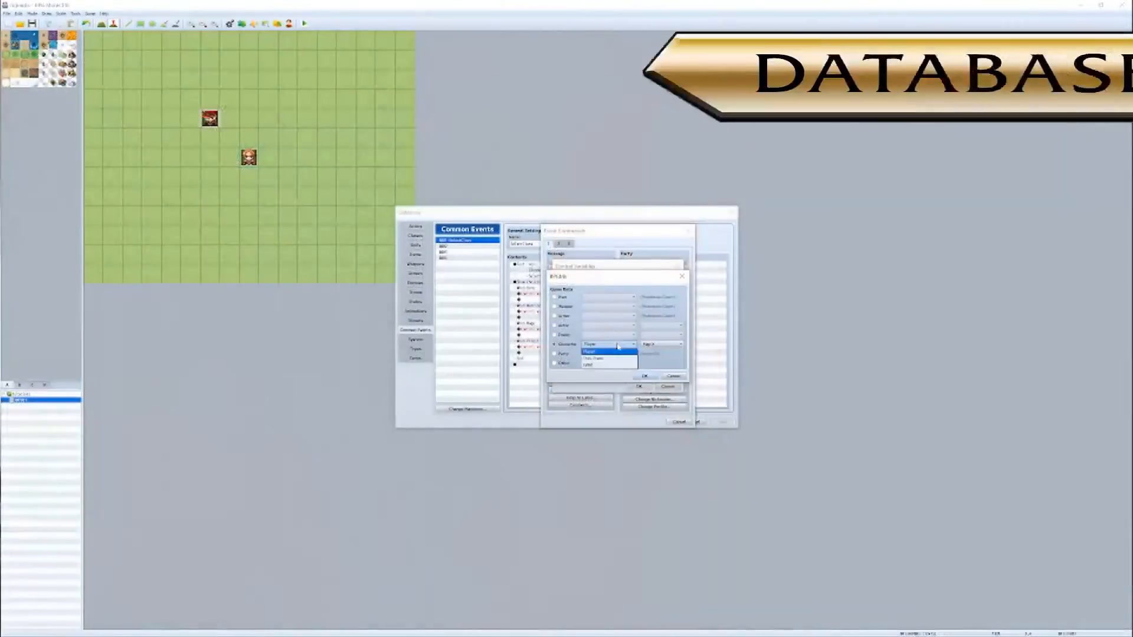
pyautogui.click(582, 354)
pyautogui.click(667, 386)
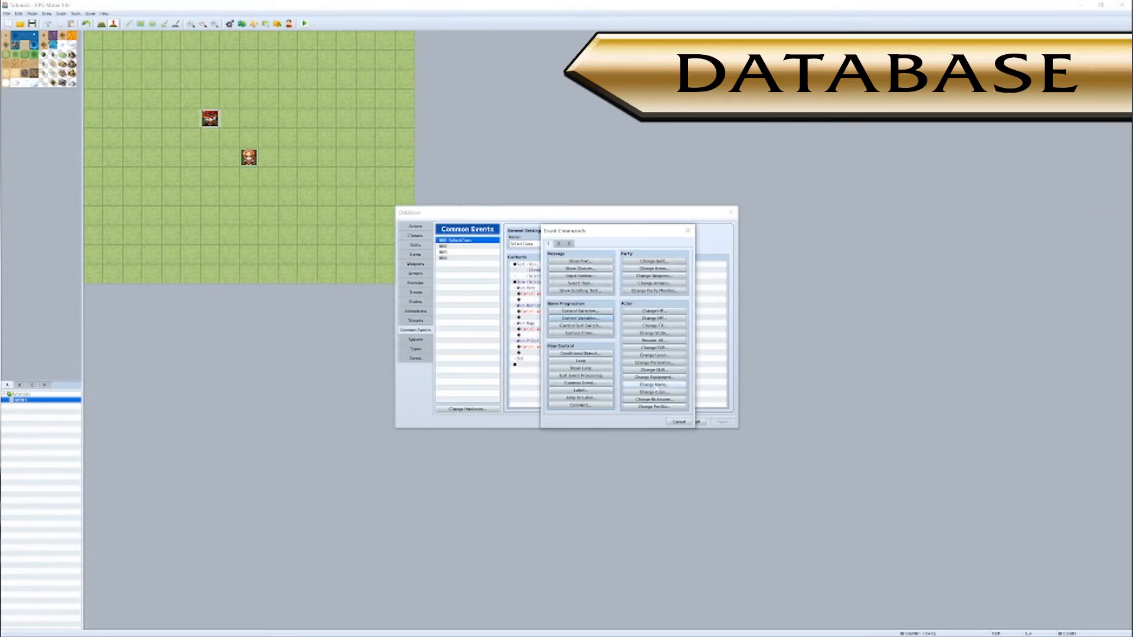
pyautogui.press('Escape')
pyautogui.doubleClick(520, 300)
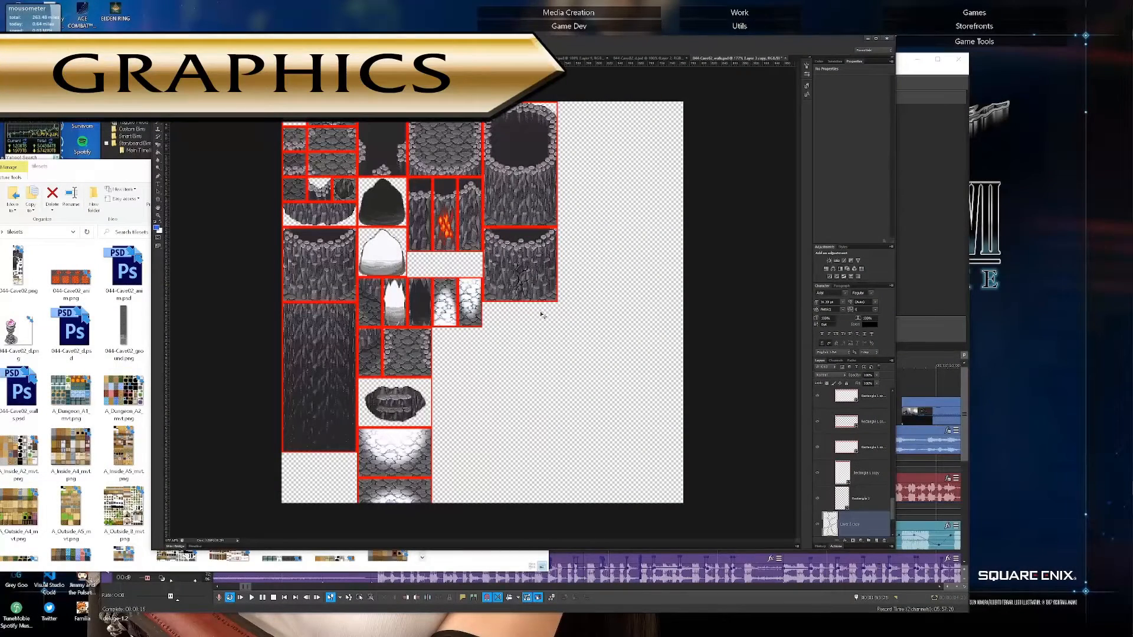
pyautogui.hotkey('ctrl', 'j')
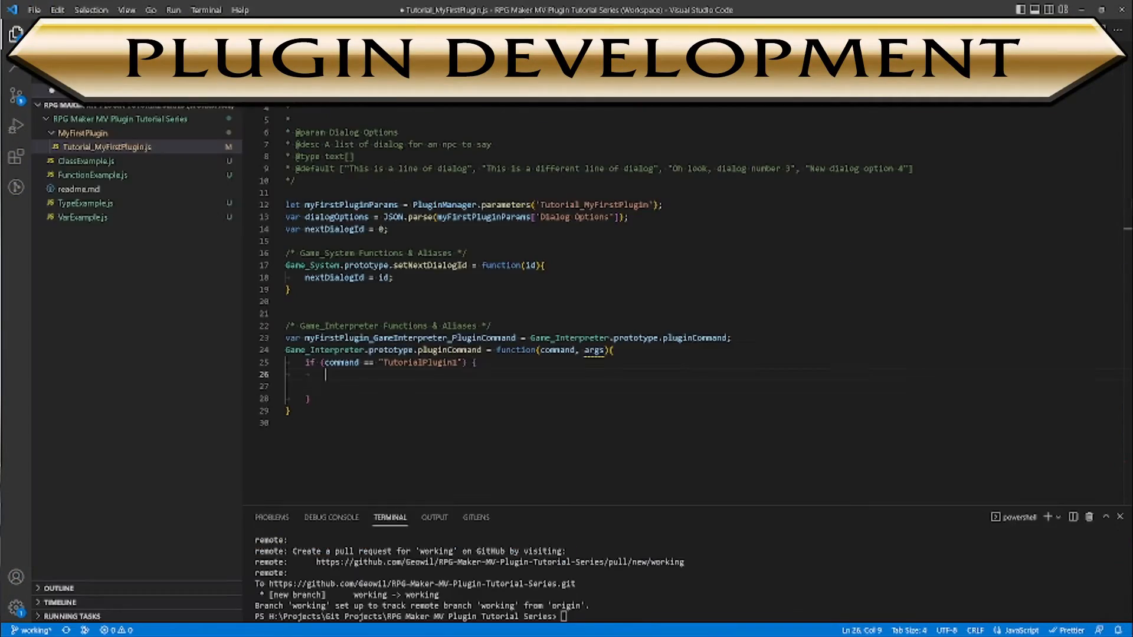
# - In Visual Studio Code, declare argumentString as an empty string inside the TutorialPlugin1 condition and begin a for...of loop using arg
pyautogui.write('argumentString = "";')
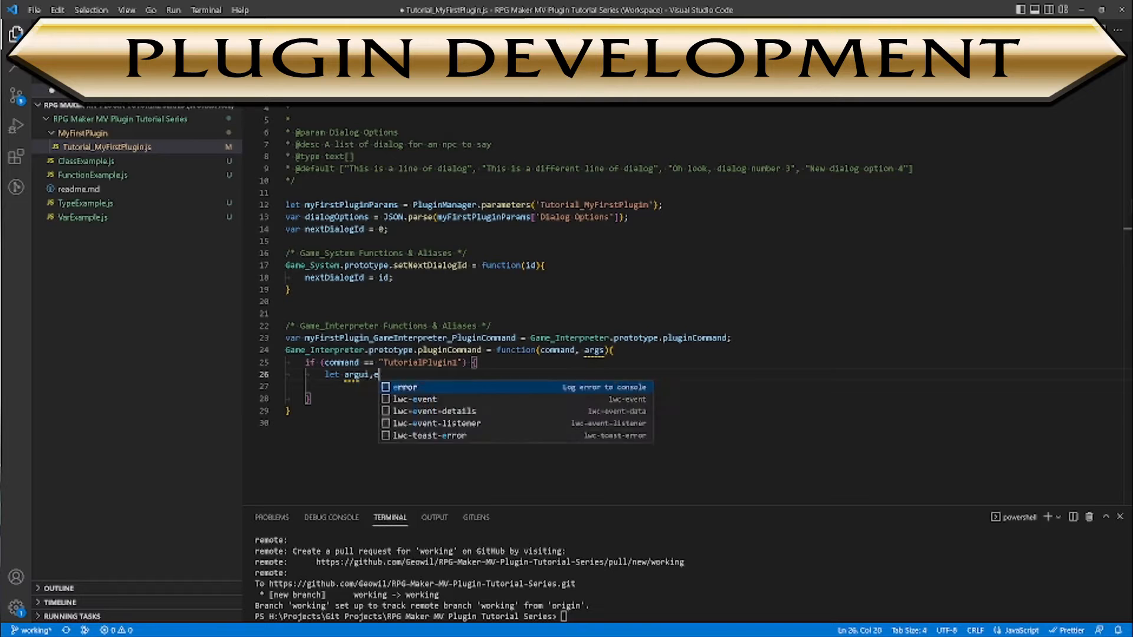
pyautogui.press('Return')
pyautogui.write('for (let arg of ar')
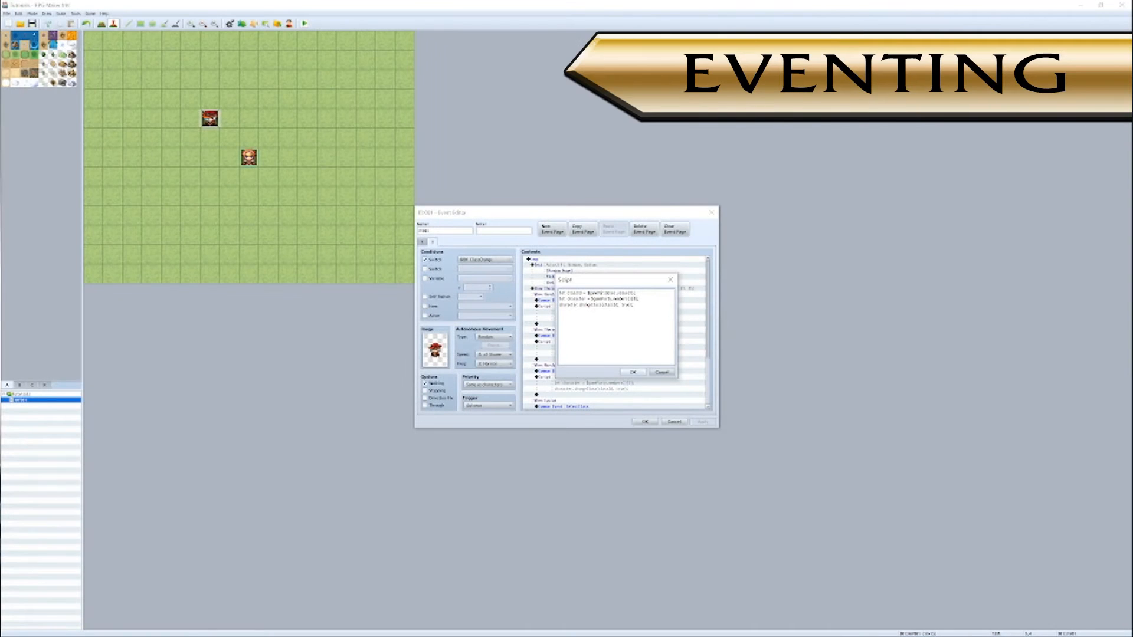
pyautogui.click(632, 372)
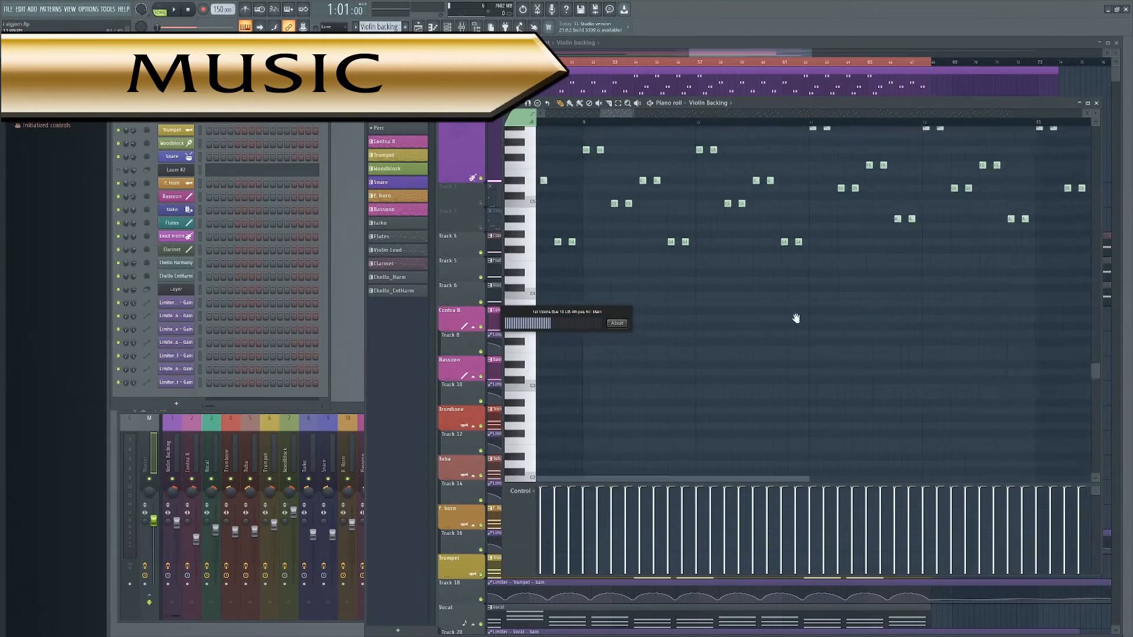
pyautogui.moveTo(795, 318); pyautogui.dragTo(661, 326, button='middle')
pyautogui.moveTo(661, 112); pyautogui.dragTo(964, 119)
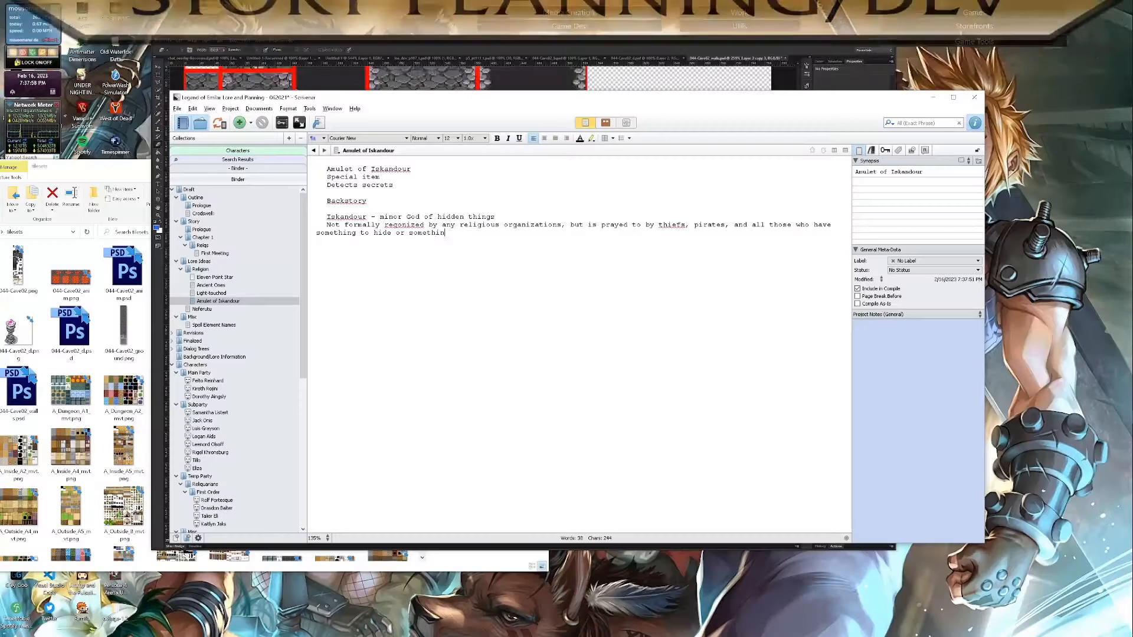
# - In Scrivener's Amulet of Iskandour note, finish the sentence with "something to find." and begin a paragraph reading "Iskandour was said to have hidden a power"
pyautogui.write('g to find.')
pyautogui.press('Return')
pyautogui.press('Return')
pyautogui.write('Iskandour ')
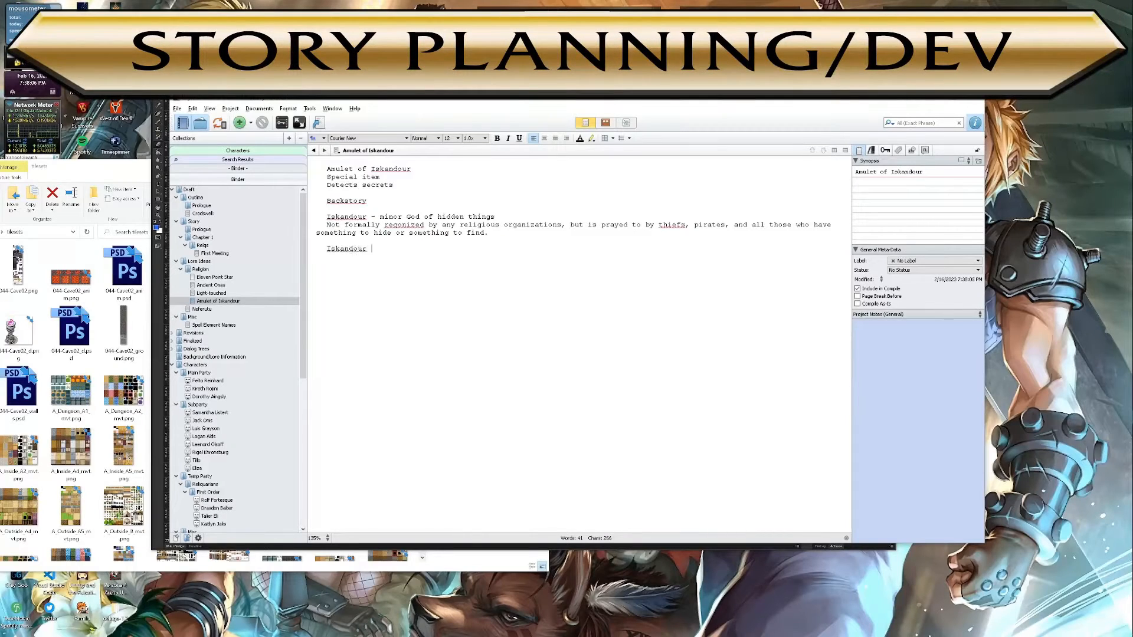
pyautogui.write('was said to have hidden a power')
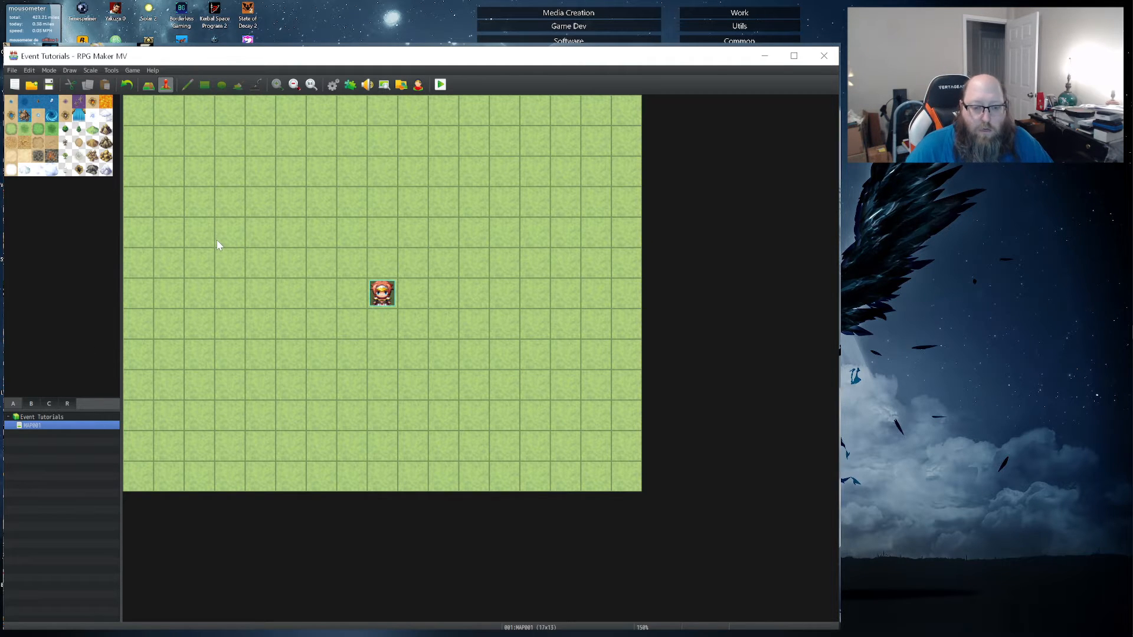
# - In RPG Maker MV, create a map under MAP001 with name and display name Event Basics and encounter steps set to 1
pyautogui.rightClick(35, 427)
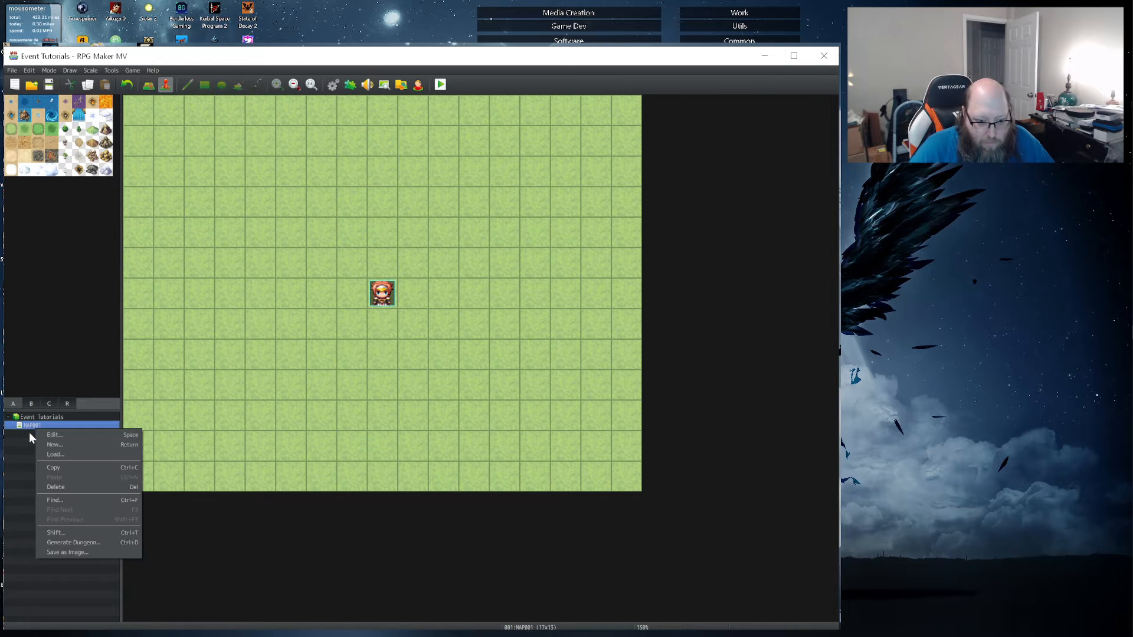
pyautogui.click(58, 447)
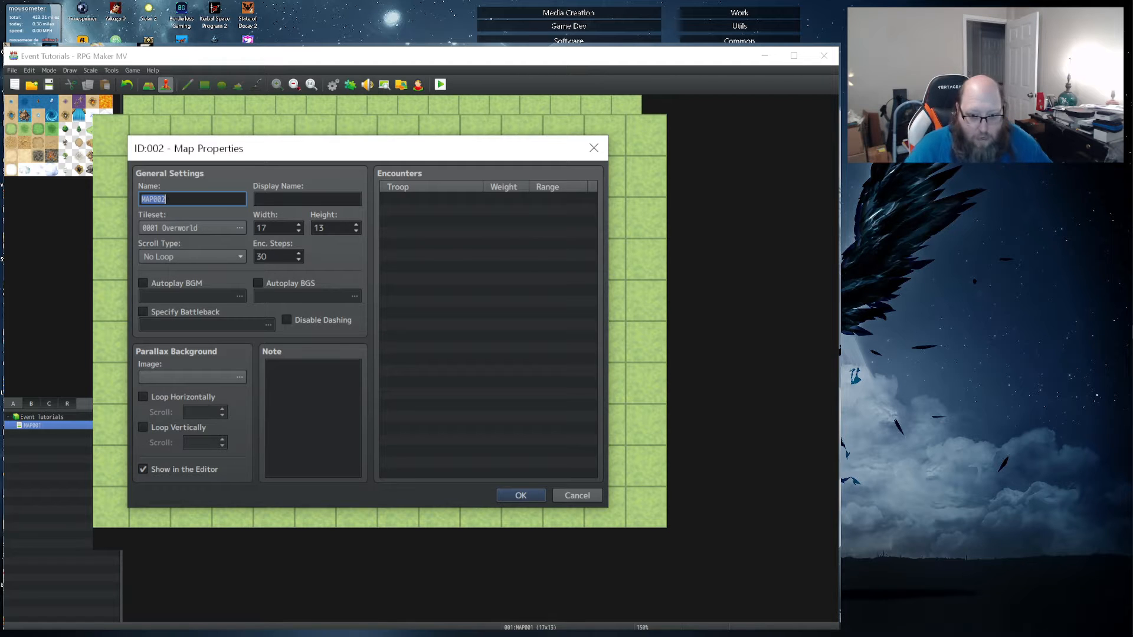
pyautogui.press('BackSpace')
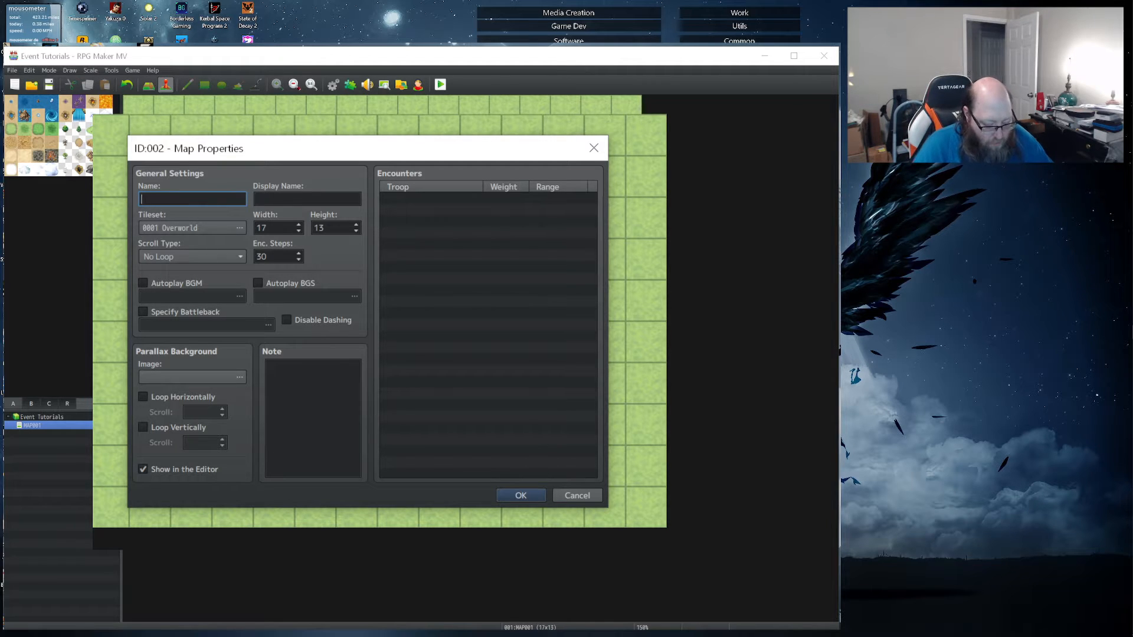
pyautogui.write('Event Basics')
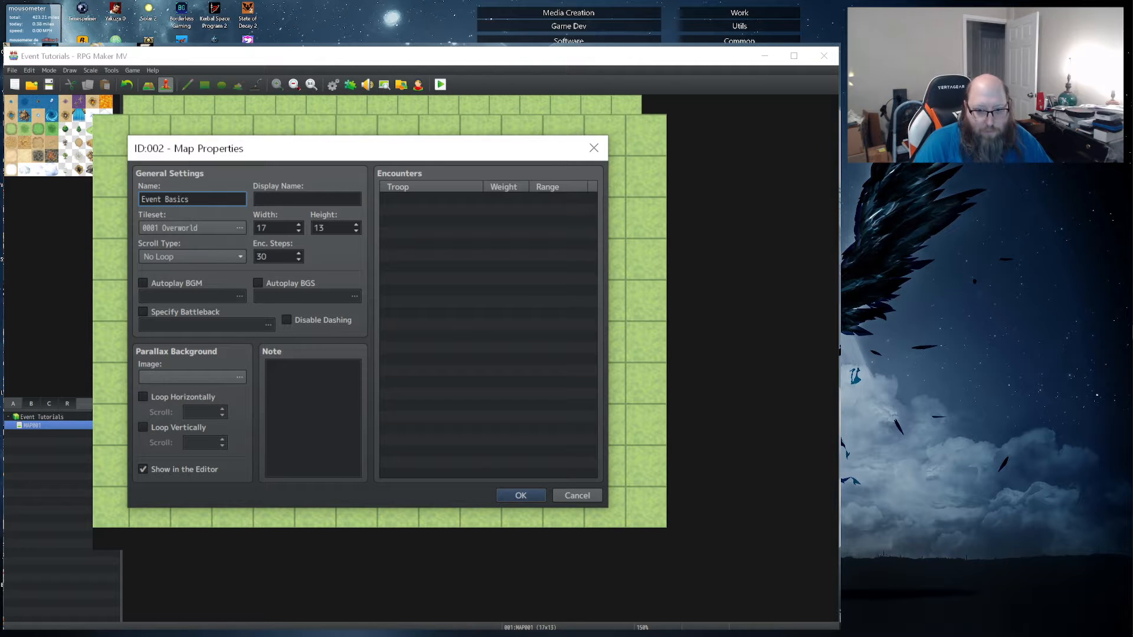
pyautogui.press('Tab')
pyautogui.write('Event ')
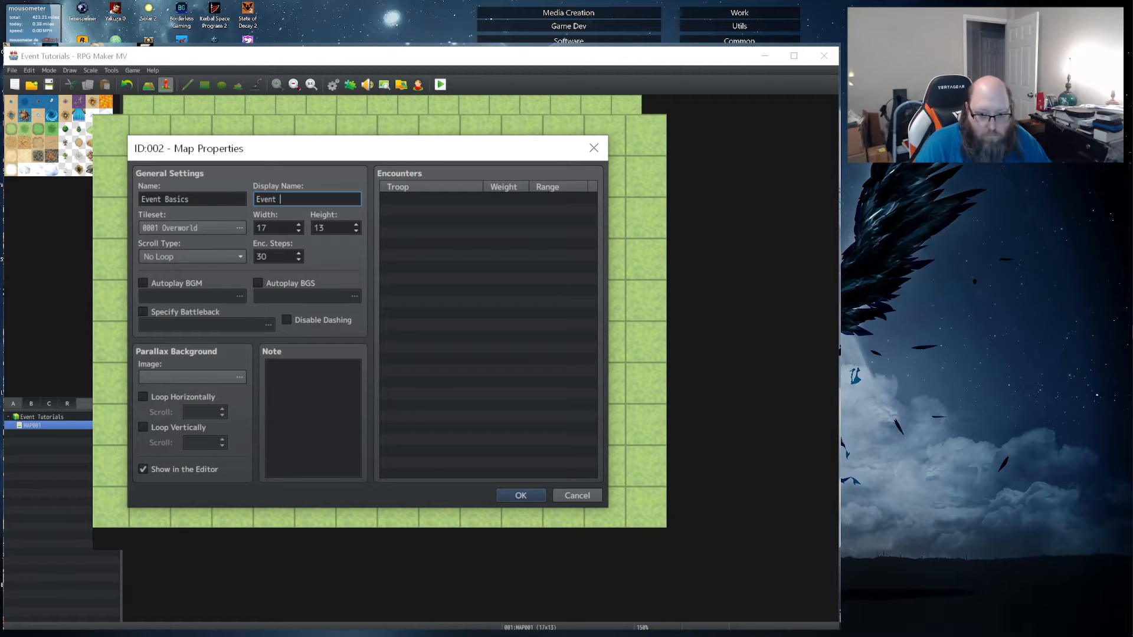
pyautogui.write('Basics')
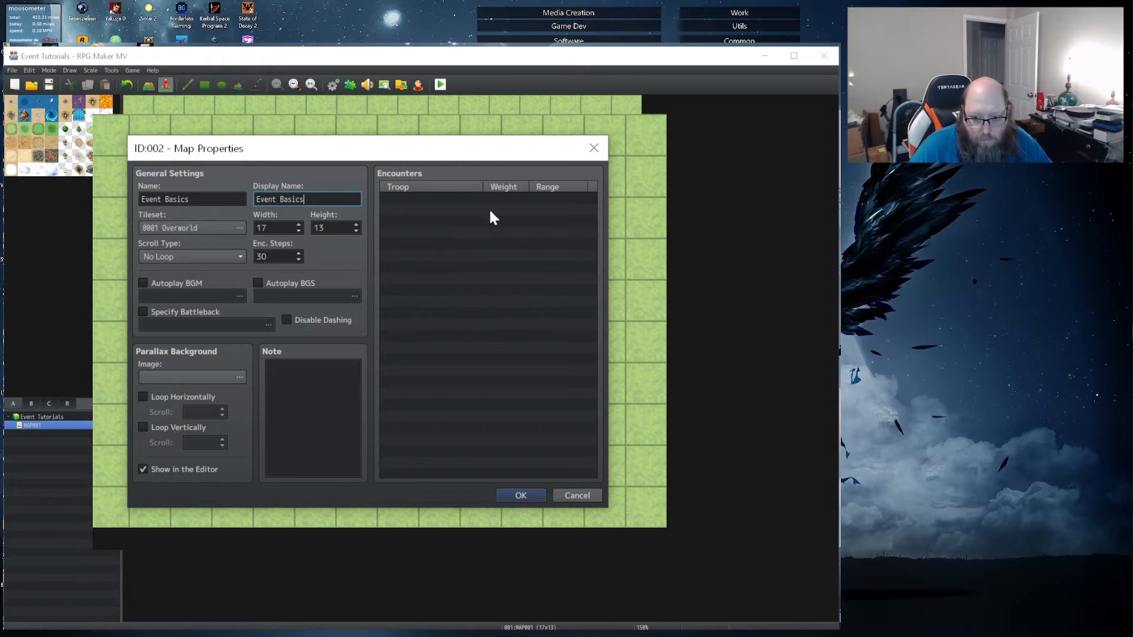
pyautogui.moveTo(285, 258); pyautogui.dragTo(239, 265)
pyautogui.write('1')
pyautogui.click(433, 258)
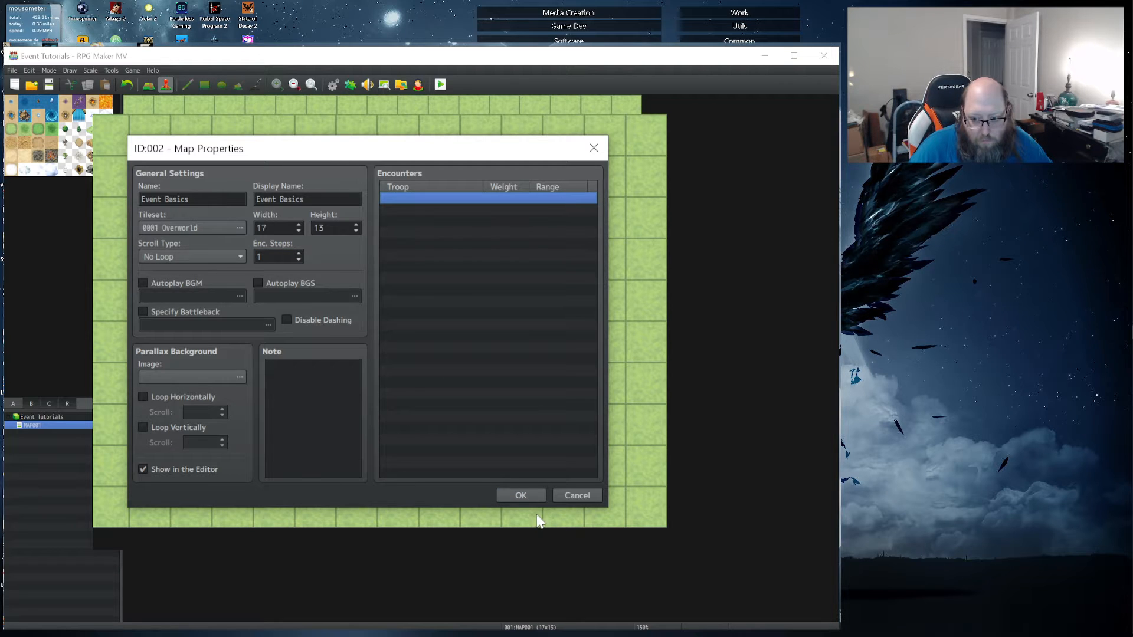
pyautogui.click(520, 496)
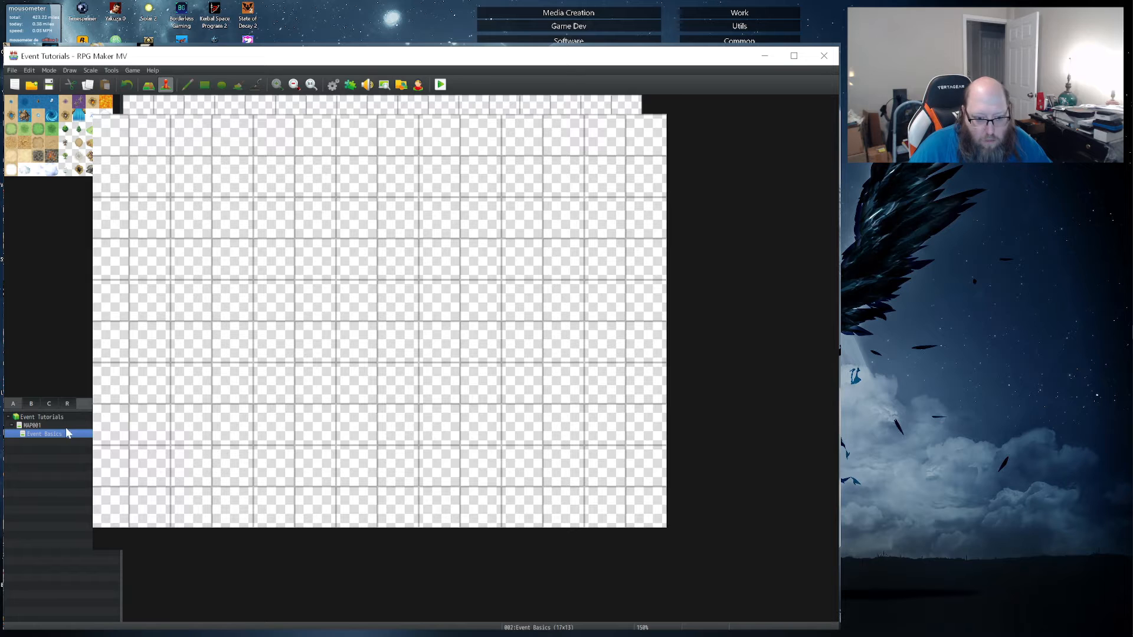
# - Delete the Event Basics map nested under MAP001
pyautogui.click(34, 425)
pyautogui.click(35, 431)
pyautogui.press('Delete')
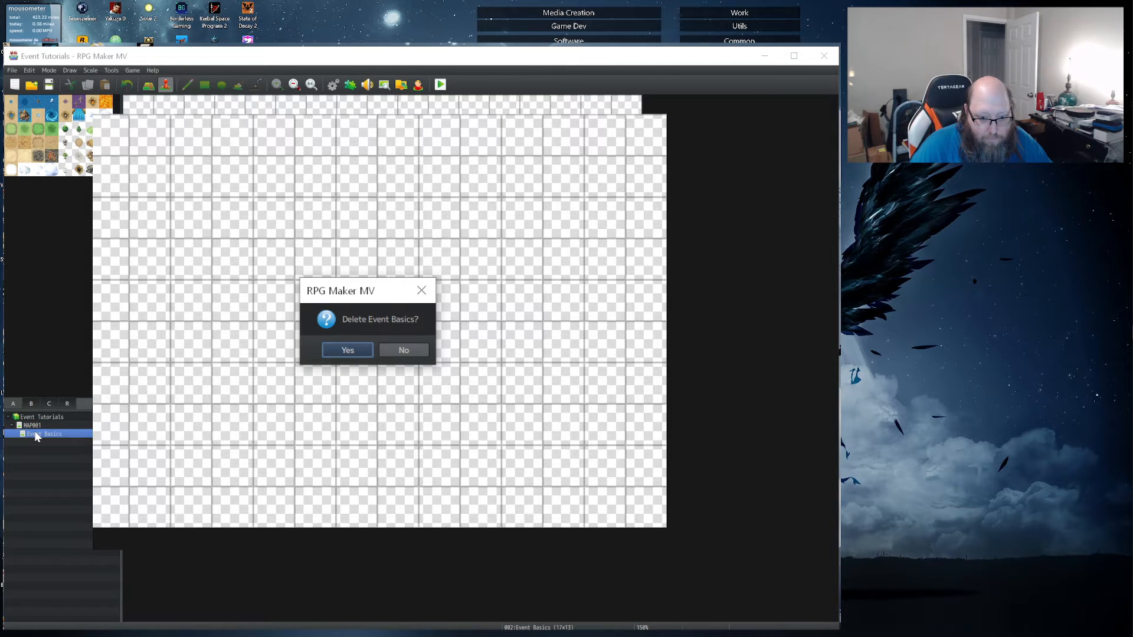
pyautogui.click(347, 351)
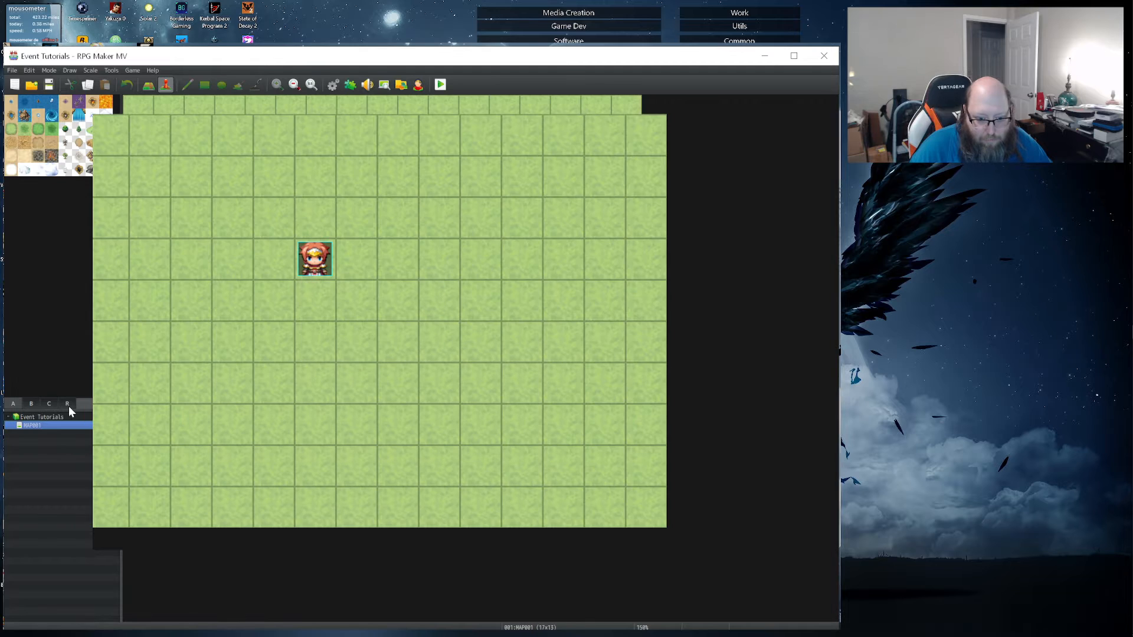
# - Edit MAP001's properties, setting both its name and its display name to Event Basics
pyautogui.rightClick(27, 425)
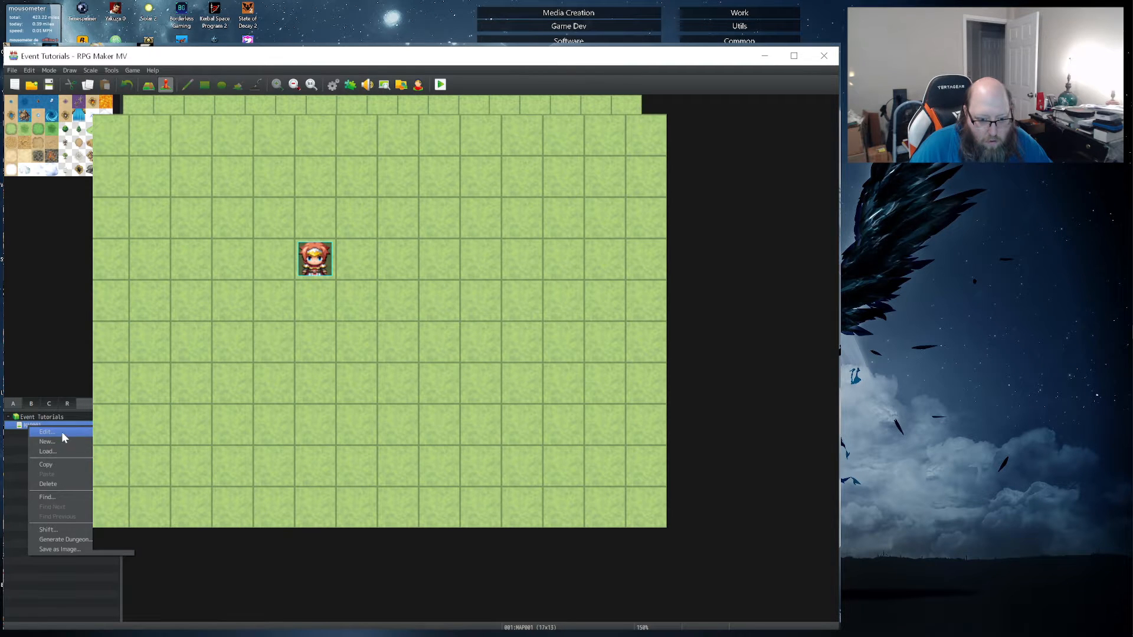
pyautogui.click(61, 431)
pyautogui.write('Event Basics')
pyautogui.press('Tab')
pyautogui.write('E')
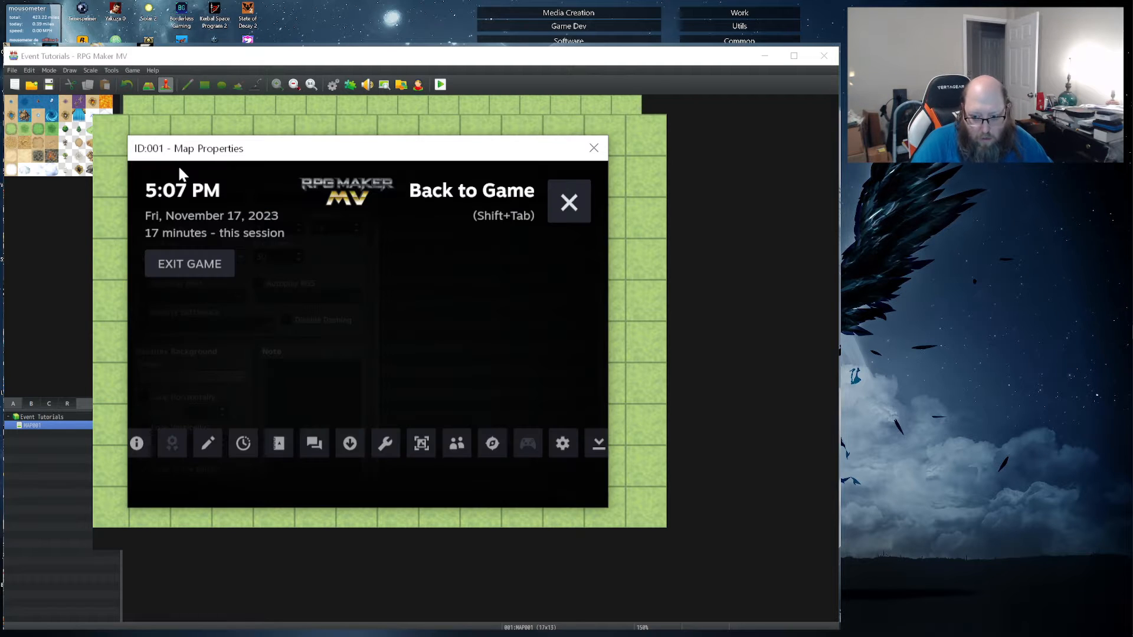
pyautogui.click(573, 202)
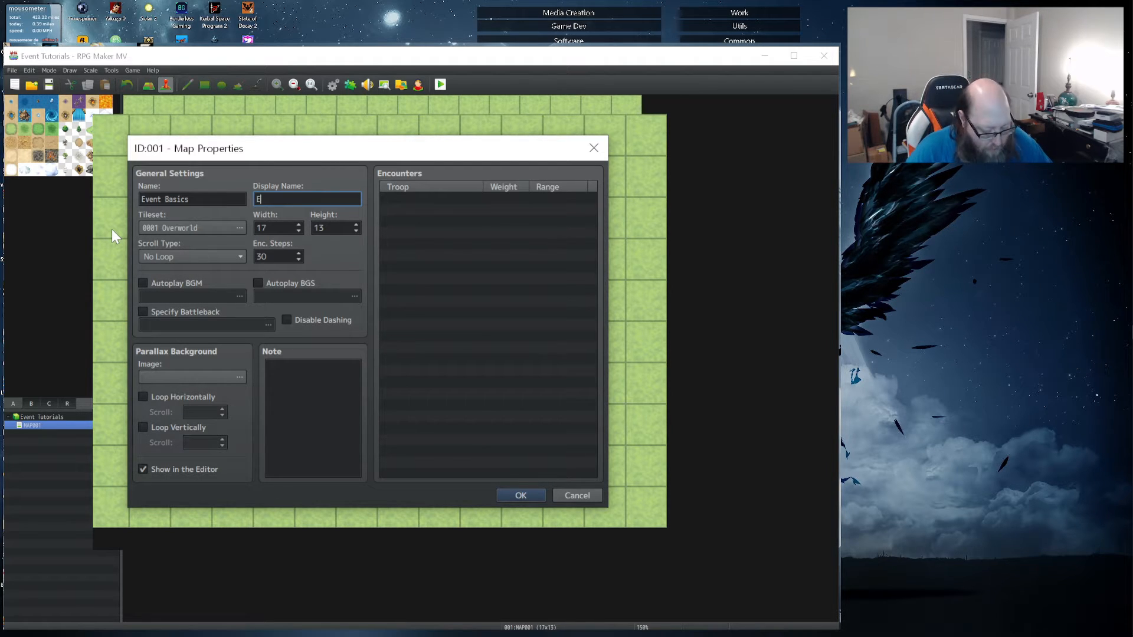
pyautogui.write('vent')
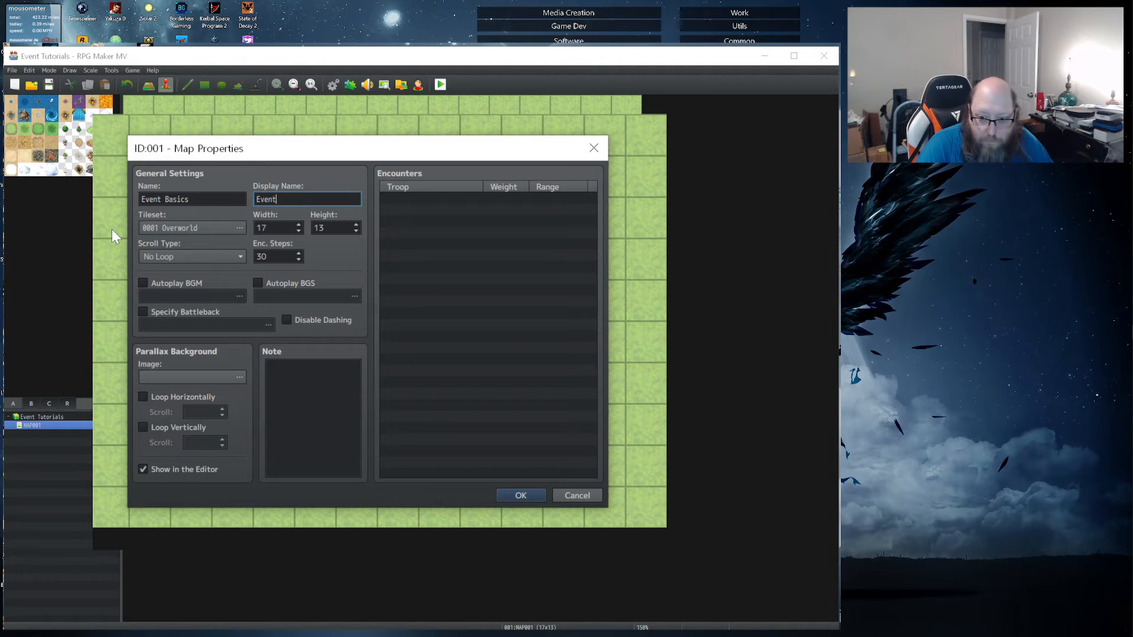
pyautogui.write(' Basics')
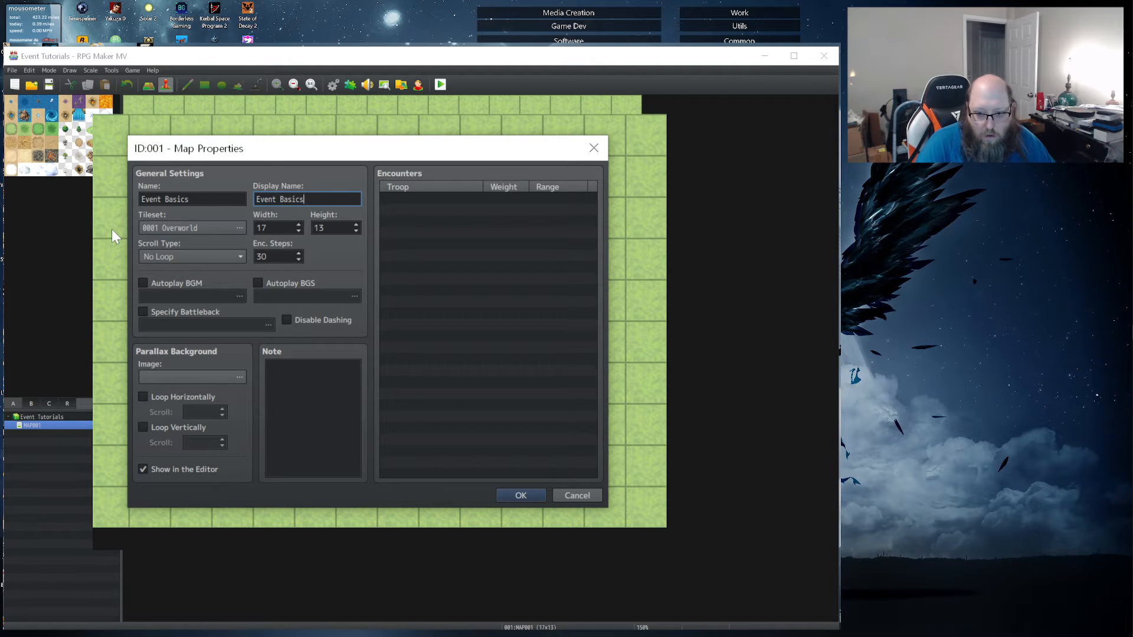
pyautogui.press('Tab')
pyautogui.press('BackSpace')
pyautogui.click(513, 494)
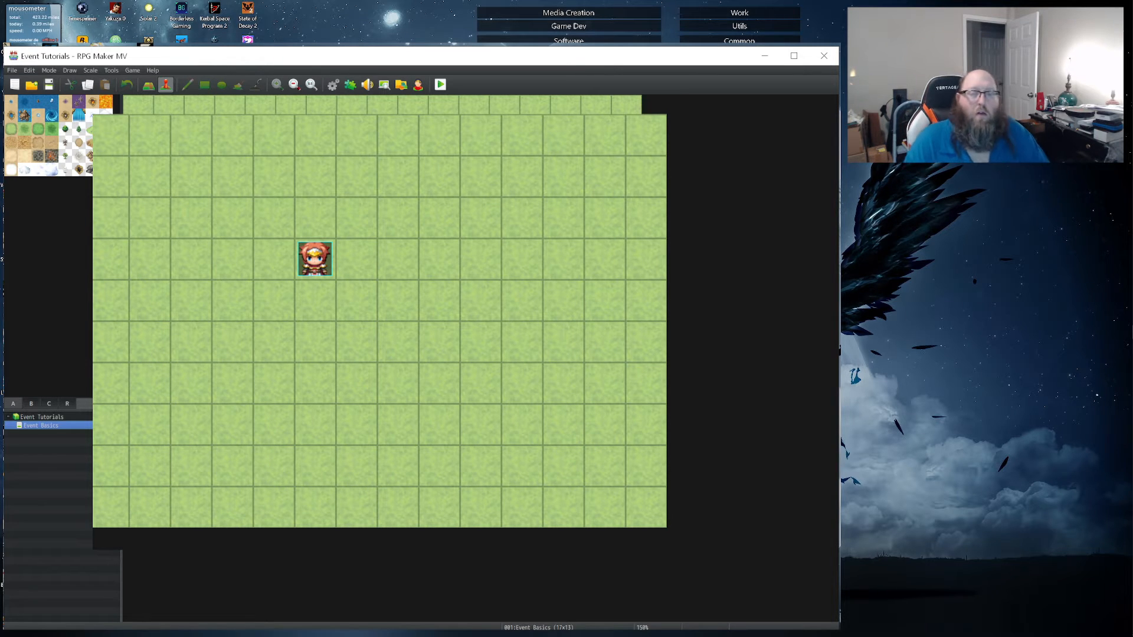
pyautogui.click(149, 84)
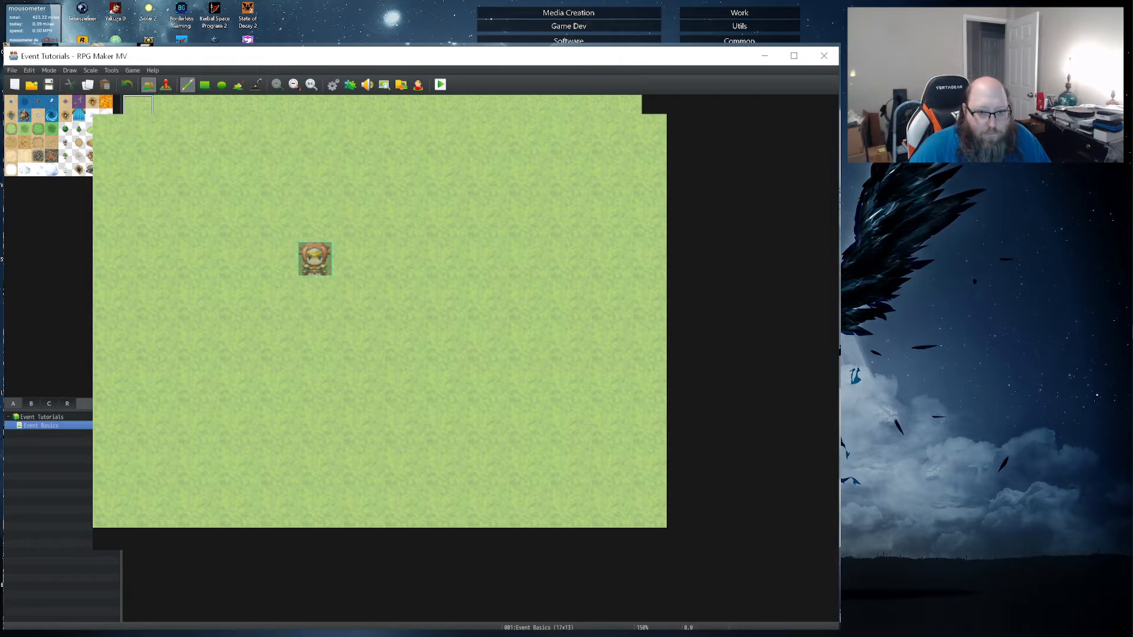
pyautogui.click(166, 86)
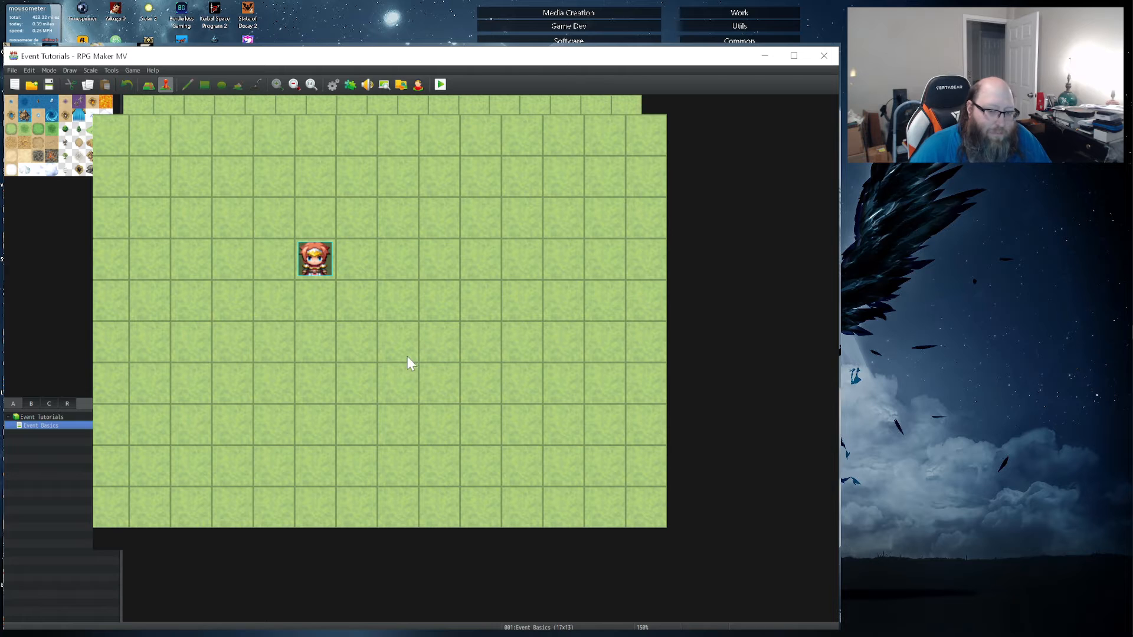
# - Move the player's starting position to tile 6,7 and delete it from the map
pyautogui.click(315, 258)
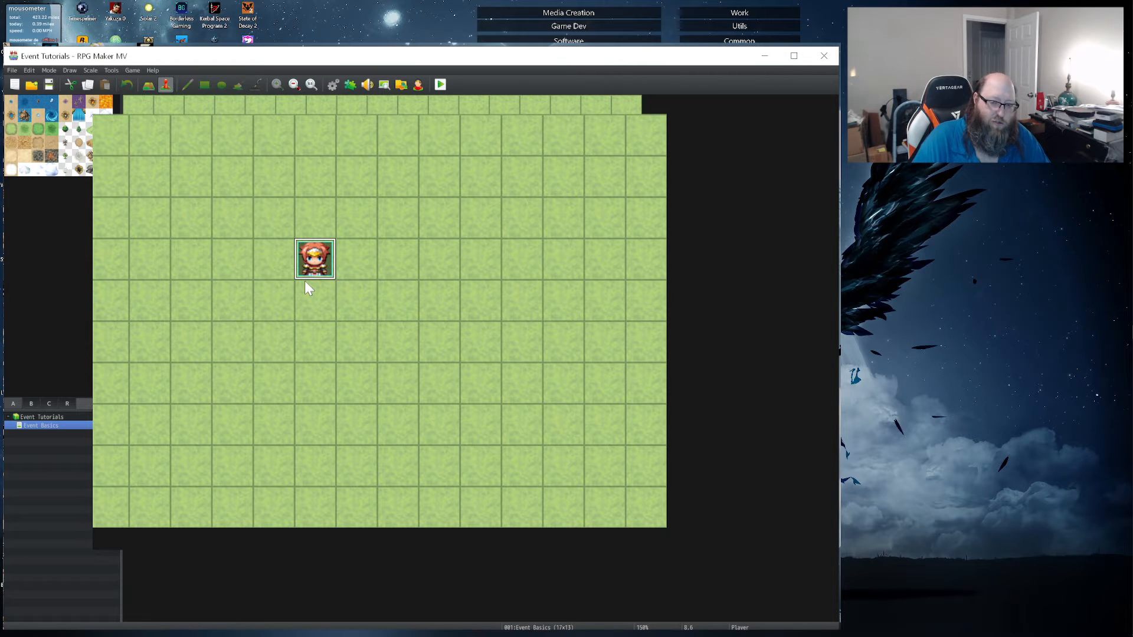
pyautogui.moveTo(319, 268); pyautogui.dragTo(222, 317)
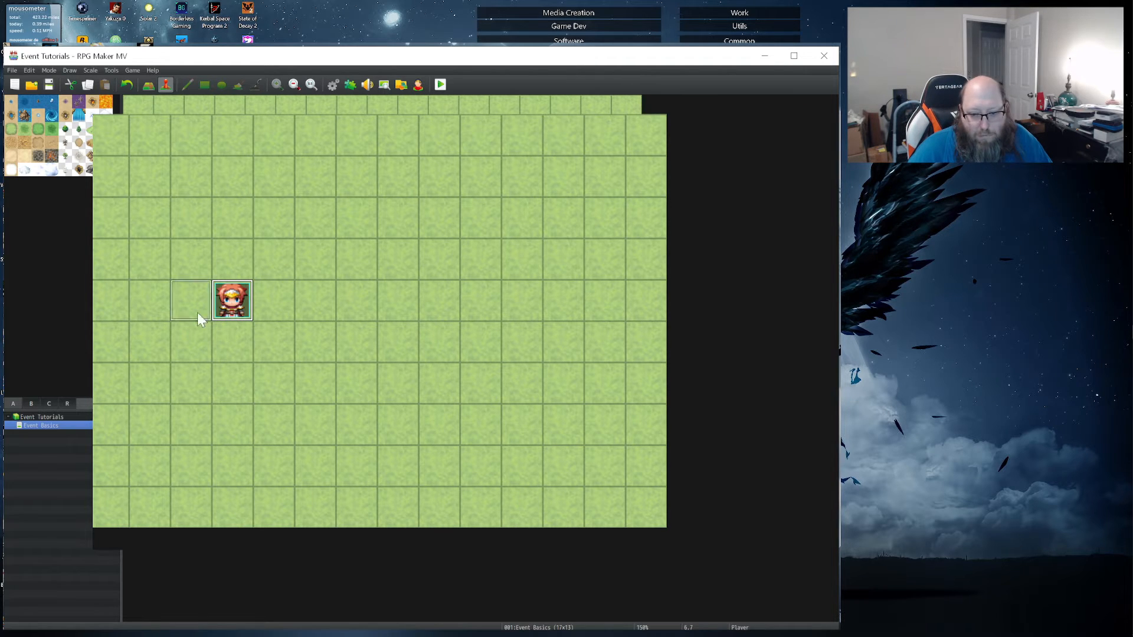
pyautogui.press('Delete')
# - Create a new event with default settings on tile 7,5 of the Event Basics map
pyautogui.click(315, 218)
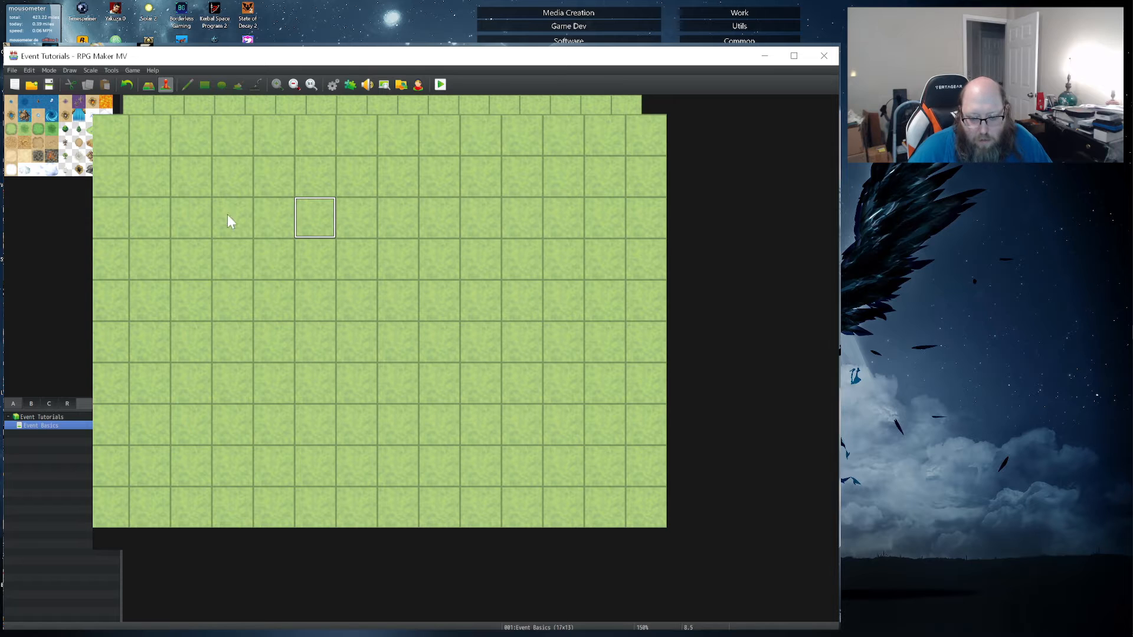
pyautogui.click(437, 135)
pyautogui.click(196, 315)
pyautogui.click(150, 425)
pyautogui.click(258, 223)
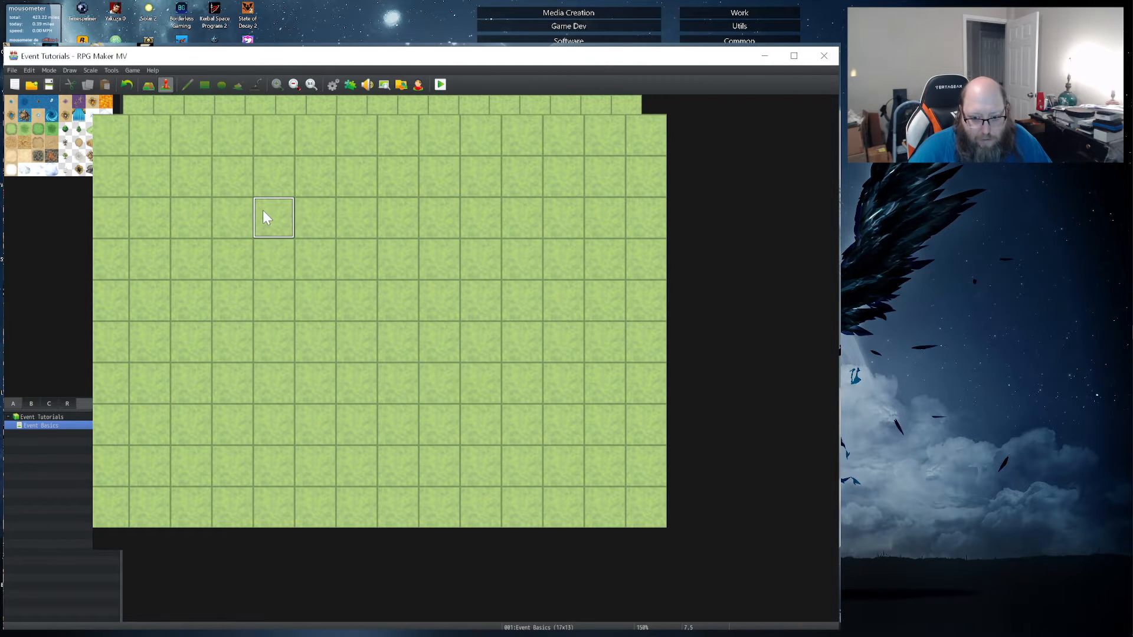
pyautogui.doubleClick(263, 211)
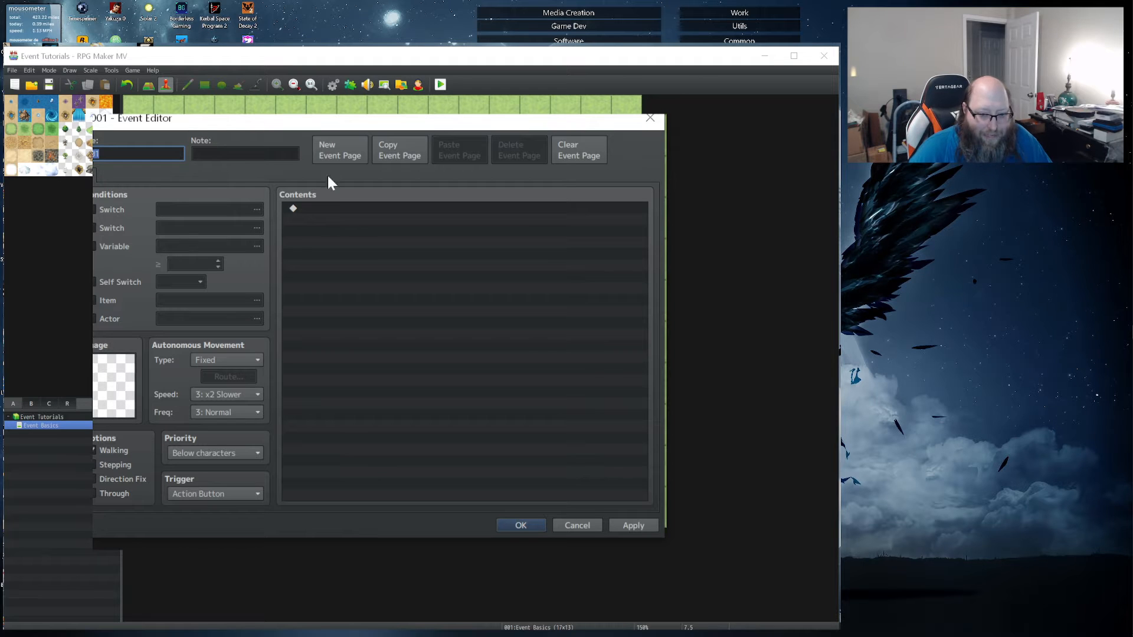
pyautogui.click(534, 528)
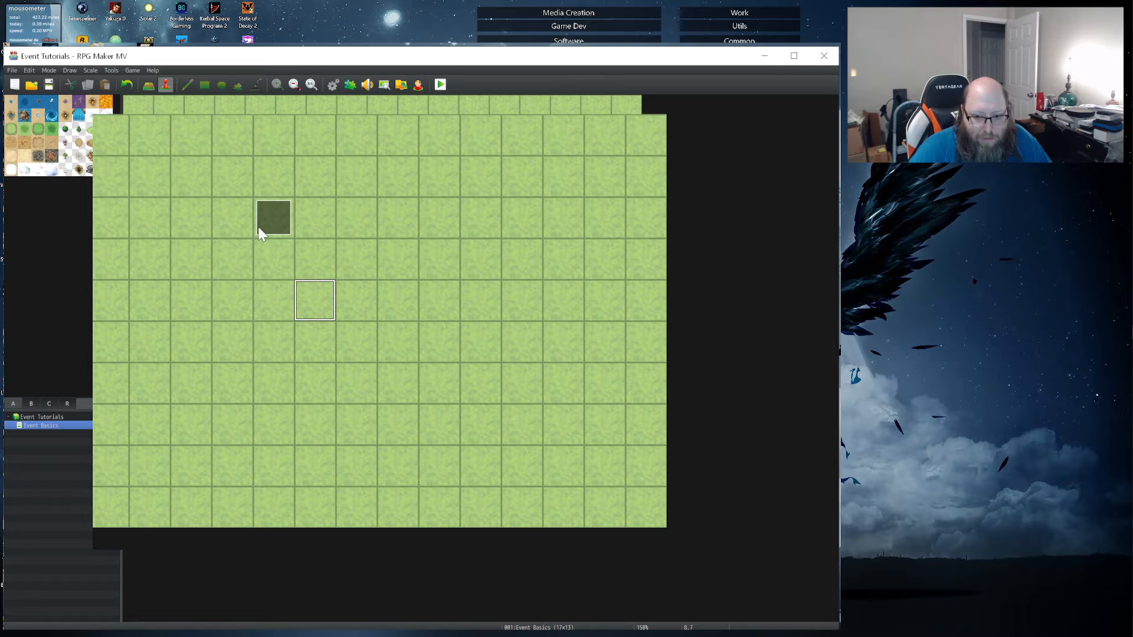
# - Set the graphic of the event on tile 7,5 to the front-facing red-haired character from the Actor1 sheet
pyautogui.click(274, 214)
pyautogui.doubleClick(275, 216)
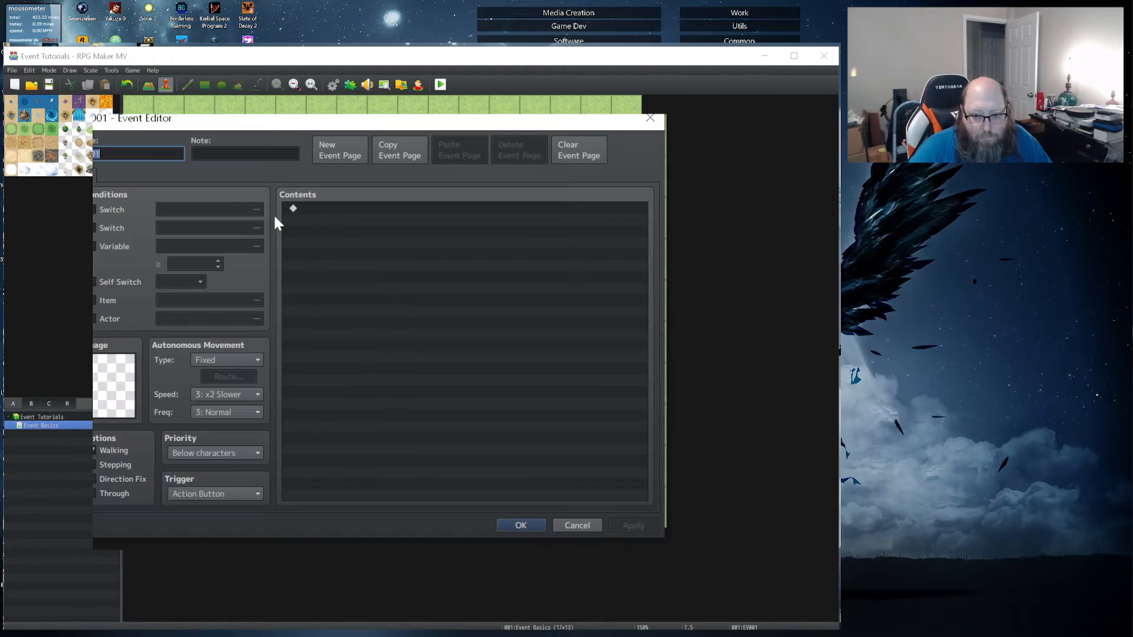
pyautogui.doubleClick(130, 381)
pyautogui.click(191, 261)
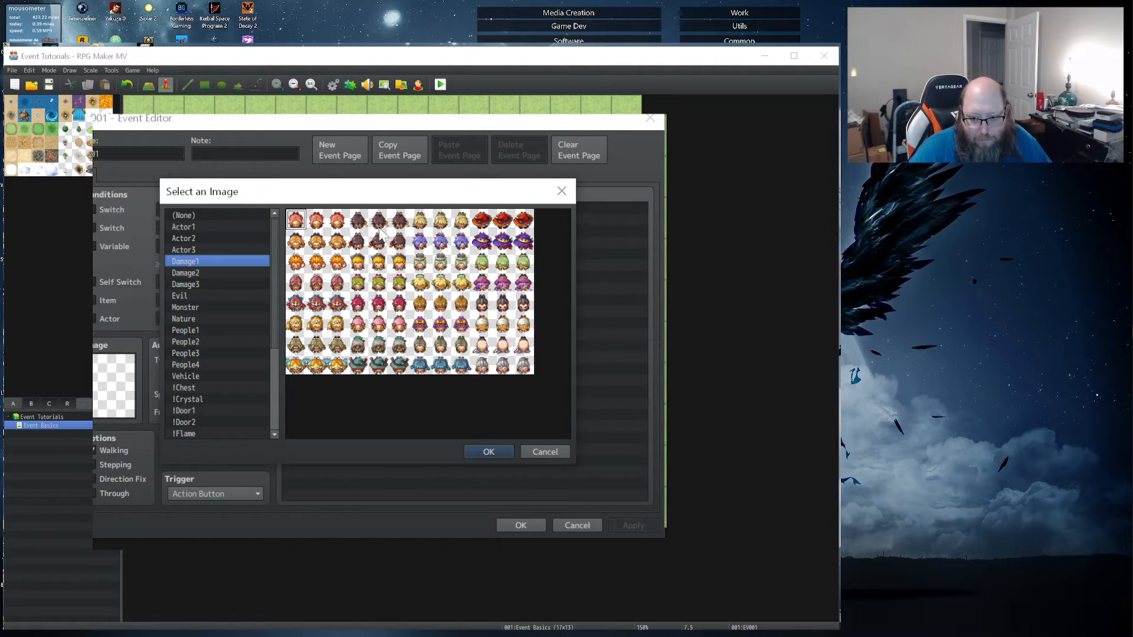
pyautogui.click(184, 239)
pyautogui.click(196, 227)
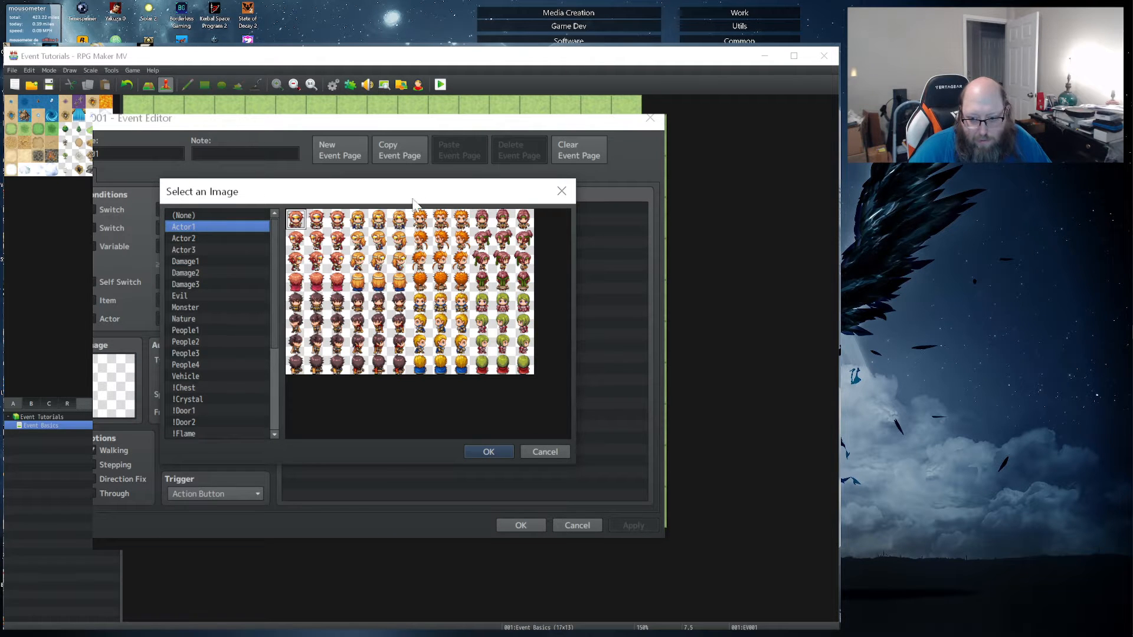
pyautogui.click(317, 220)
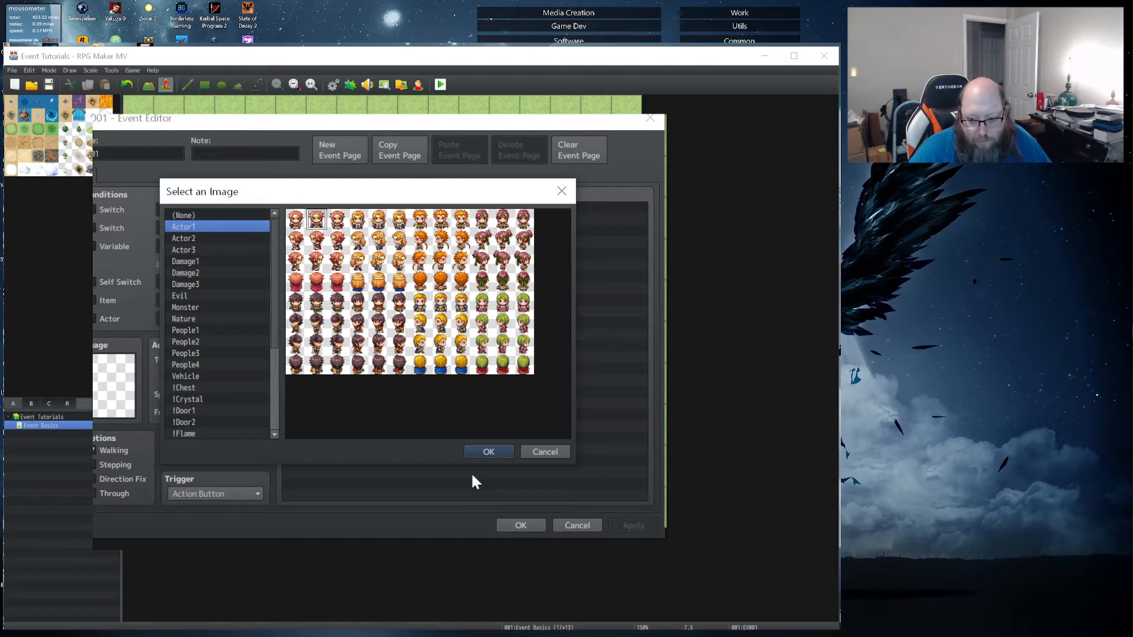
pyautogui.click(488, 451)
pyautogui.click(520, 525)
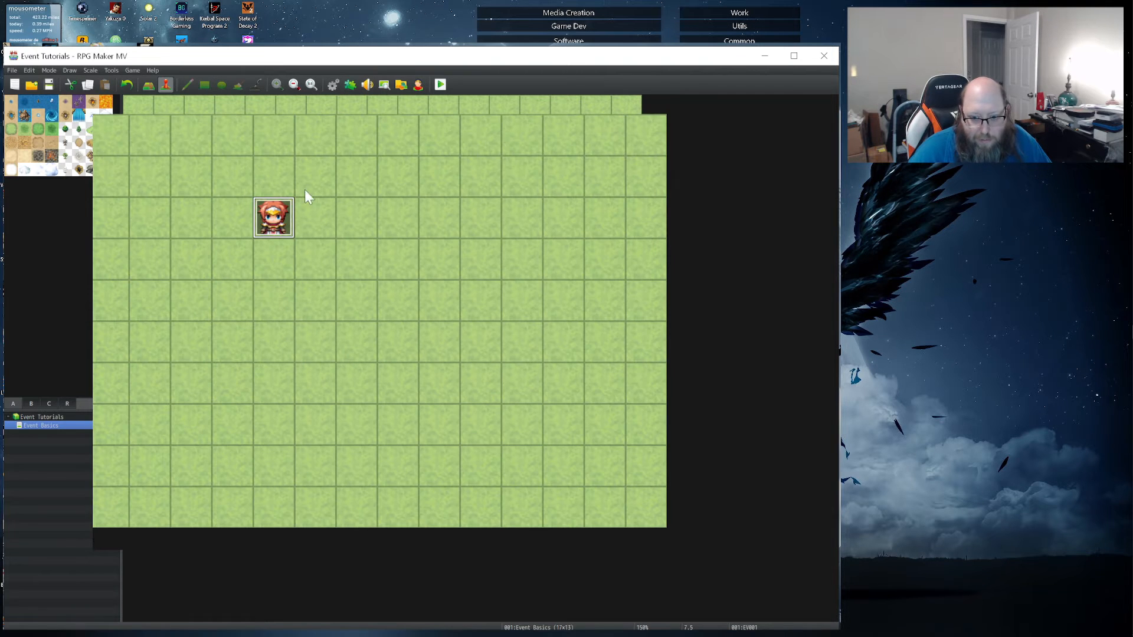
# - Change the event's graphic to the middle frame of the unpressed red floor button from the !Switch1 sheet
pyautogui.doubleClick(278, 228)
pyautogui.doubleClick(101, 377)
pyautogui.scroll(-4, 197, 331)
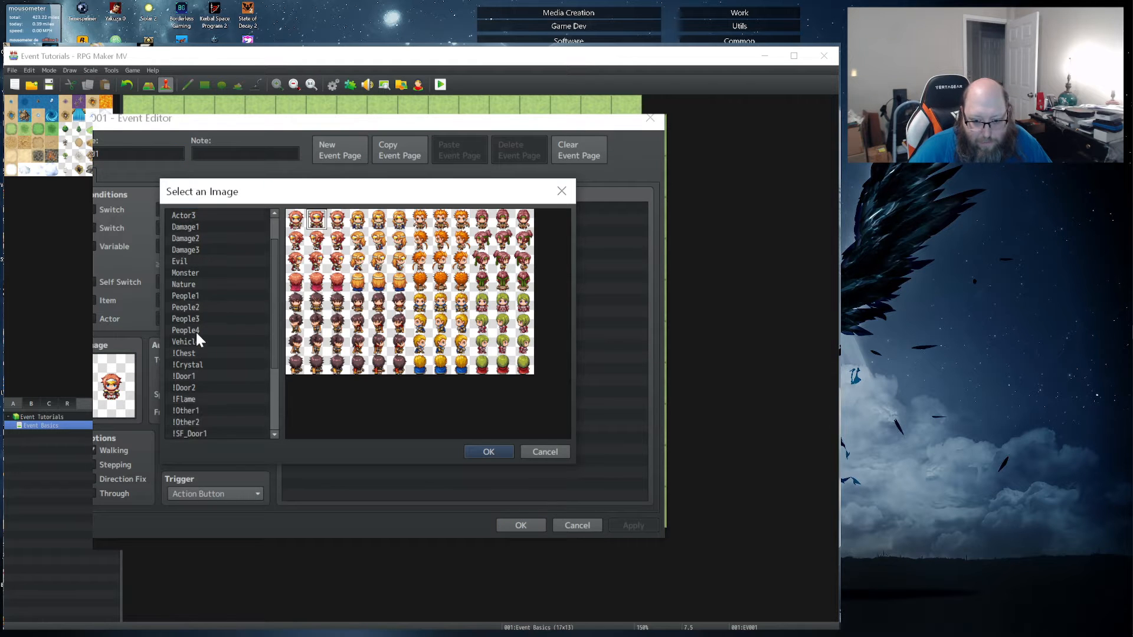
pyautogui.click(198, 353)
pyautogui.click(358, 304)
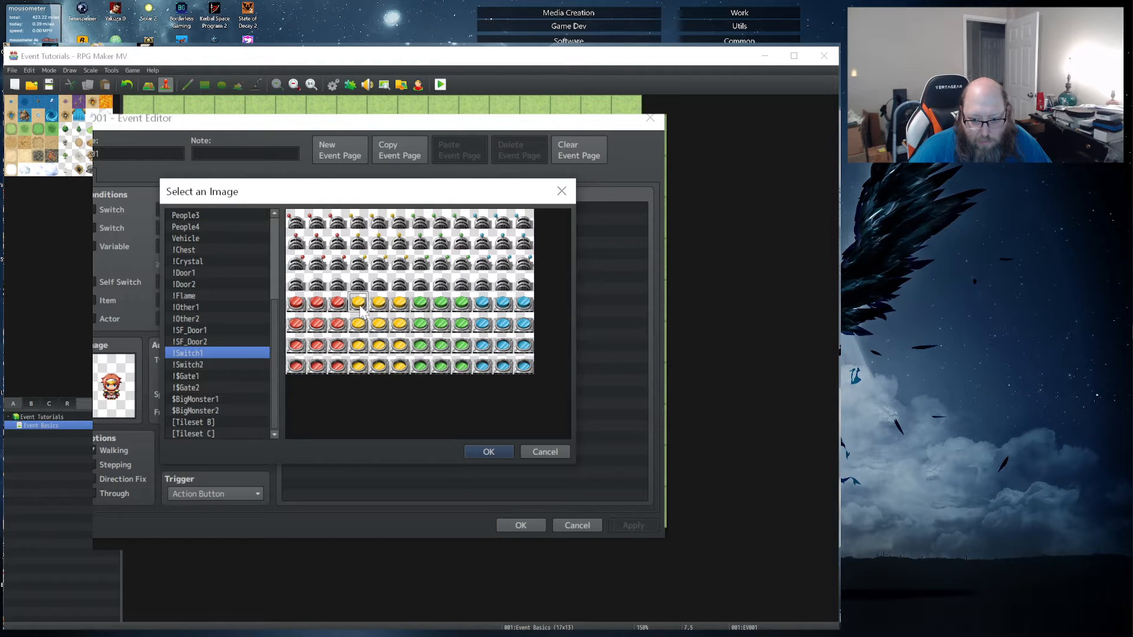
pyautogui.click(317, 303)
pyautogui.click(505, 446)
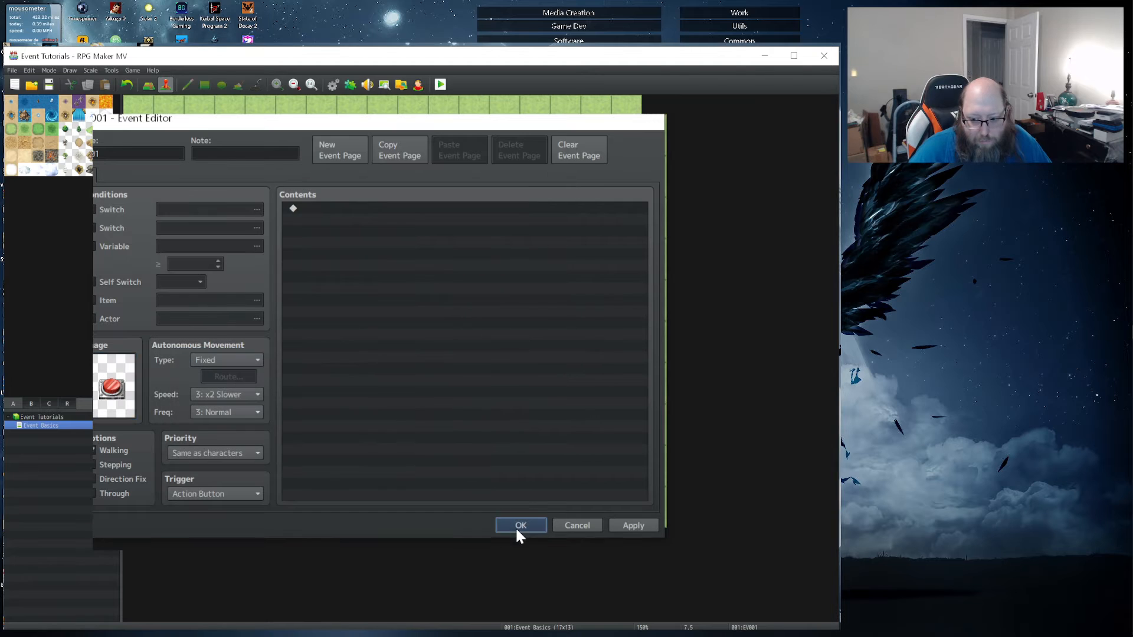
pyautogui.click(519, 525)
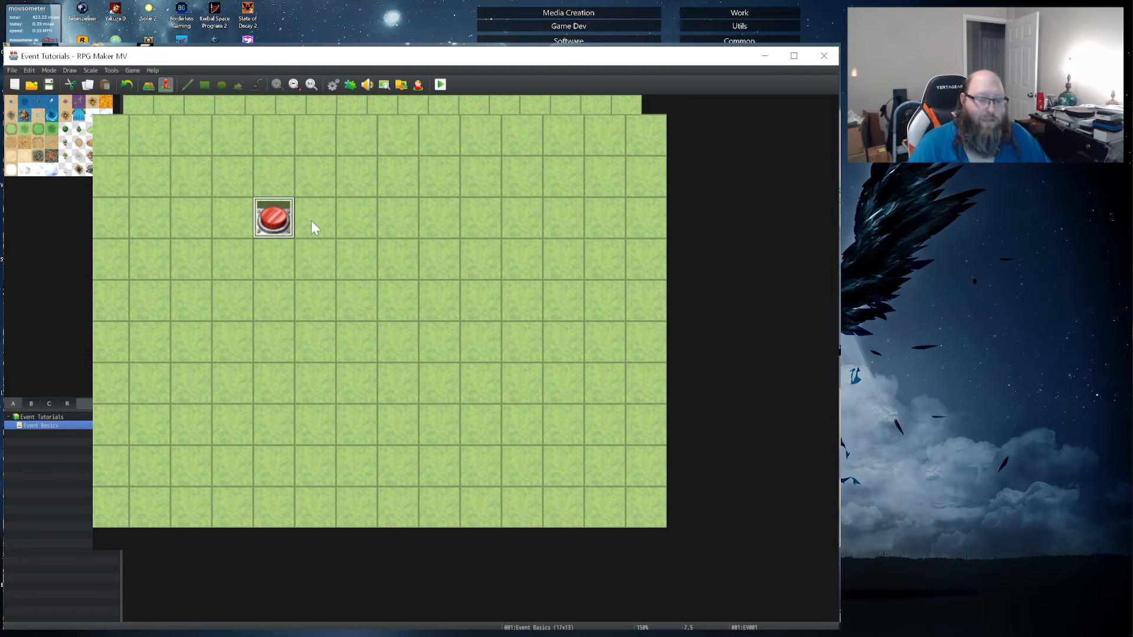
# - Reset the event's graphic to (None) and apply the change
pyautogui.doubleClick(276, 215)
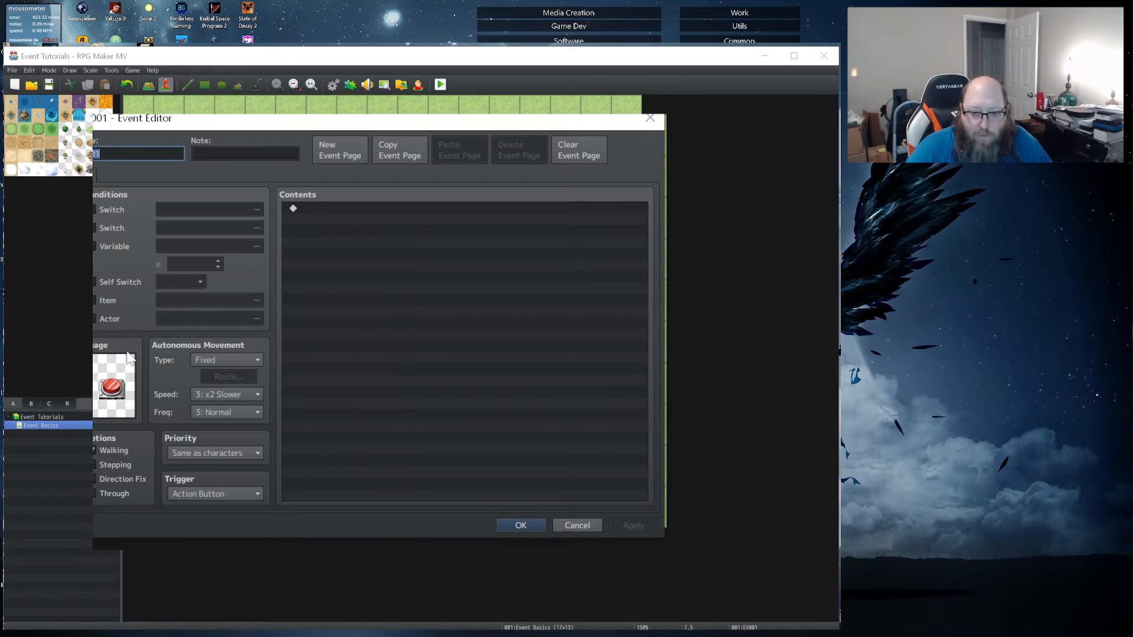
pyautogui.doubleClick(115, 381)
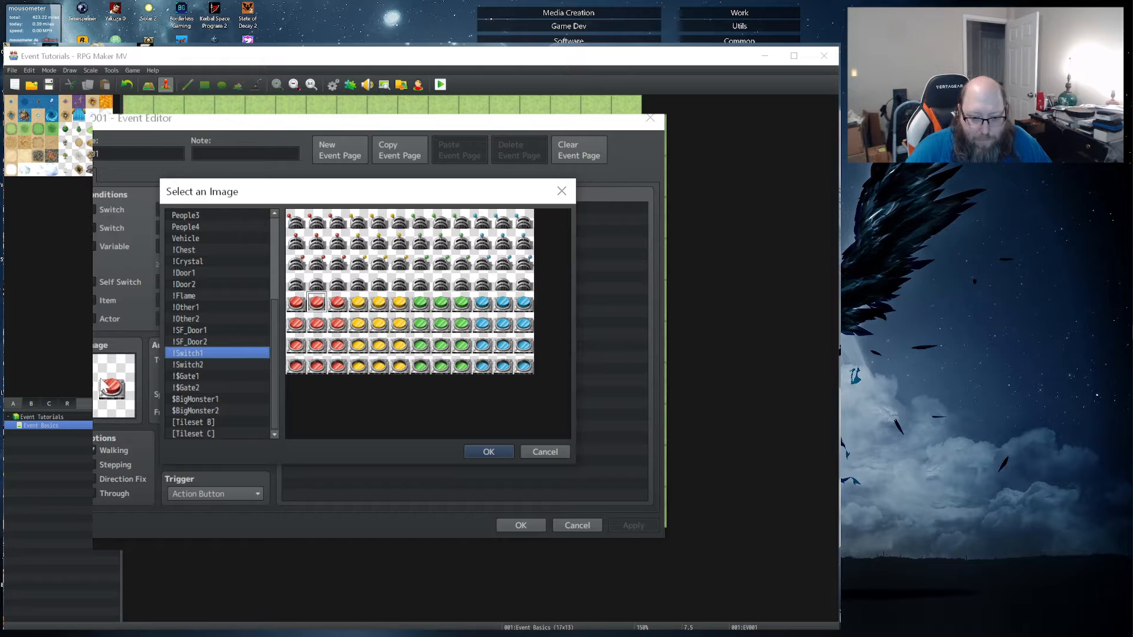
pyautogui.scroll(3, 188, 277)
pyautogui.click(183, 216)
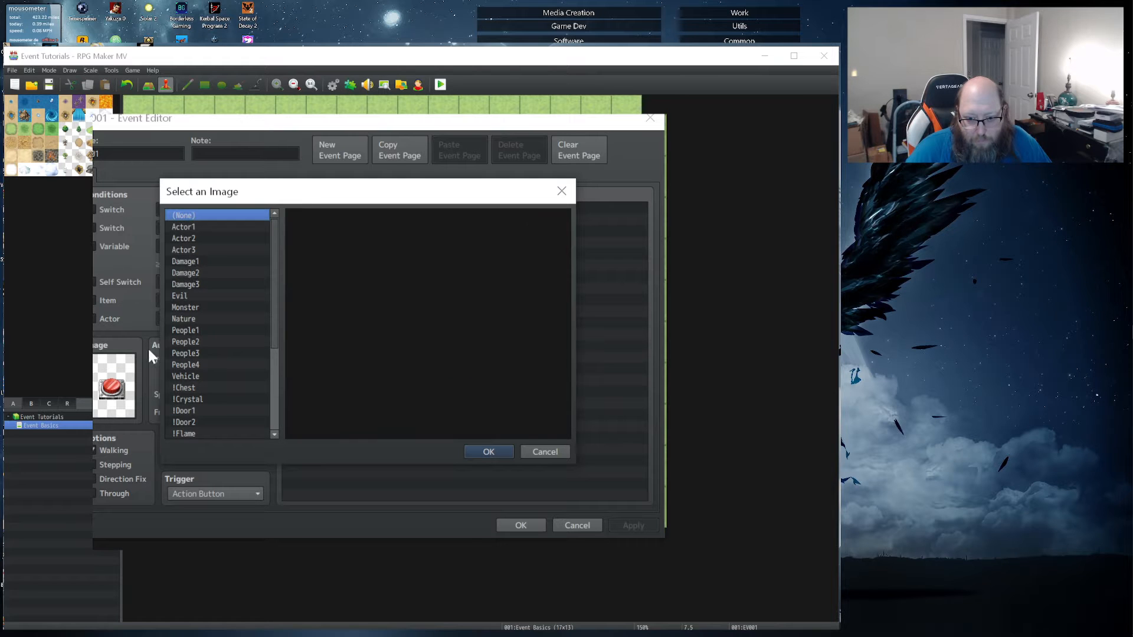
pyautogui.click(487, 452)
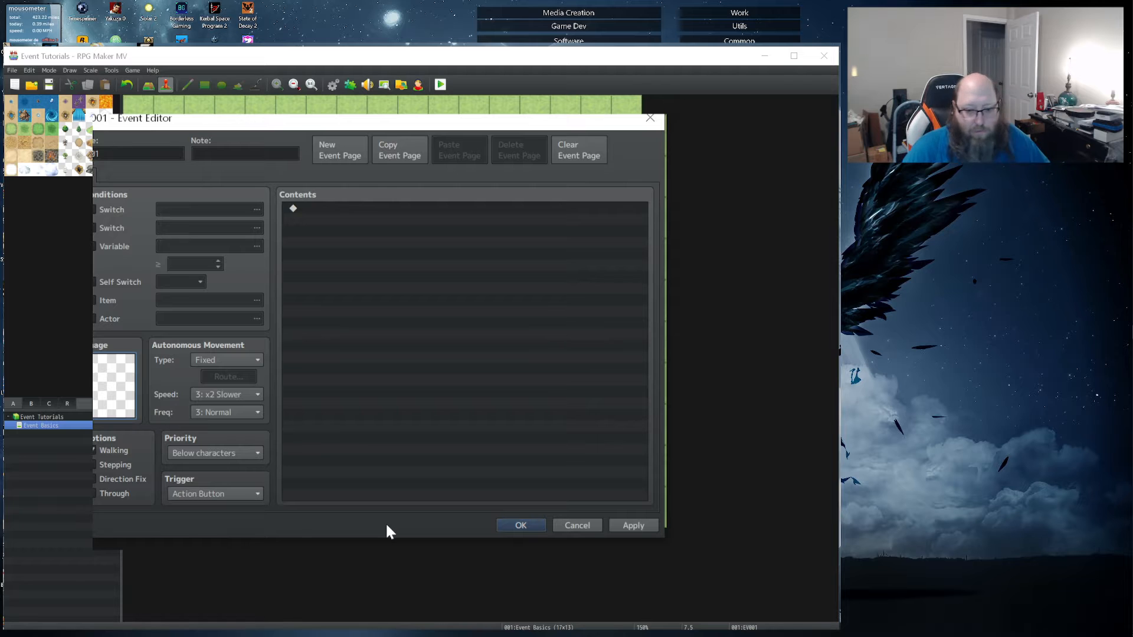
pyautogui.click(629, 526)
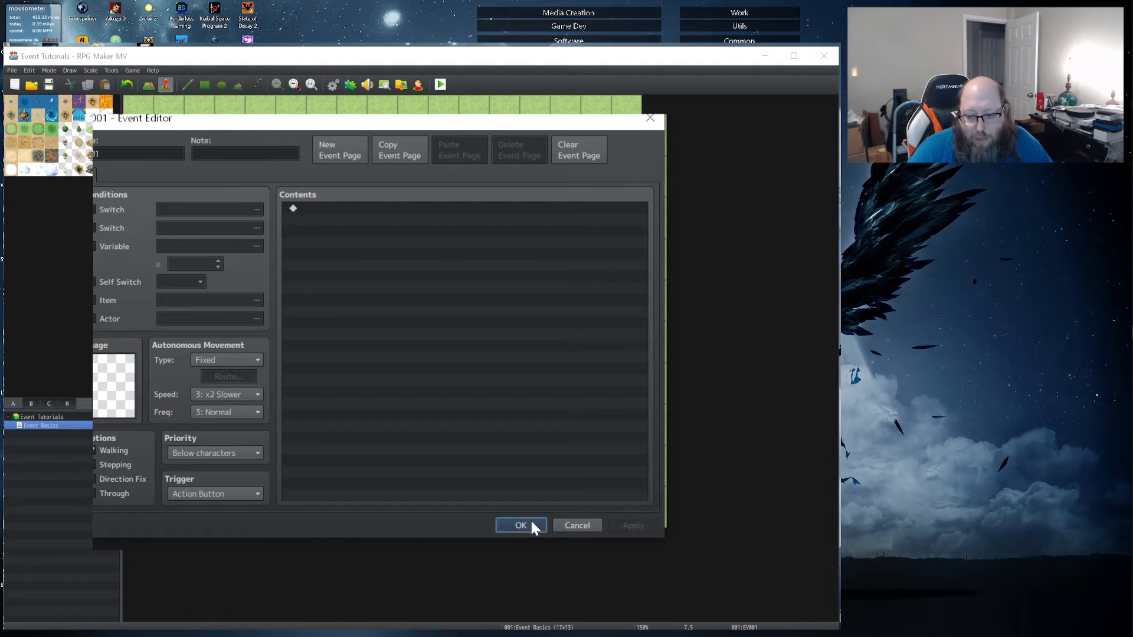
pyautogui.click(531, 525)
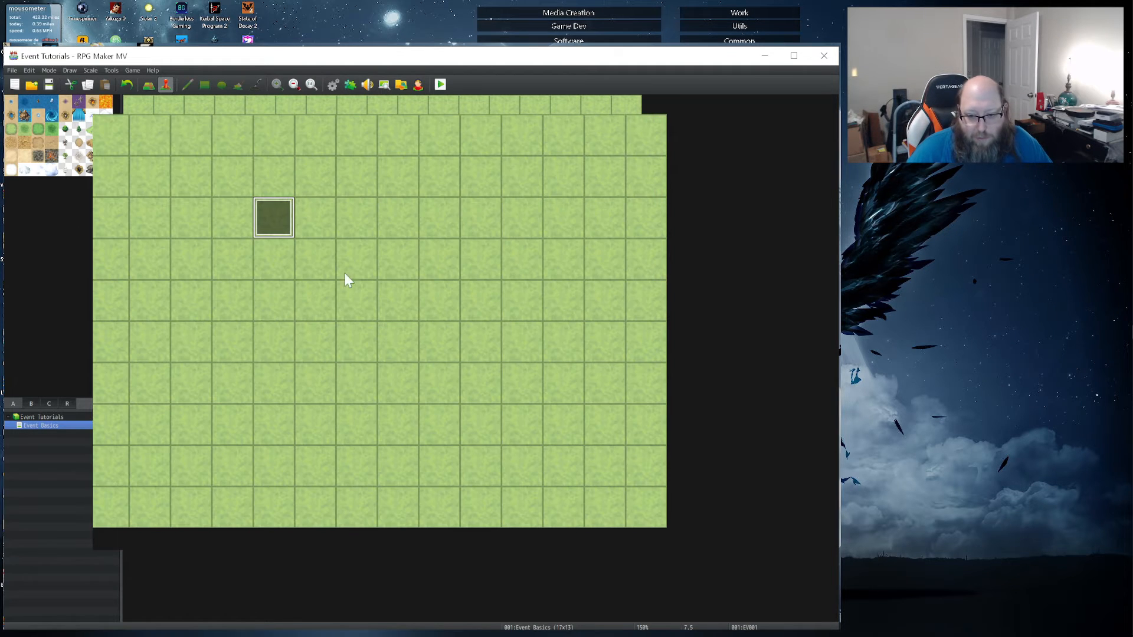
# - Rename the event on tile 7,5 as EventNPC1
pyautogui.doubleClick(276, 215)
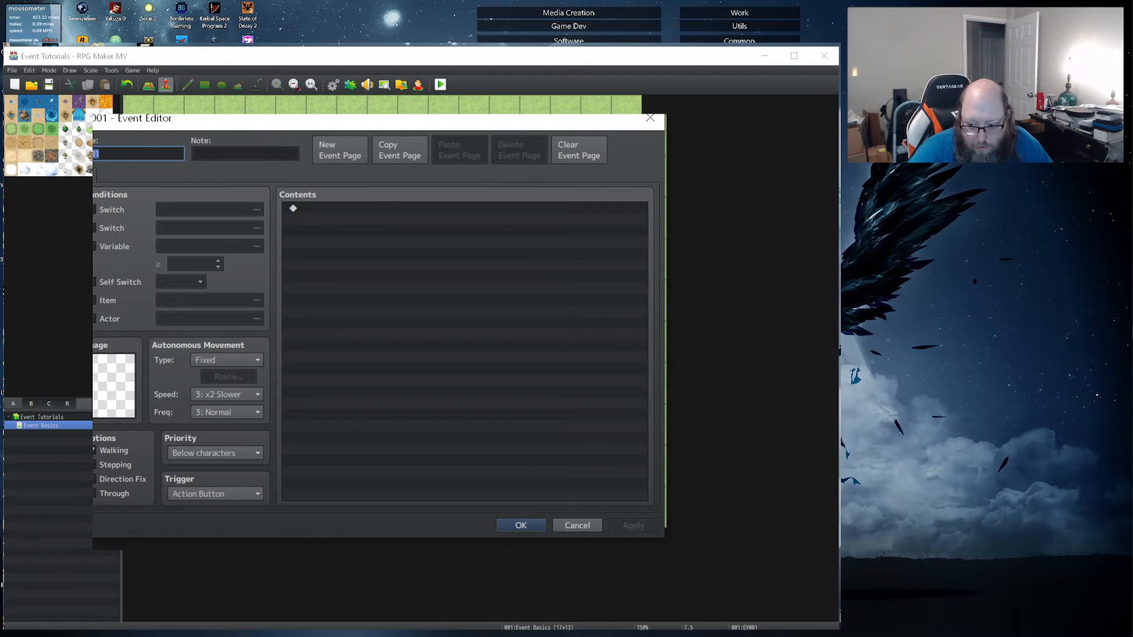
pyautogui.click(521, 522)
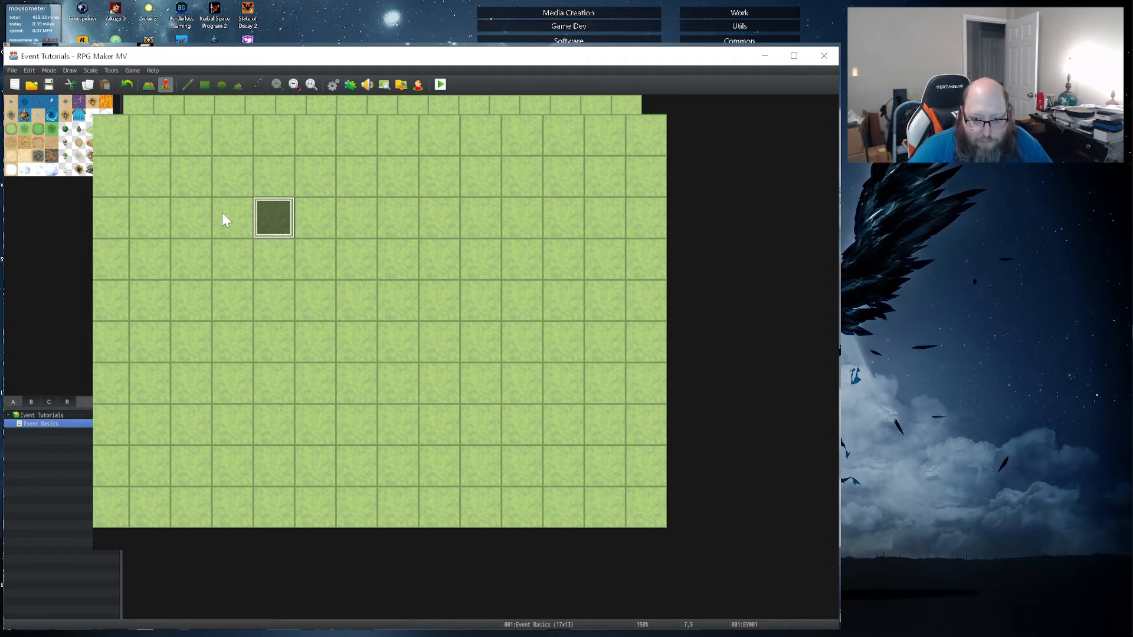
pyautogui.doubleClick(275, 227)
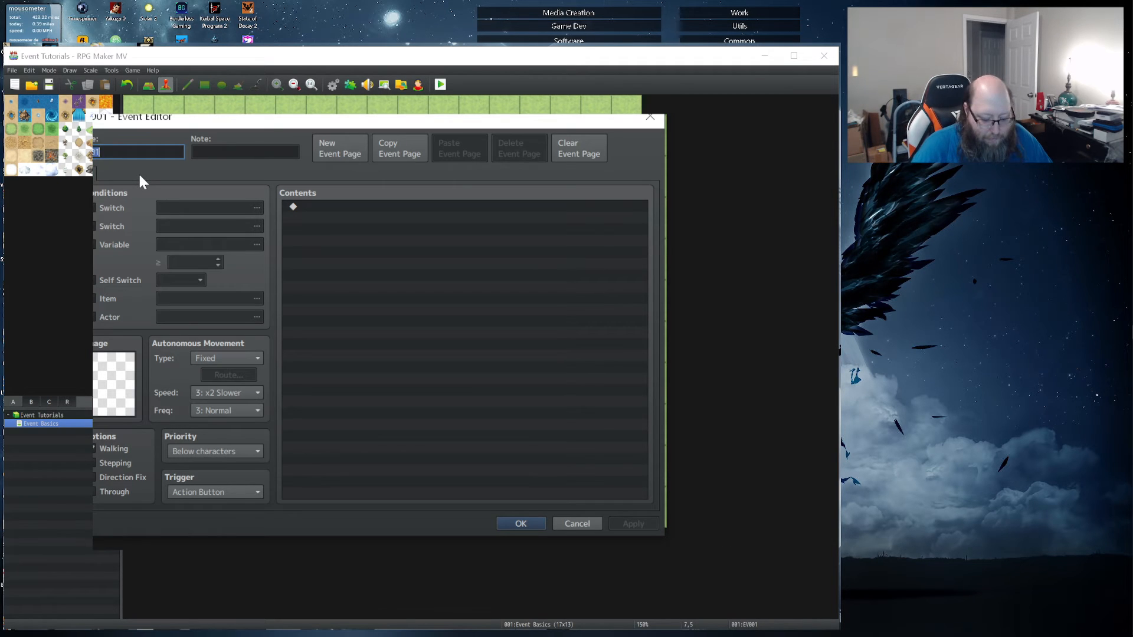
pyautogui.press('BackSpace')
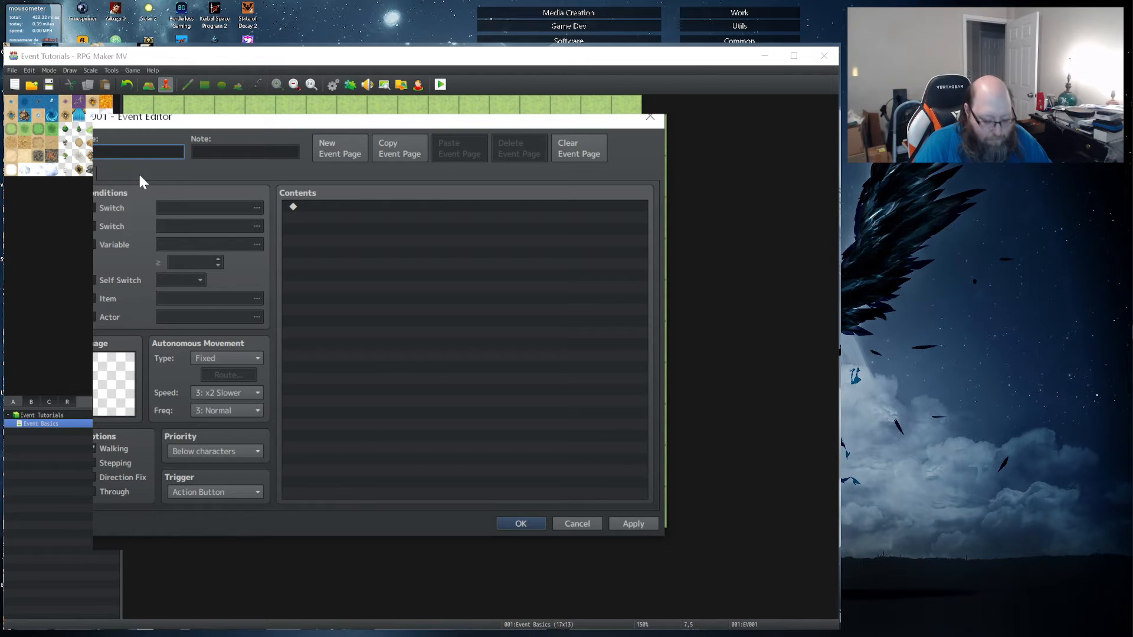
pyautogui.write('ntNPC1')
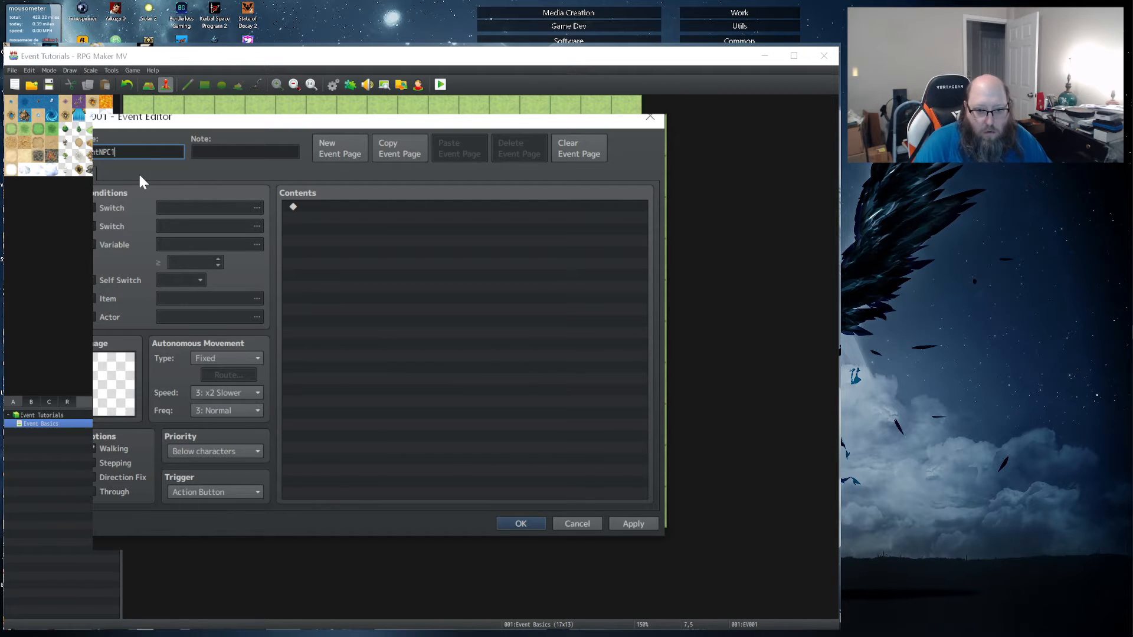
pyautogui.click(521, 523)
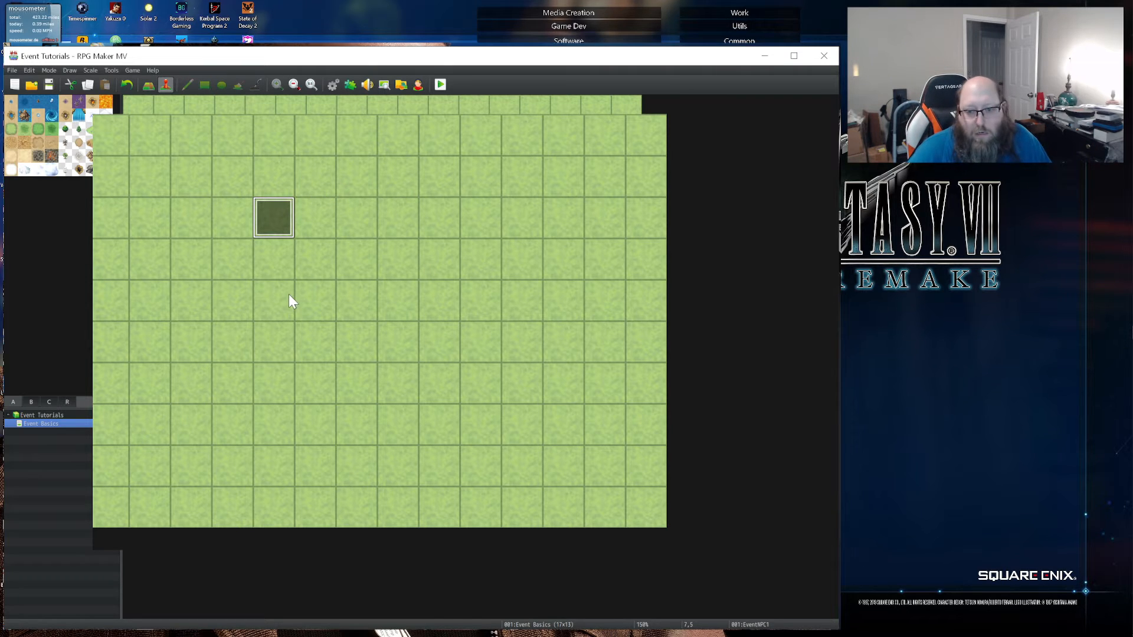
# - Reopen the EventNPC1 event for editing and add a second event page to it
pyautogui.doubleClick(275, 223)
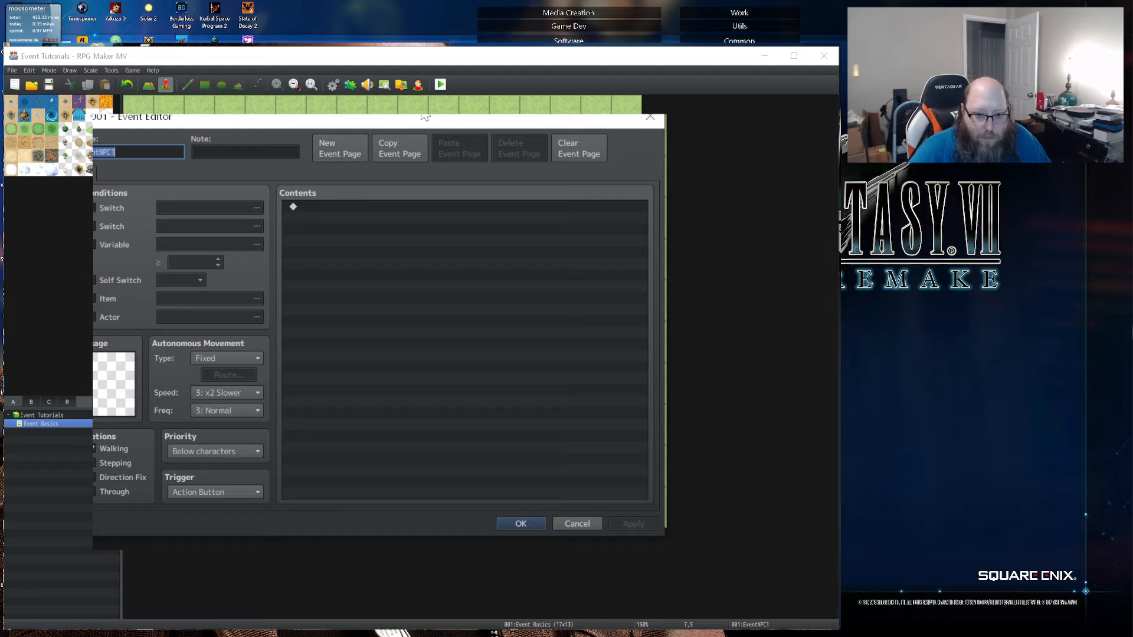
pyautogui.moveTo(368, 123)
pyautogui.mouseDown()
pyautogui.moveTo(402, 149)
pyautogui.moveTo(387, 127)
pyautogui.mouseUp()
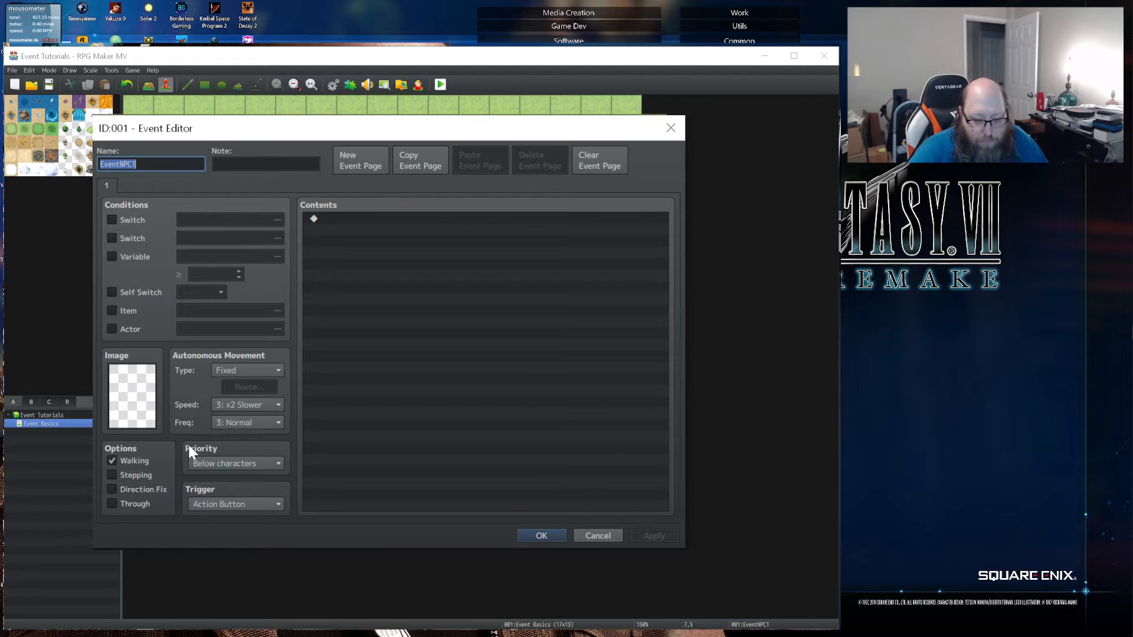
pyautogui.moveTo(189, 446)
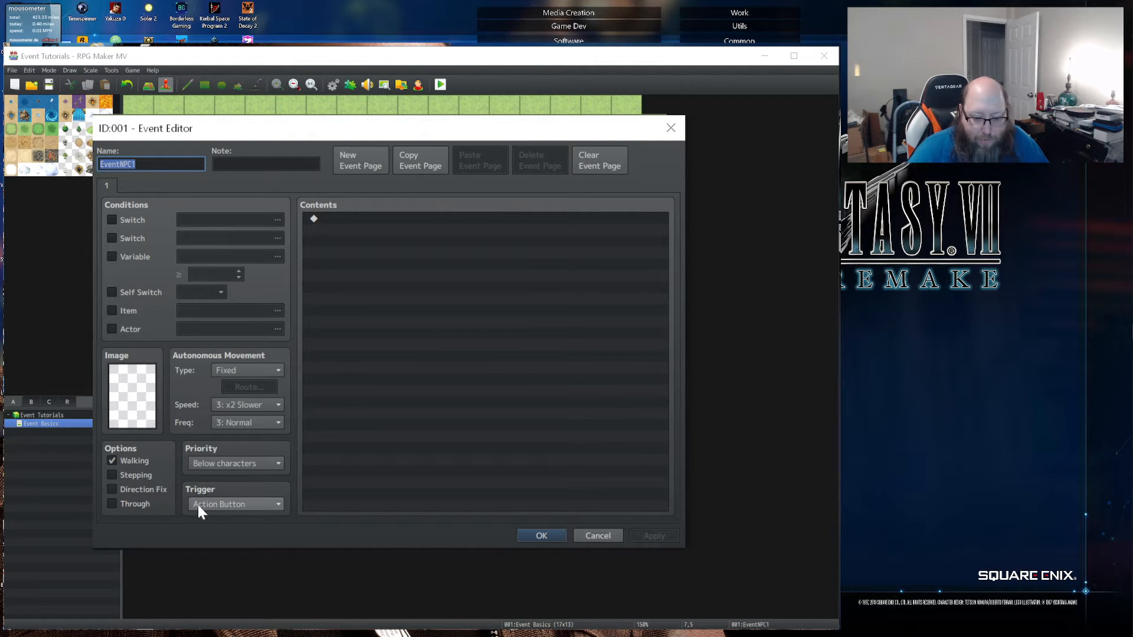
pyautogui.moveTo(197, 505)
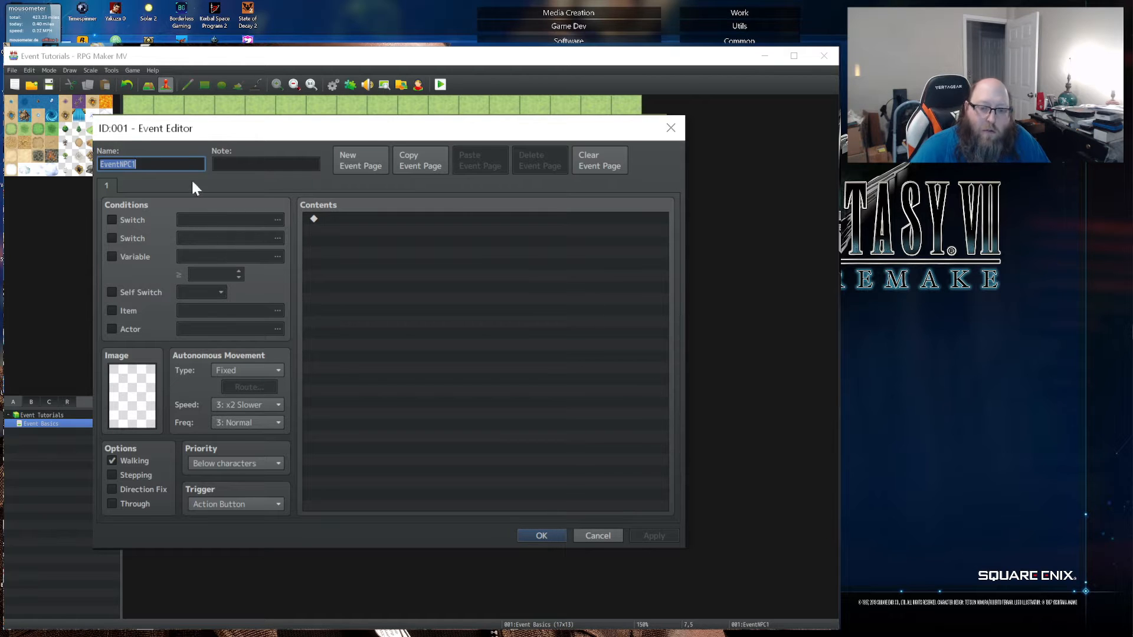
pyautogui.click(358, 171)
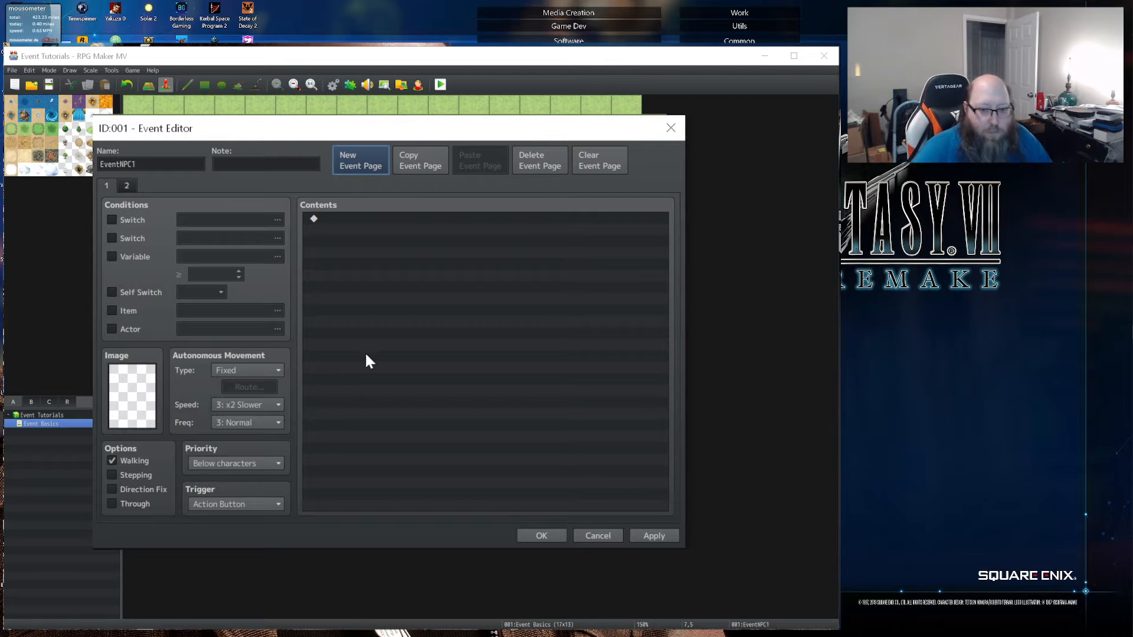
pyautogui.click(125, 186)
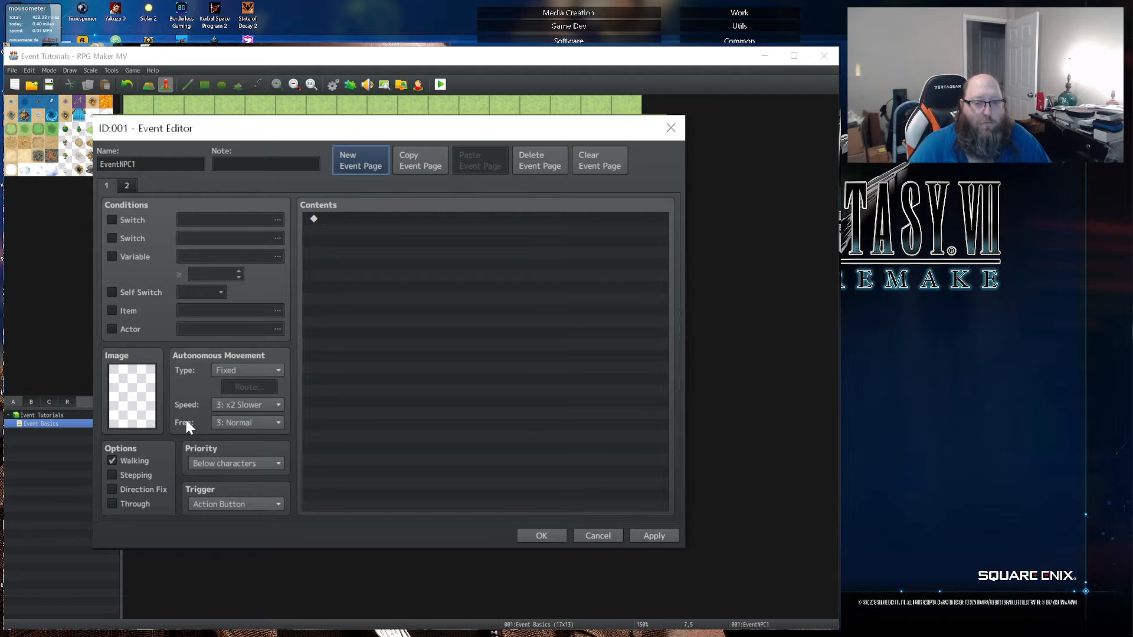
pyautogui.moveTo(186, 422)
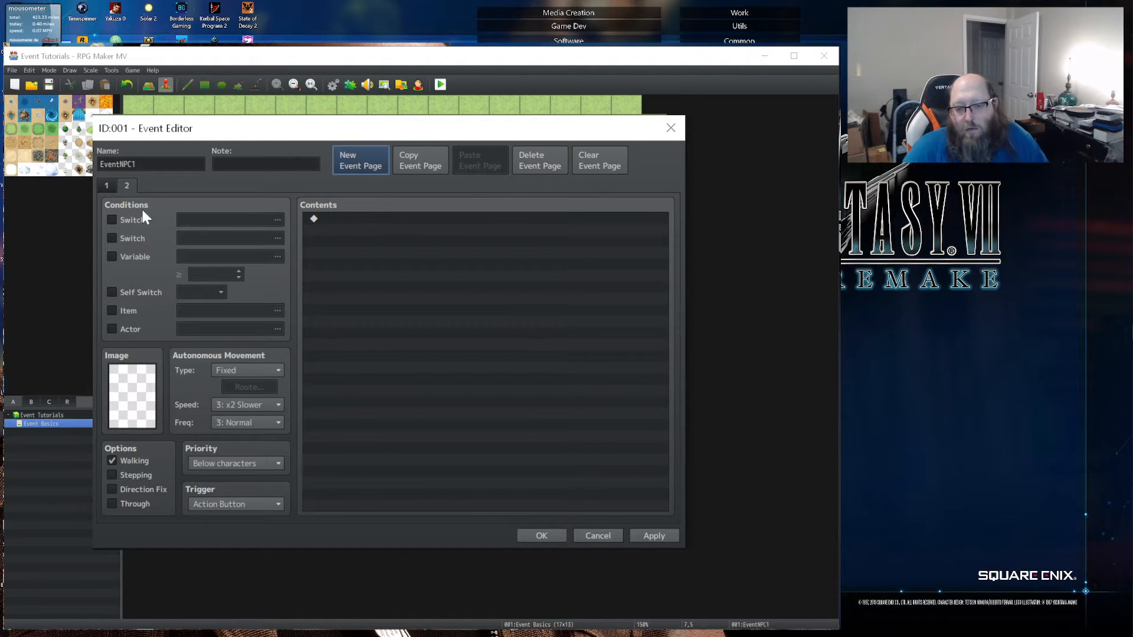
# - Try appending the suffix _CS1 to the event's name
pyautogui.click(150, 164)
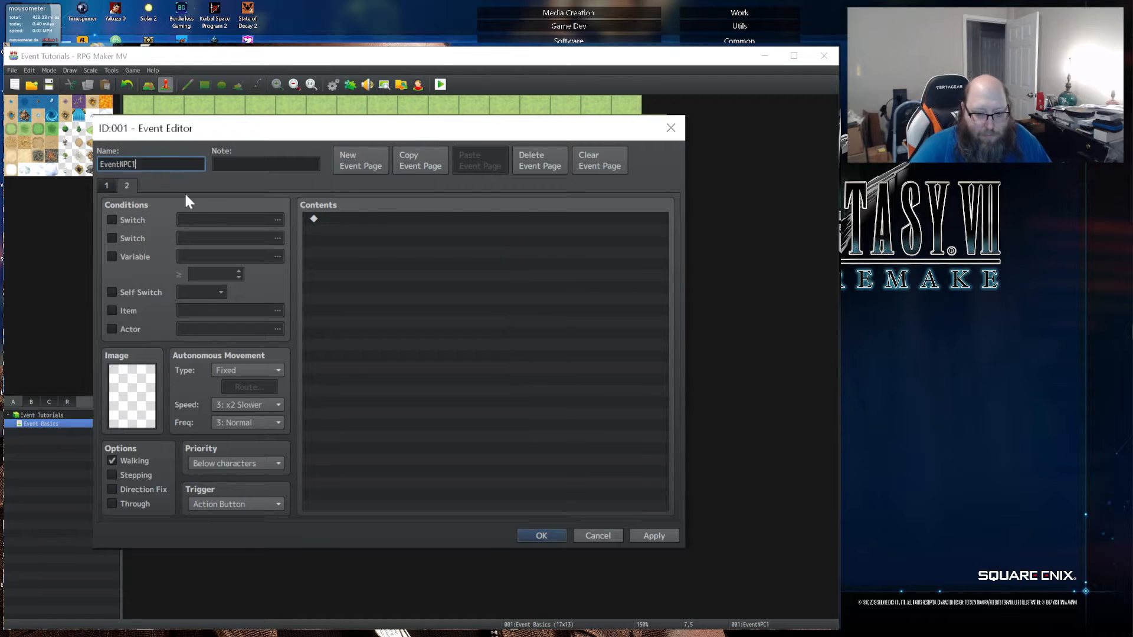
pyautogui.write('_CS1')
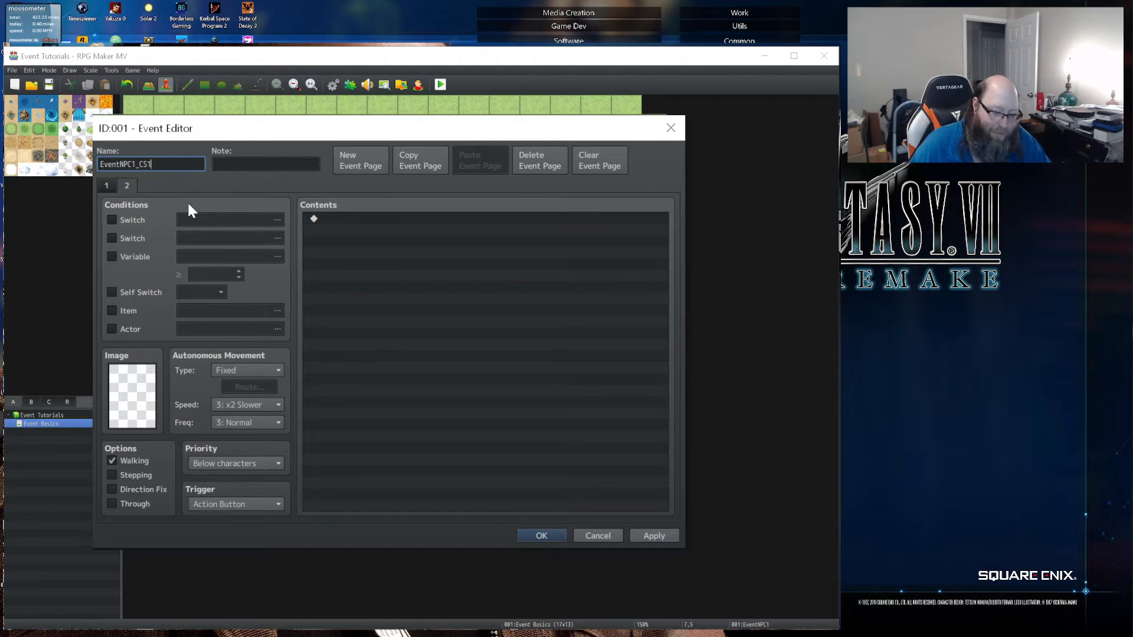
pyautogui.press('BackSpace')
pyautogui.press('BackSpace')
pyautogui.press('BackSpace')
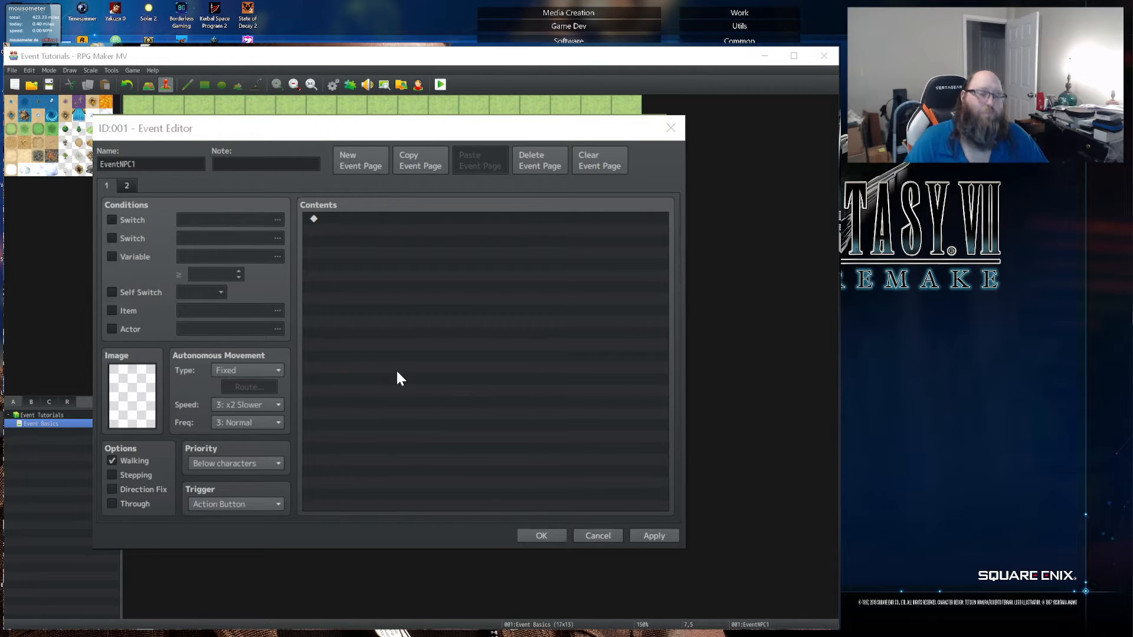
# - Add a switch condition to the event page using switch 0001, and name that switch Opened Chest
pyautogui.click(120, 220)
pyautogui.click(206, 221)
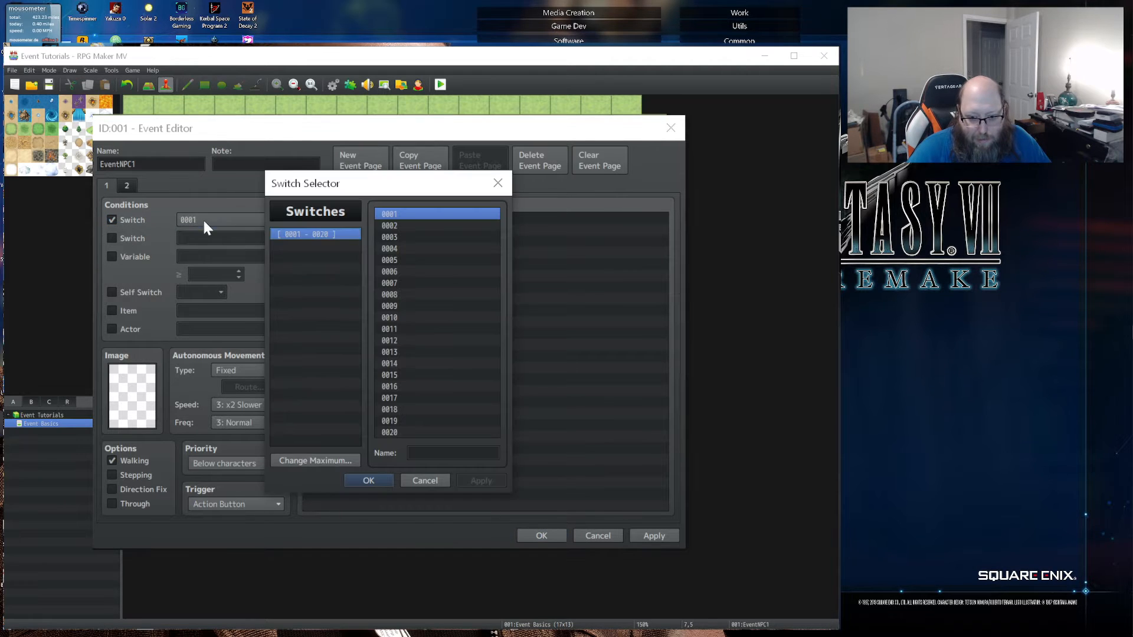
pyautogui.click(452, 453)
pyautogui.write('Opene')
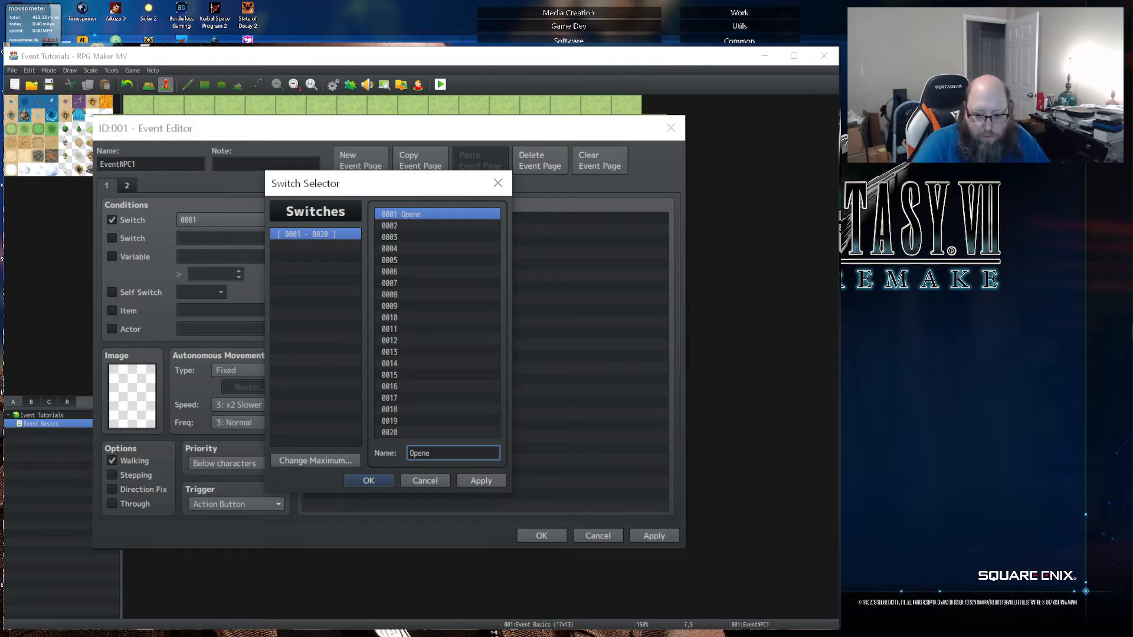
pyautogui.write('d Chest')
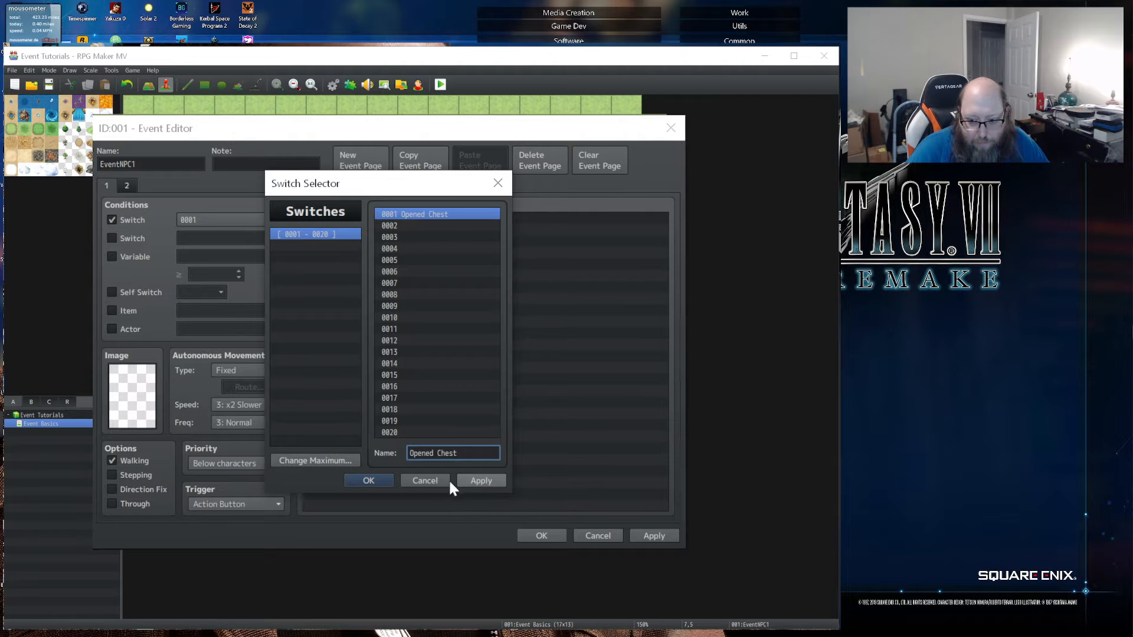
pyautogui.click(368, 481)
pyautogui.click(125, 186)
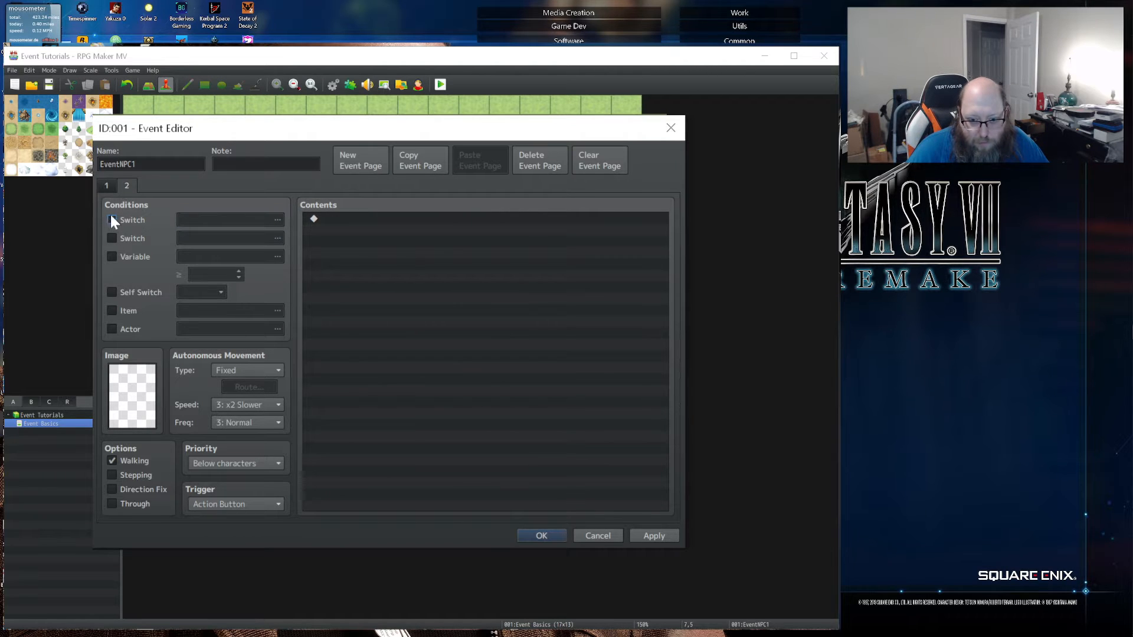
# - Enable the first switch condition on page 2, assign switch 0001 to it and name the switch Opened Chest
pyautogui.click(112, 219)
pyautogui.click(187, 222)
pyautogui.click(453, 453)
pyautogui.write('Opened Chest')
pyautogui.click(469, 477)
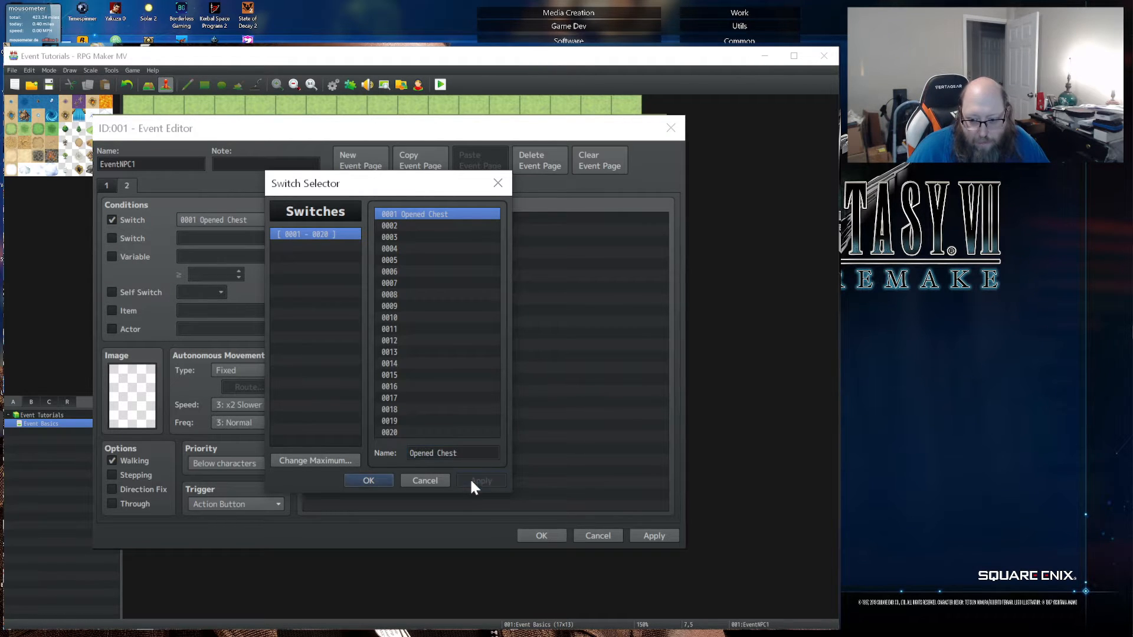
pyautogui.click(367, 478)
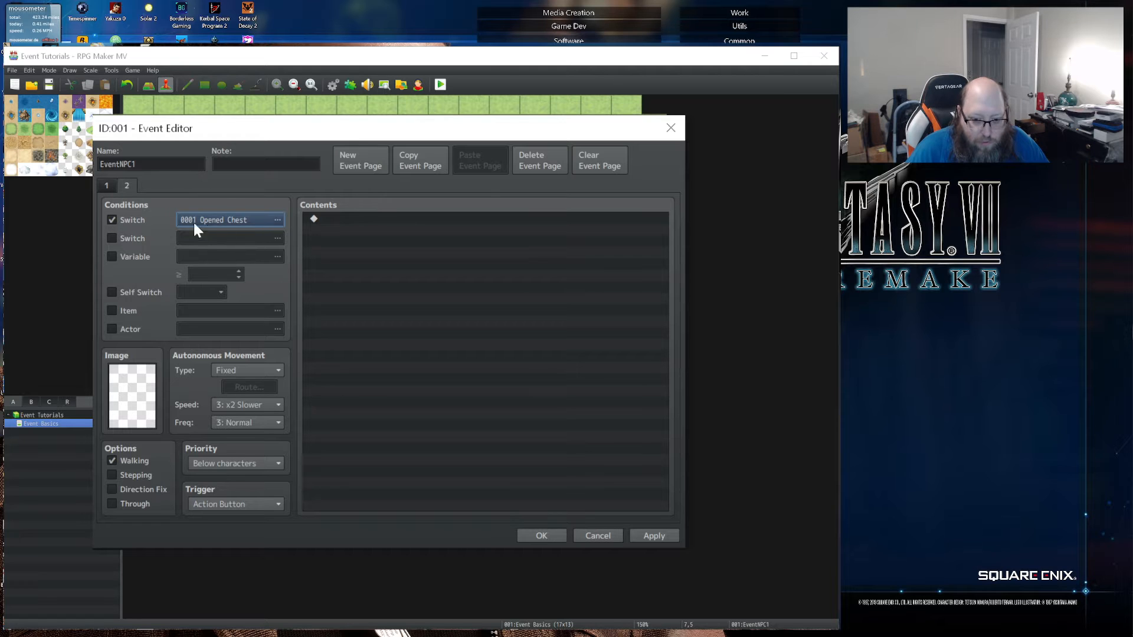
# - Compare the conditions of event page 1 with those of page 2
pyautogui.click(107, 188)
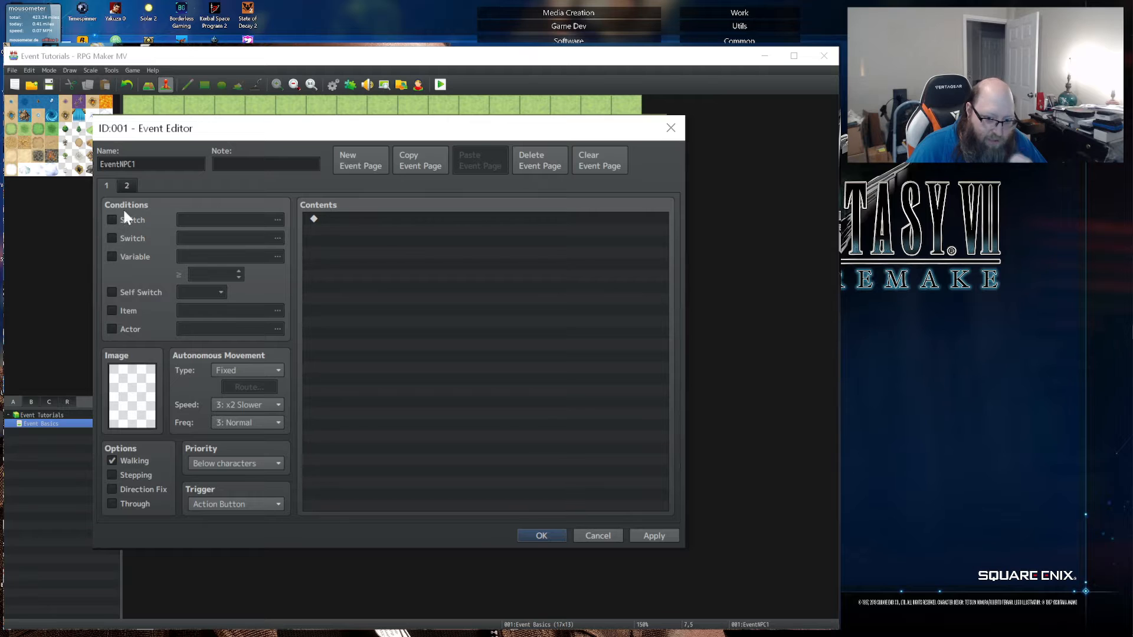
pyautogui.click(125, 188)
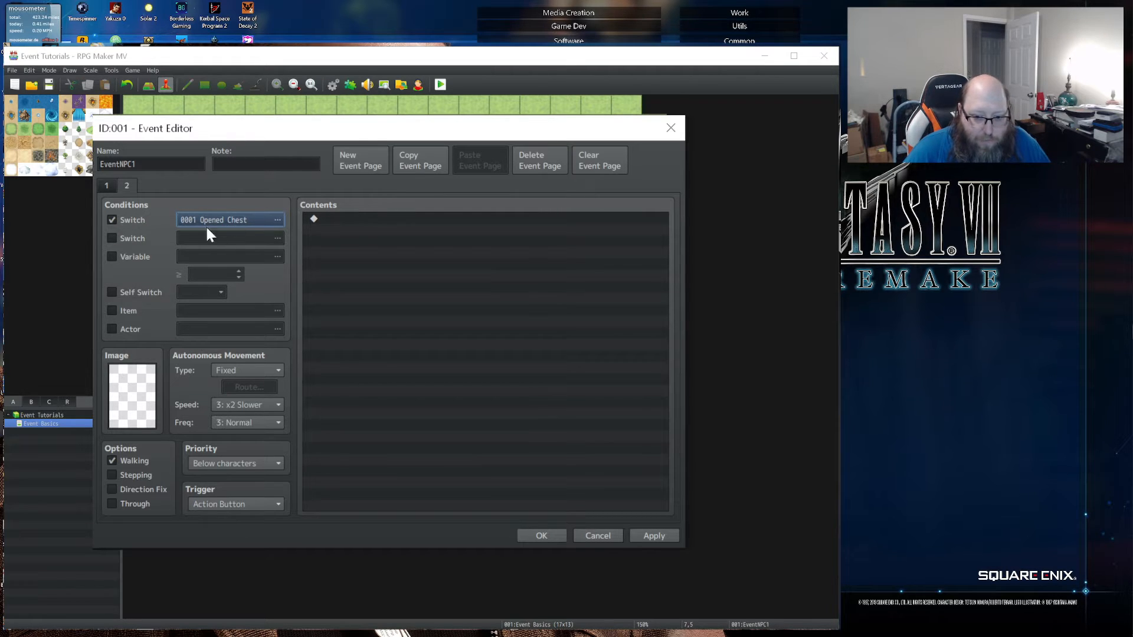
pyautogui.click(109, 187)
pyautogui.click(127, 185)
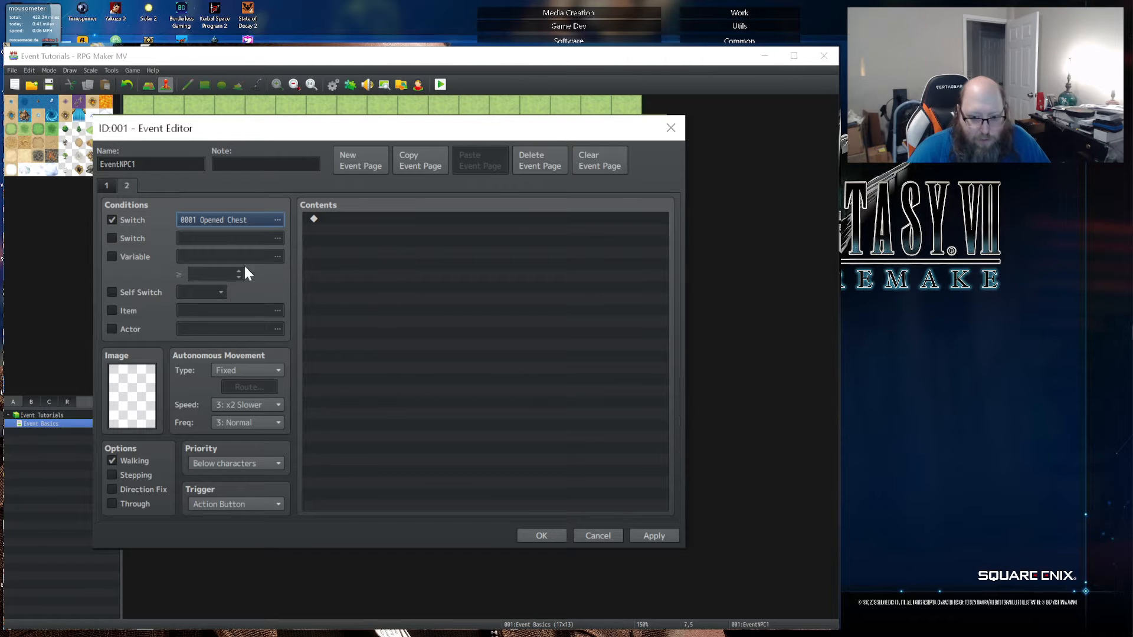
# - Turn off page 2's switch condition and set it back to switch 0001 Opened Chest
pyautogui.click(112, 222)
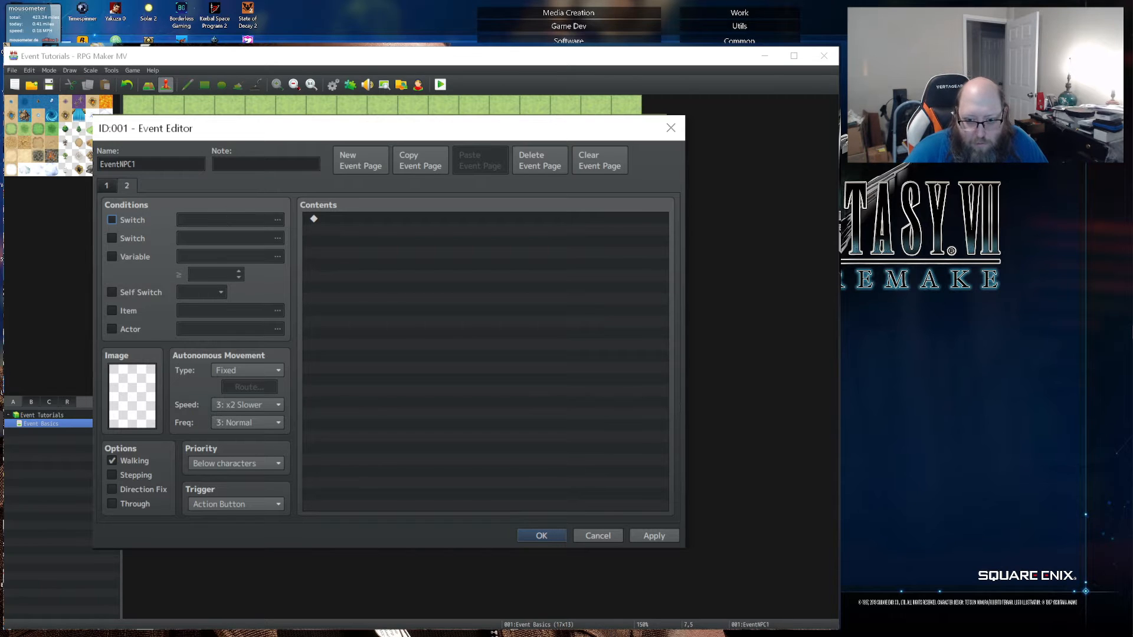
pyautogui.click(215, 164)
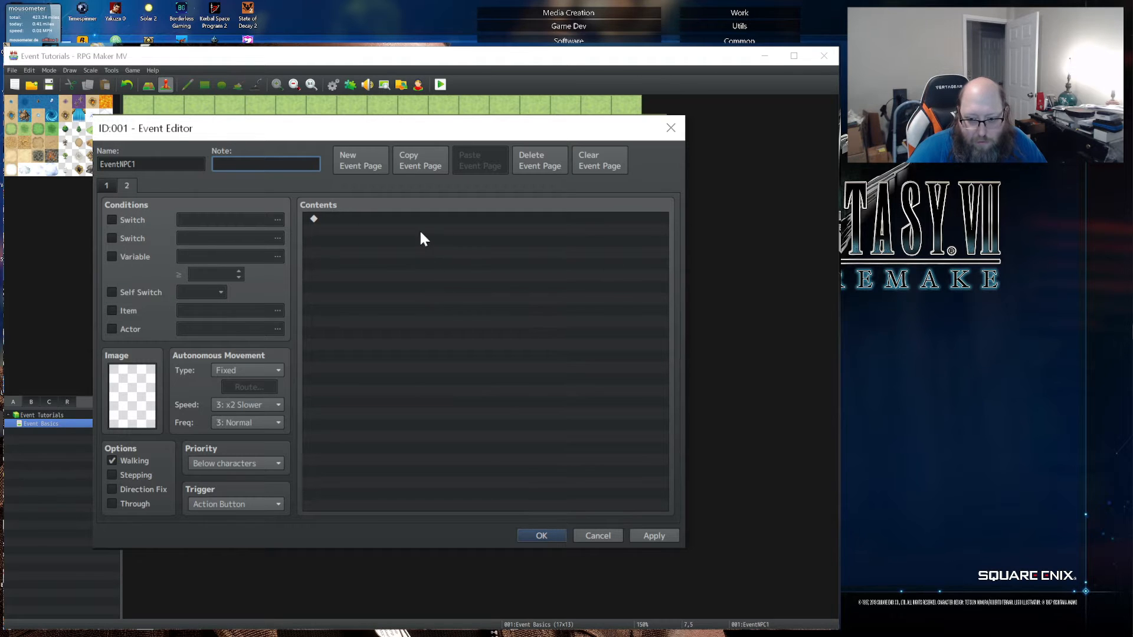
pyautogui.click(125, 184)
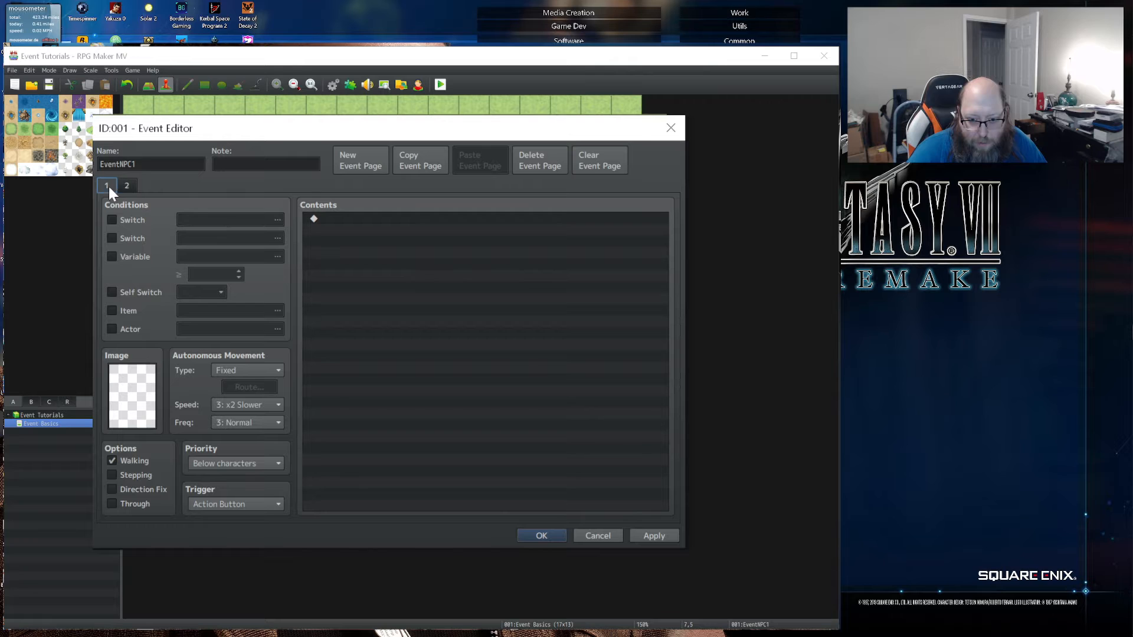
pyautogui.click(135, 220)
pyautogui.click(206, 223)
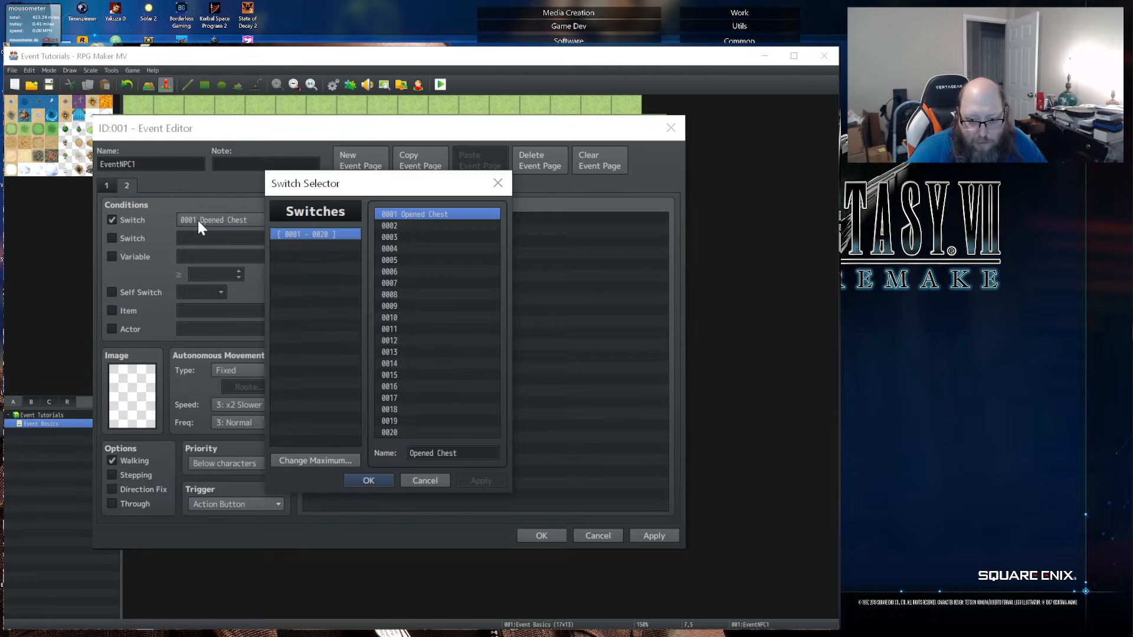
pyautogui.click(368, 480)
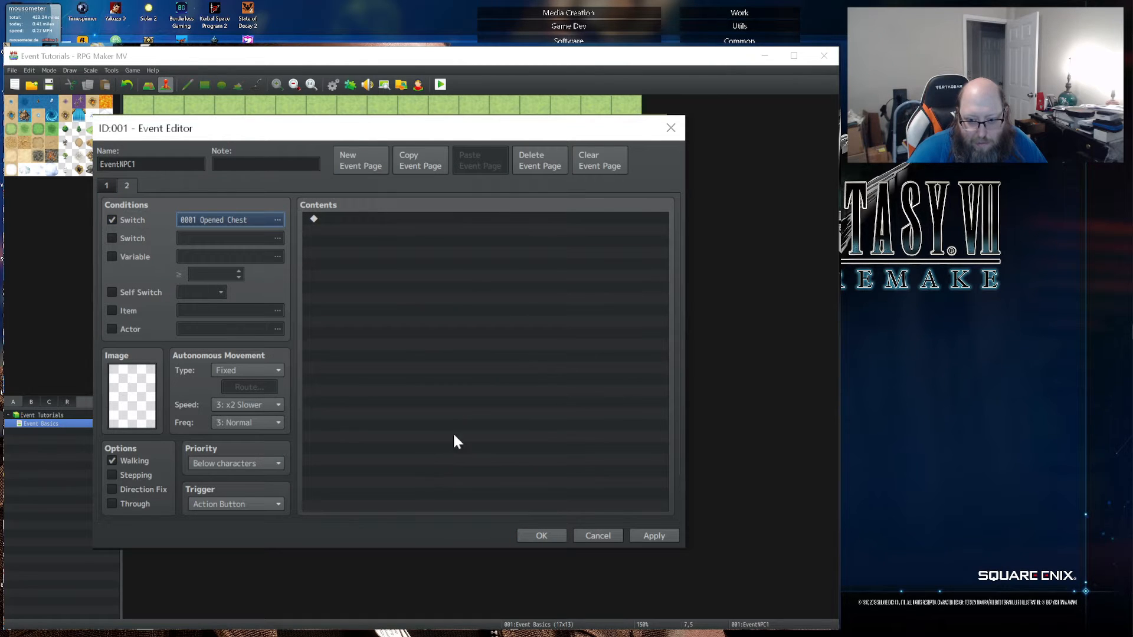
# - Duplicate page 2 as page 3 and give the copy a second switch condition using switch 0002, named Talked to Morty
pyautogui.click(423, 164)
pyautogui.click(485, 160)
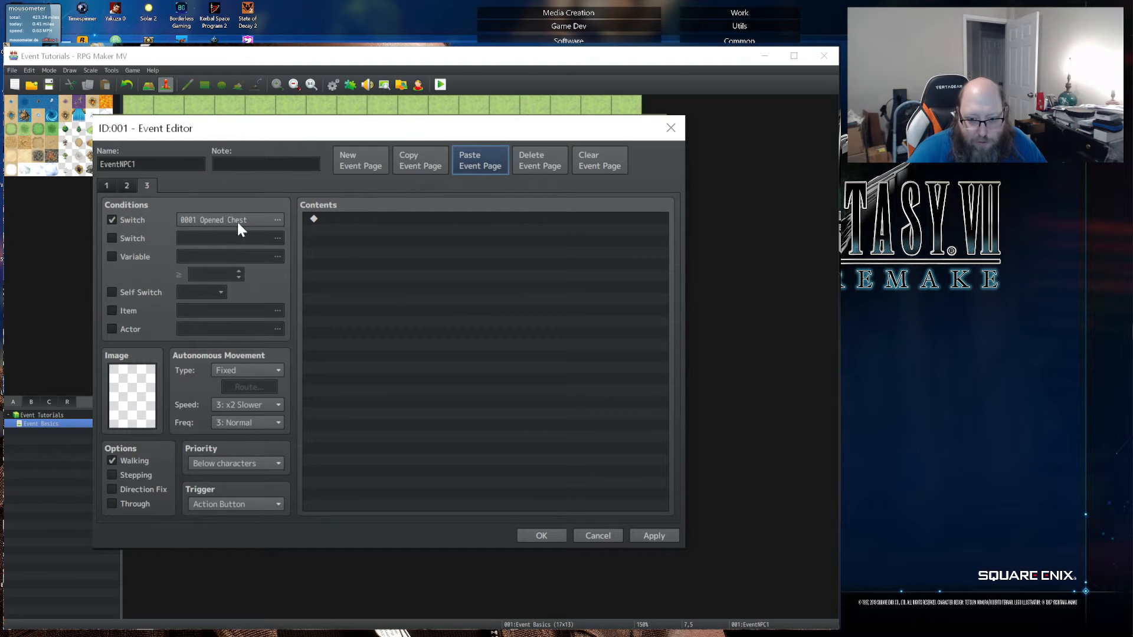
pyautogui.click(113, 237)
pyautogui.click(186, 238)
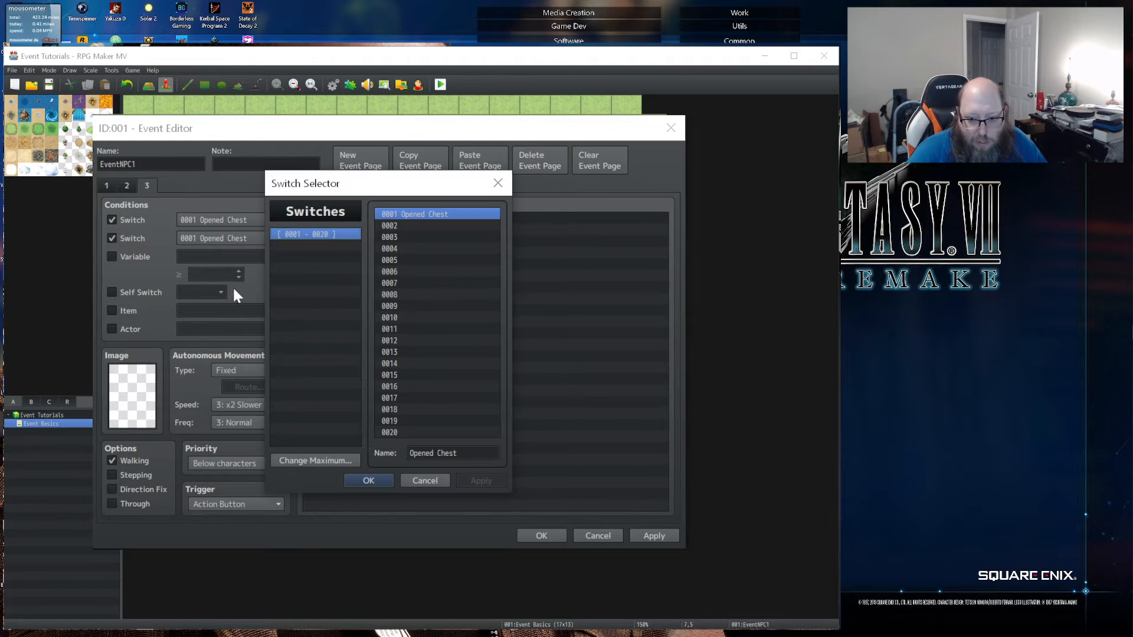
pyautogui.click(424, 226)
pyautogui.click(444, 450)
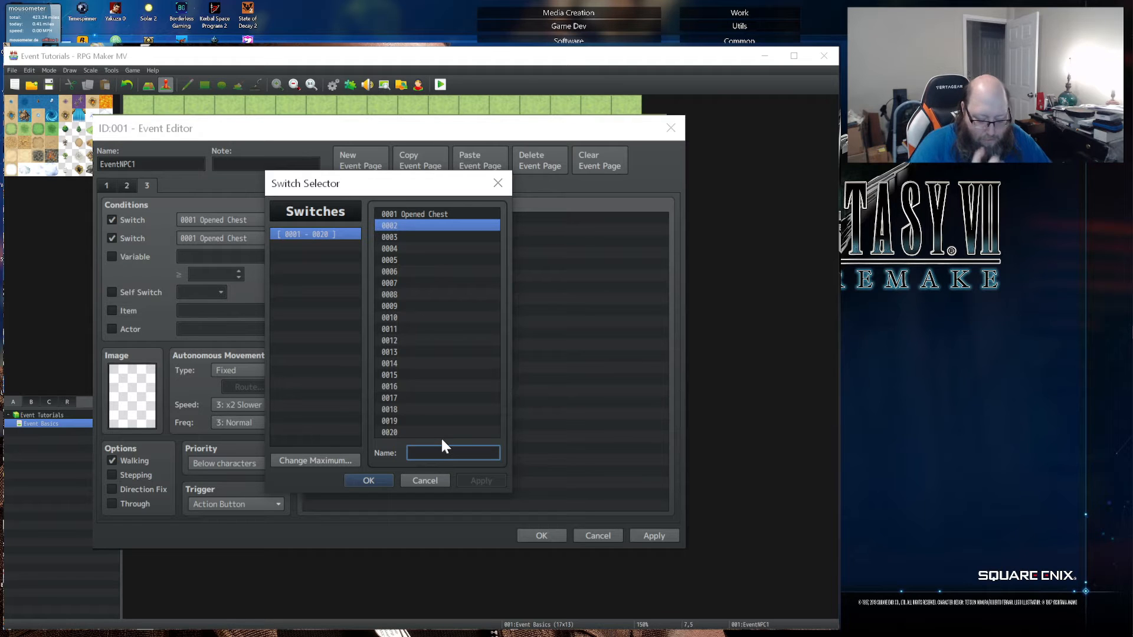
pyautogui.write('Talked to')
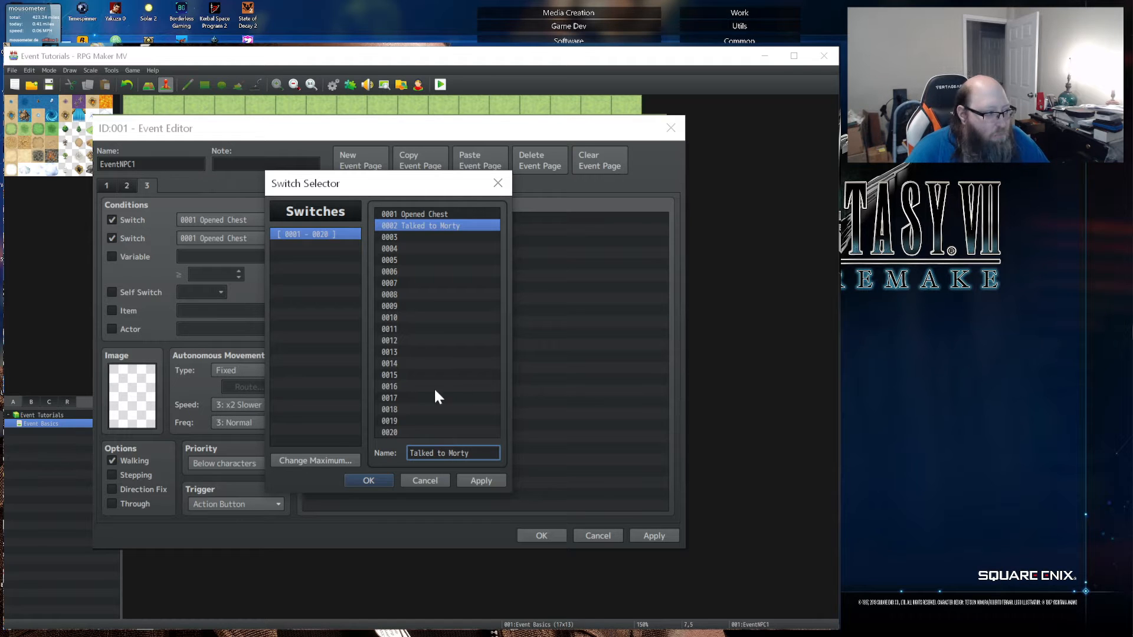
pyautogui.write(' Morty')
pyautogui.click(364, 483)
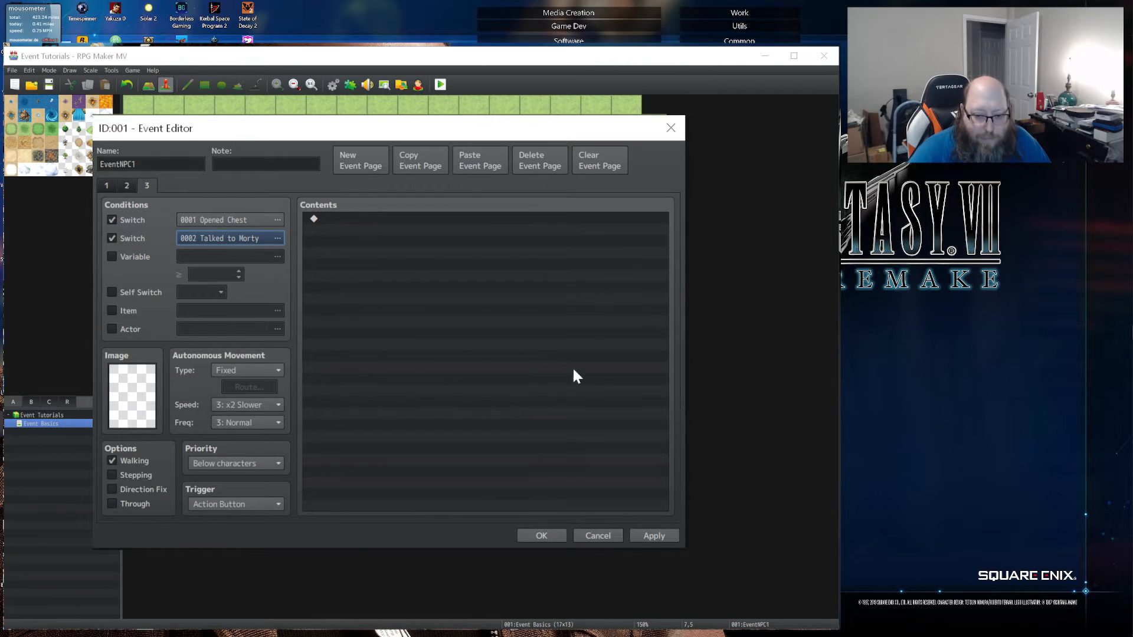
# - Compare the switch conditions of event pages 2 and 3
pyautogui.click(125, 187)
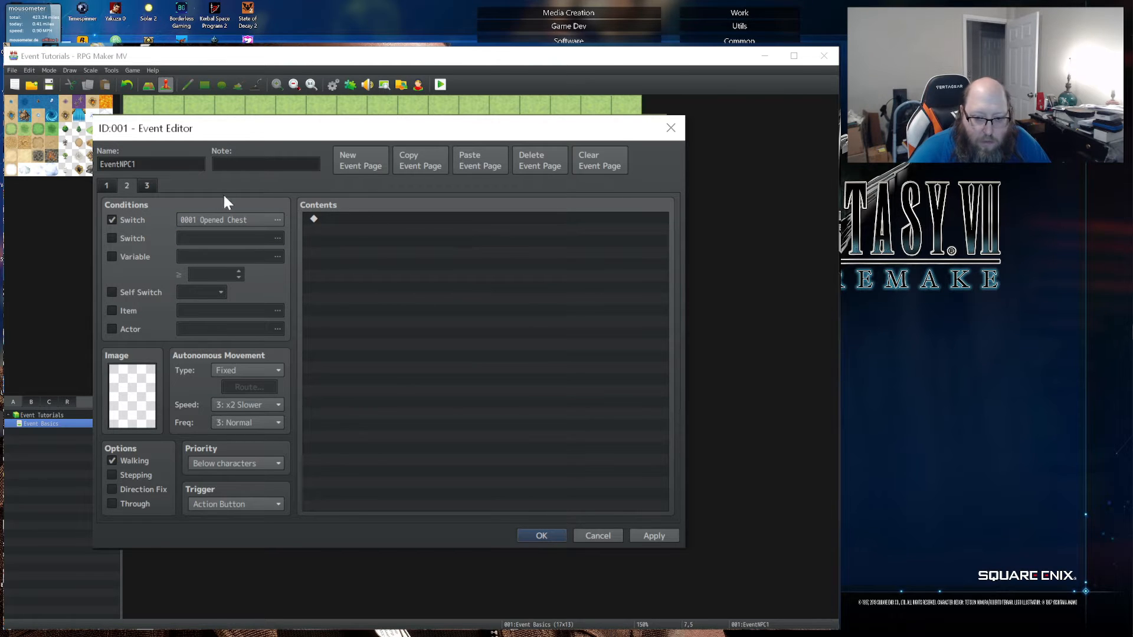
pyautogui.click(146, 186)
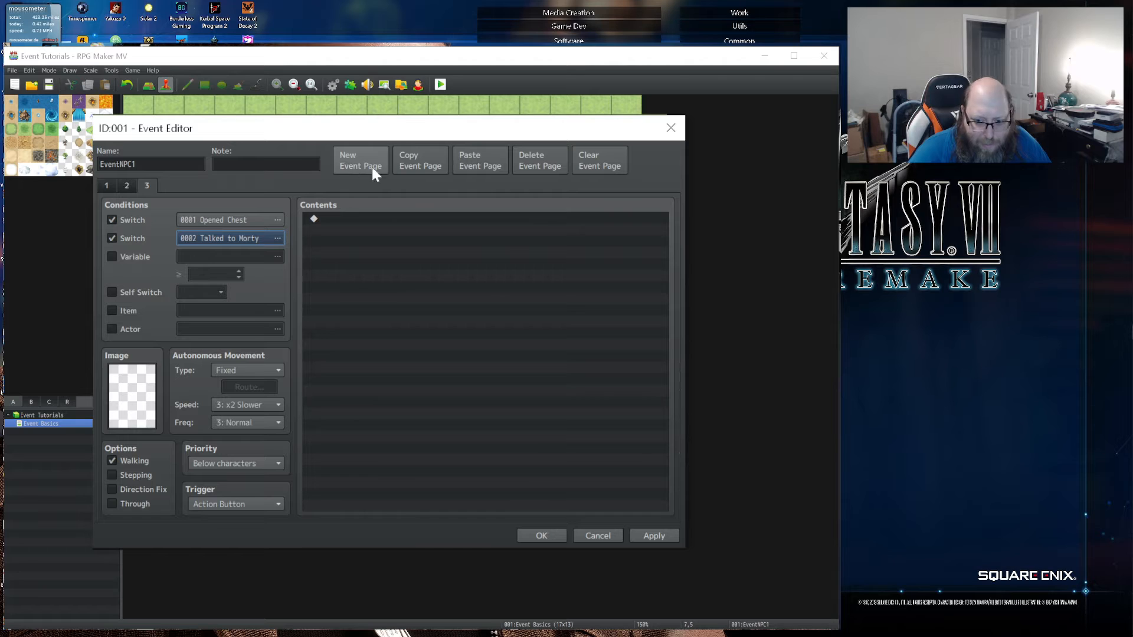
pyautogui.click(119, 186)
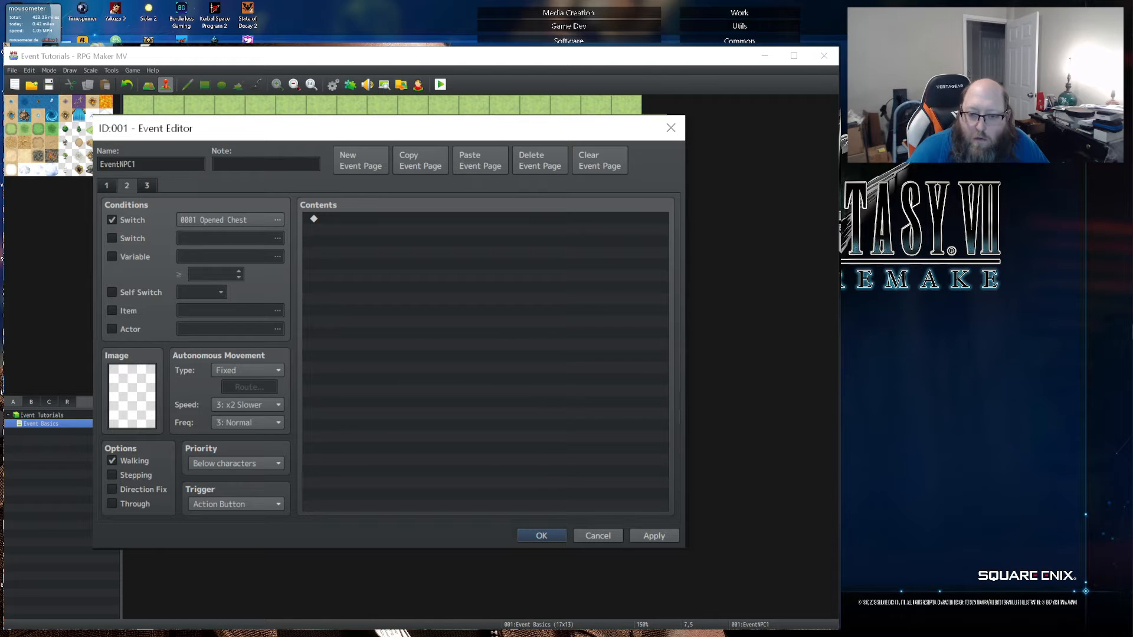
pyautogui.click(148, 186)
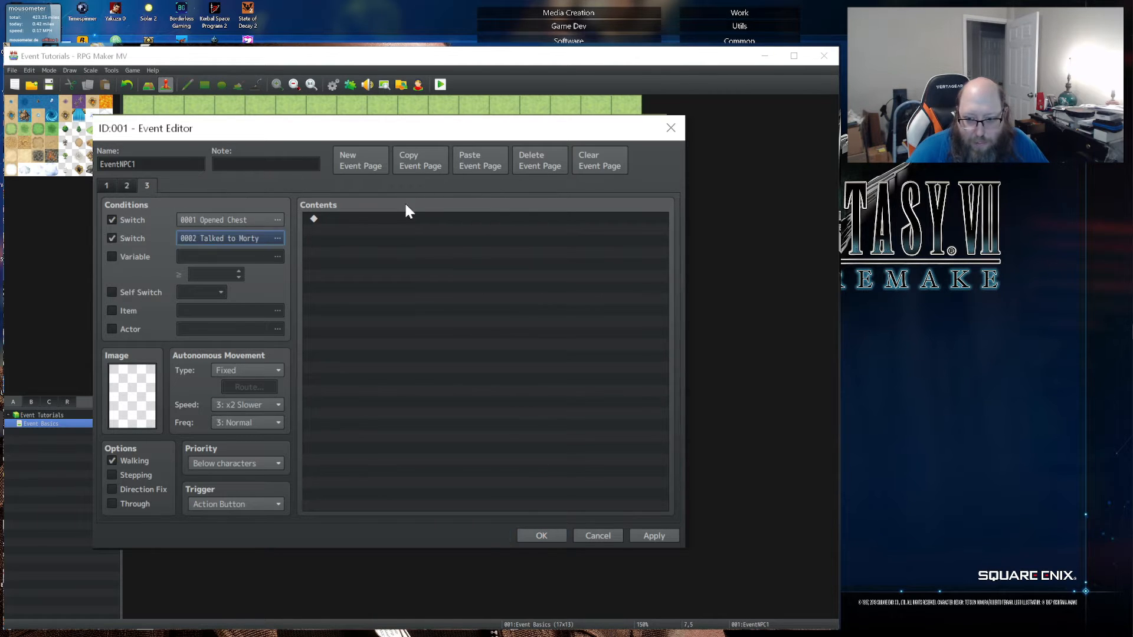
# - Delete event page 3 and clear all settings of page 2
pyautogui.click(536, 159)
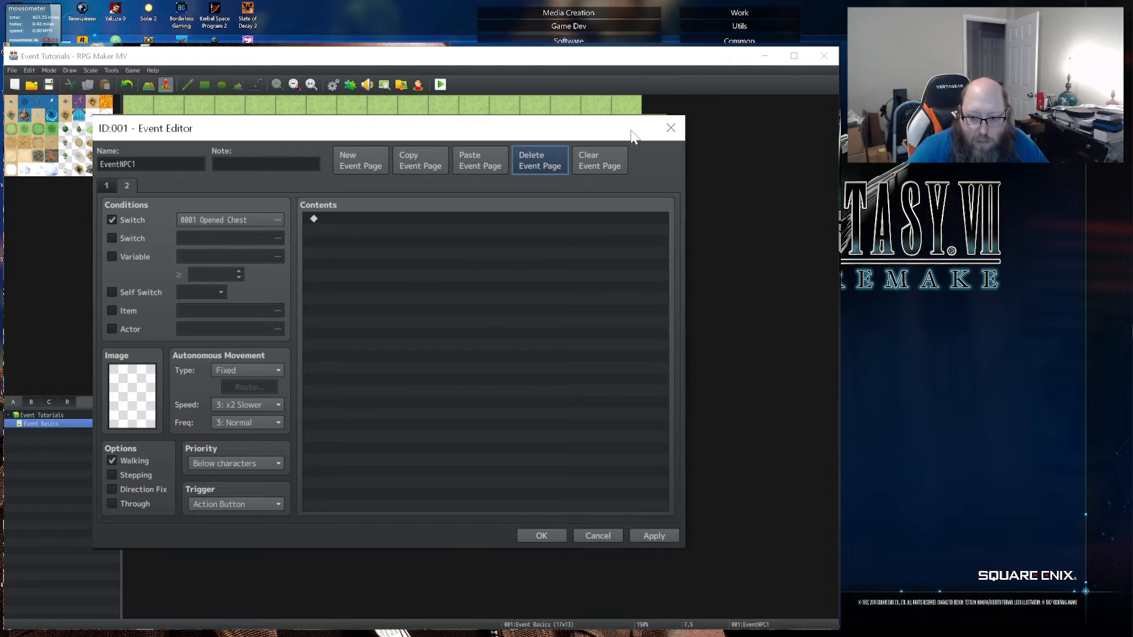
pyautogui.click(592, 157)
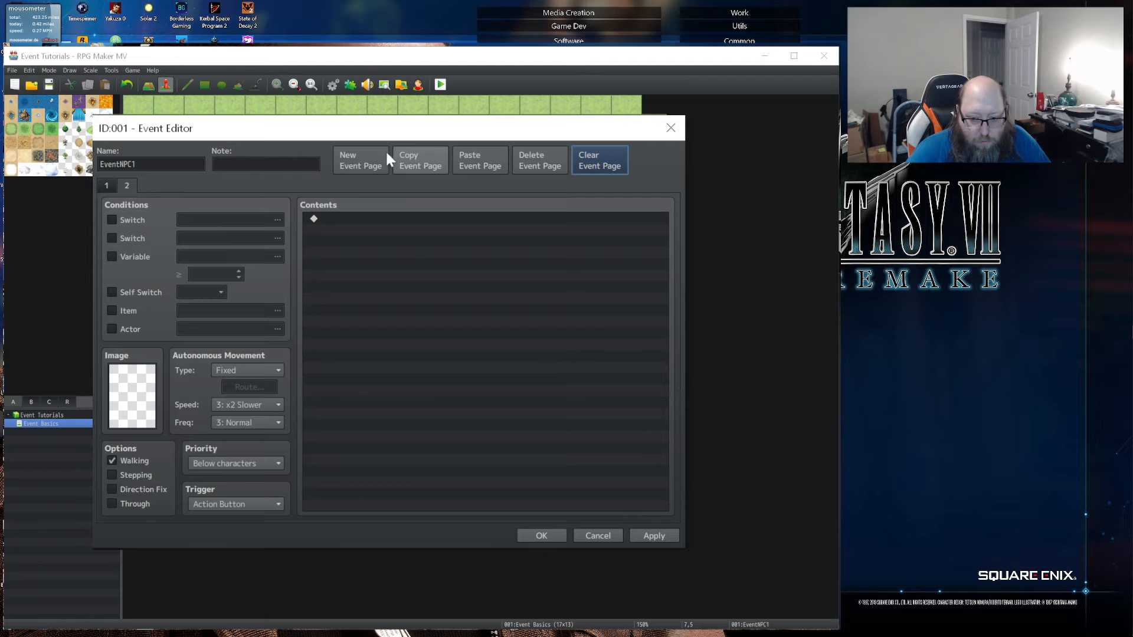
# - Open the event command list for the first line of page 2's contents and move it clear of the editor's lower area
pyautogui.doubleClick(386, 223)
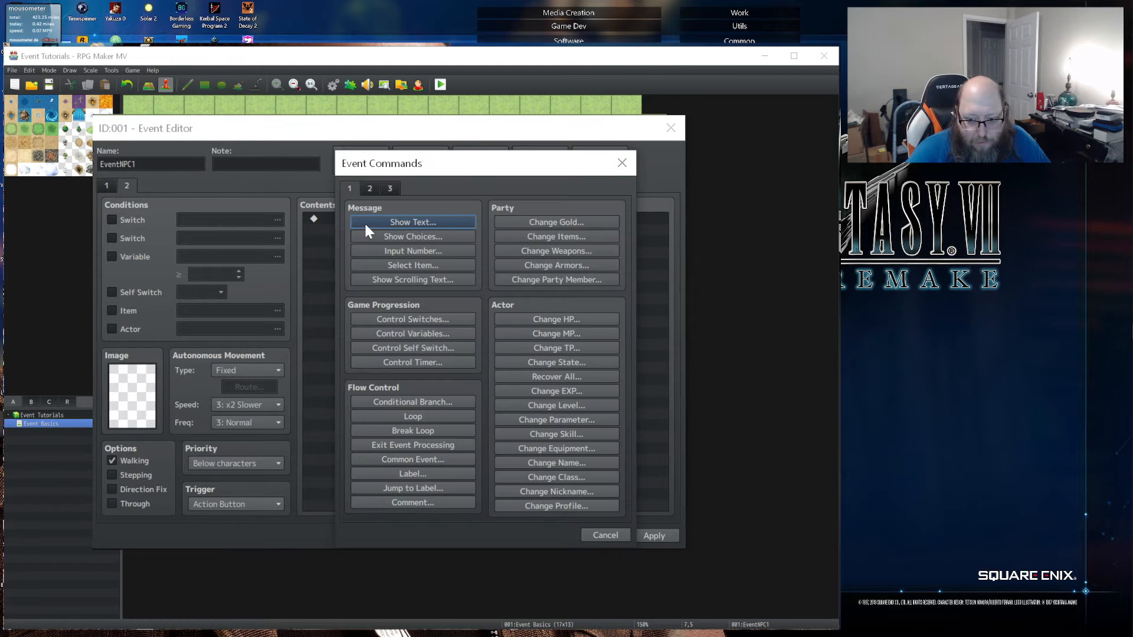
pyautogui.click(621, 163)
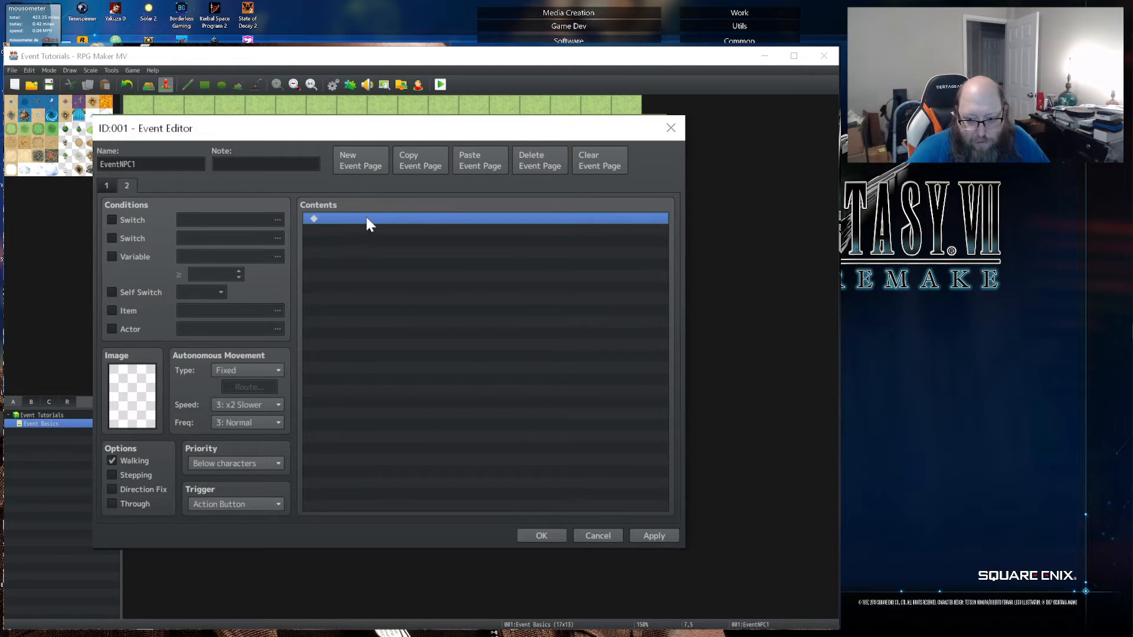
pyautogui.doubleClick(364, 221)
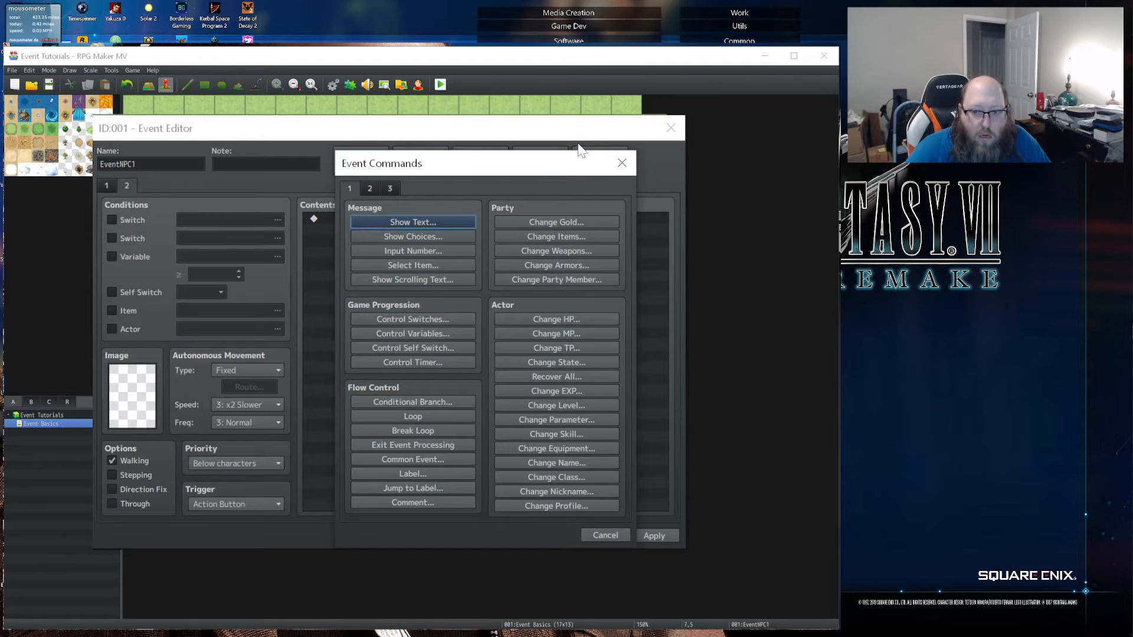
pyautogui.moveTo(522, 170); pyautogui.dragTo(440, 113)
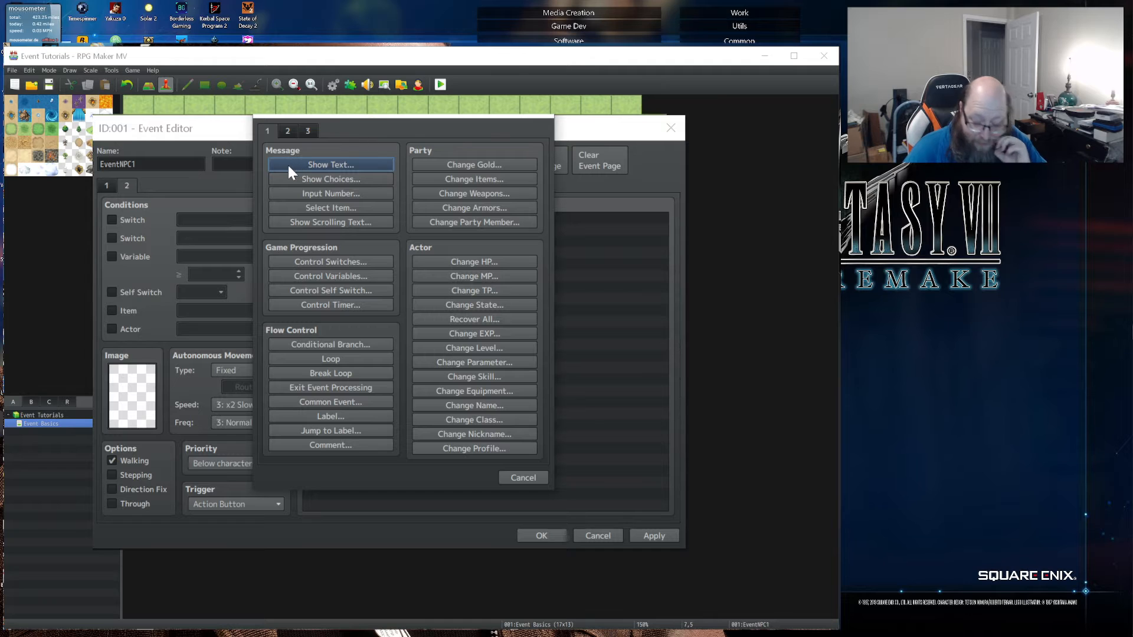
# - Examine the Show Choices command's settings and dismiss them without adding choices
pyautogui.click(310, 178)
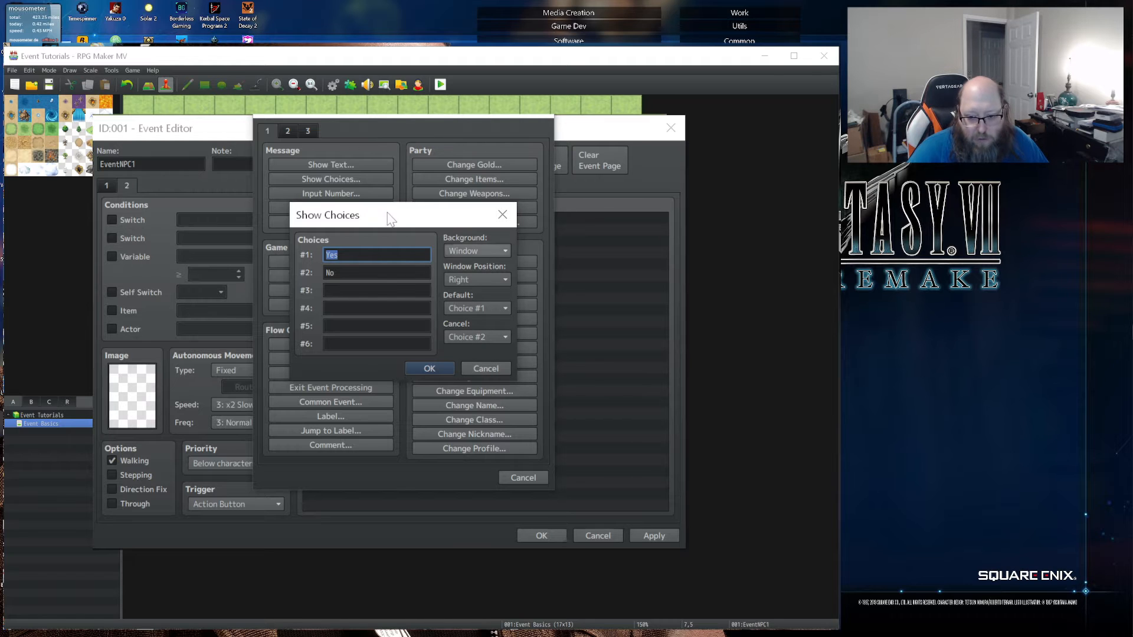
pyautogui.click(486, 369)
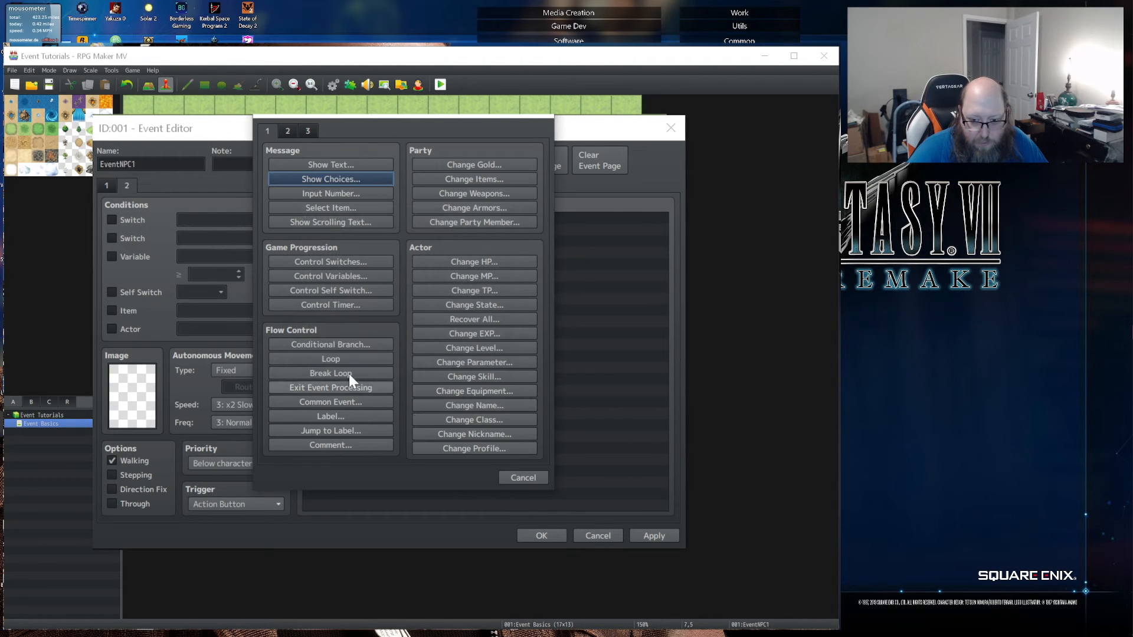
pyautogui.click(329, 178)
pyautogui.click(502, 215)
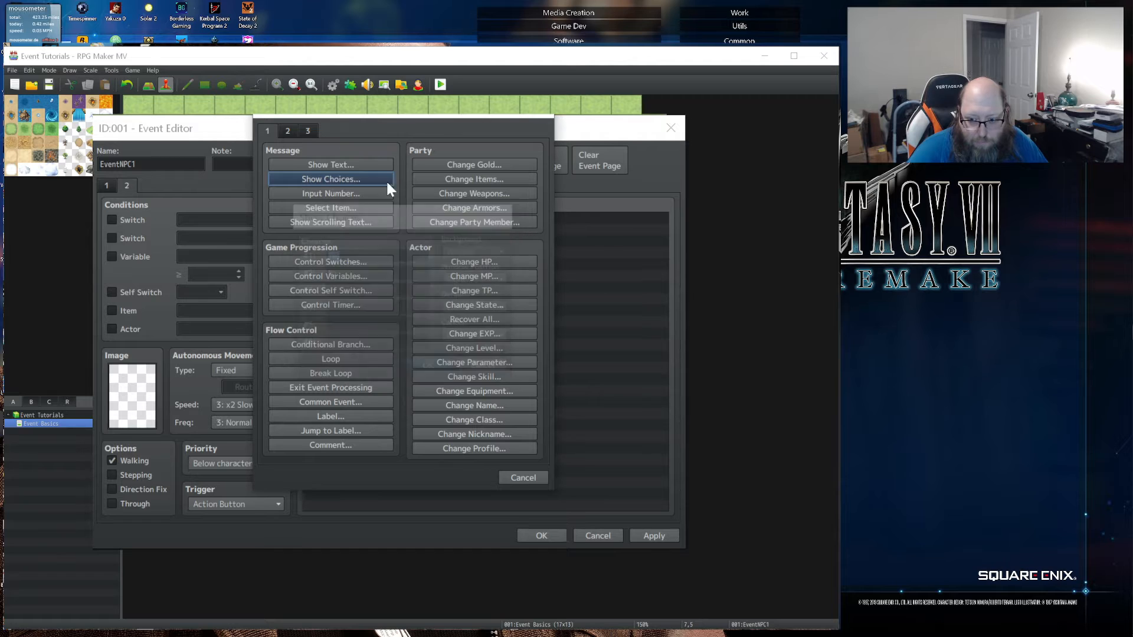
# - Start a Show Text command with the message Hello World and preview it
pyautogui.click(308, 165)
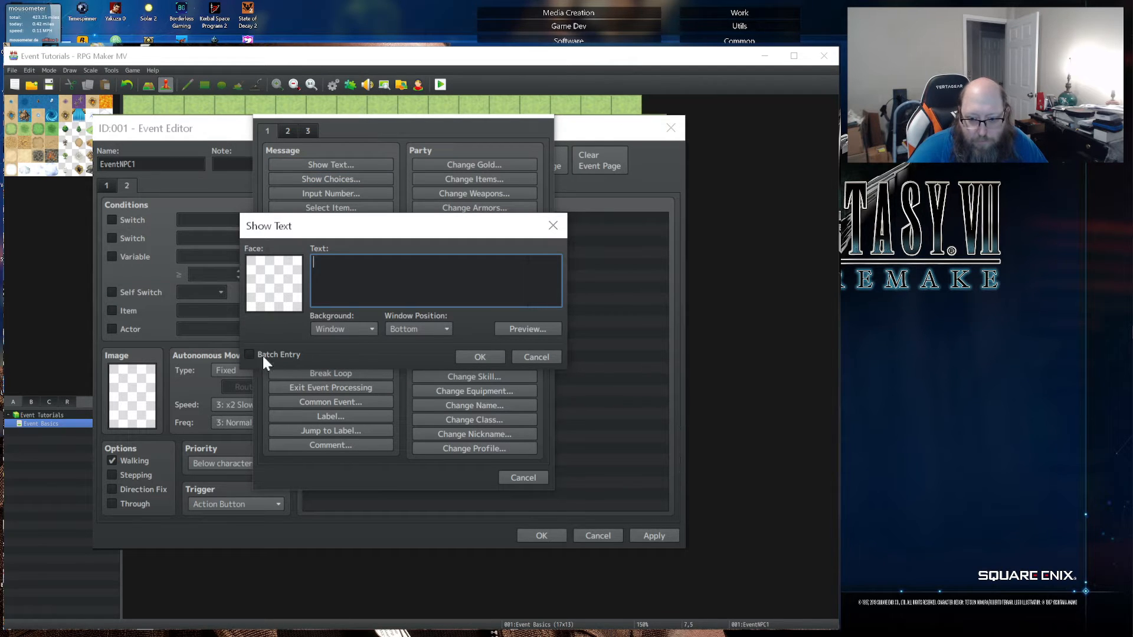
pyautogui.click(539, 329)
pyautogui.click(589, 352)
pyautogui.write('Hello W')
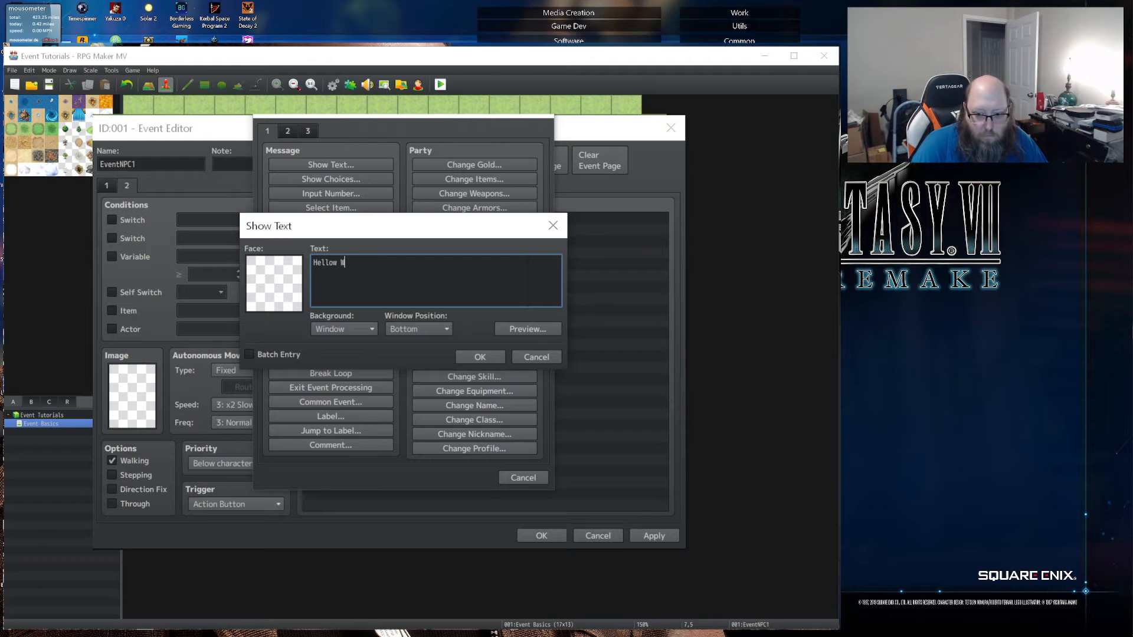
pyautogui.press('BackSpace')
pyautogui.press('BackSpace')
pyautogui.write('World')
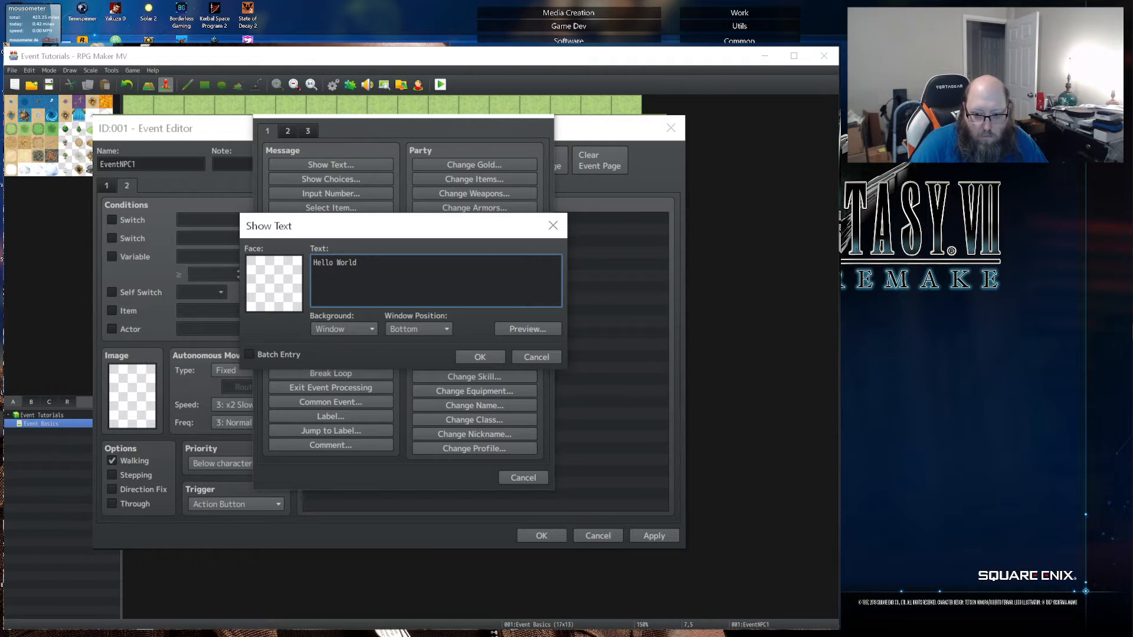
pyautogui.click(499, 329)
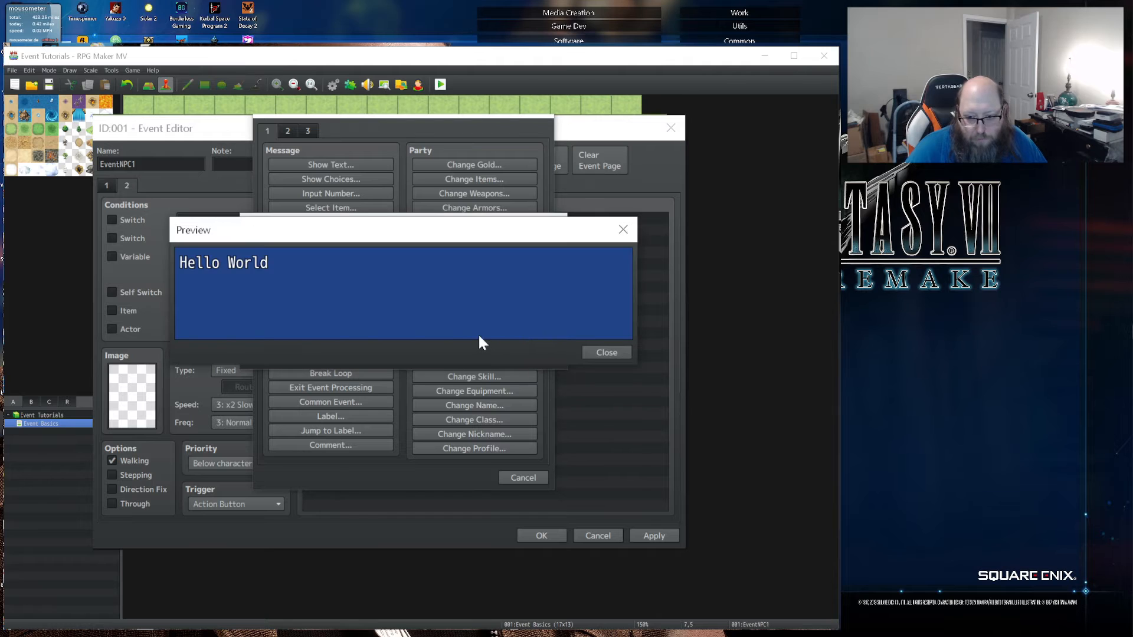
pyautogui.click(608, 352)
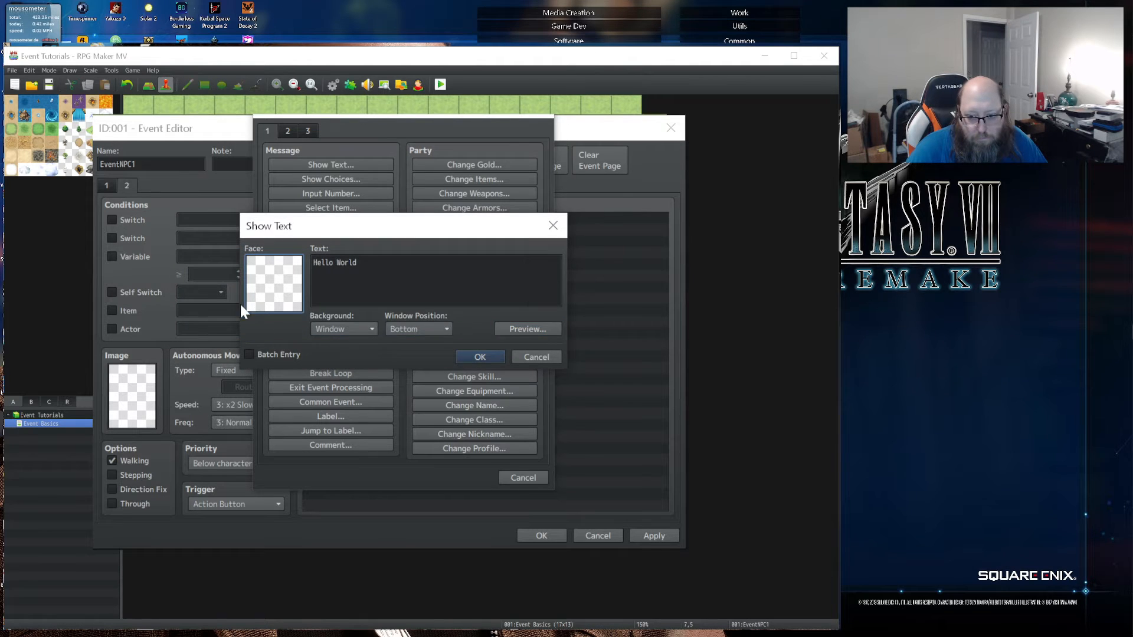
# - Assign the purple-haired second face in Actor2's upper row to the message and preview it with the text
pyautogui.doubleClick(254, 284)
pyautogui.click(237, 208)
pyautogui.click(415, 203)
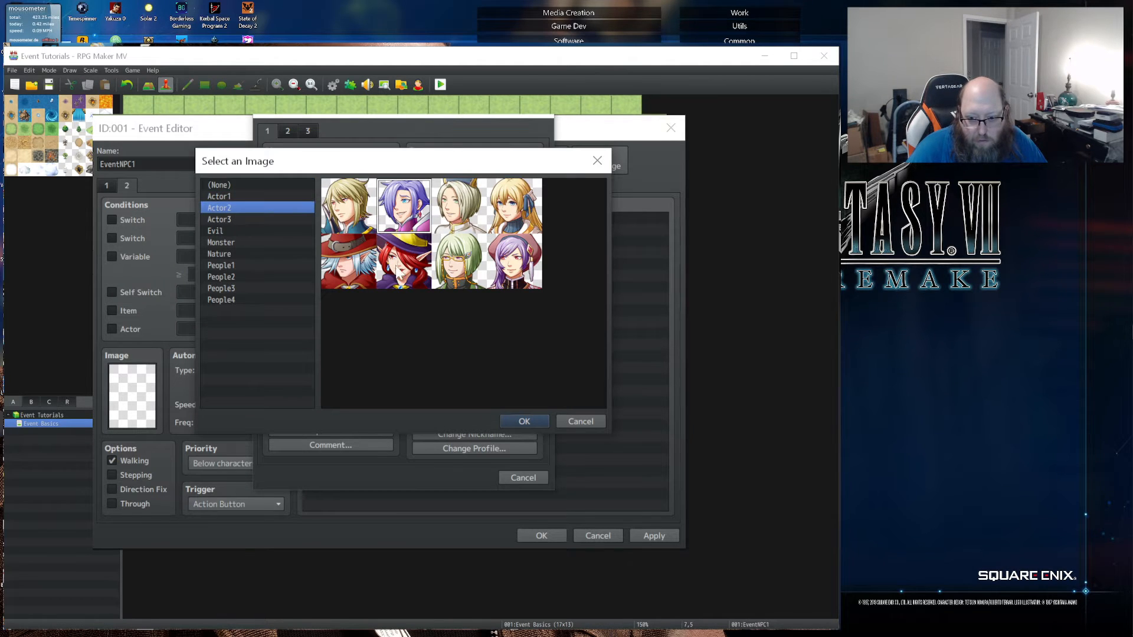
pyautogui.click(524, 420)
pyautogui.click(527, 329)
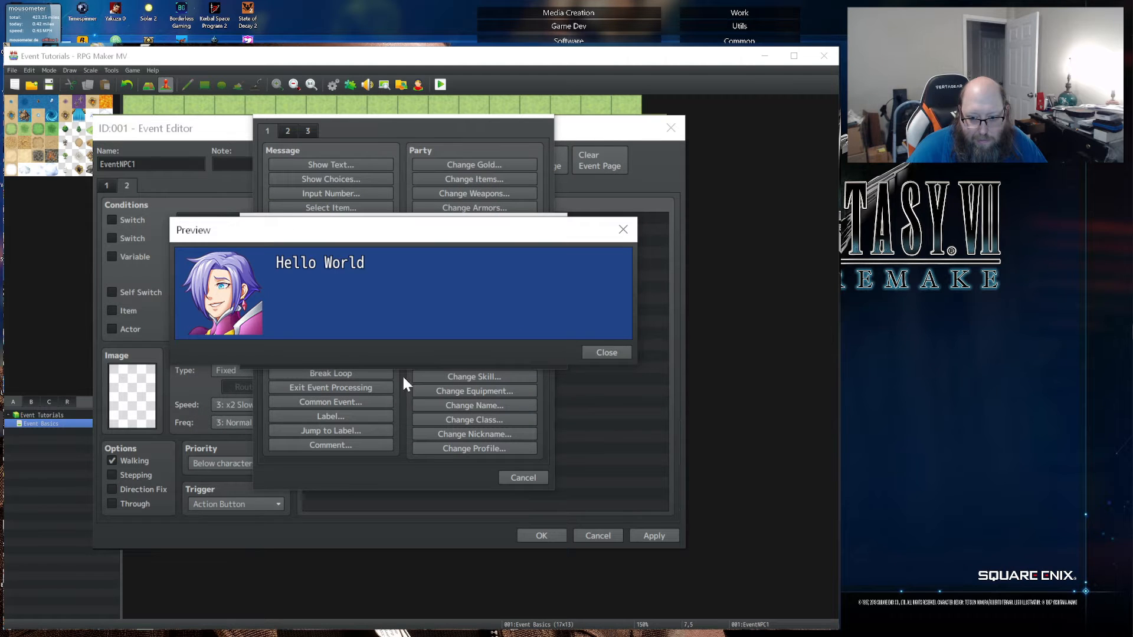
# - Append a long run of s characters after Hello World in the message and preview the extended line
pyautogui.click(629, 352)
pyautogui.write('s')
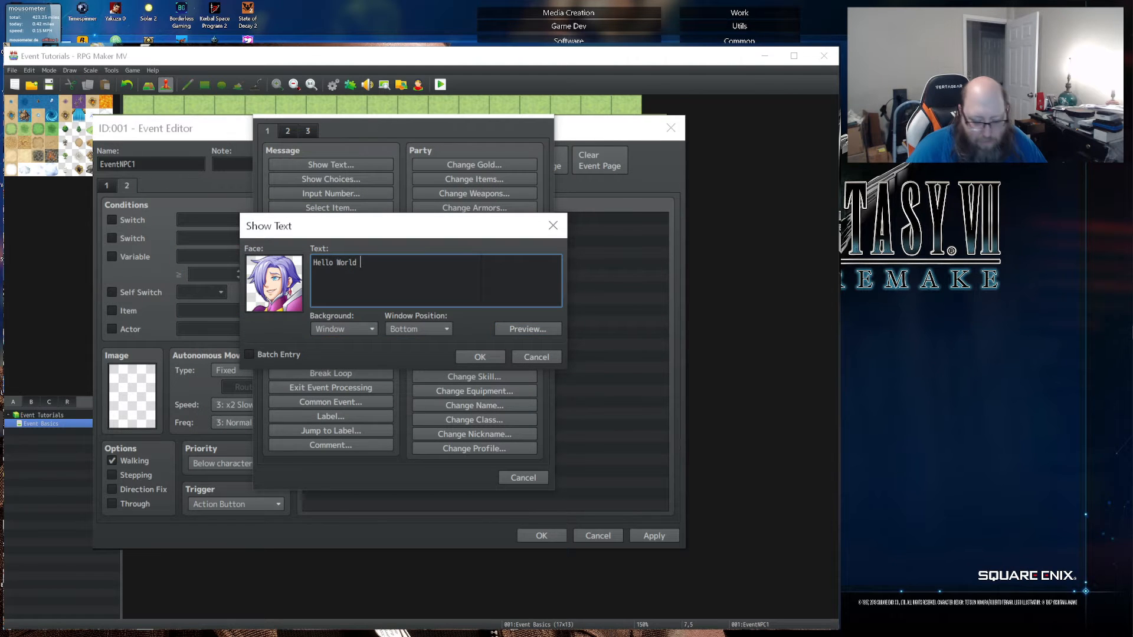
pyautogui.write('sssssssssssssssssssssssssssssssssssssssssssssssssssssss')
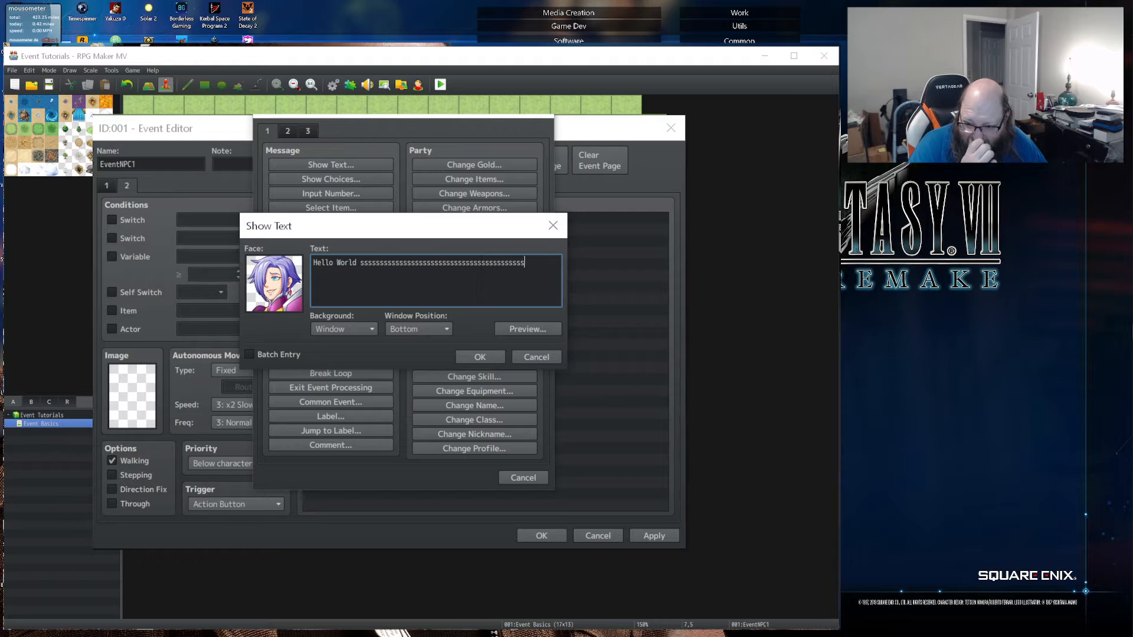
pyautogui.click(521, 325)
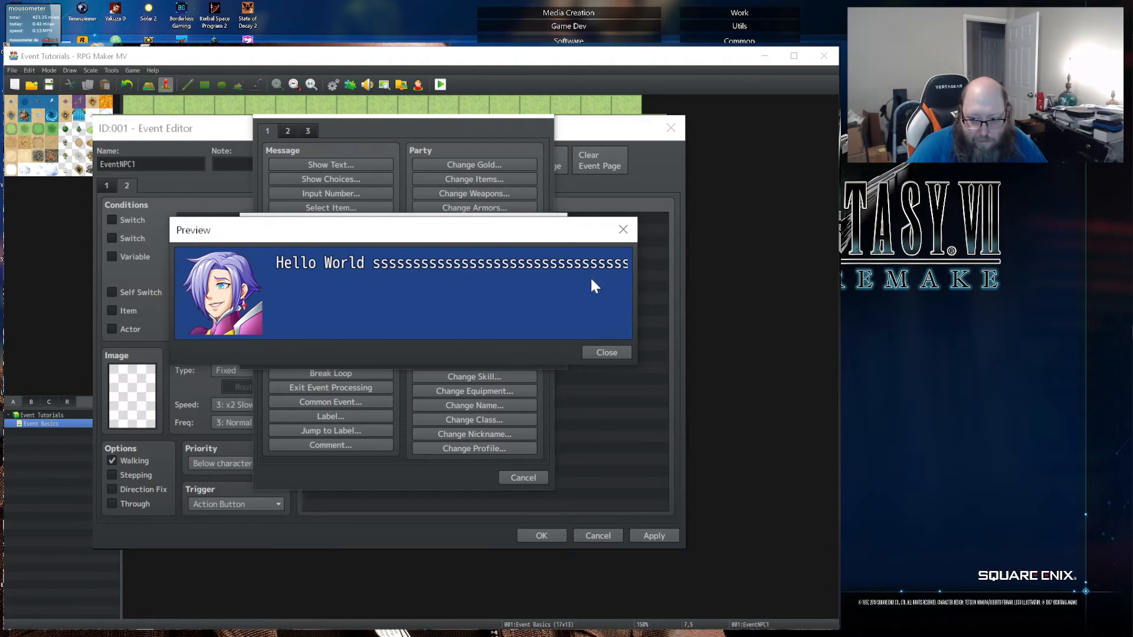
pyautogui.click(608, 352)
# - Shorten the message's first line to Hello World sssssssss by deleting most of the trailing s characters
pyautogui.click(534, 266)
pyautogui.press('BackSpace')
pyautogui.press('BackSpace')
pyautogui.press('BackSpace')
pyautogui.press('BackSpace')
pyautogui.press('BackSpace')
pyautogui.press('BackSpace')
pyautogui.press('BackSpace')
pyautogui.press('BackSpace')
pyautogui.press('BackSpace')
pyautogui.press('BackSpace')
pyautogui.press('BackSpace')
pyautogui.press('BackSpace')
pyautogui.press('BackSpace')
pyautogui.press('BackSpace')
pyautogui.press('BackSpace')
pyautogui.press('BackSpace')
pyautogui.press('BackSpace')
pyautogui.press('BackSpace')
pyautogui.press('BackSpace')
pyautogui.press('BackSpace')
pyautogui.press('BackSpace')
pyautogui.press('BackSpace')
pyautogui.press('BackSpace')
pyautogui.press('BackSpace')
pyautogui.press('BackSpace')
pyautogui.press('BackSpace')
pyautogui.press('BackSpace')
pyautogui.press('BackSpace')
pyautogui.press('BackSpace')
pyautogui.press('BackSpace')
pyautogui.press('BackSpace')
pyautogui.press('BackSpace')
pyautogui.press('BackSpace')
pyautogui.press('BackSpace')
pyautogui.press('BackSpace')
pyautogui.press('BackSpace')
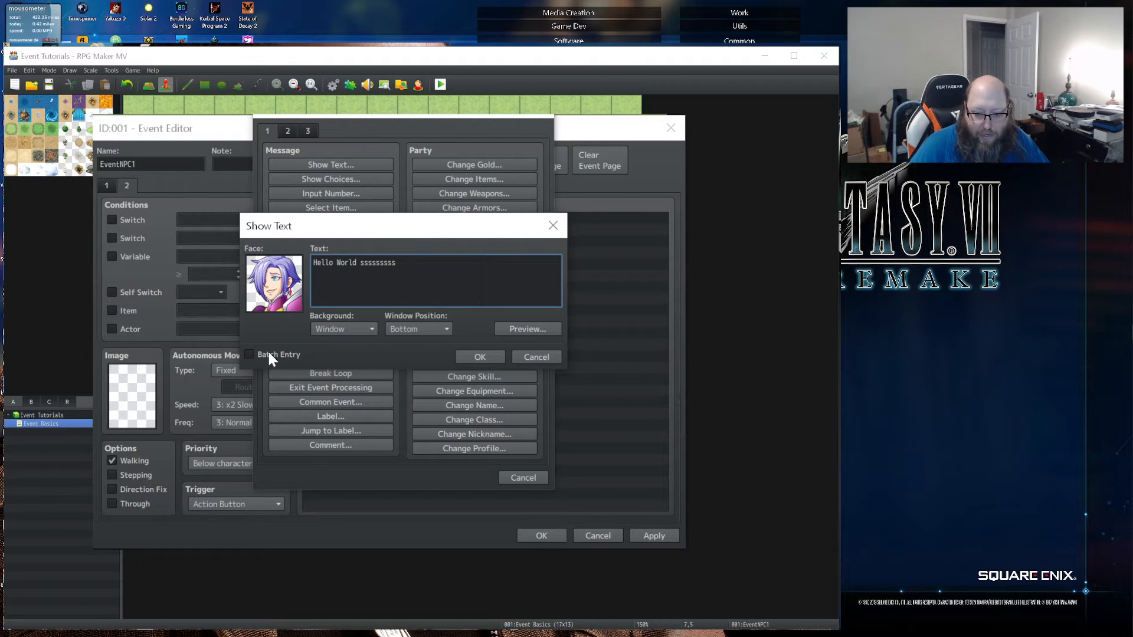
# - Enable Batch Entry and add the lines asdsad, asdasd and asdsd below the message's first line
pyautogui.click(250, 354)
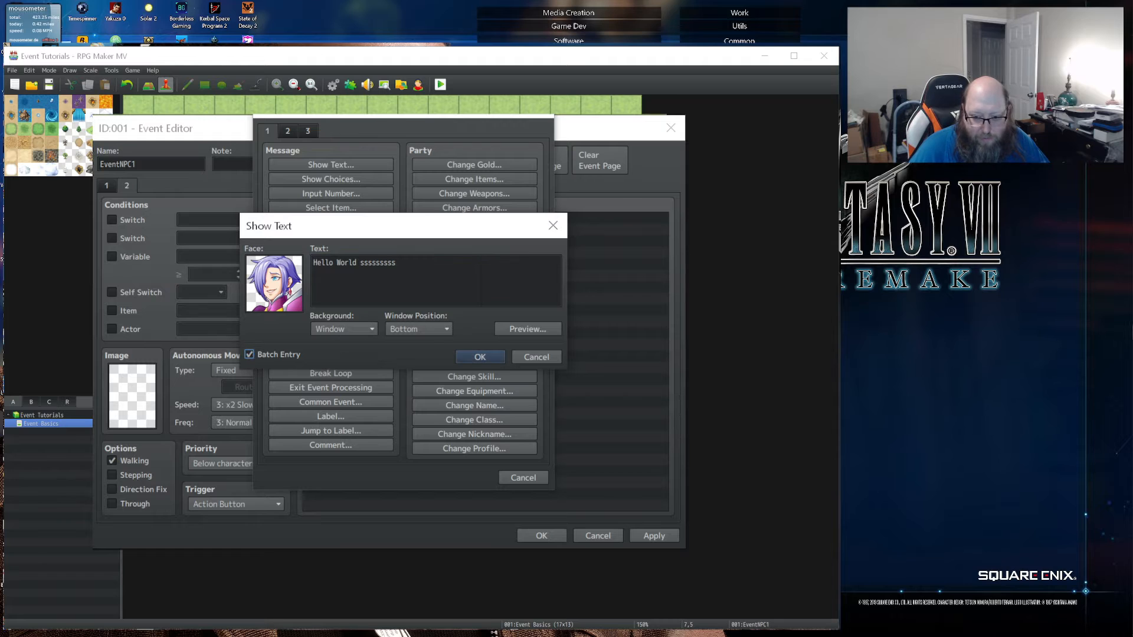
pyautogui.click(397, 263)
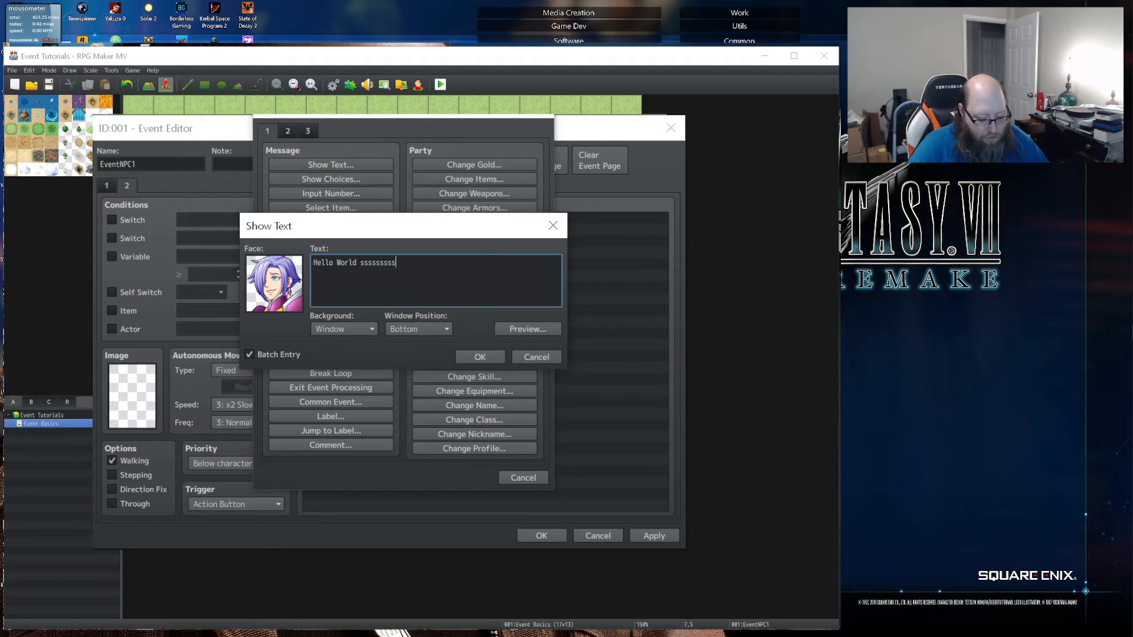
pyautogui.press('Return')
pyautogui.write('asdsad')
pyautogui.press('Return')
pyautogui.write('asdasd')
pyautogui.press('Return')
pyautogui.write('asdsd')
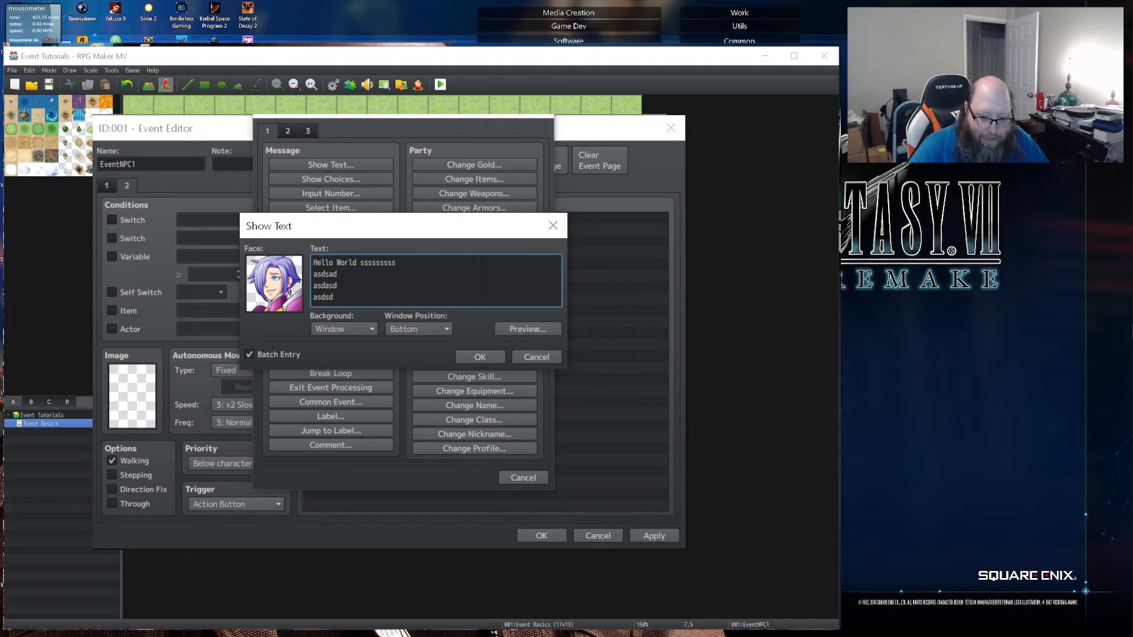
# - Try the name code \n<Name> on a fifth line of the message and remove it again
pyautogui.press('Return')
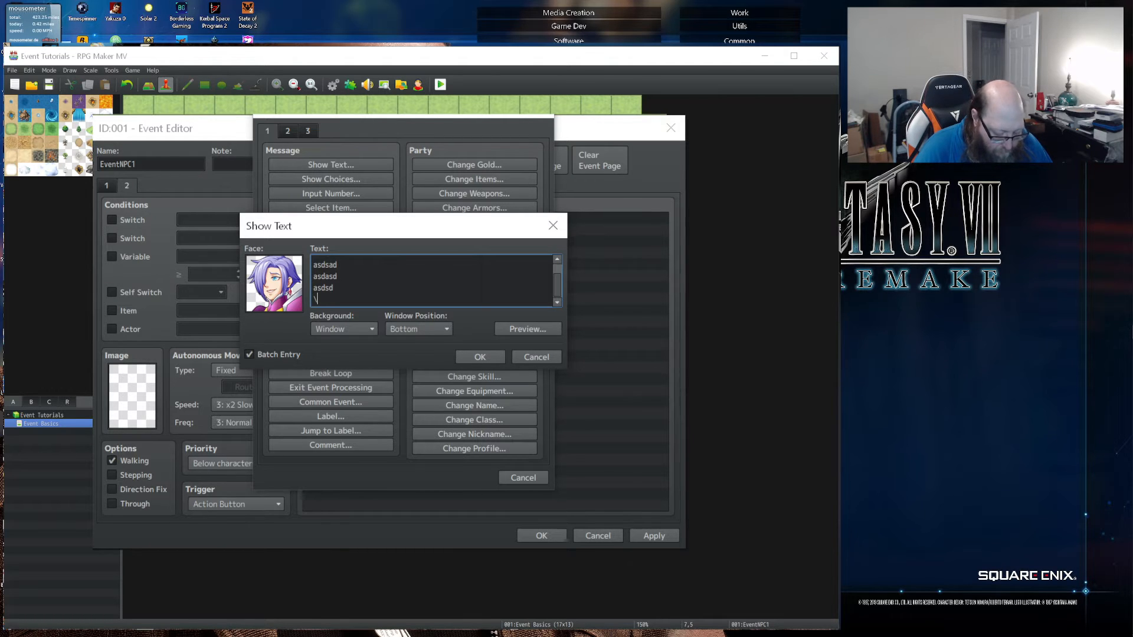
pyautogui.write('n<>')
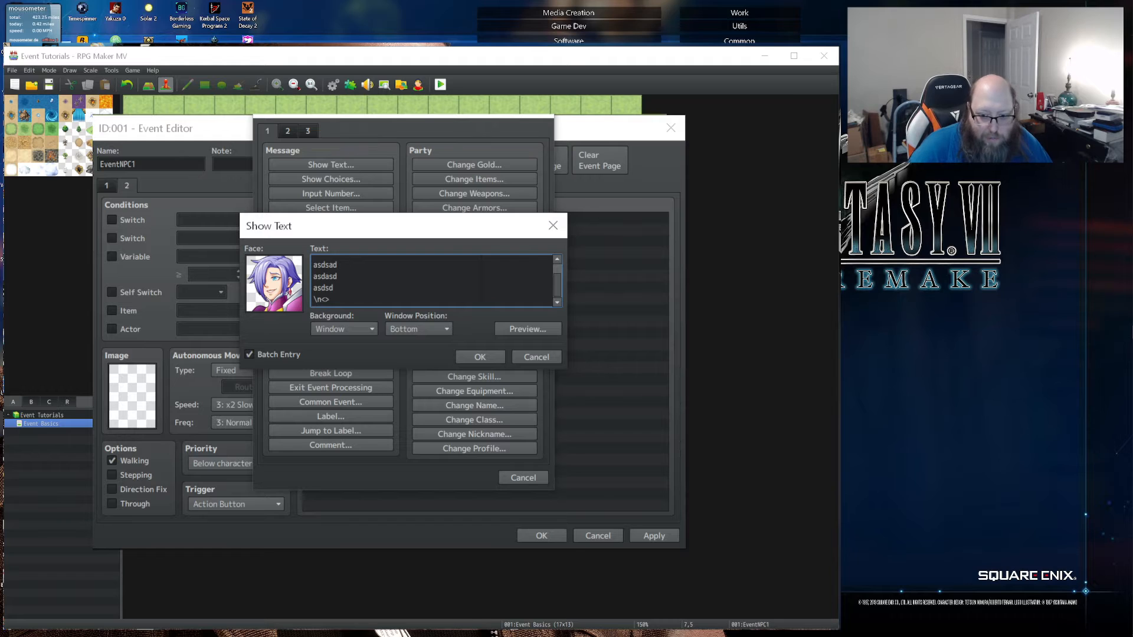
pyautogui.write('Name')
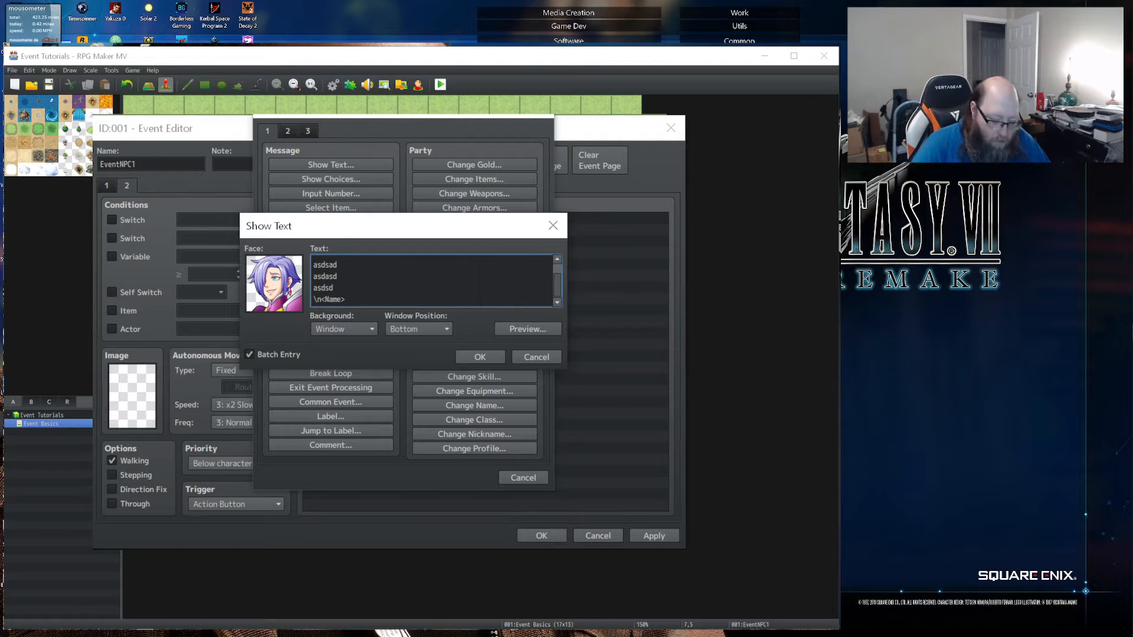
pyautogui.press('BackSpace')
pyautogui.press('BackSpace')
pyautogui.press('BackSpace')
pyautogui.press('BackSpace')
pyautogui.press('BackSpace')
pyautogui.press('BackSpace')
pyautogui.press('BackSpace')
pyautogui.press('BackSpace')
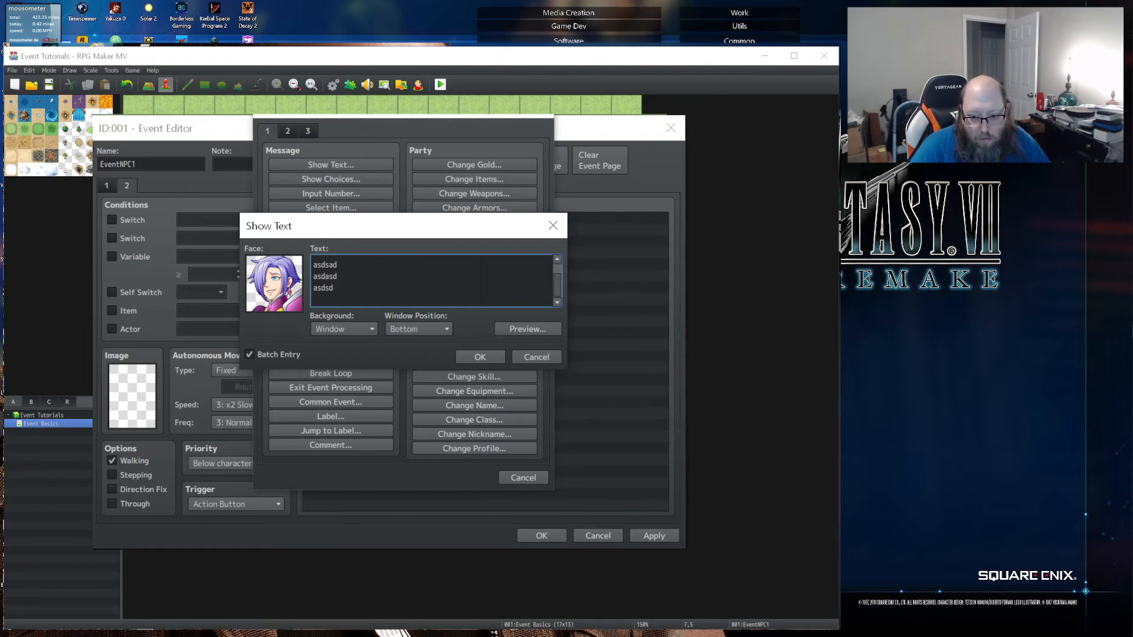
pyautogui.press('BackSpace')
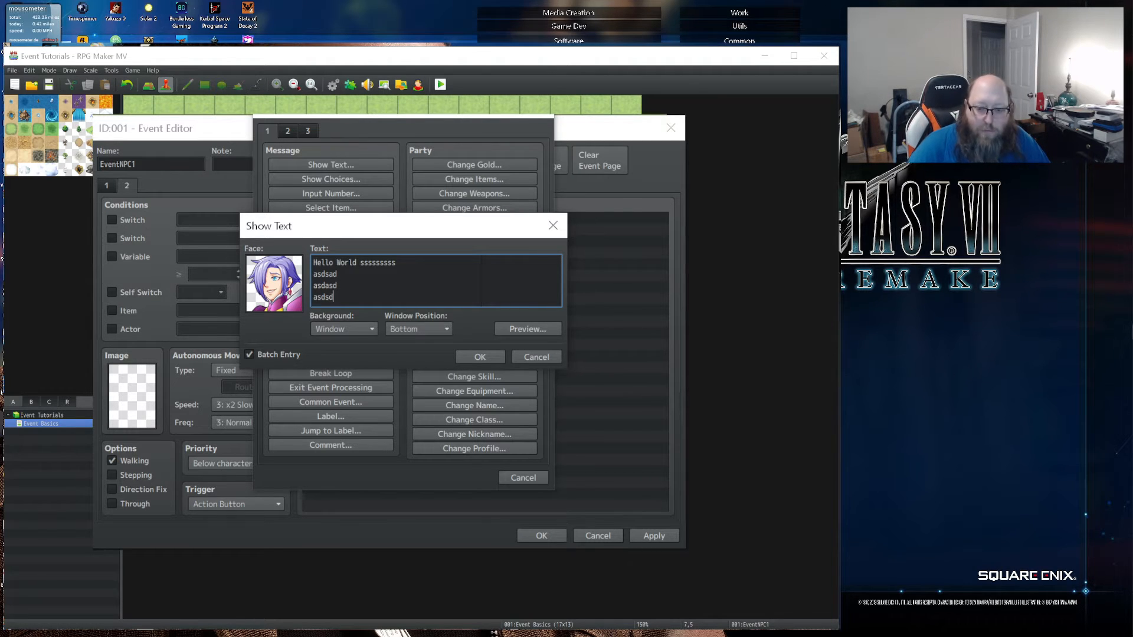
# - Turn off Batch Entry and add the four-line message to page 2's contents
pyautogui.click(273, 353)
pyautogui.click(336, 286)
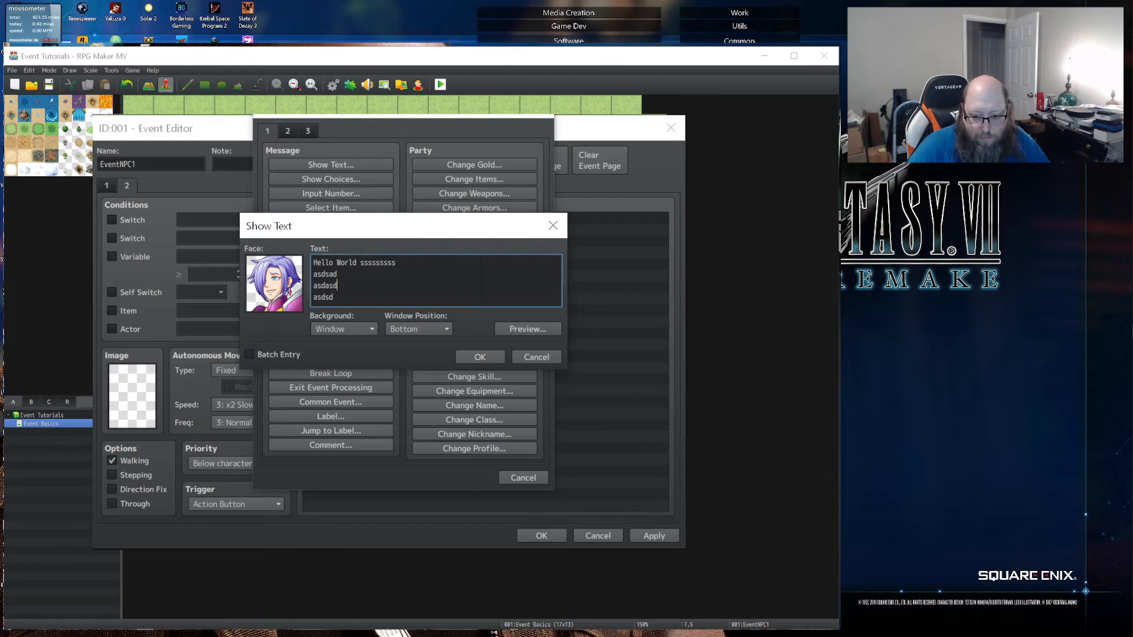
pyautogui.hotkey('ctrl', 'Return')
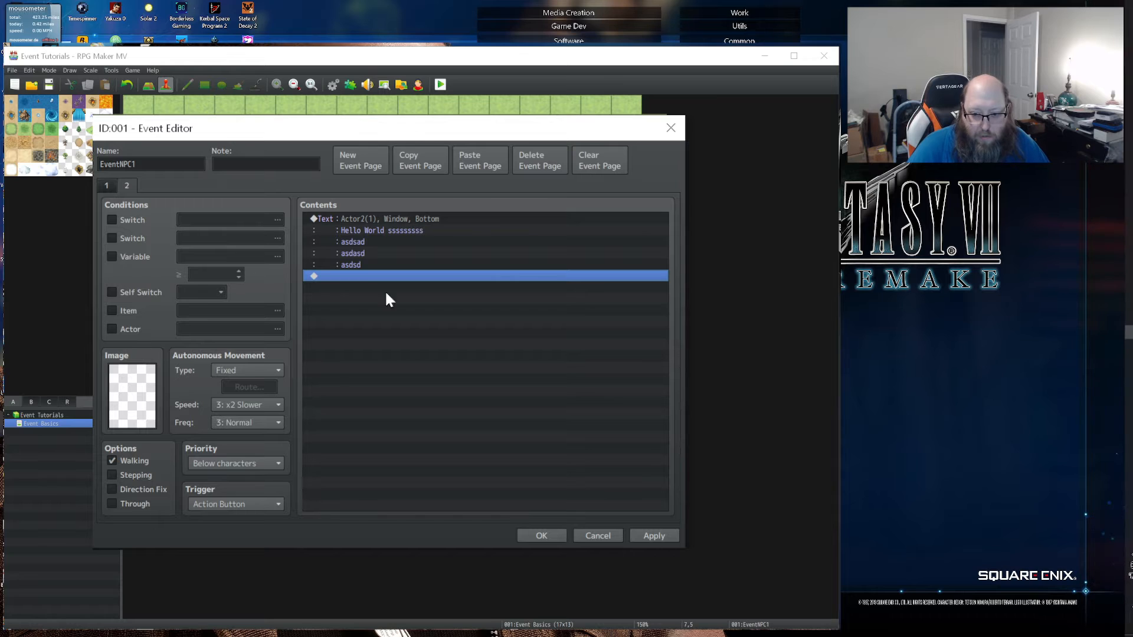
pyautogui.doubleClick(386, 219)
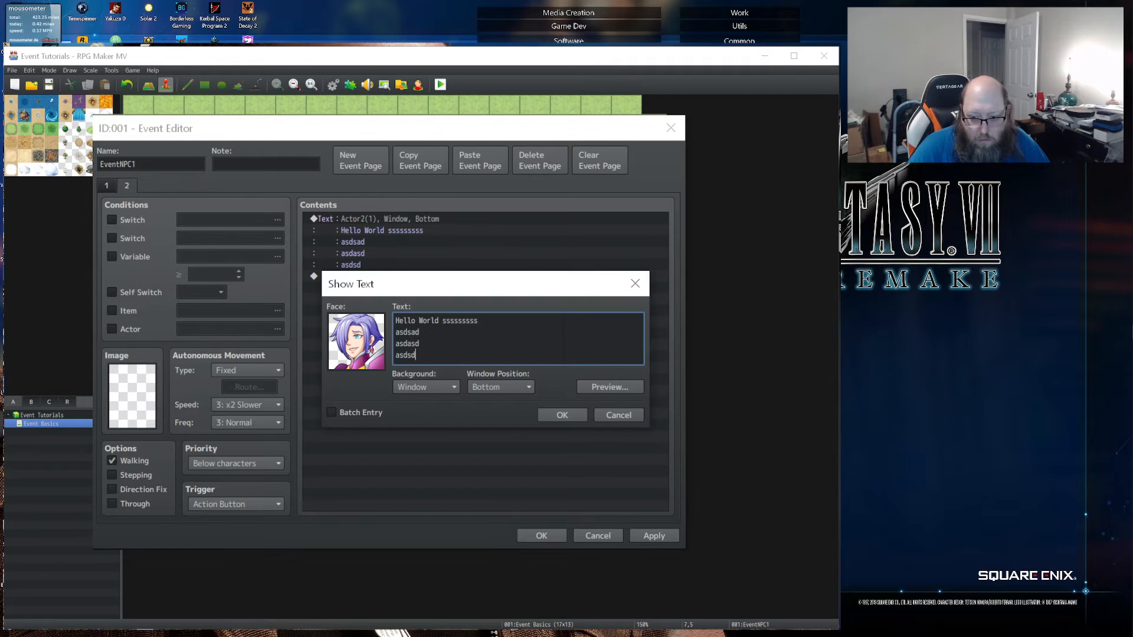
pyautogui.press('Escape')
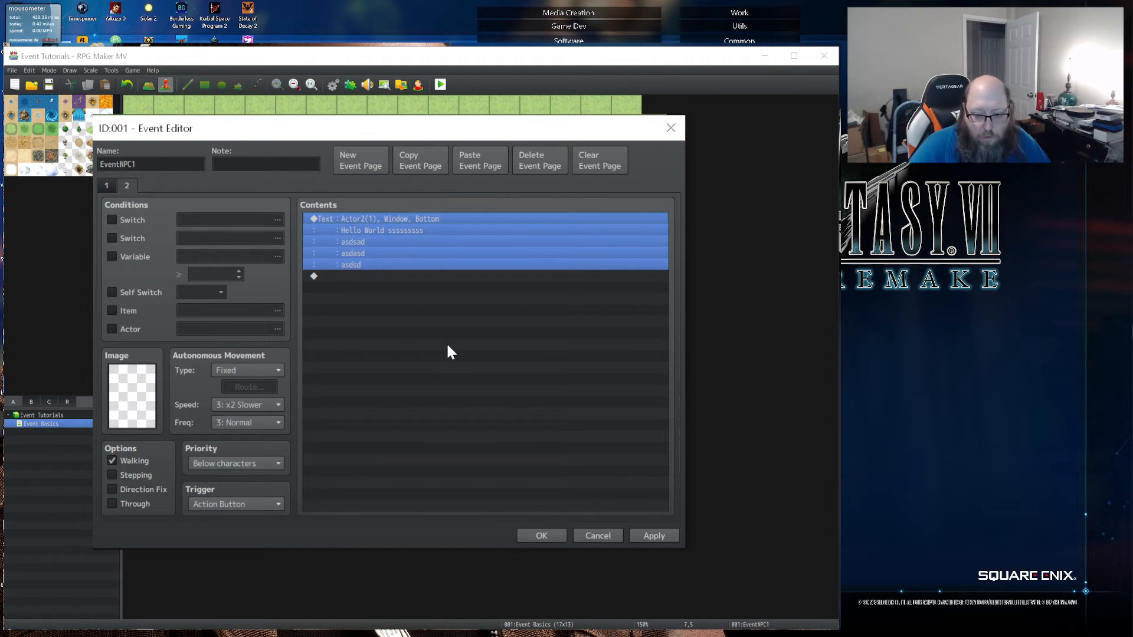
pyautogui.doubleClick(388, 221)
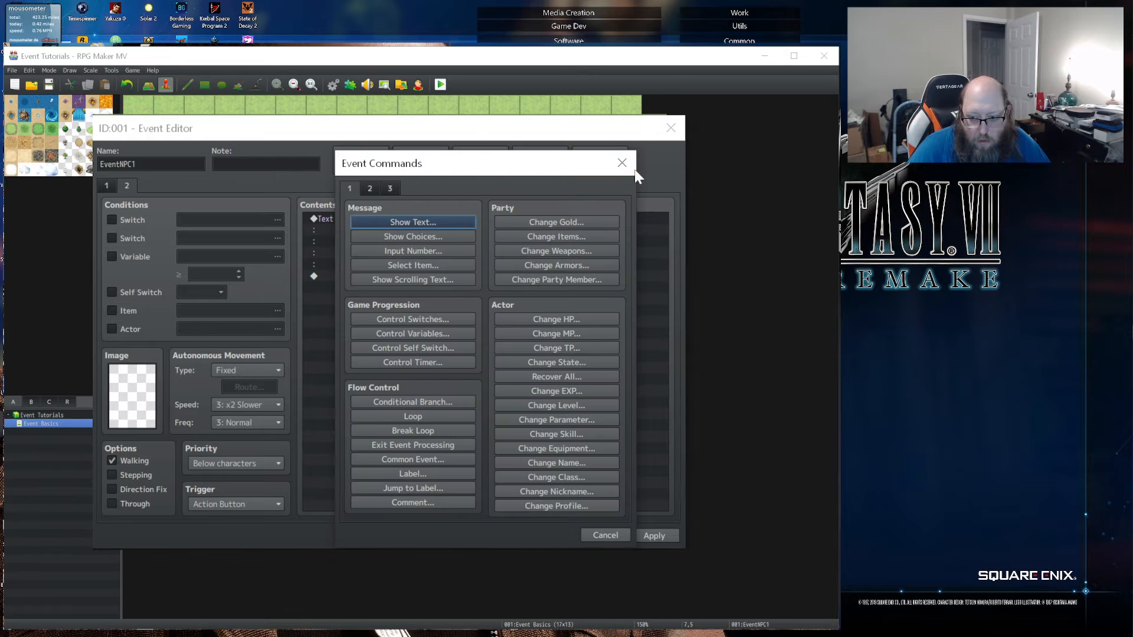
pyautogui.click(624, 167)
pyautogui.doubleClick(385, 221)
pyautogui.click(383, 218)
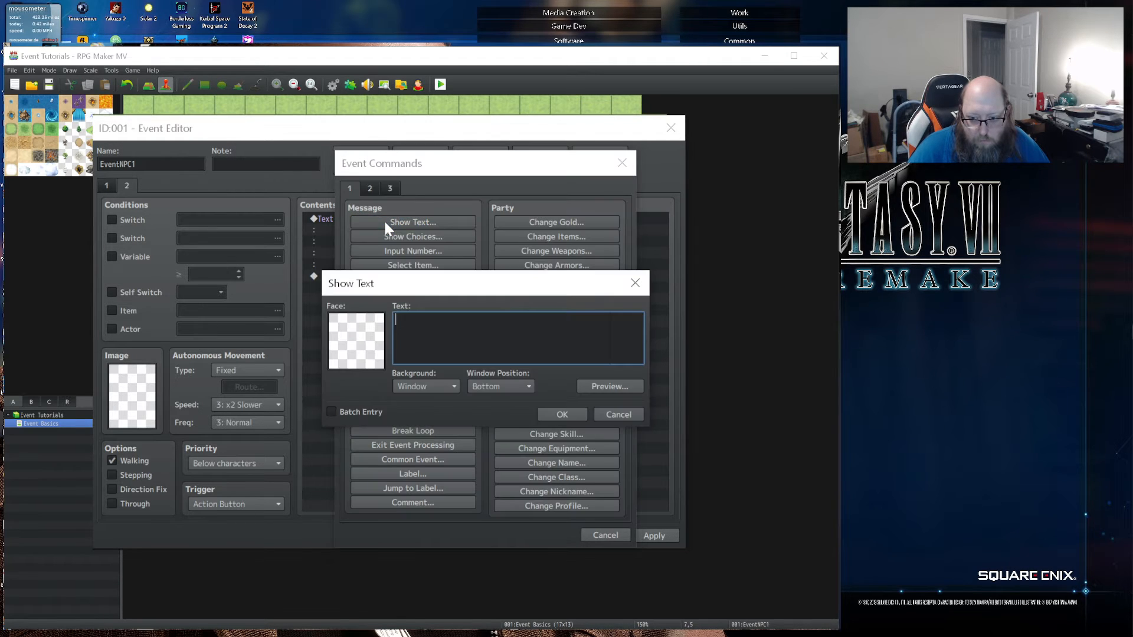
pyautogui.click(635, 283)
pyautogui.click(622, 163)
# - Reopen the existing Hello World message for editing and dismiss its settings without changes
pyautogui.doubleClick(473, 258)
pyautogui.moveTo(471, 289); pyautogui.dragTo(454, 257)
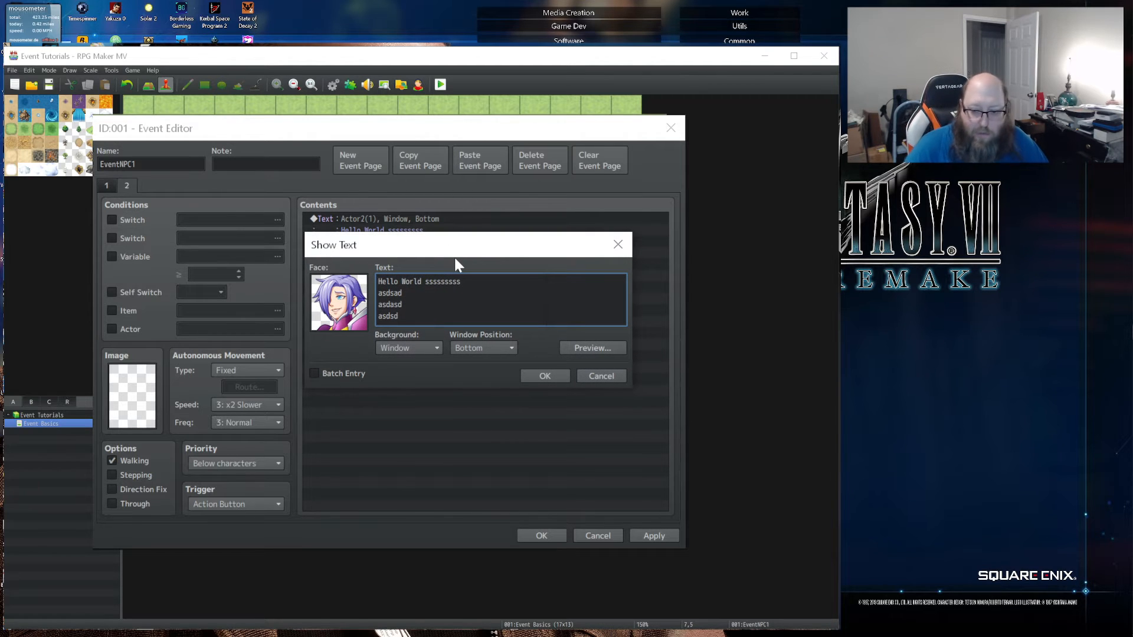
pyautogui.click(615, 242)
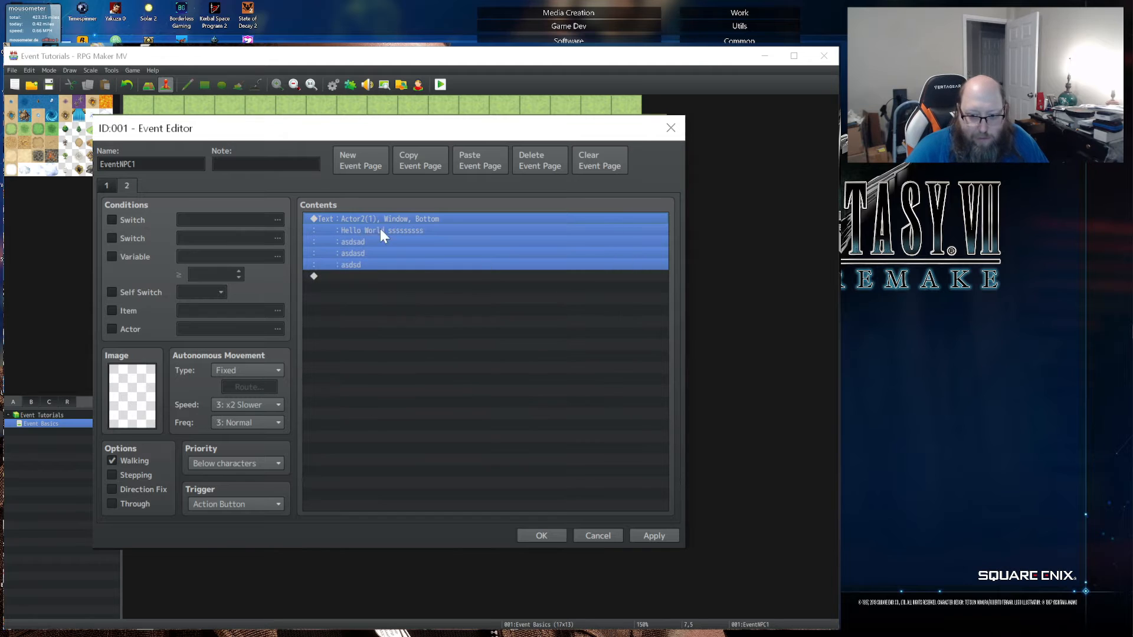
# - Open the command list for a new entry, dismiss it, and check the editing actions available for the message
pyautogui.press('Insert')
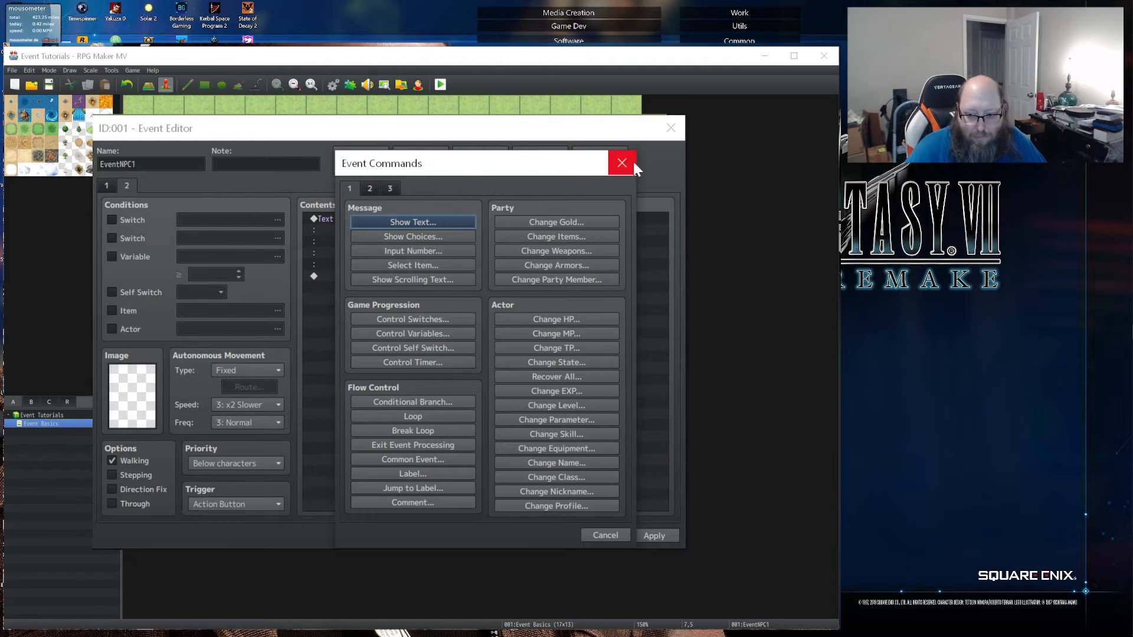
pyautogui.click(634, 163)
pyautogui.rightClick(374, 218)
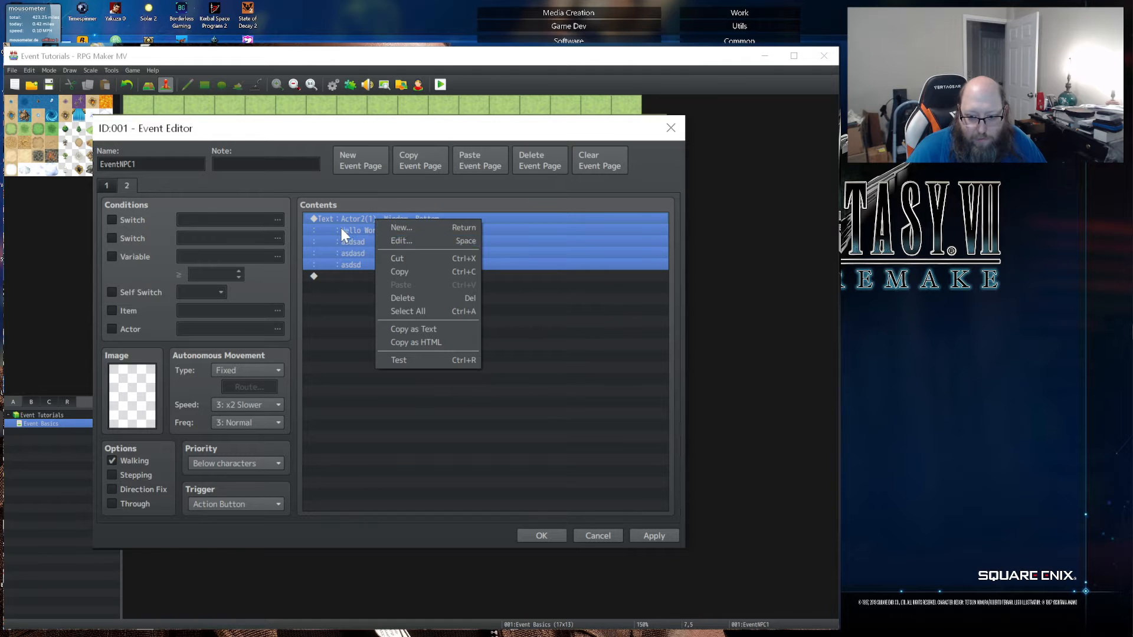
pyautogui.click(341, 221)
# - Try extending the message with Batch Entry and the lines asdasd, asd, asd, a and sd, turn Batch Entry off again and confirm
pyautogui.doubleClick(345, 220)
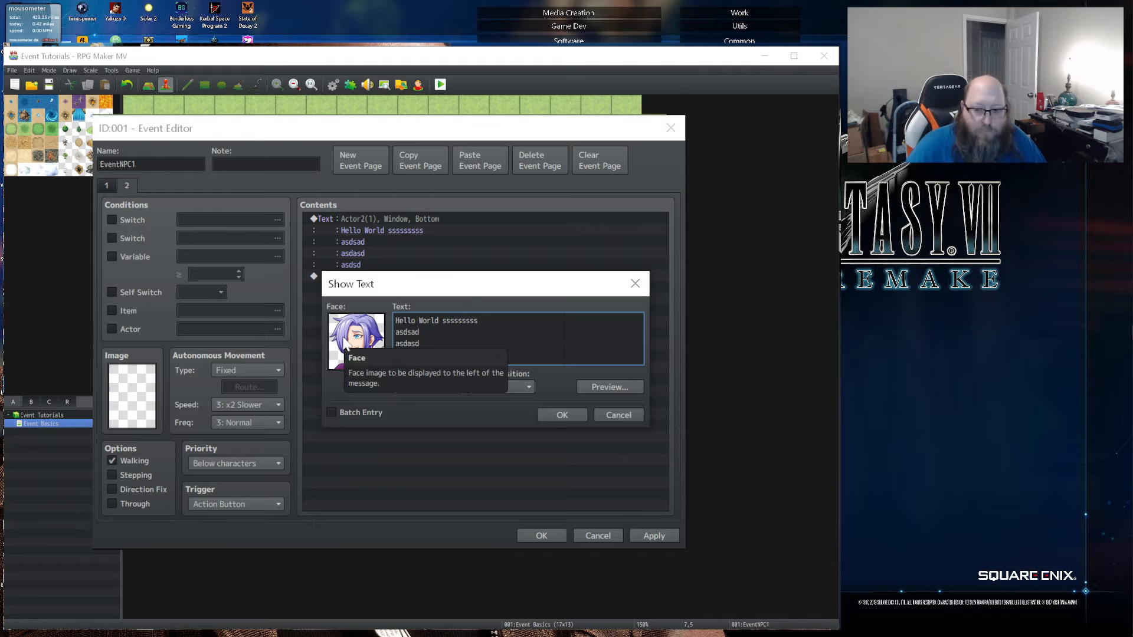
pyautogui.moveTo(485, 286); pyautogui.dragTo(436, 220)
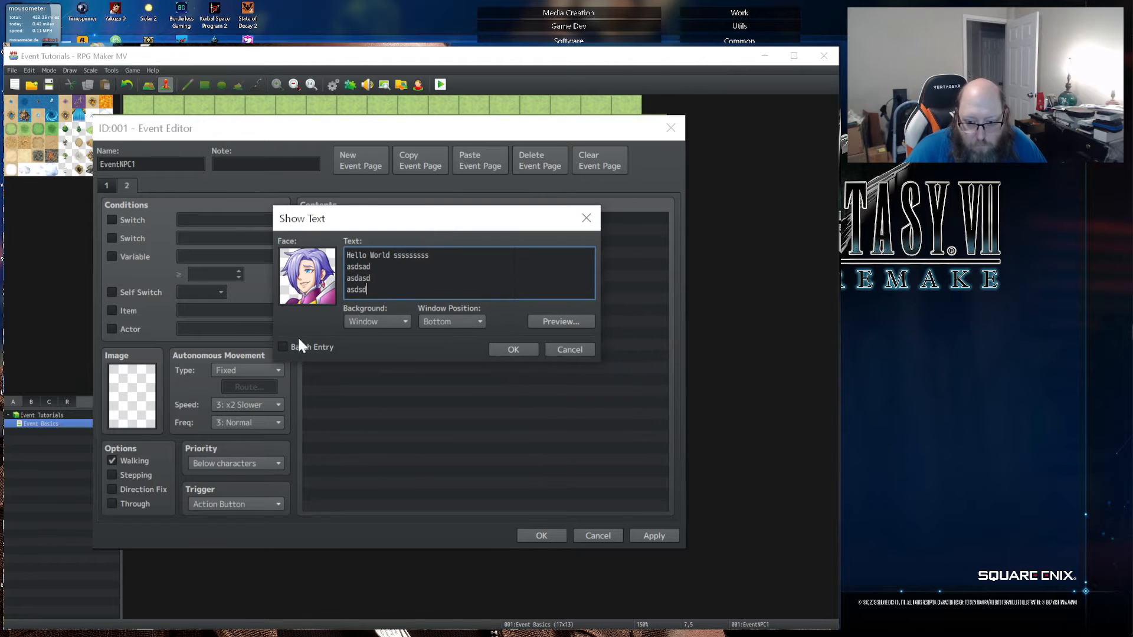
pyautogui.click(283, 347)
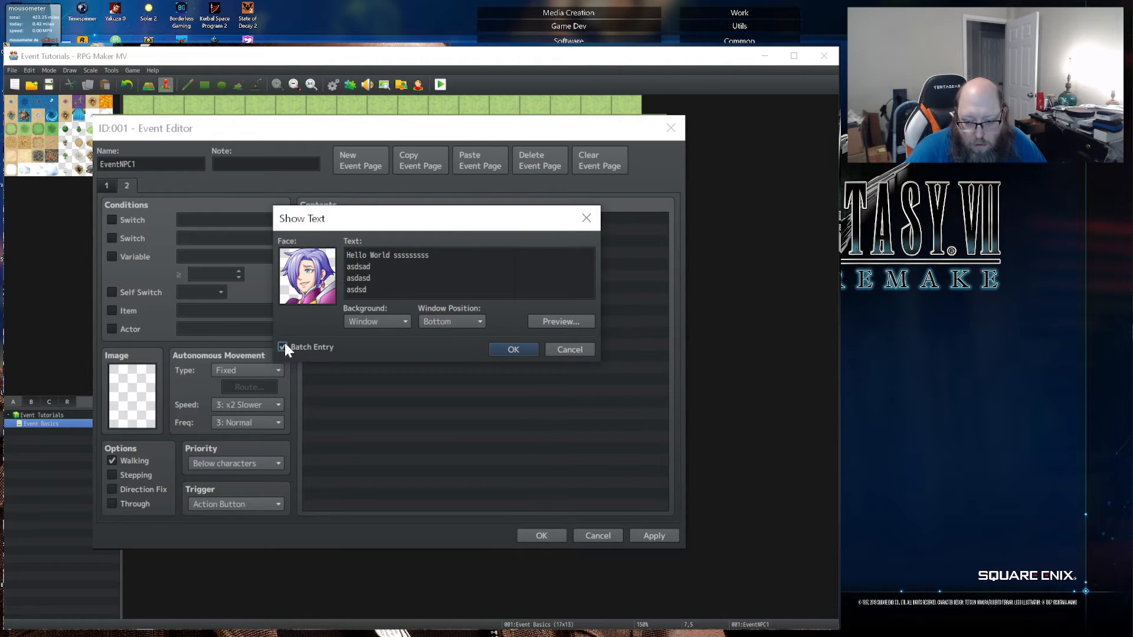
pyautogui.click(390, 290)
pyautogui.press('Return')
pyautogui.write('asdasd')
pyautogui.press('Return')
pyautogui.write('asd')
pyautogui.press('Return')
pyautogui.write('asd')
pyautogui.press('Return')
pyautogui.write('a')
pyautogui.press('Return')
pyautogui.write('sd')
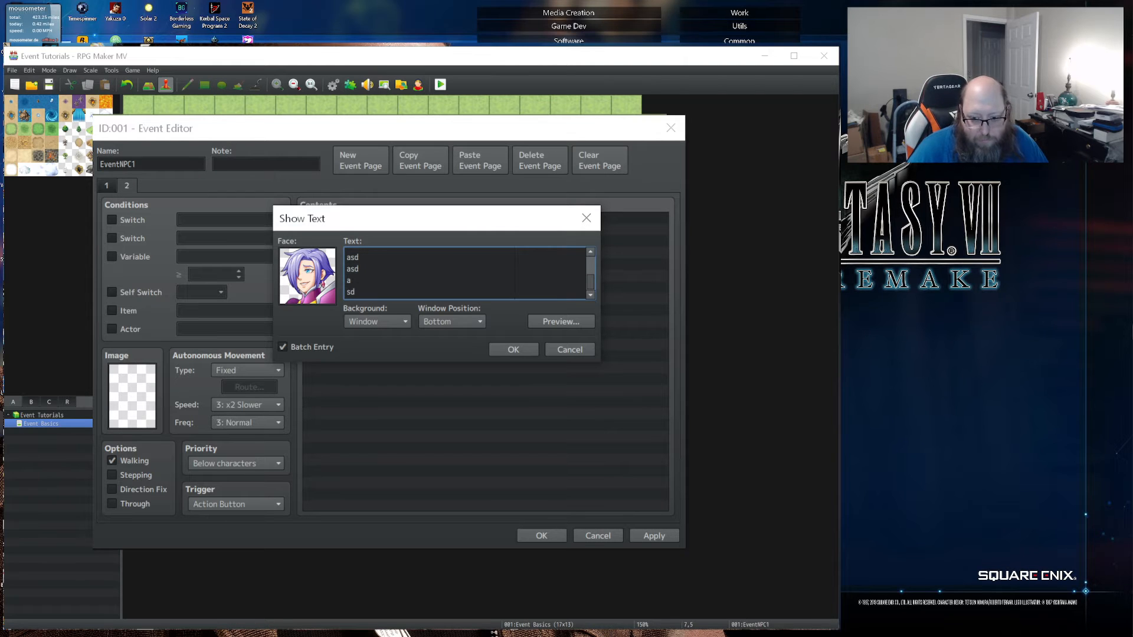
pyautogui.click(282, 347)
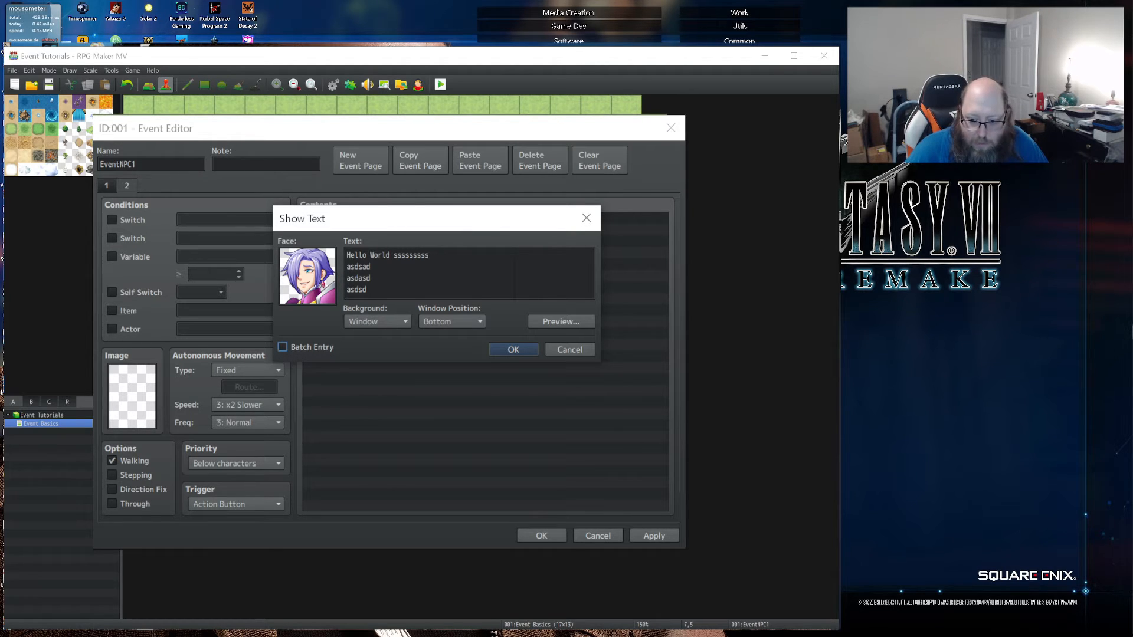
pyautogui.click(507, 349)
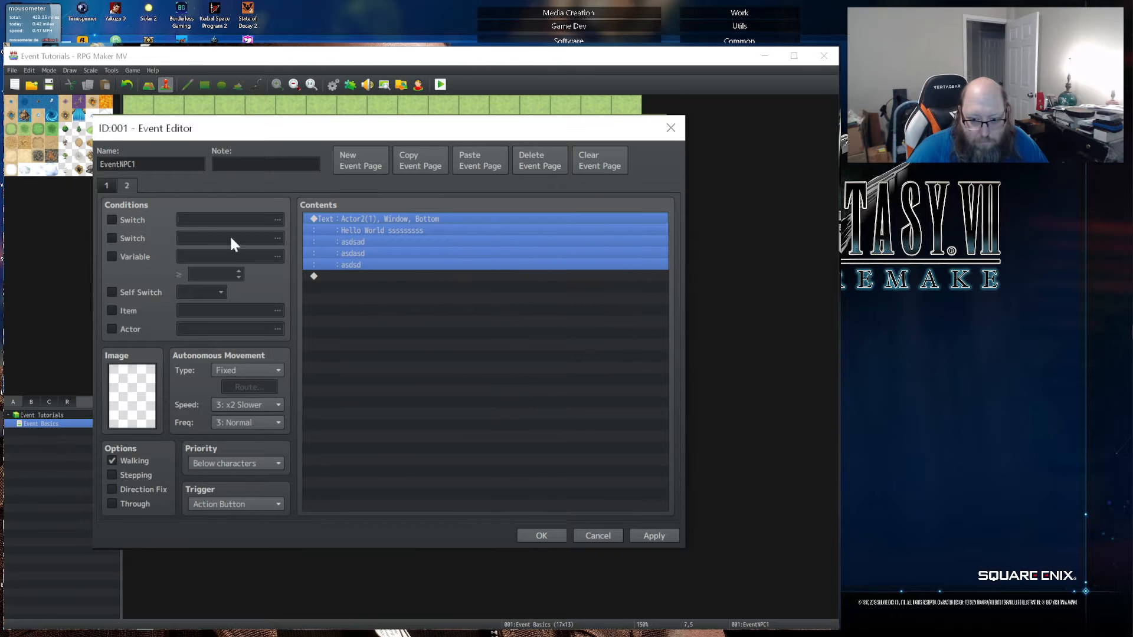
# - Delete the event's empty first page
pyautogui.click(108, 187)
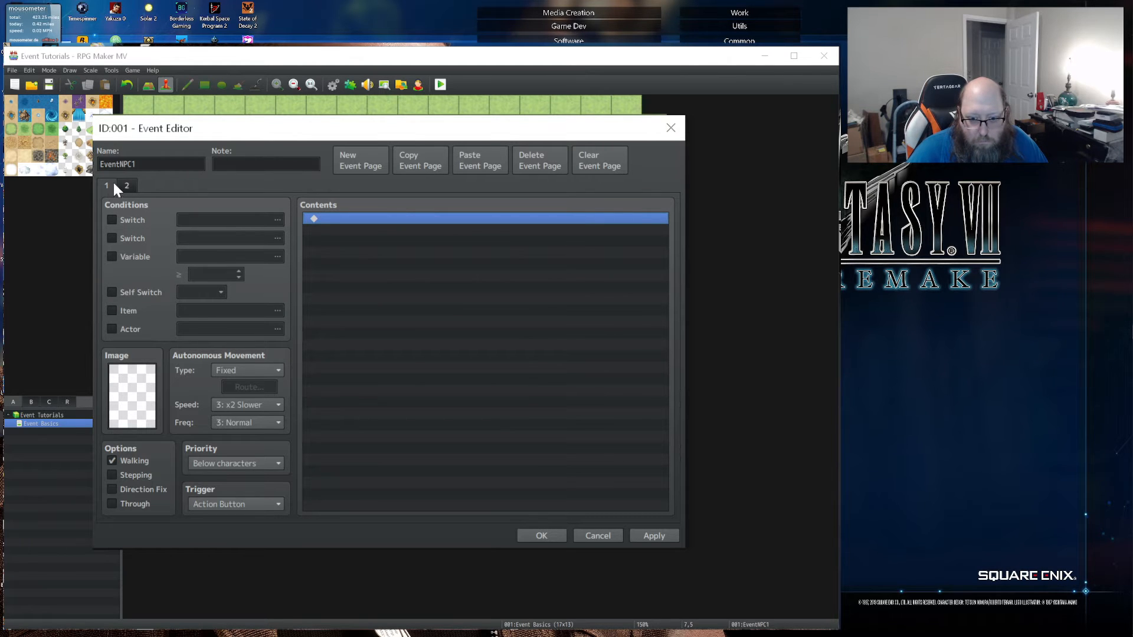
pyautogui.click(523, 160)
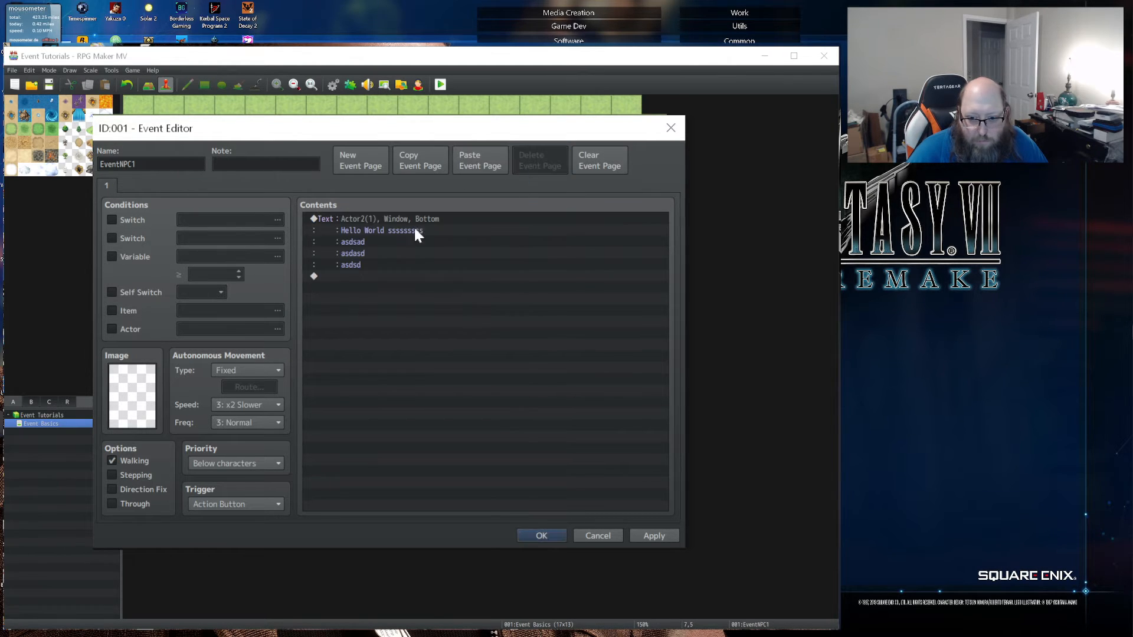
# - Set the event's image to the purple-haired second character in Actor2's upper row and save the event
pyautogui.doubleClick(132, 402)
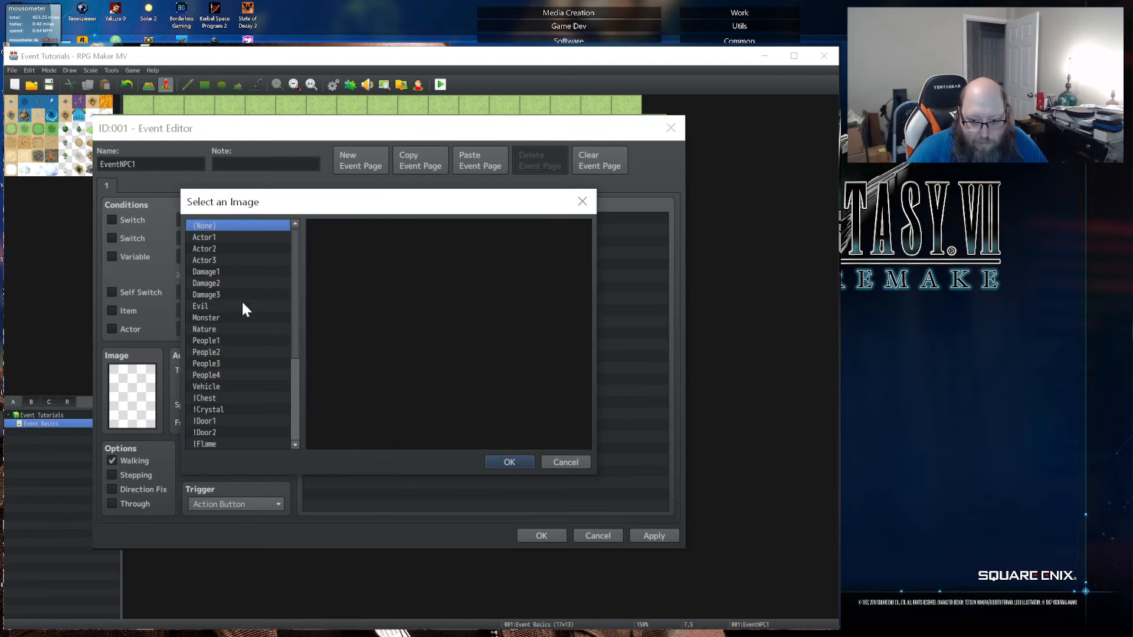
pyautogui.click(215, 237)
pyautogui.click(212, 247)
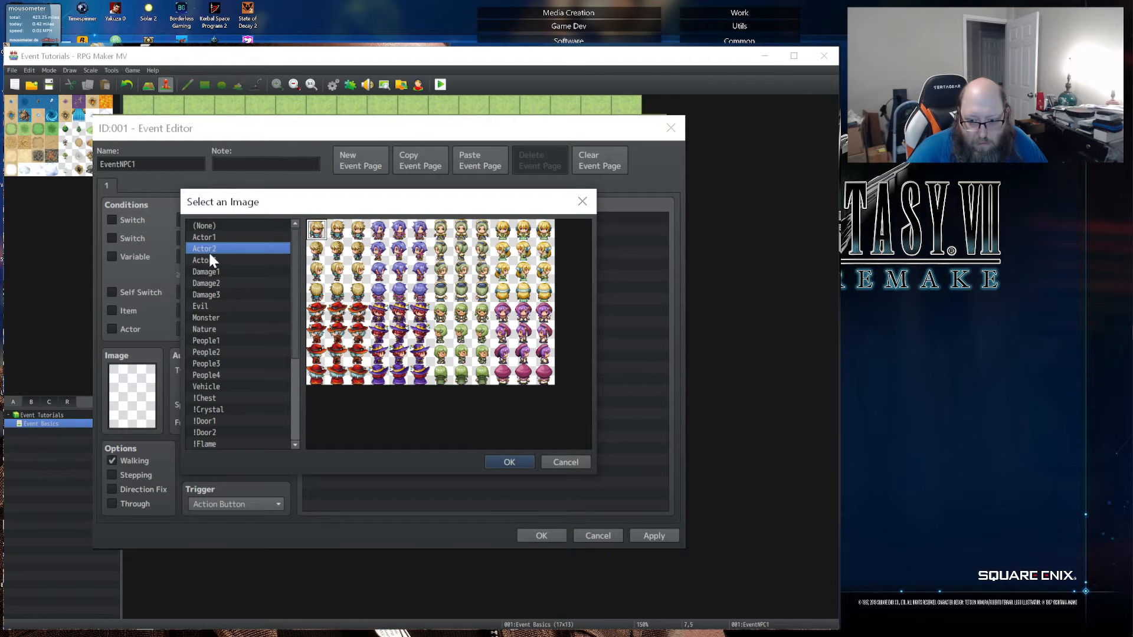
pyautogui.click(398, 229)
pyautogui.click(509, 462)
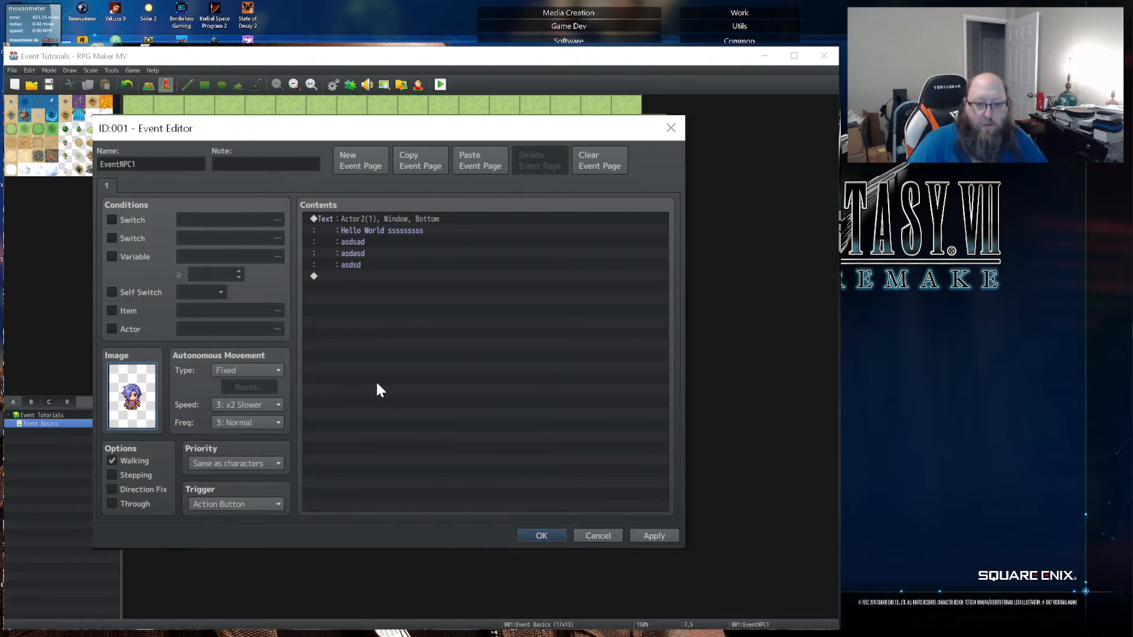
pyautogui.click(527, 533)
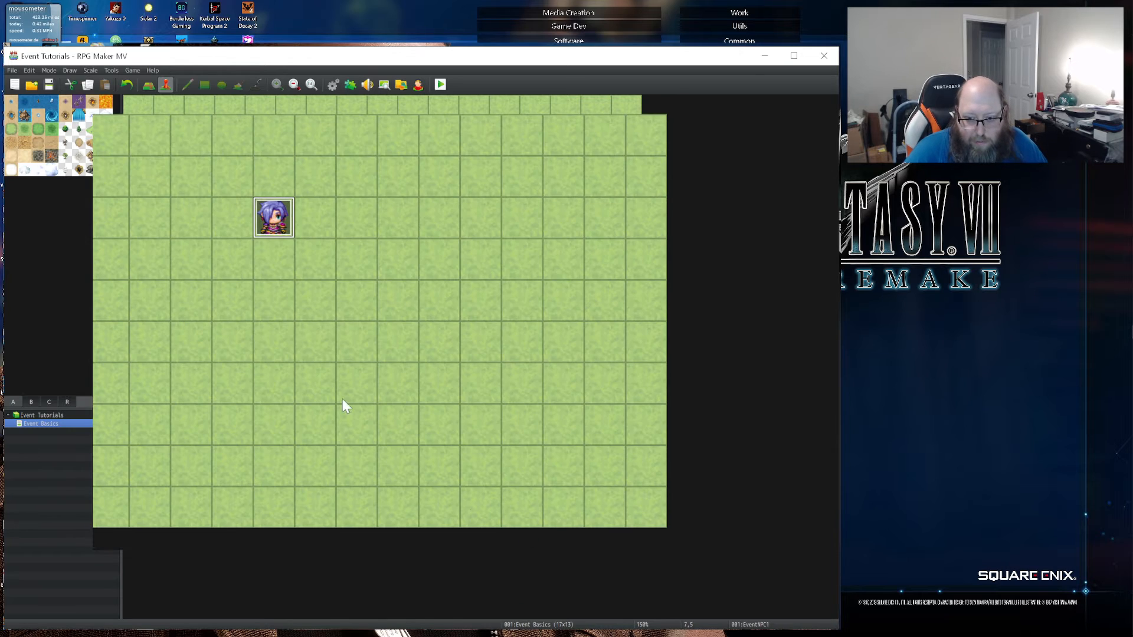
# - Reopen EventNPC1, start a new command below the message, and examine the Input Number settings without adding the command
pyautogui.doubleClick(273, 221)
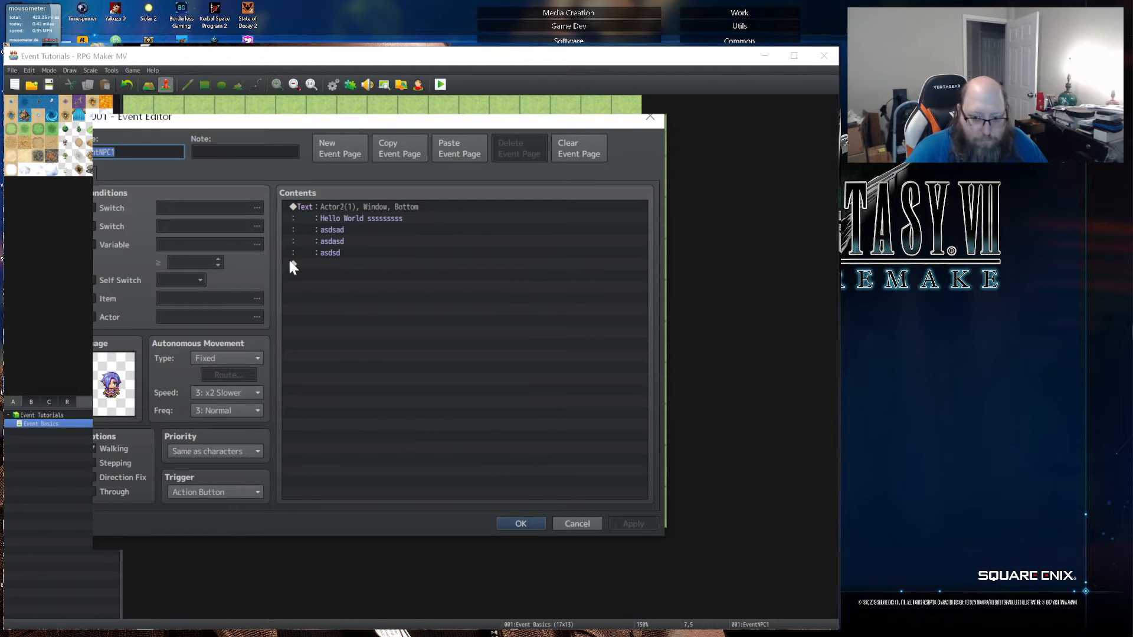
pyautogui.doubleClick(328, 274)
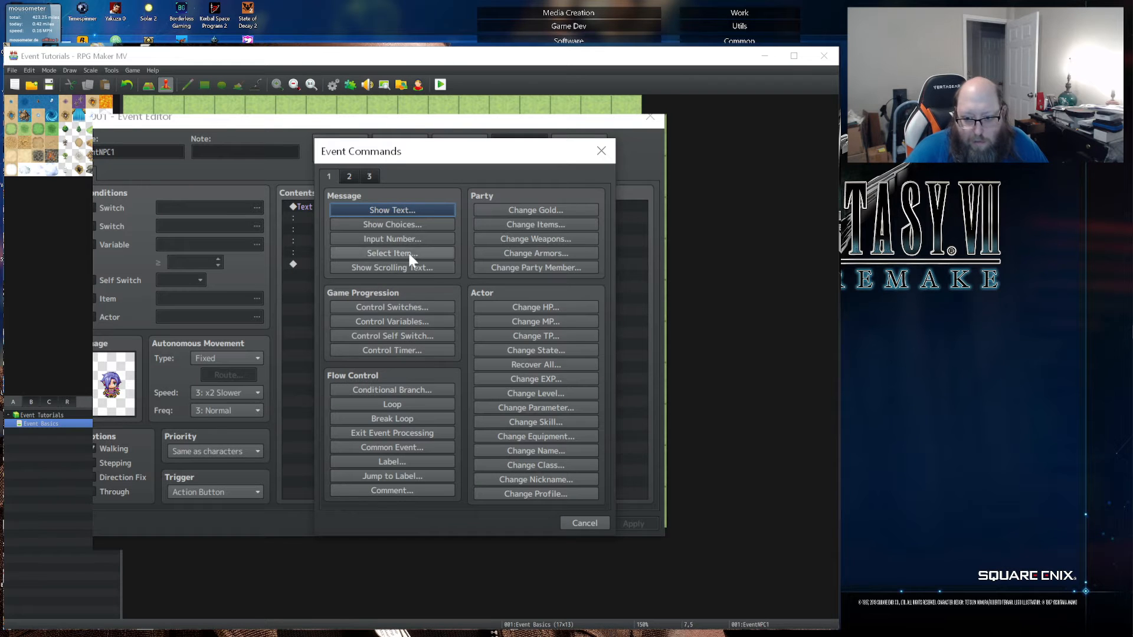
pyautogui.click(384, 238)
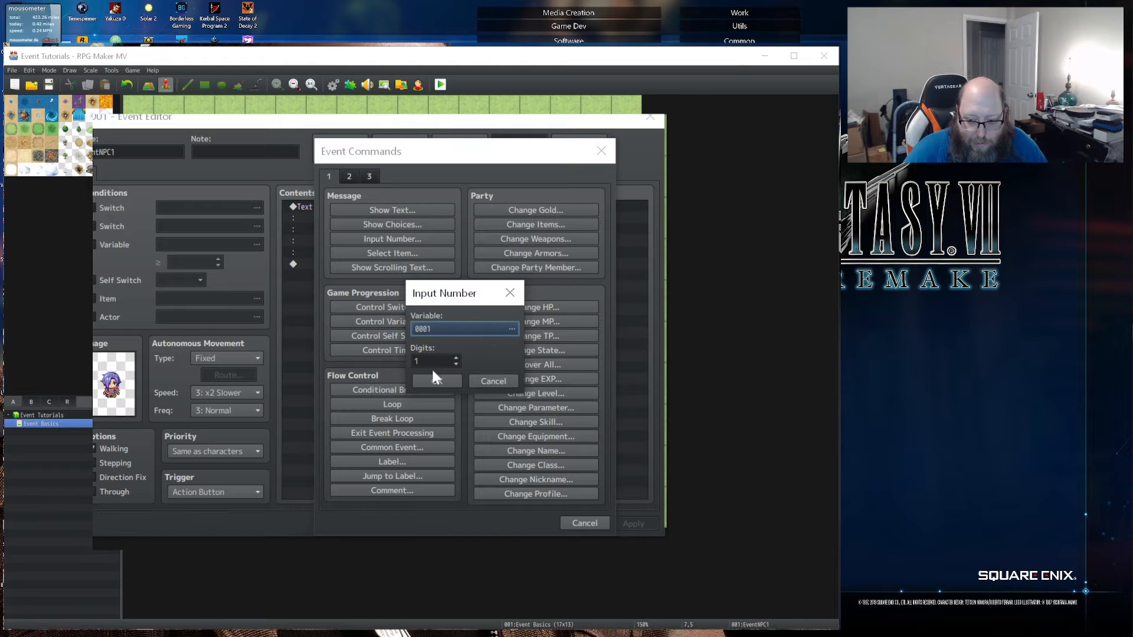
pyautogui.click(499, 380)
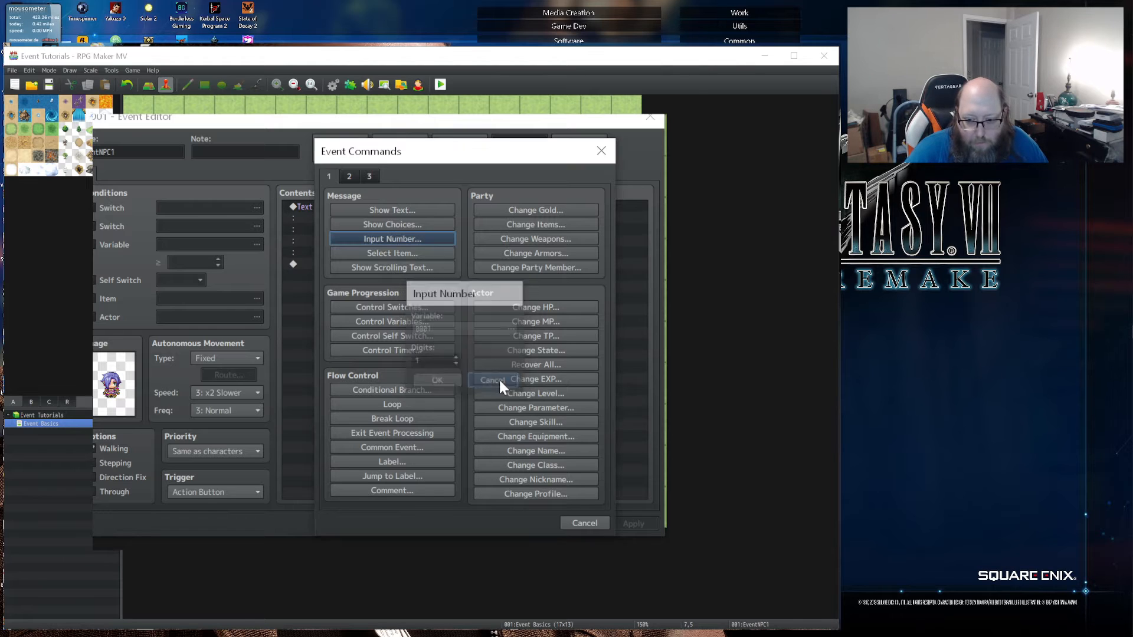
# - Examine the Select Item command's item types and variable list, and close it without adding the command
pyautogui.click(394, 256)
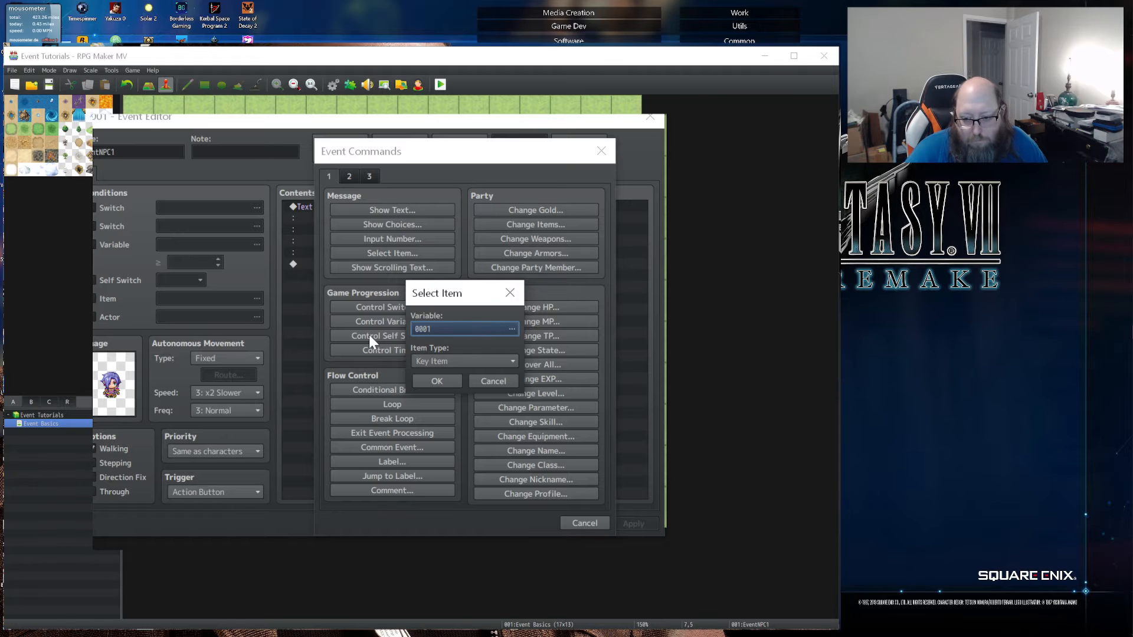
pyautogui.click(470, 361)
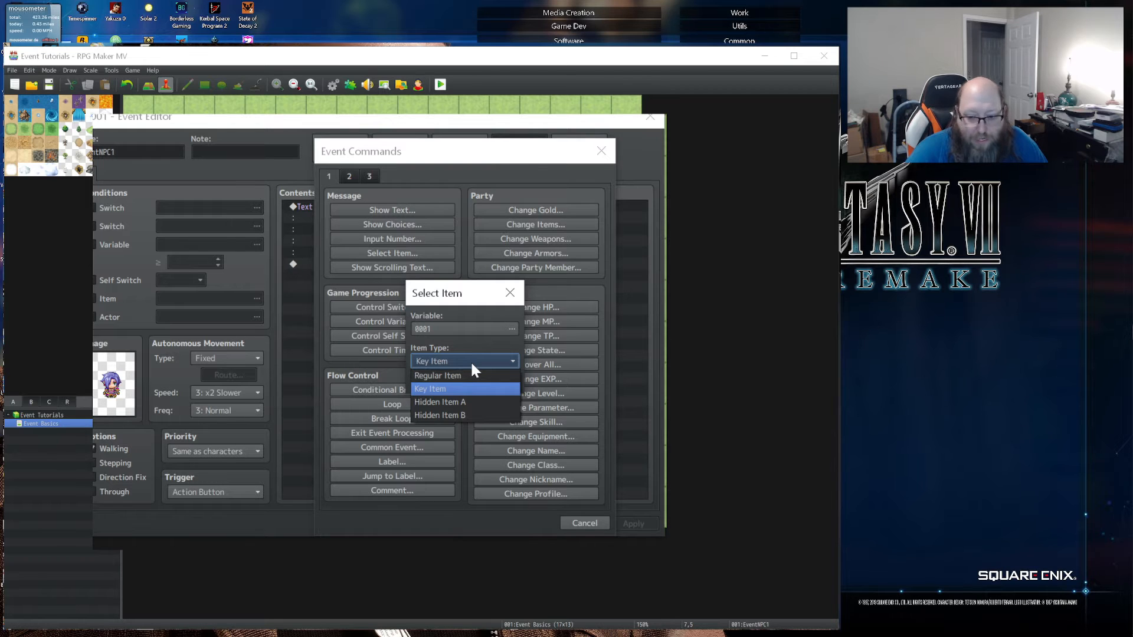
pyautogui.click(470, 360)
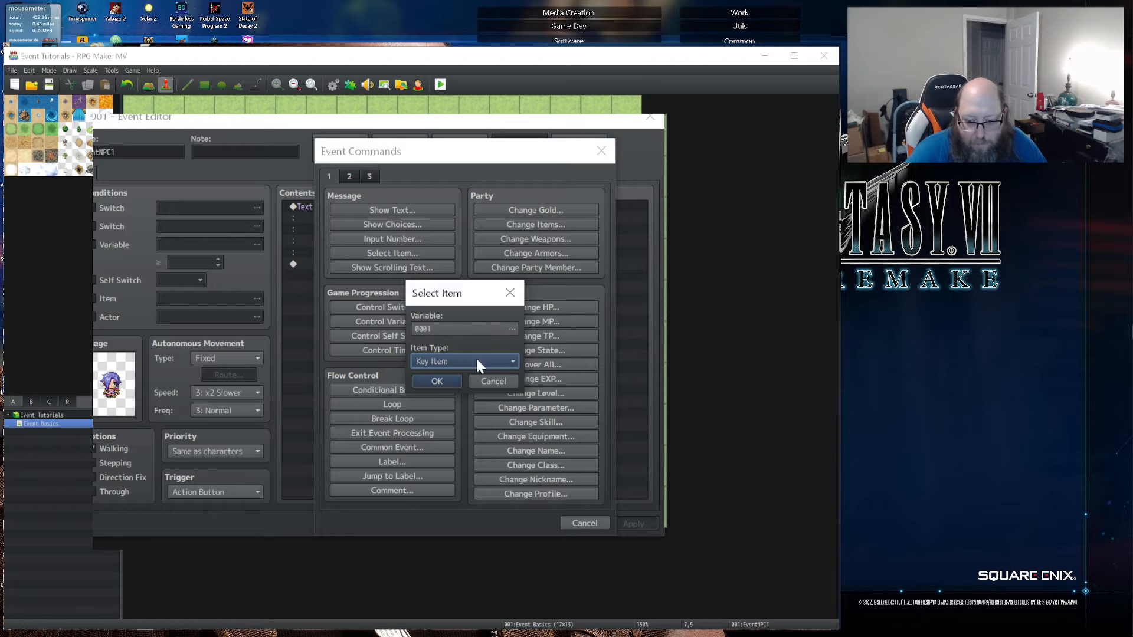
pyautogui.click(450, 361)
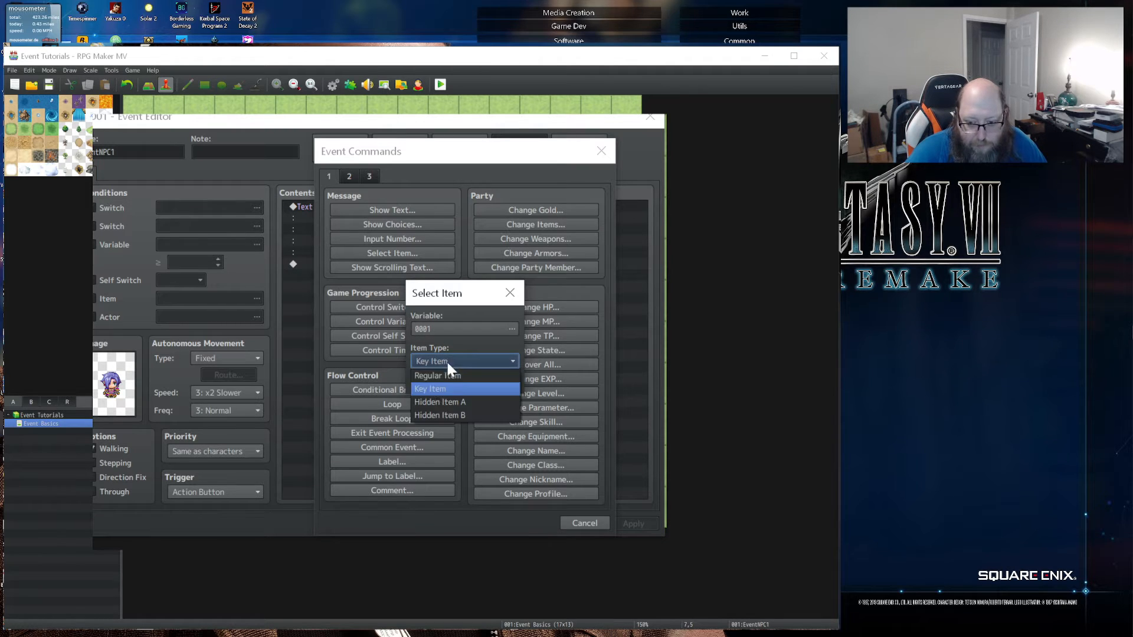
pyautogui.click(459, 331)
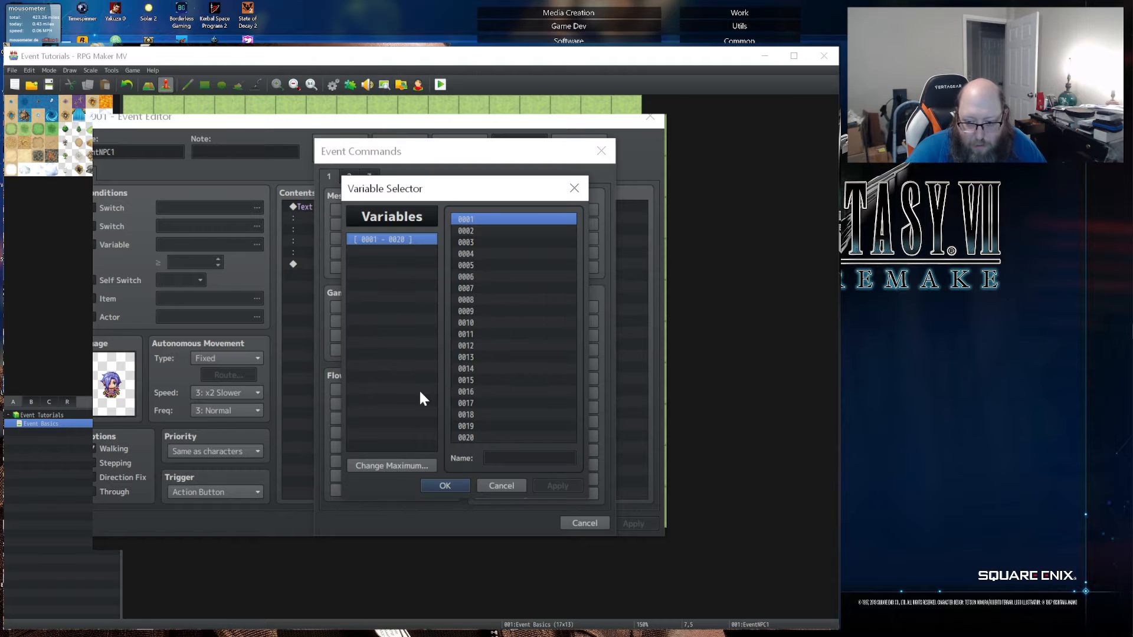
pyautogui.click(506, 486)
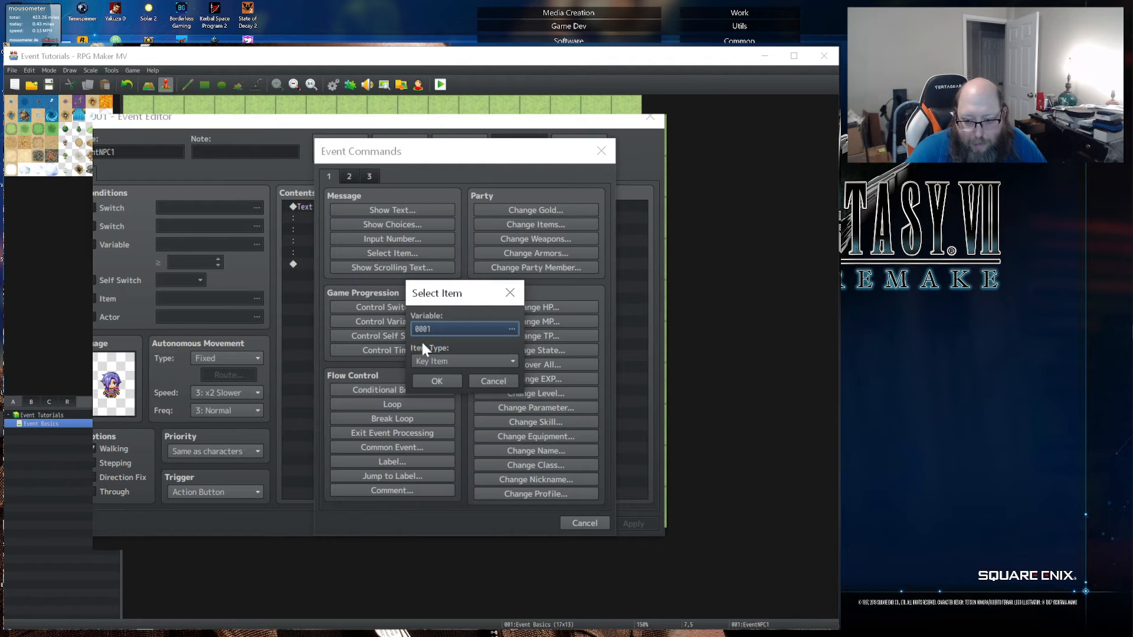
pyautogui.click(448, 361)
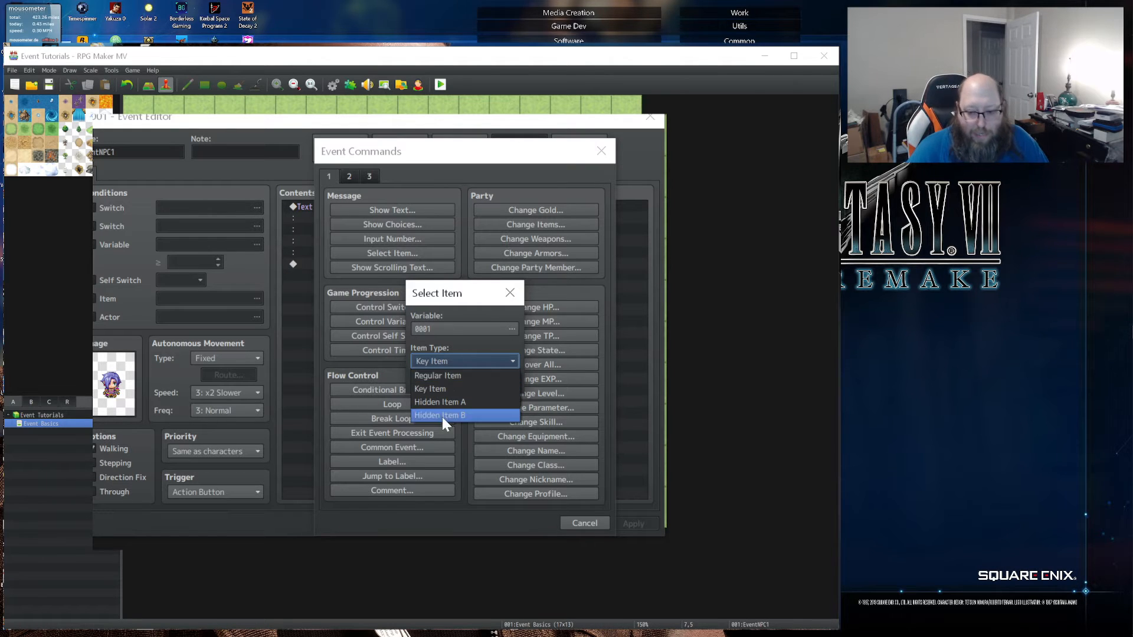
pyautogui.click(511, 294)
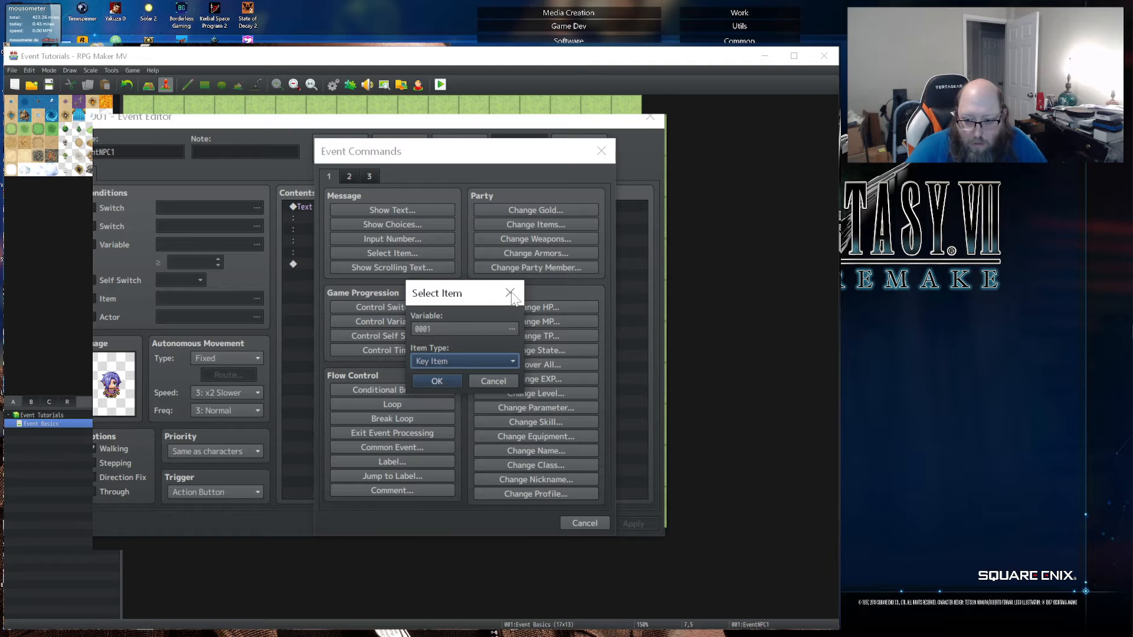
pyautogui.click(511, 293)
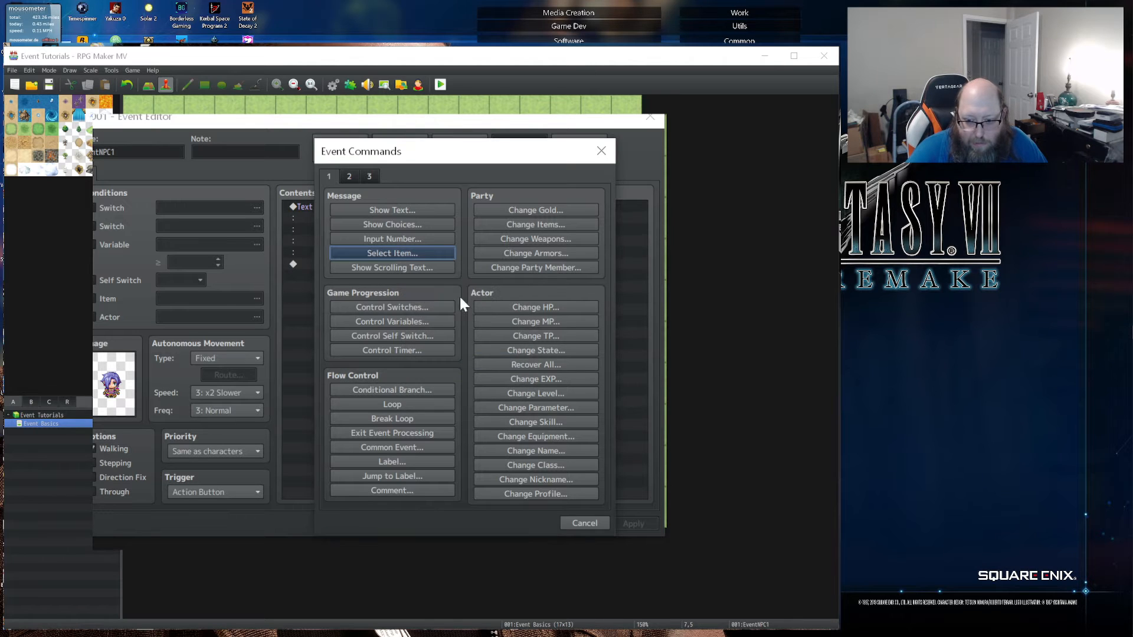
# - Try a Show Scrolling Text command with several lines of the letter a, preview it empty and filled, and discard it
pyautogui.click(394, 267)
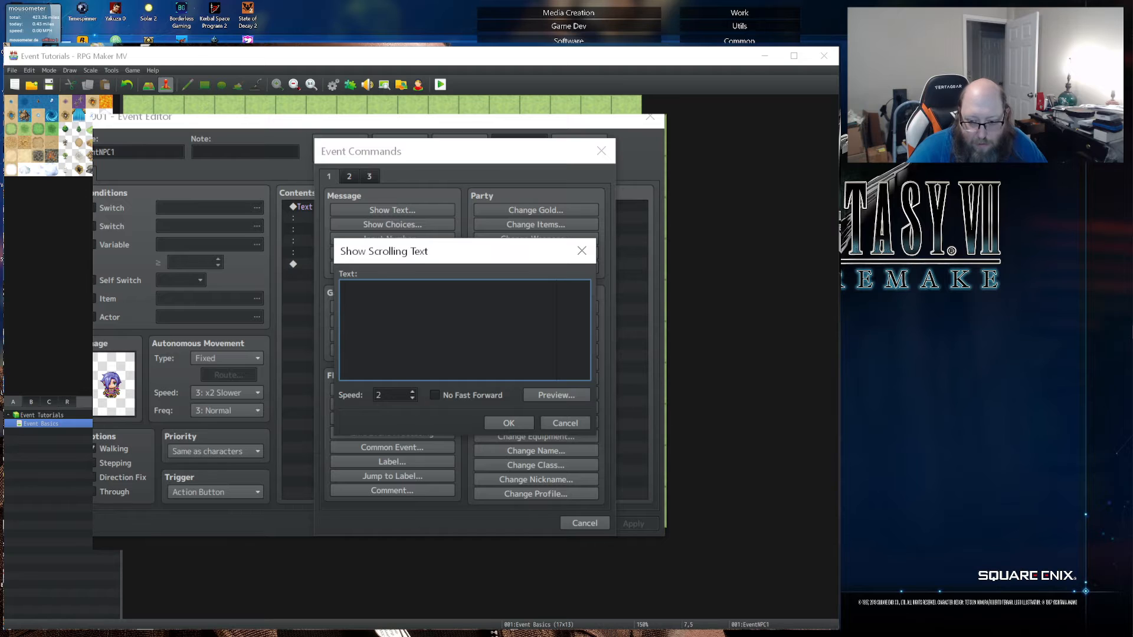
pyautogui.click(534, 395)
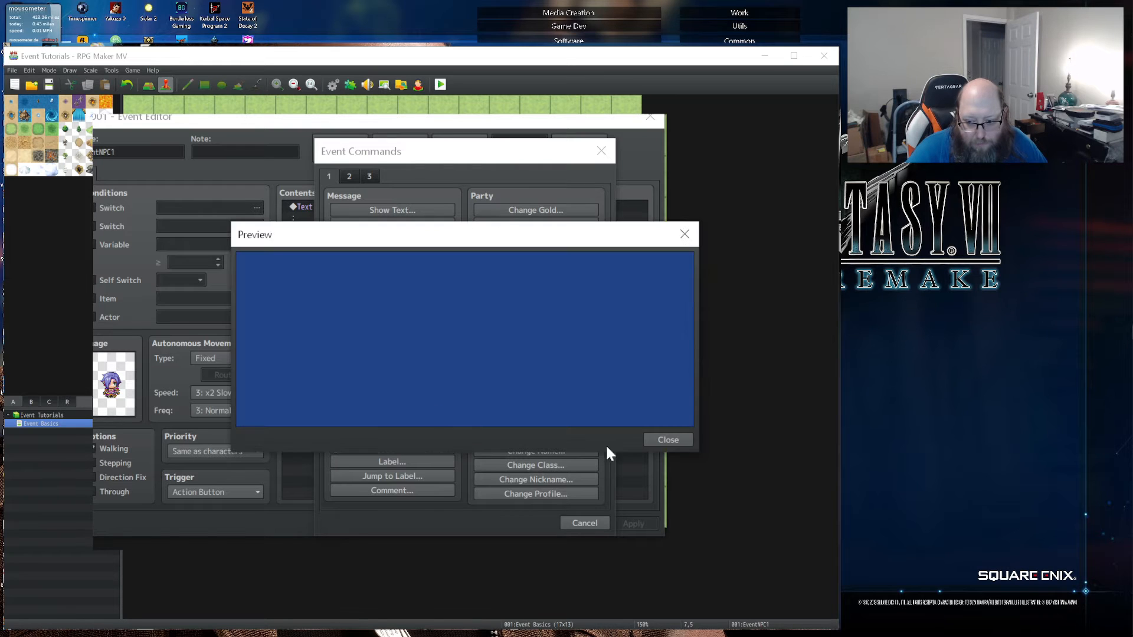
pyautogui.click(649, 438)
pyautogui.write('a a a  a a a')
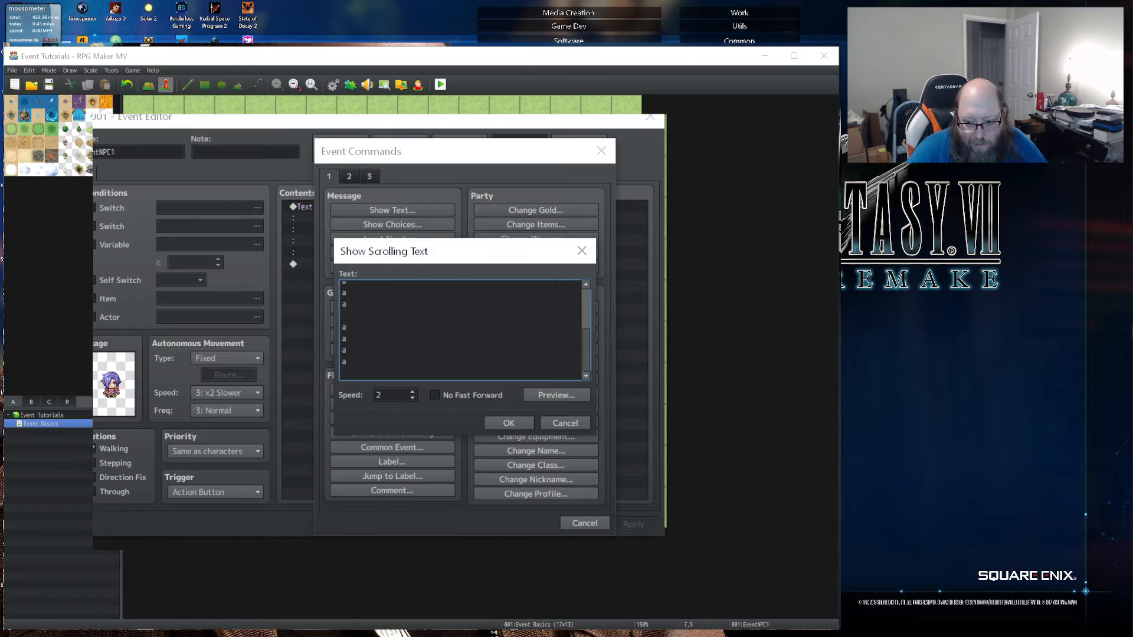
pyautogui.click(534, 399)
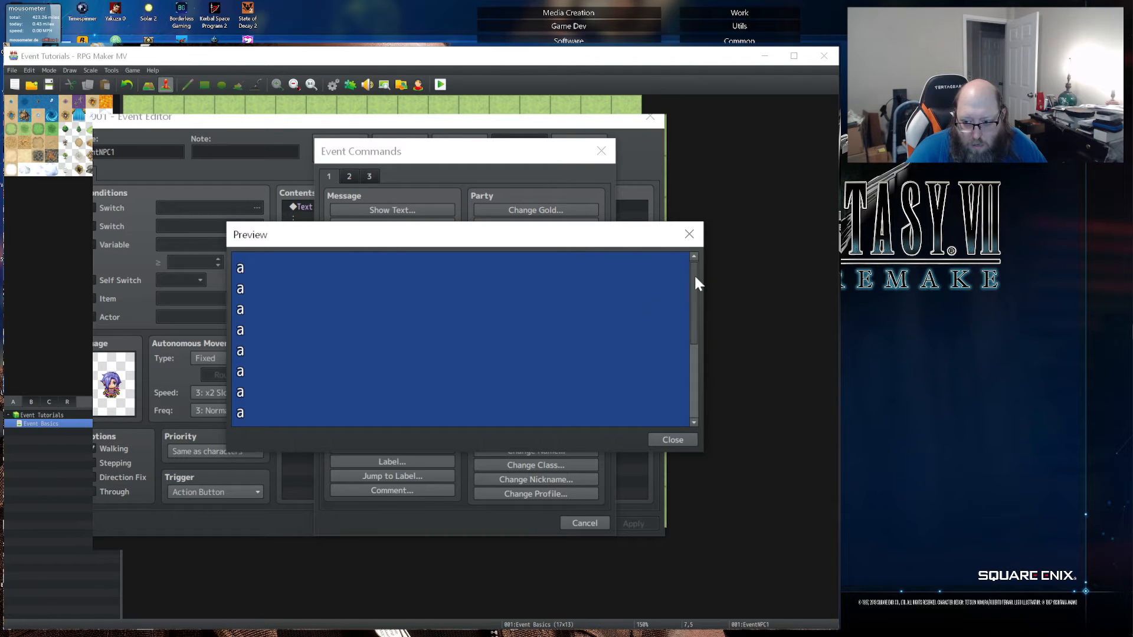
pyautogui.moveTo(695, 276); pyautogui.dragTo(700, 373)
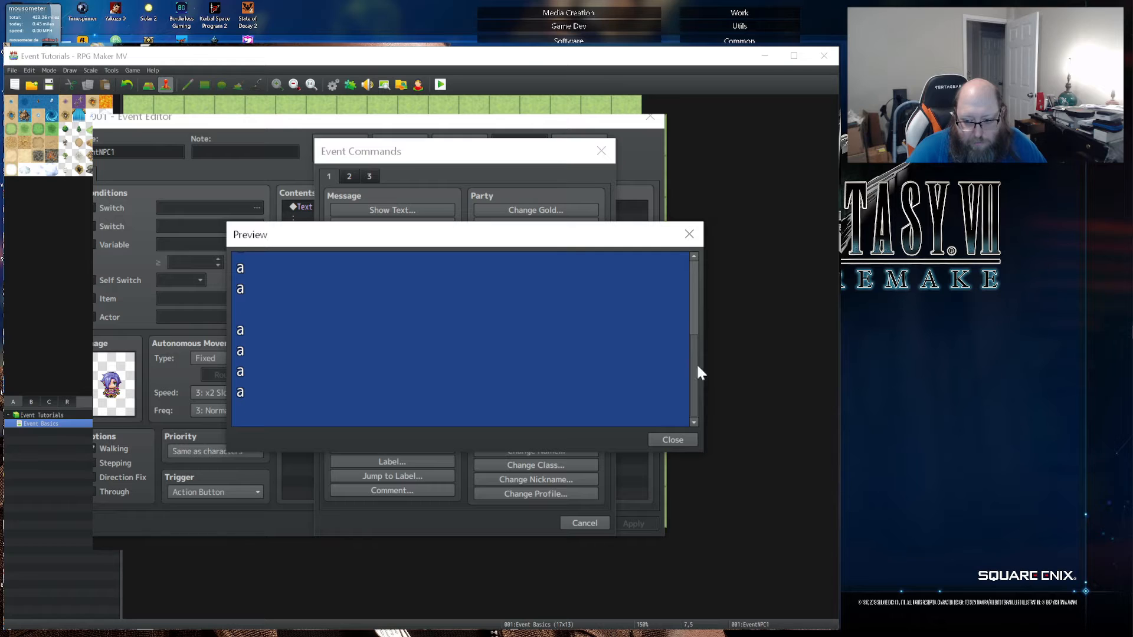
pyautogui.click(664, 440)
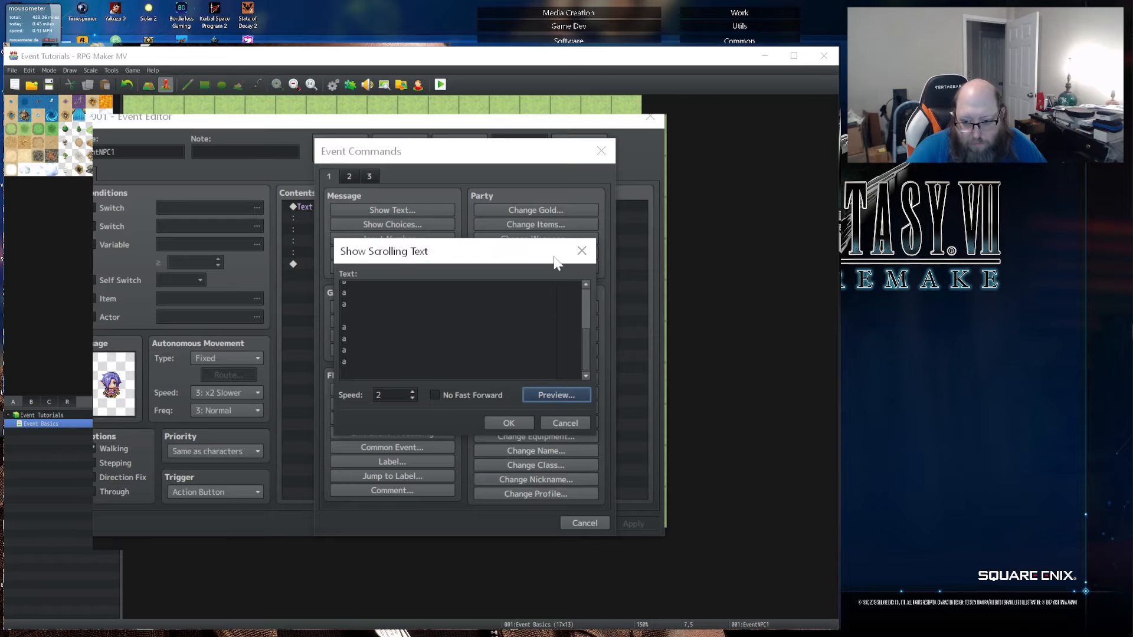
pyautogui.click(564, 423)
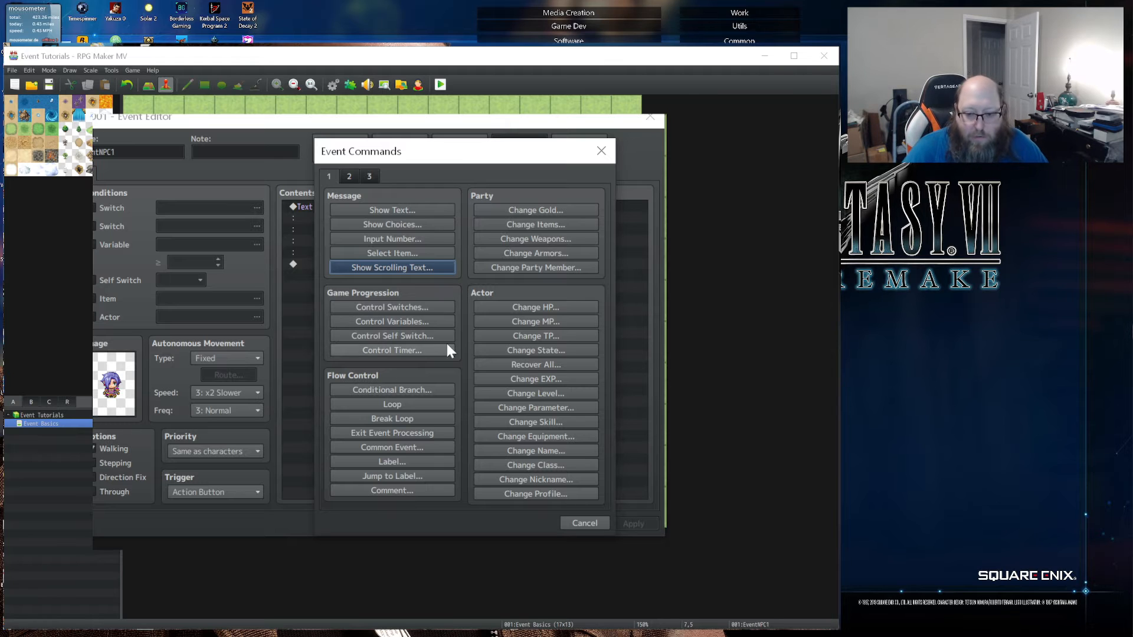
# - Examine the Control Switches settings and the Control Variables operands Script and Game Data, cancelling both commands
pyautogui.click(395, 306)
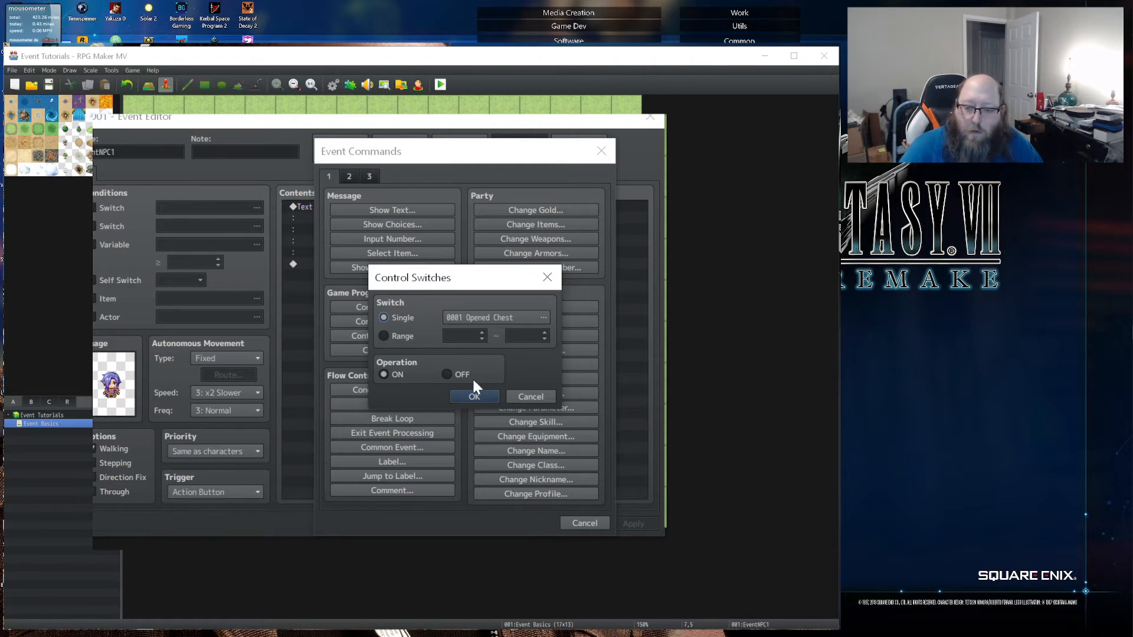
pyautogui.click(550, 398)
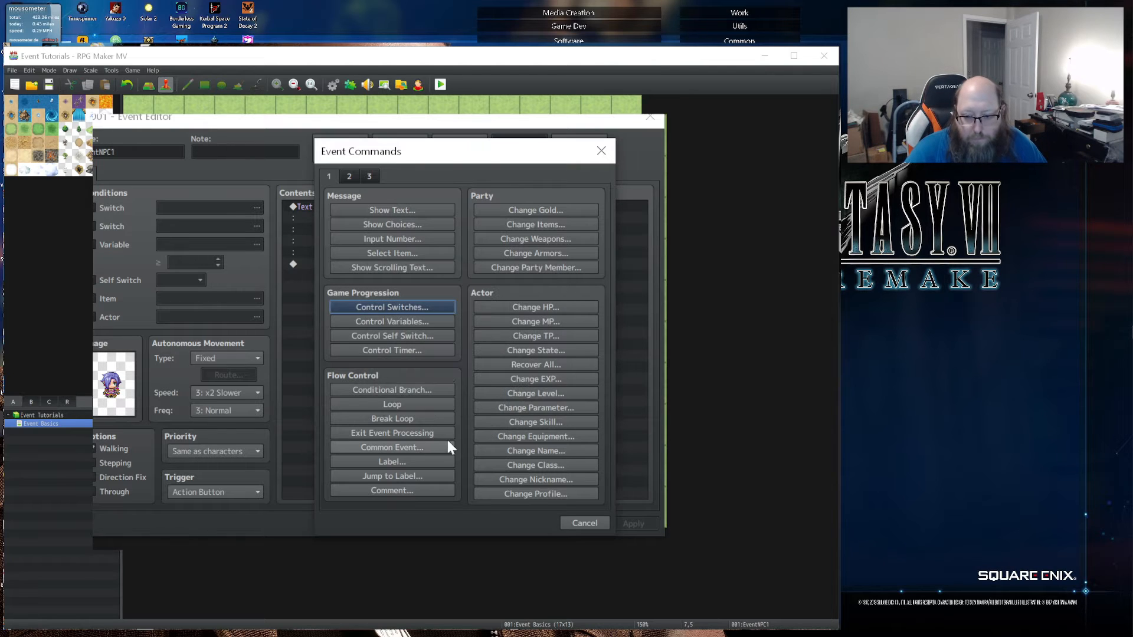
pyautogui.click(409, 323)
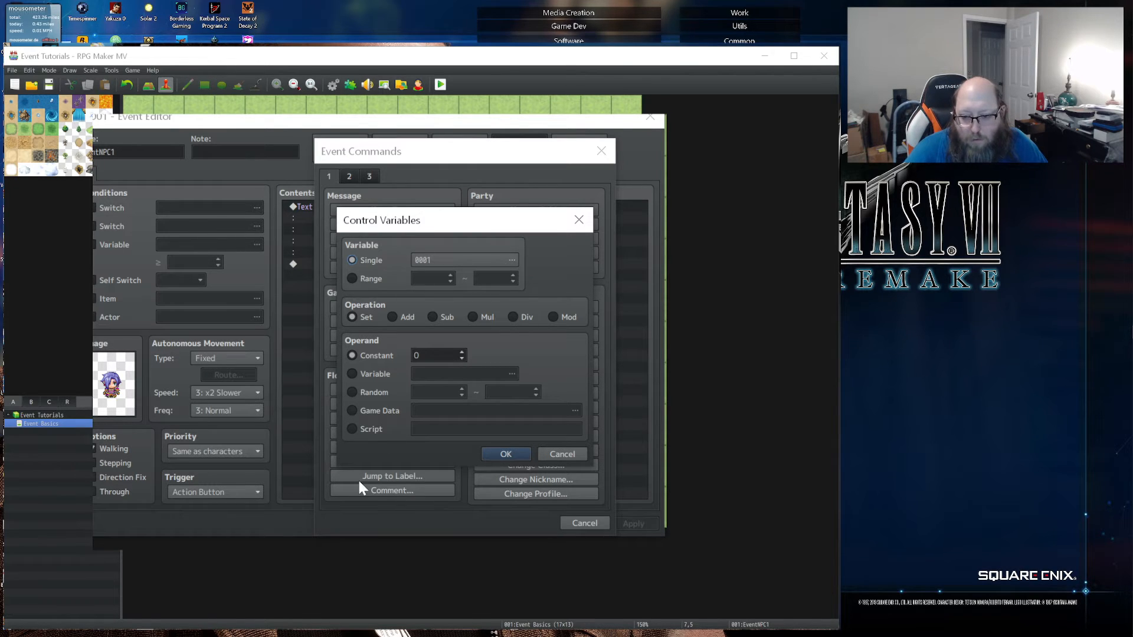
pyautogui.click(366, 429)
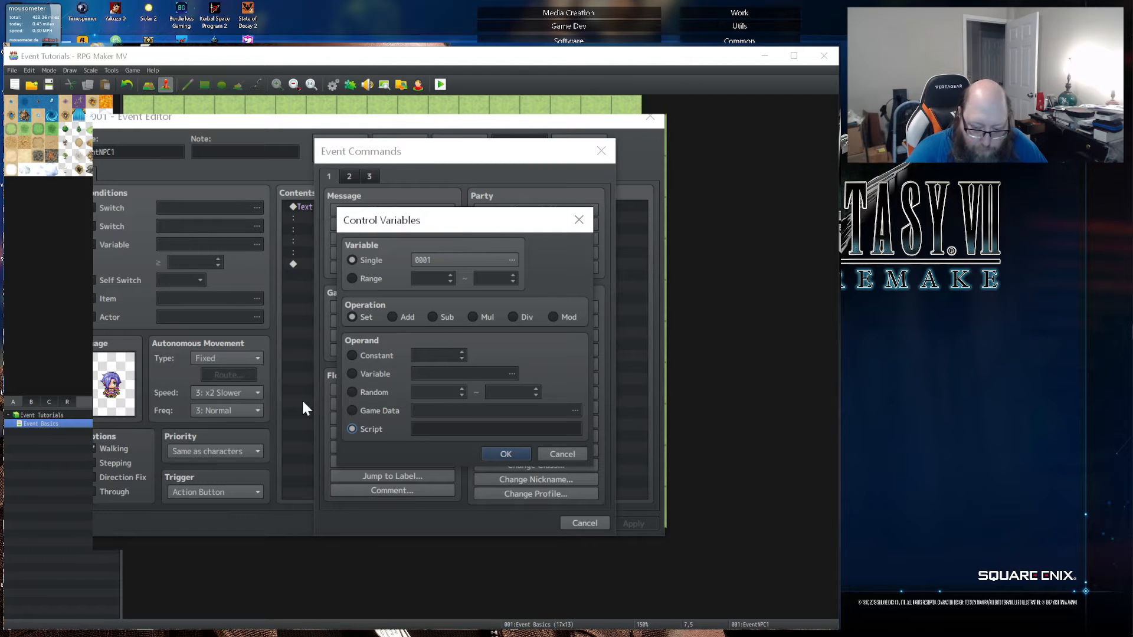
pyautogui.click(499, 430)
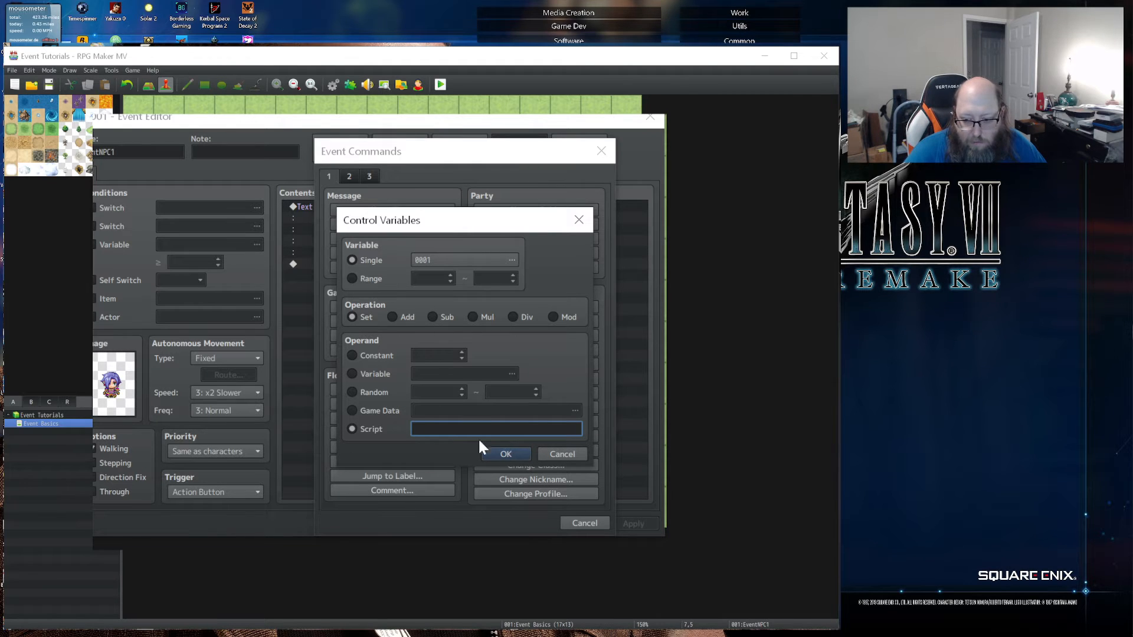
pyautogui.click(377, 410)
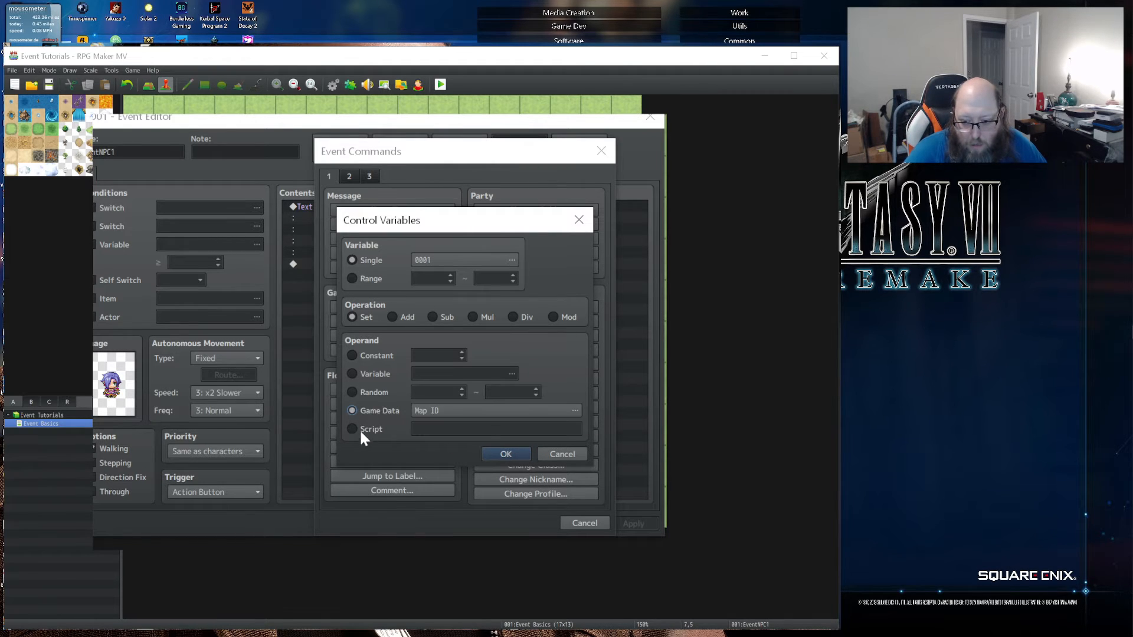
pyautogui.click(489, 410)
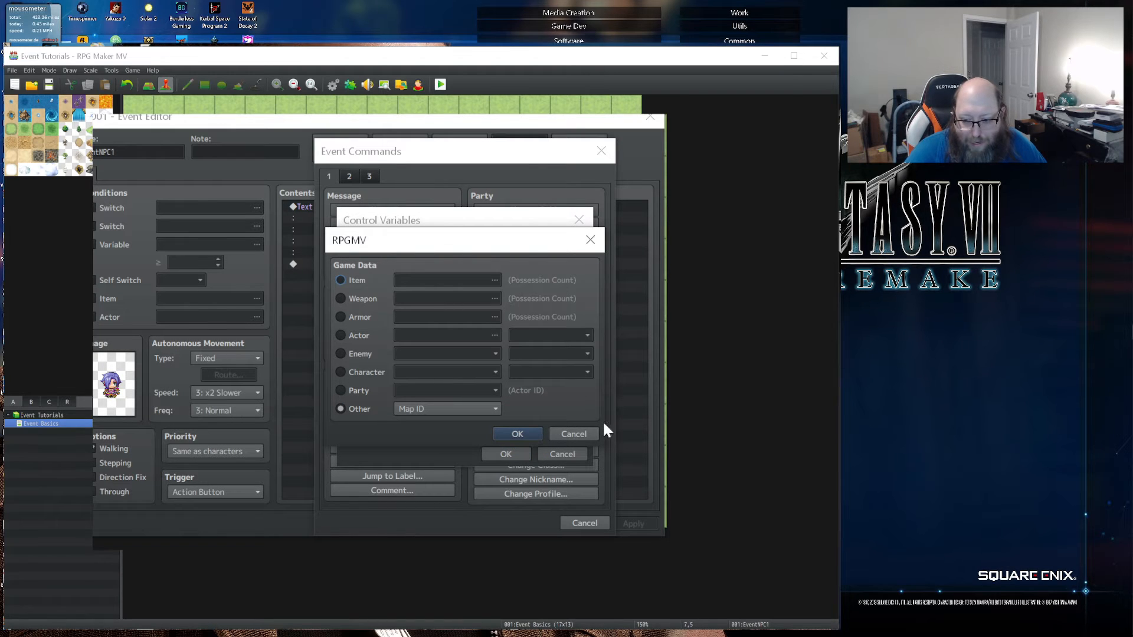
pyautogui.click(582, 434)
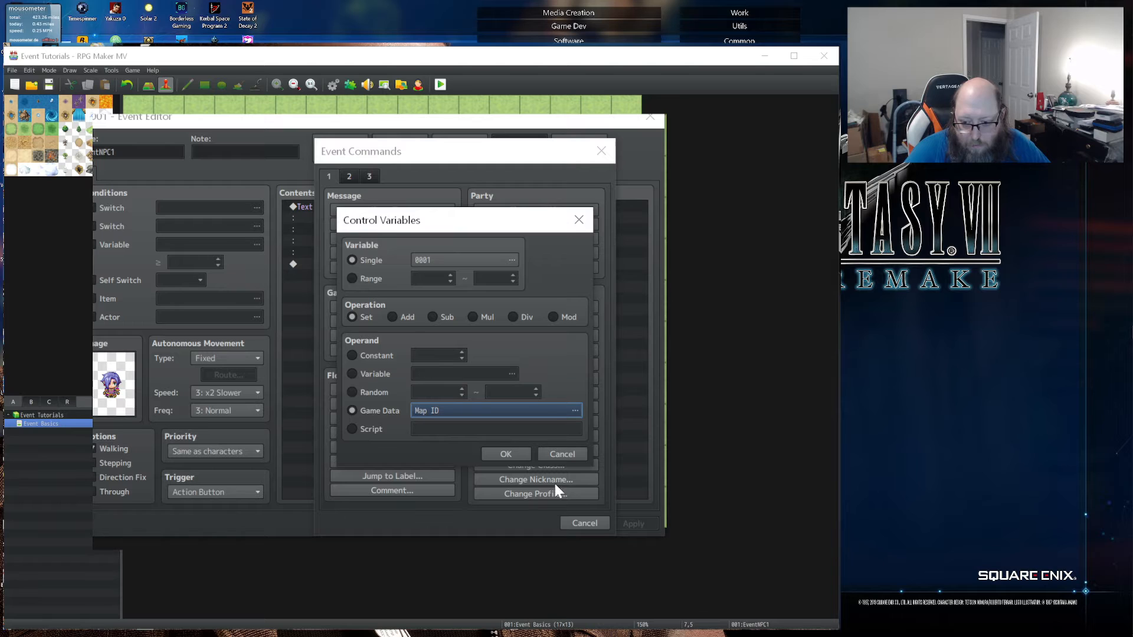
pyautogui.click(579, 454)
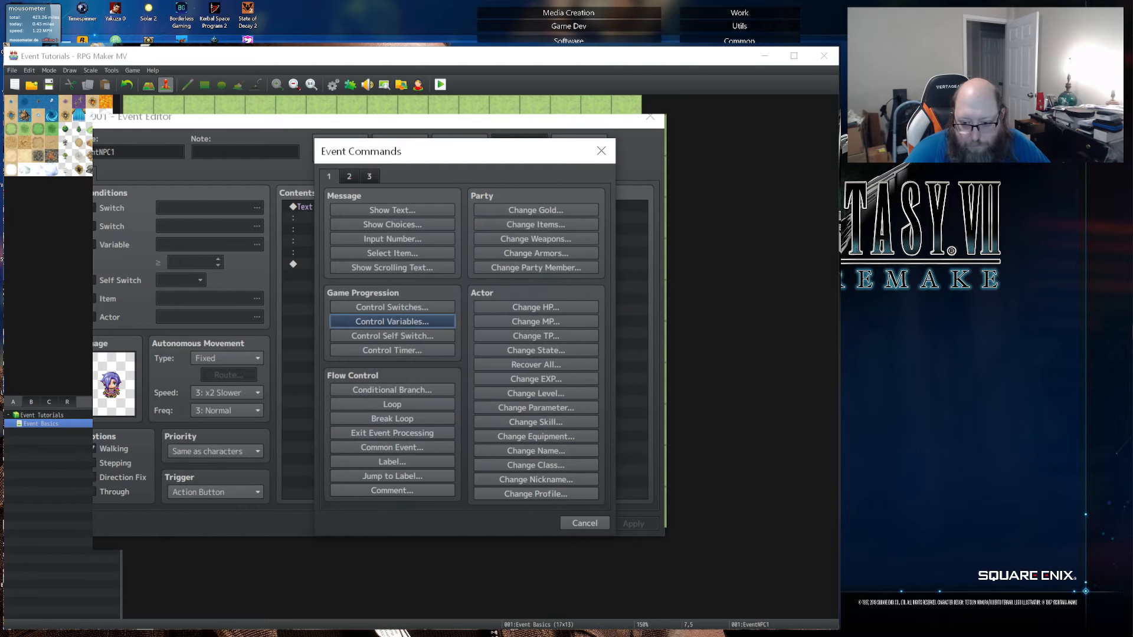
# - Examine the Control Self Switch letter choices and the Control Timer settings, cancelling both commands
pyautogui.click(397, 337)
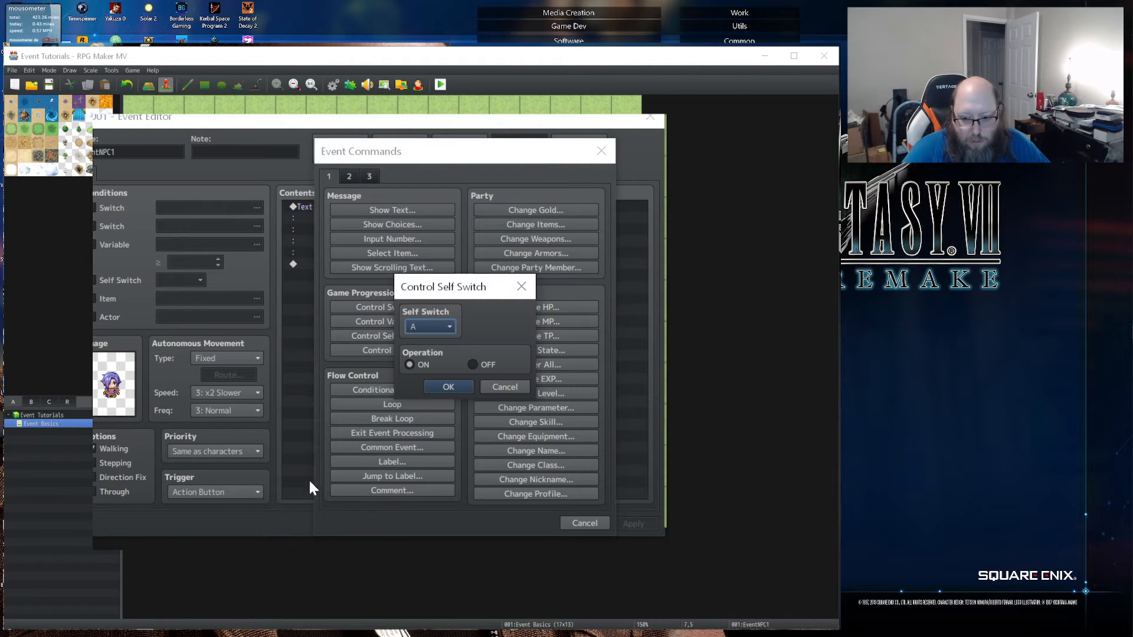
pyautogui.click(433, 330)
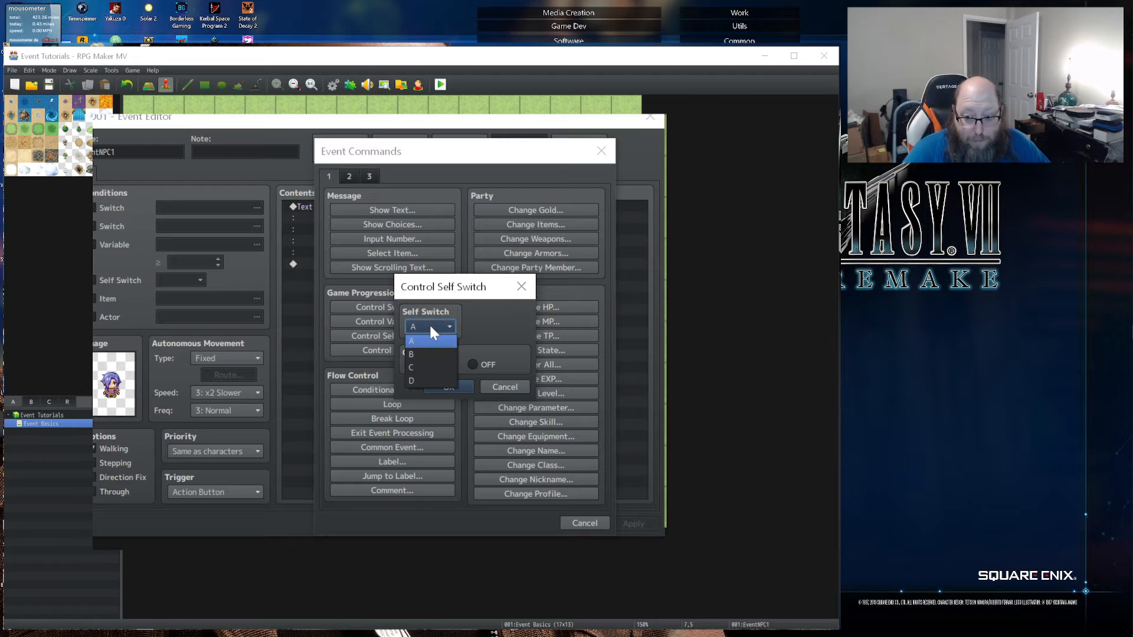
pyautogui.click(420, 341)
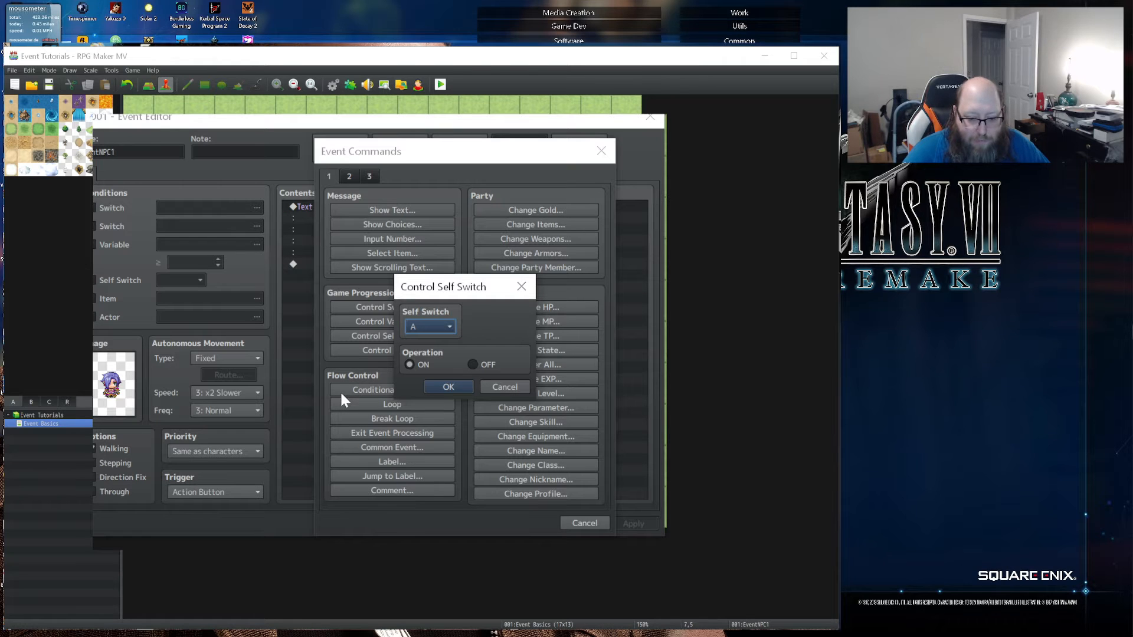
pyautogui.click(504, 387)
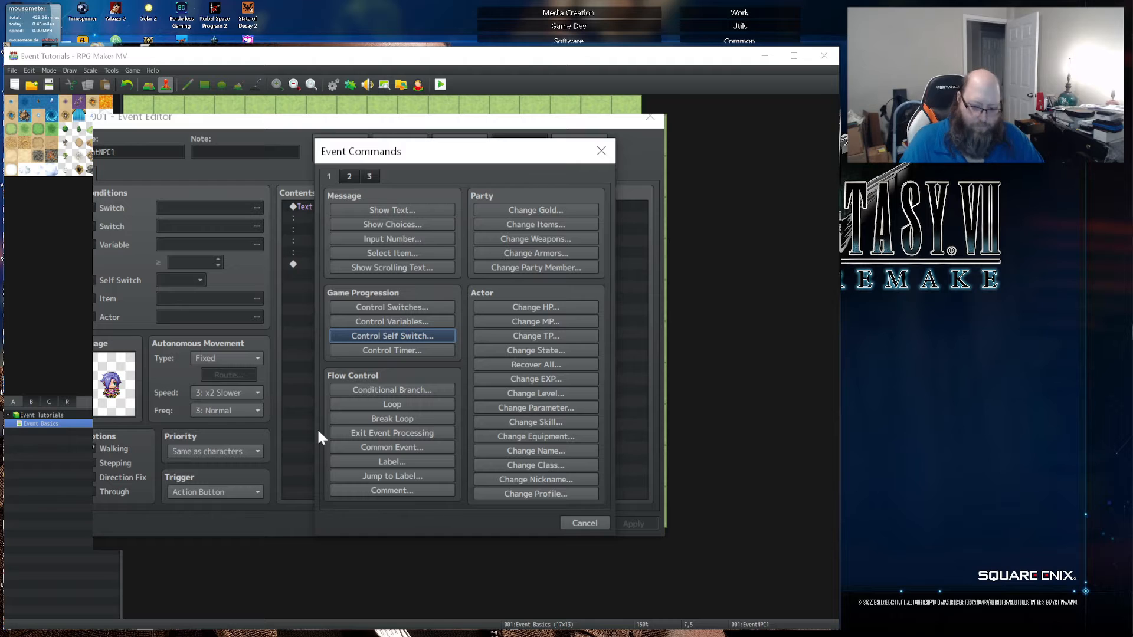
pyautogui.click(399, 352)
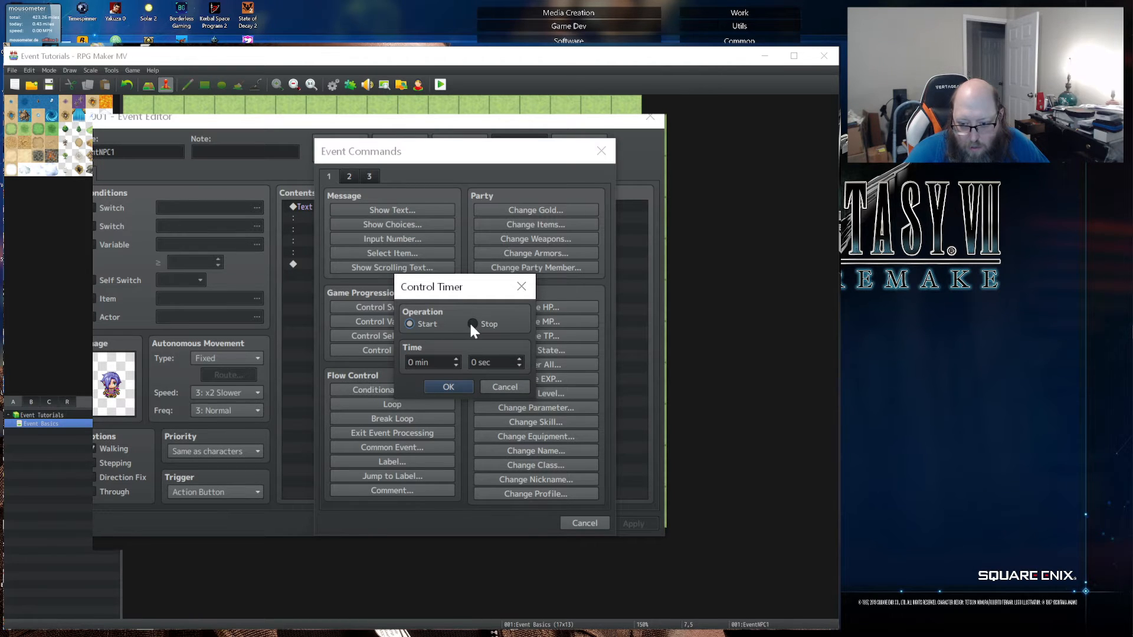
pyautogui.click(489, 387)
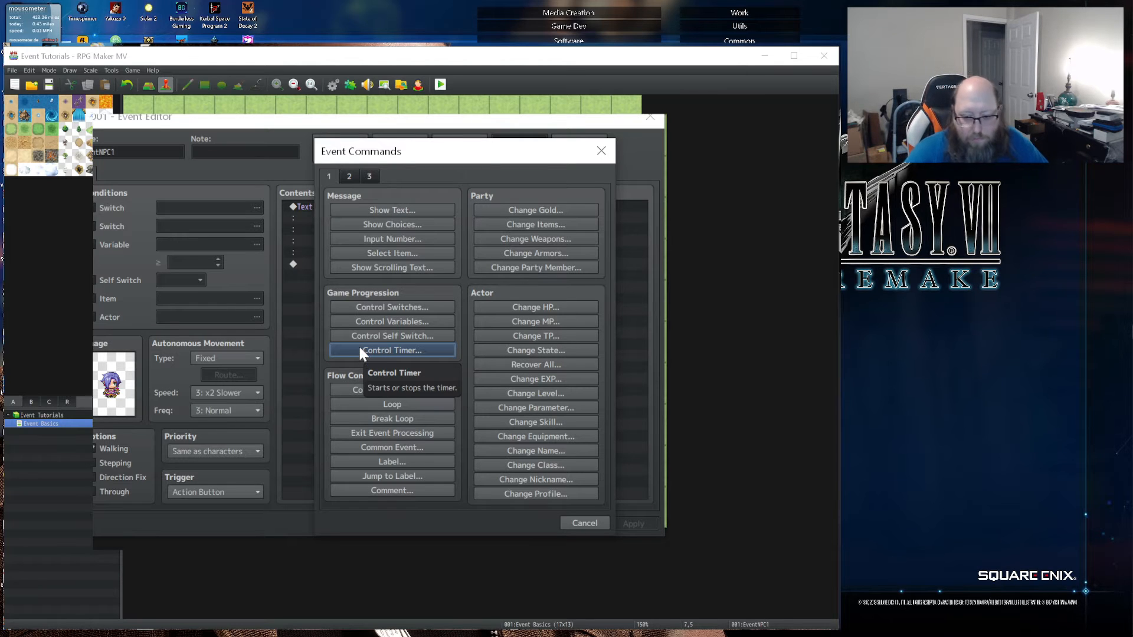
# - Examine the Control Timer settings, cancel them, and examine the Timer condition of a Conditional Branch command
pyautogui.click(357, 351)
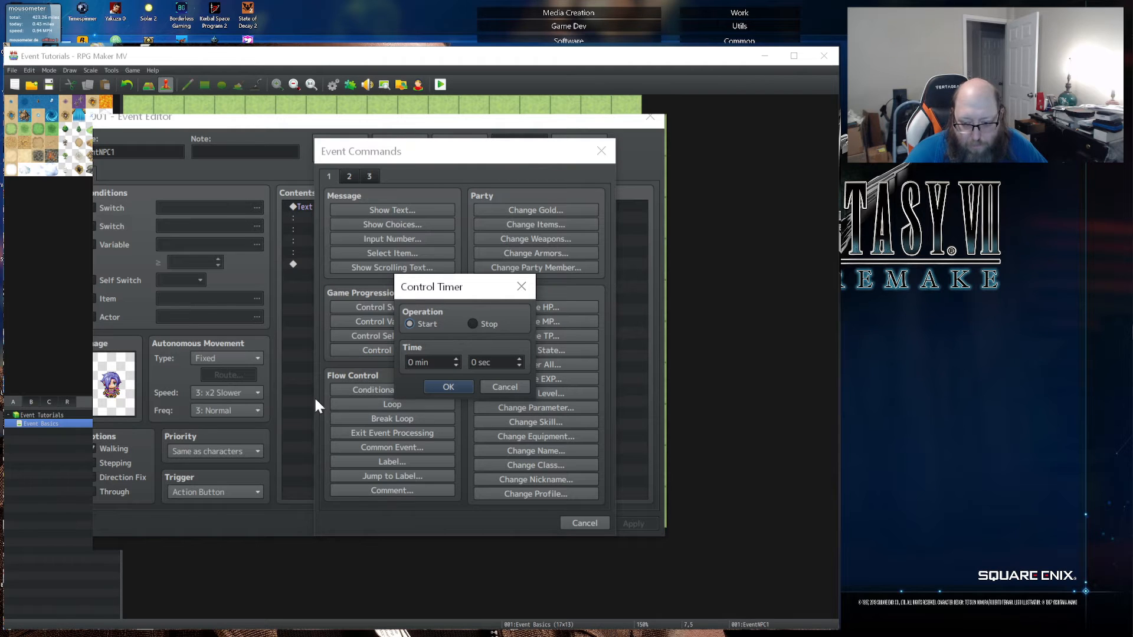
pyautogui.click(522, 287)
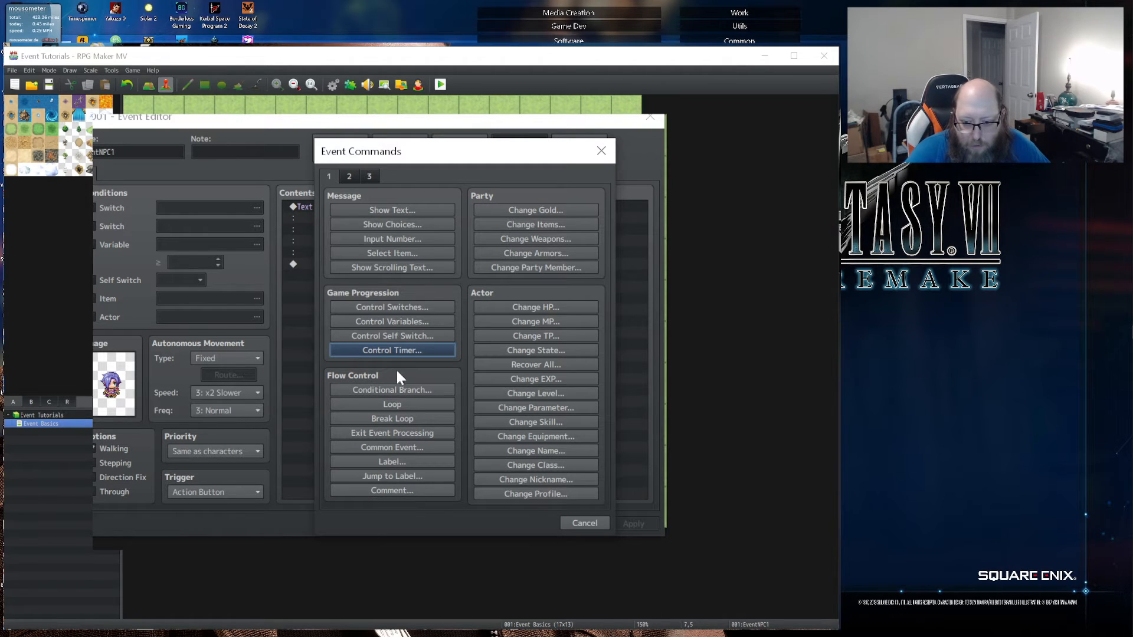
pyautogui.click(393, 390)
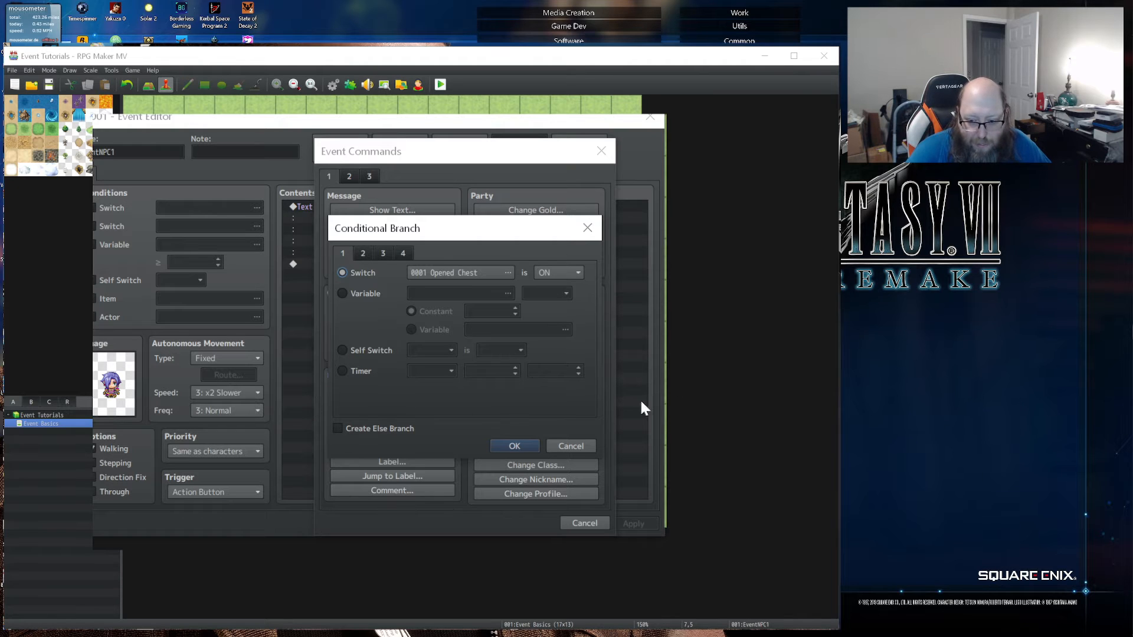
pyautogui.click(348, 376)
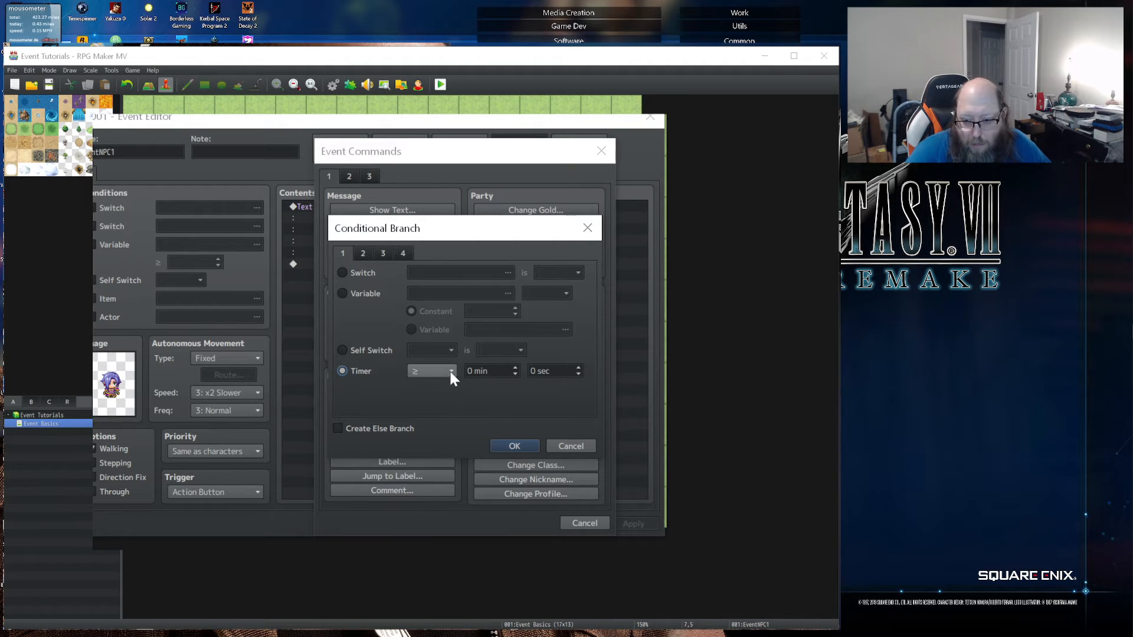
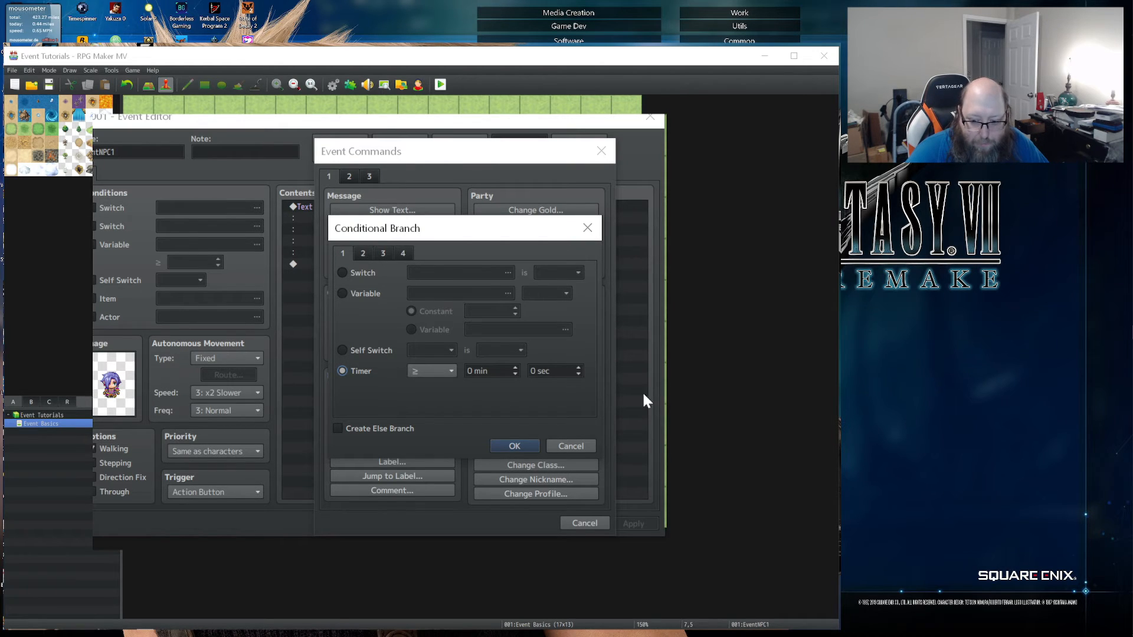
# - Try the Conditional Branch's Actor condition with actor 0002 Therese and the Name criterion
pyautogui.click(363, 254)
pyautogui.click(354, 273)
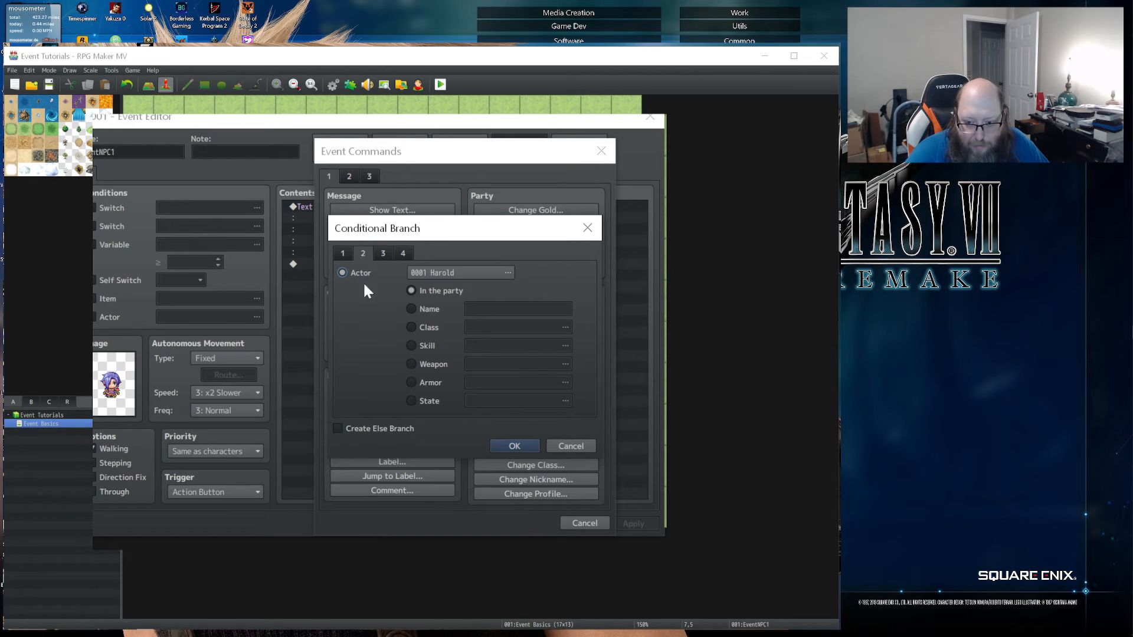
pyautogui.click(506, 272)
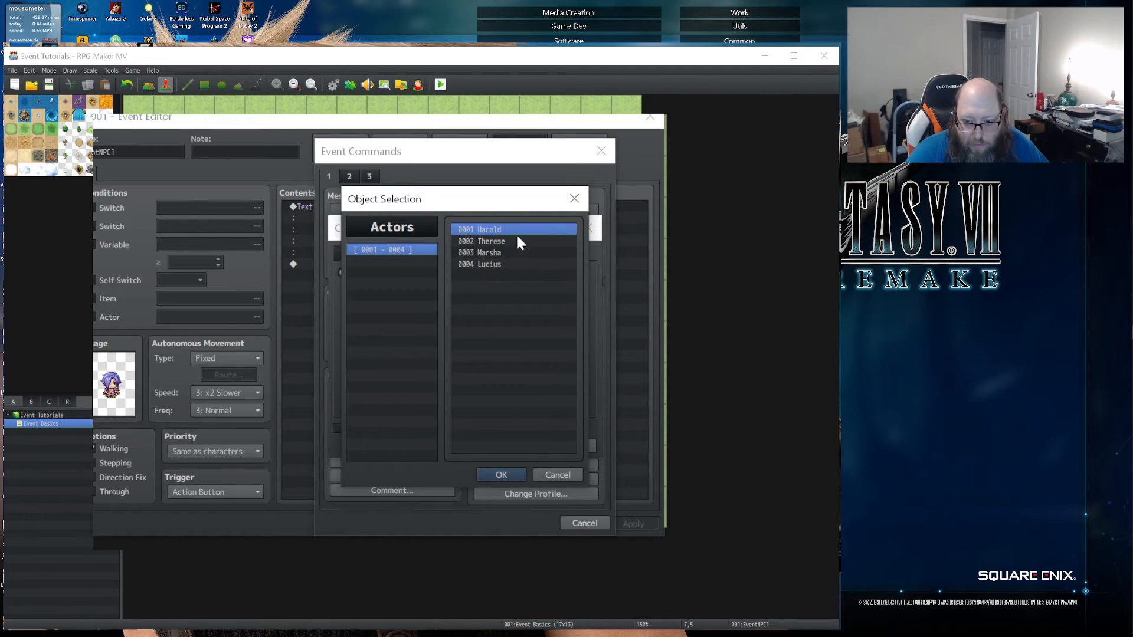
pyautogui.click(500, 241)
pyautogui.click(505, 472)
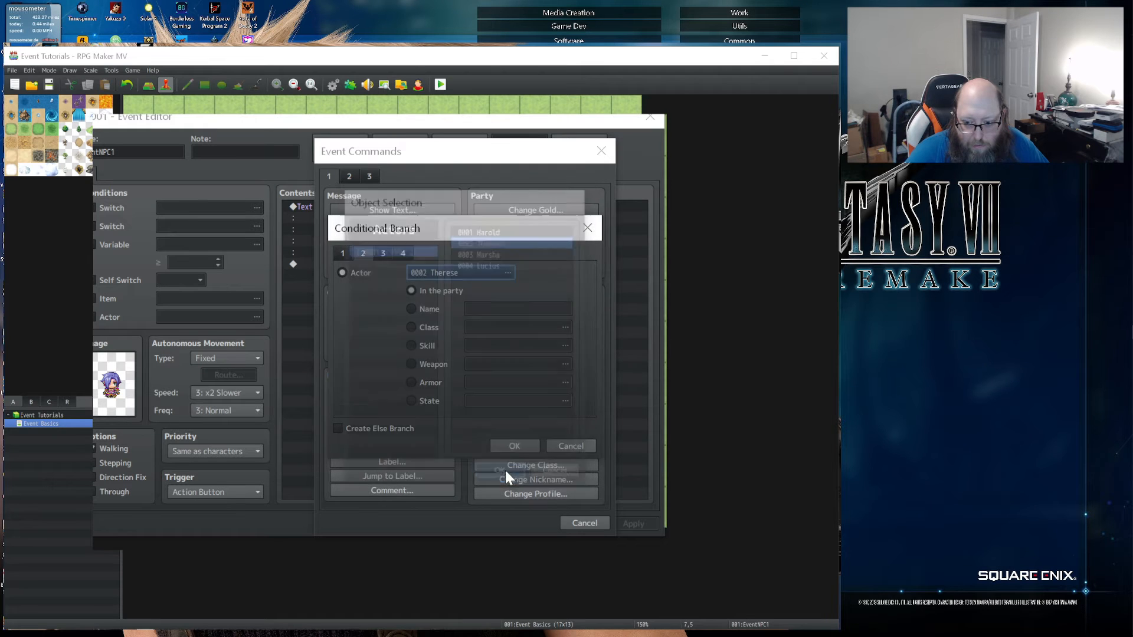
pyautogui.click(422, 312)
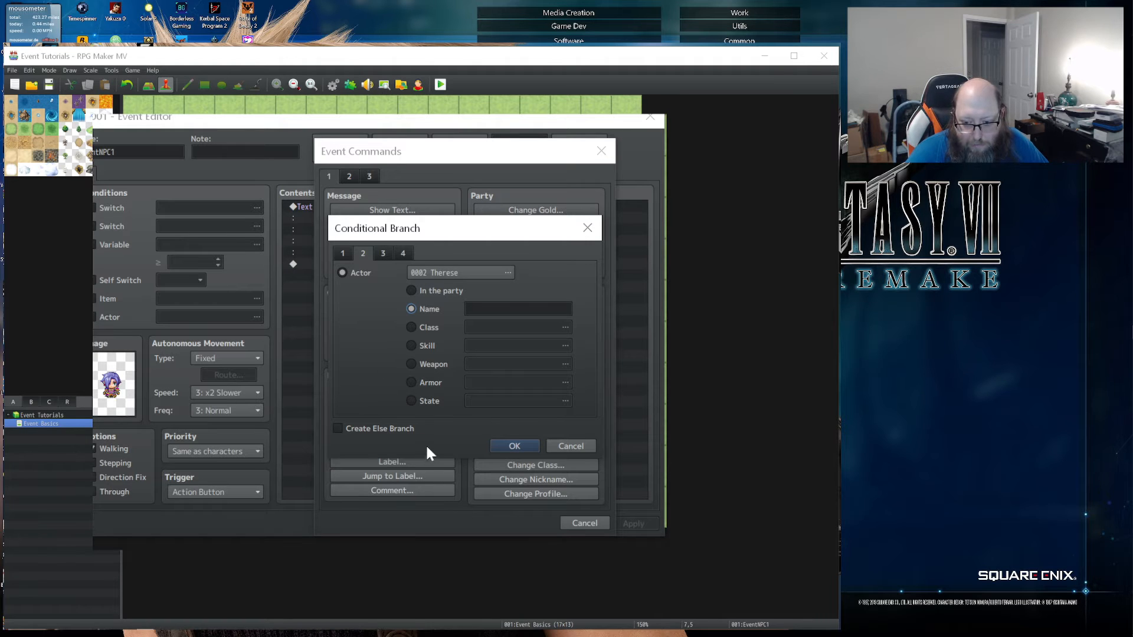
# - Examine the Conditional Branch's Enemy, Character and Vehicle conditions, including the directions a character can face
pyautogui.click(381, 253)
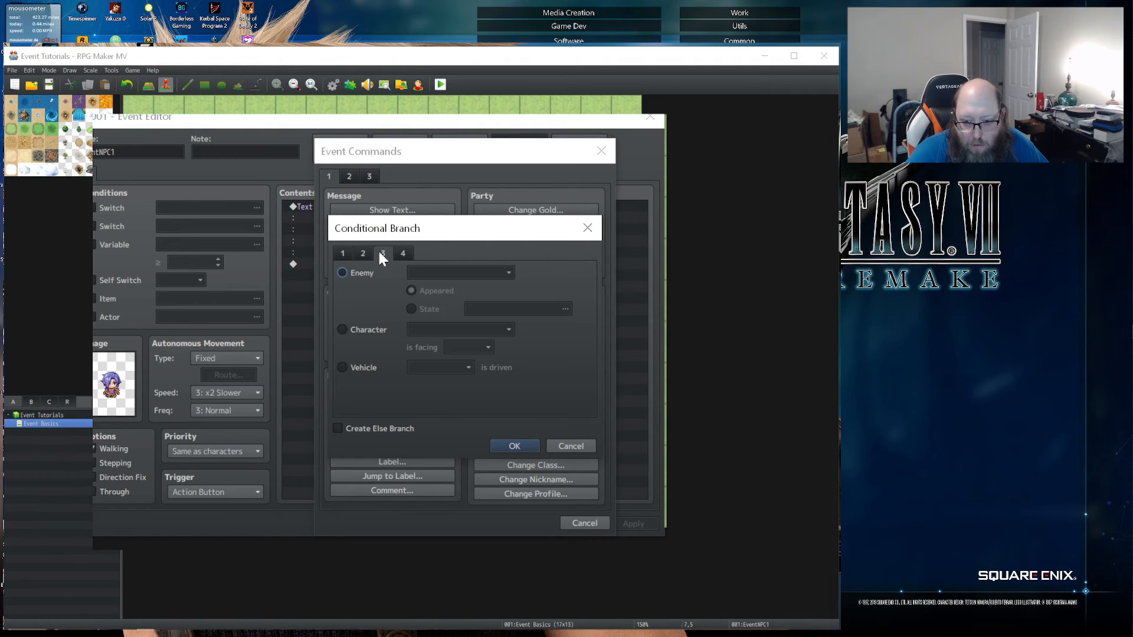
pyautogui.click(346, 274)
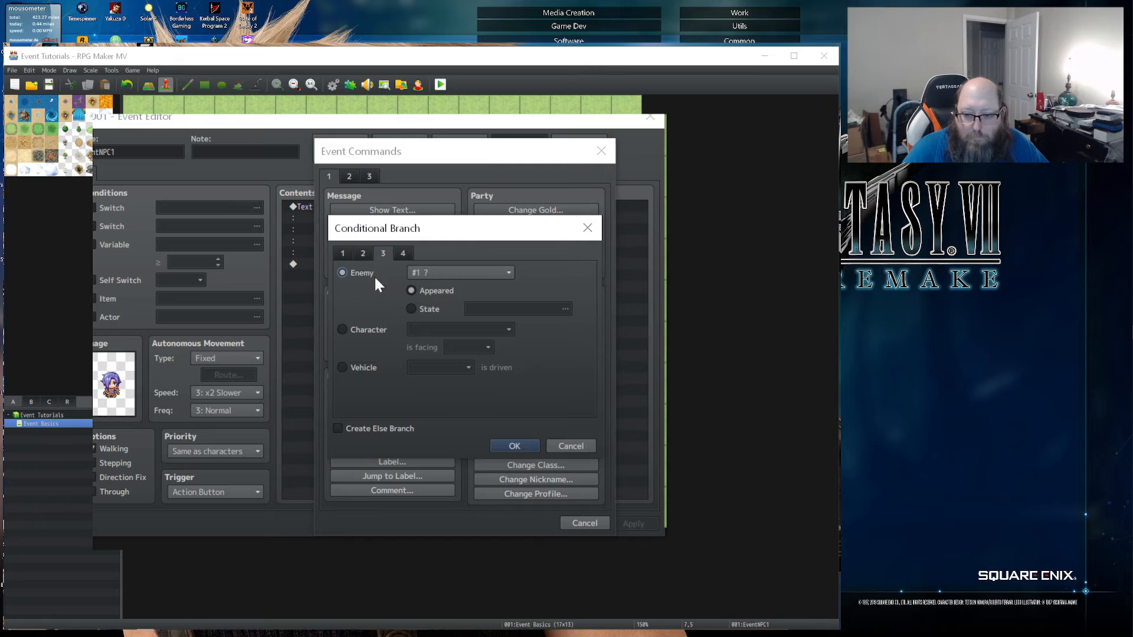
pyautogui.click(376, 331)
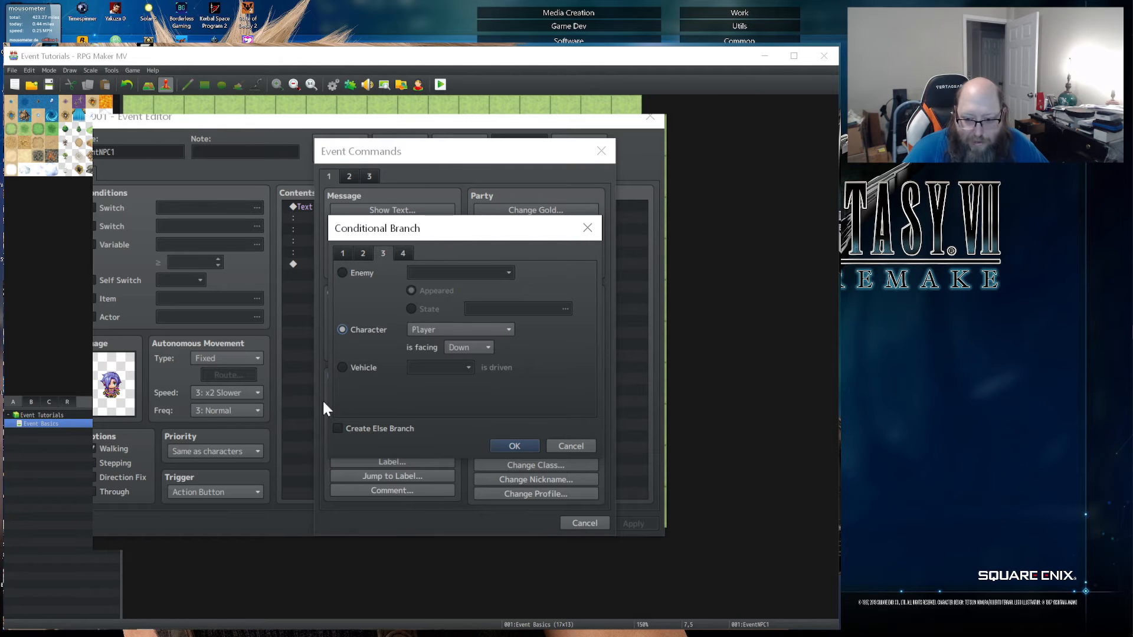
pyautogui.click(467, 348)
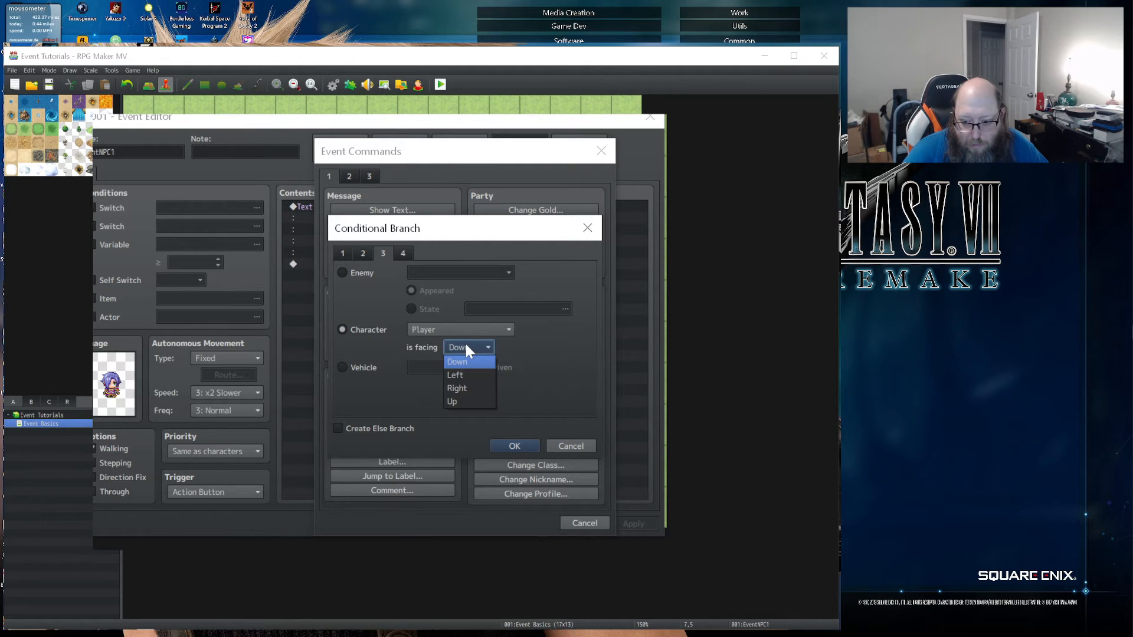
pyautogui.click(346, 398)
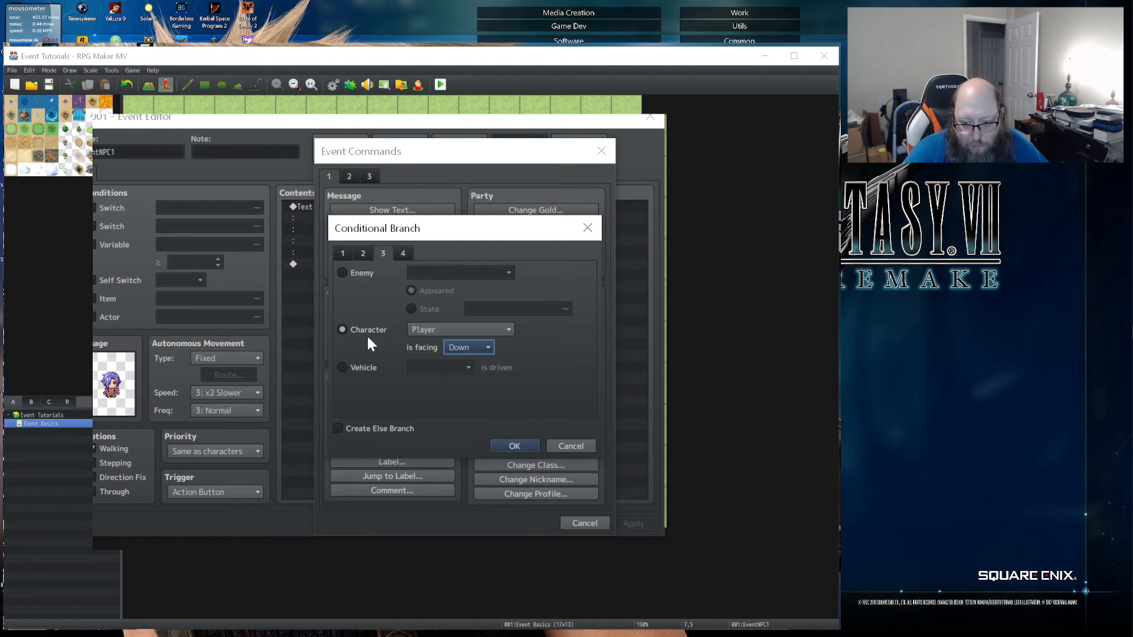
pyautogui.click(353, 369)
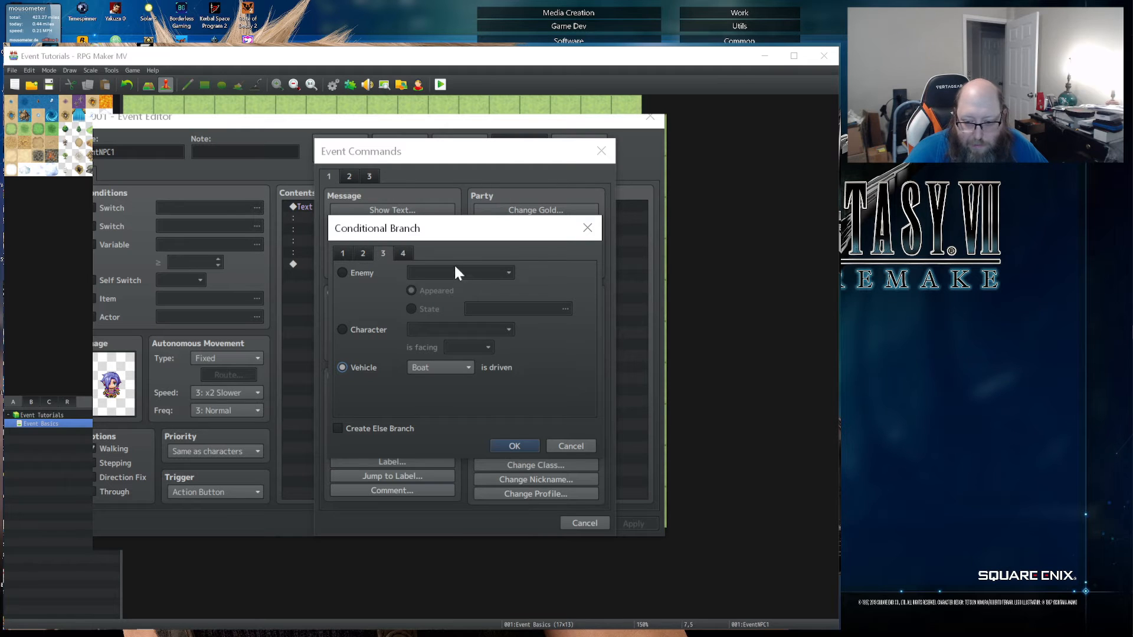
# - Examine the Conditional Branch's Weapon condition and Button choices, and select the Script condition
pyautogui.click(398, 254)
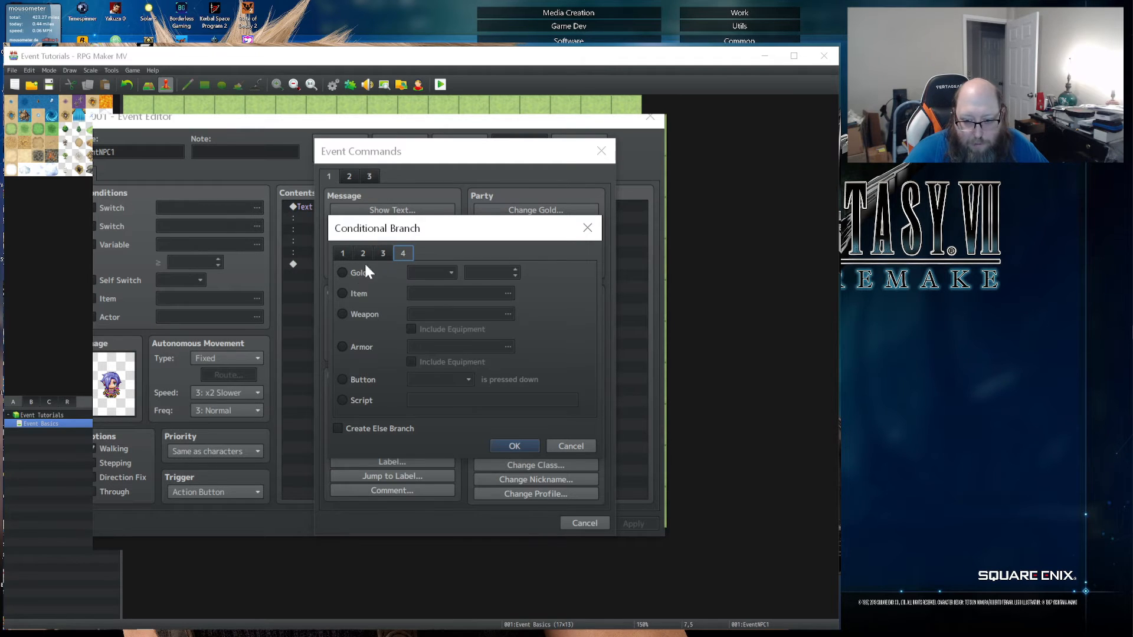
pyautogui.click(363, 314)
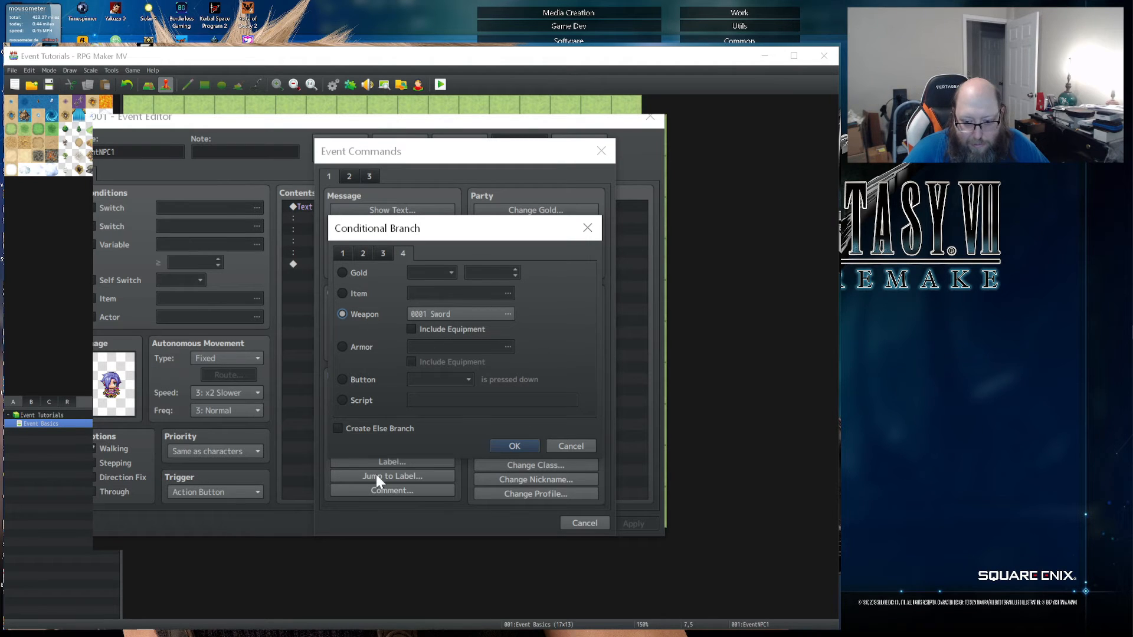
pyautogui.click(354, 381)
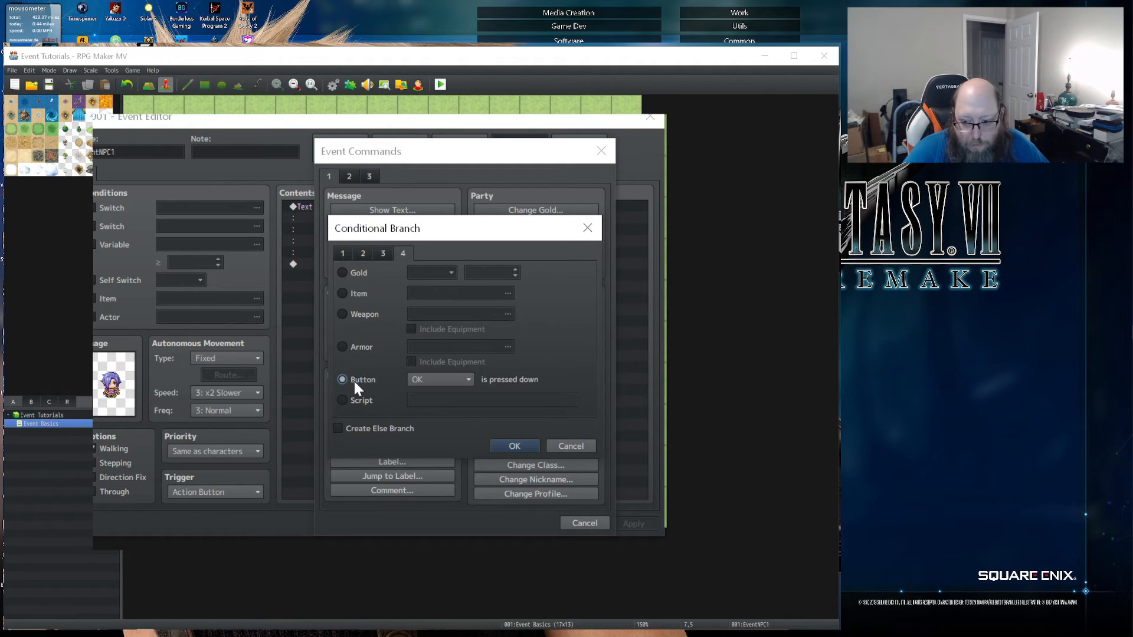
pyautogui.click(442, 381)
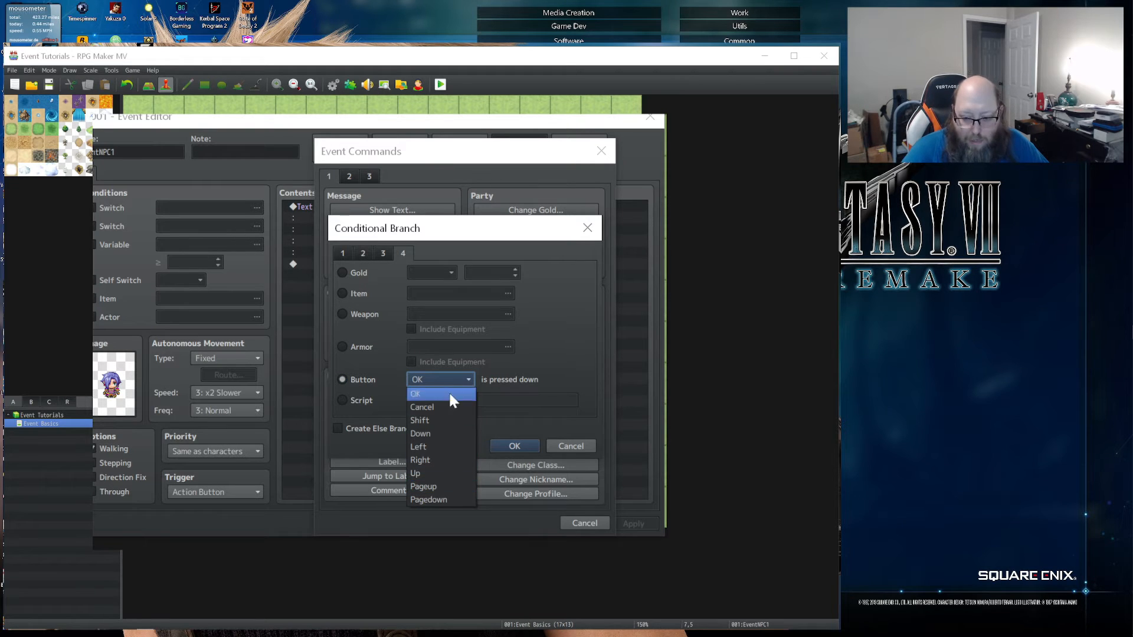
pyautogui.click(544, 345)
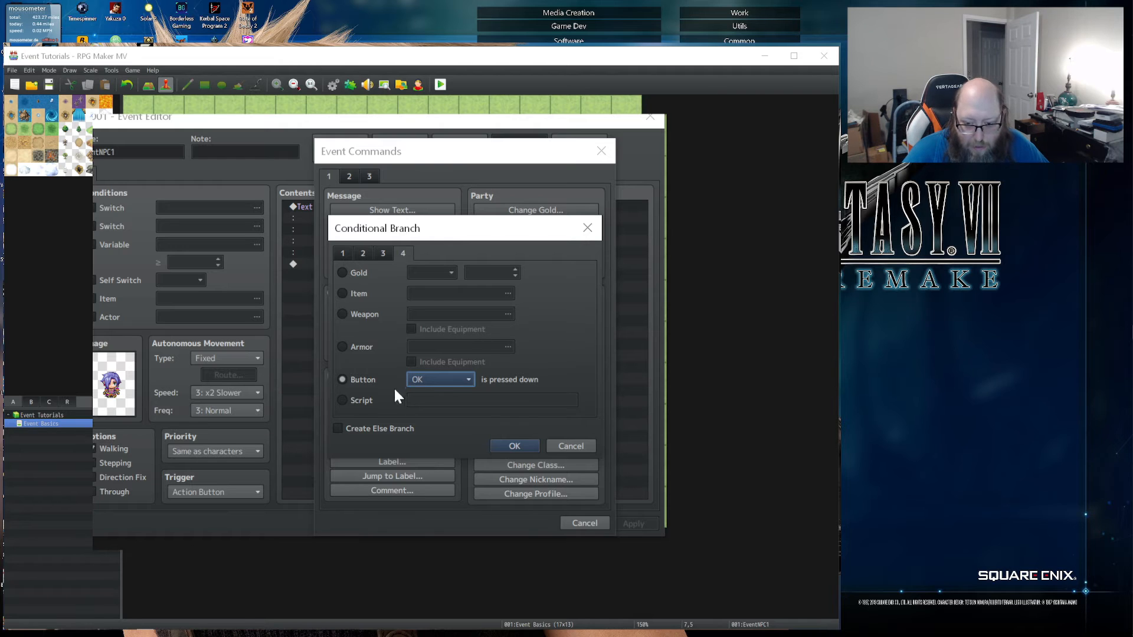
pyautogui.click(342, 400)
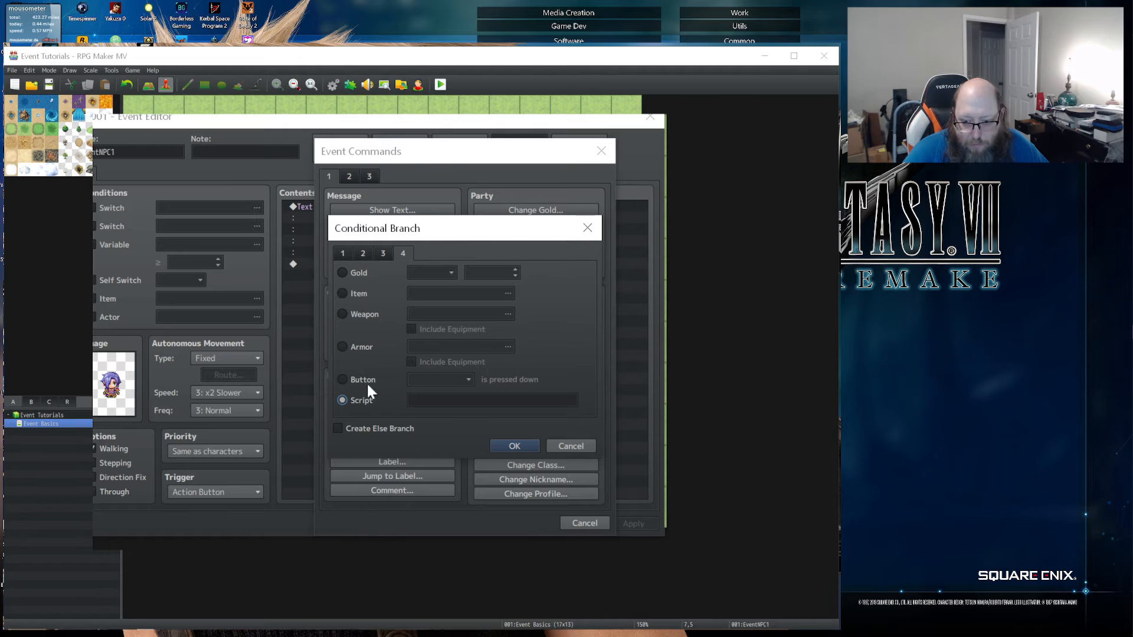
# - Add the Conditional Branch with the empty Script condition and an Else branch to the event contents
pyautogui.click(342, 253)
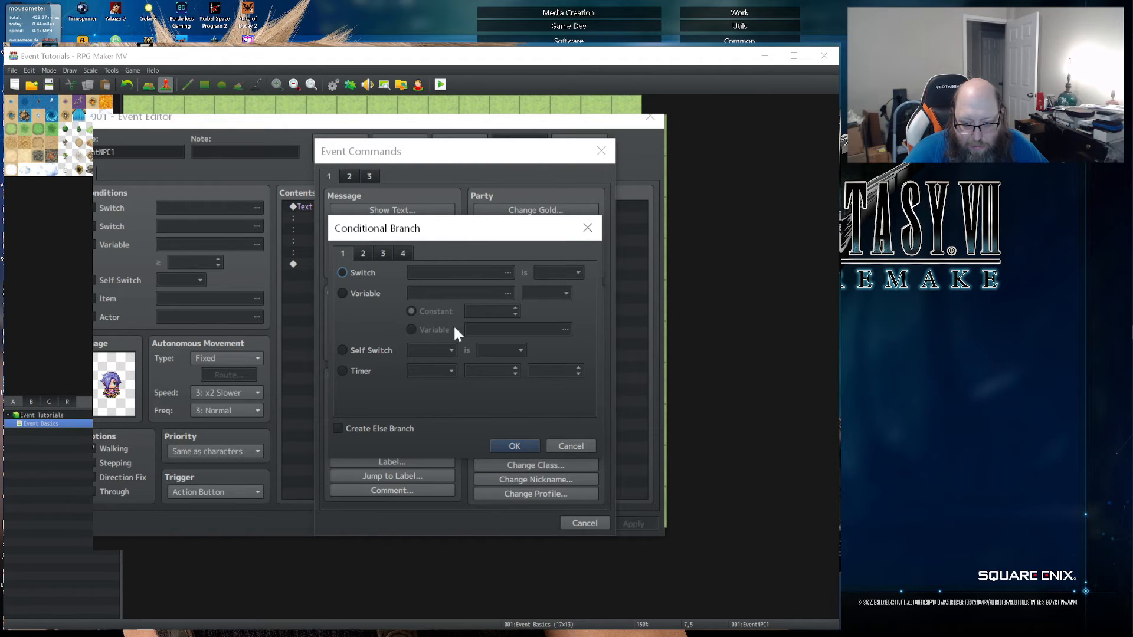
pyautogui.click(357, 429)
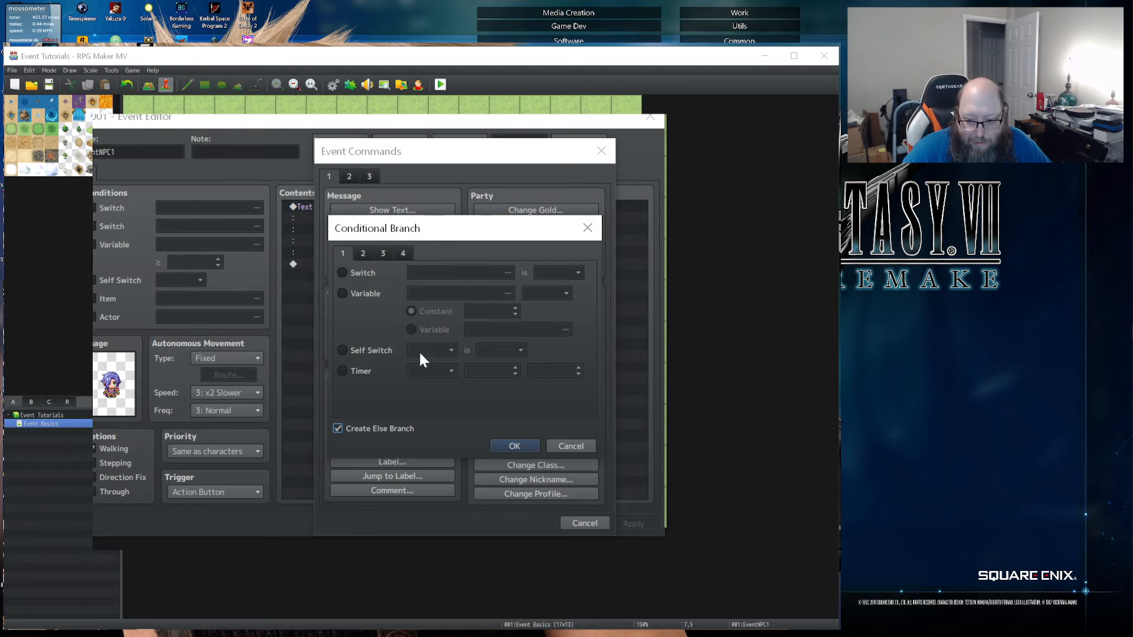
pyautogui.click(520, 449)
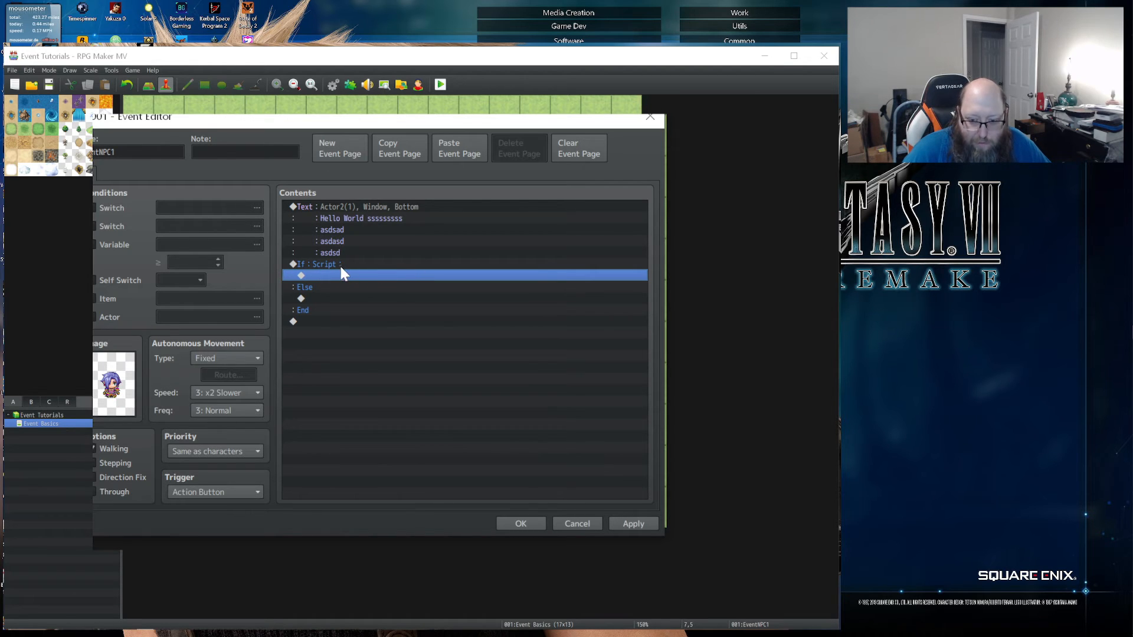
# - Nest a Conditional Branch checking that switch Opened Chest is ON inside the Else branch
pyautogui.doubleClick(328, 298)
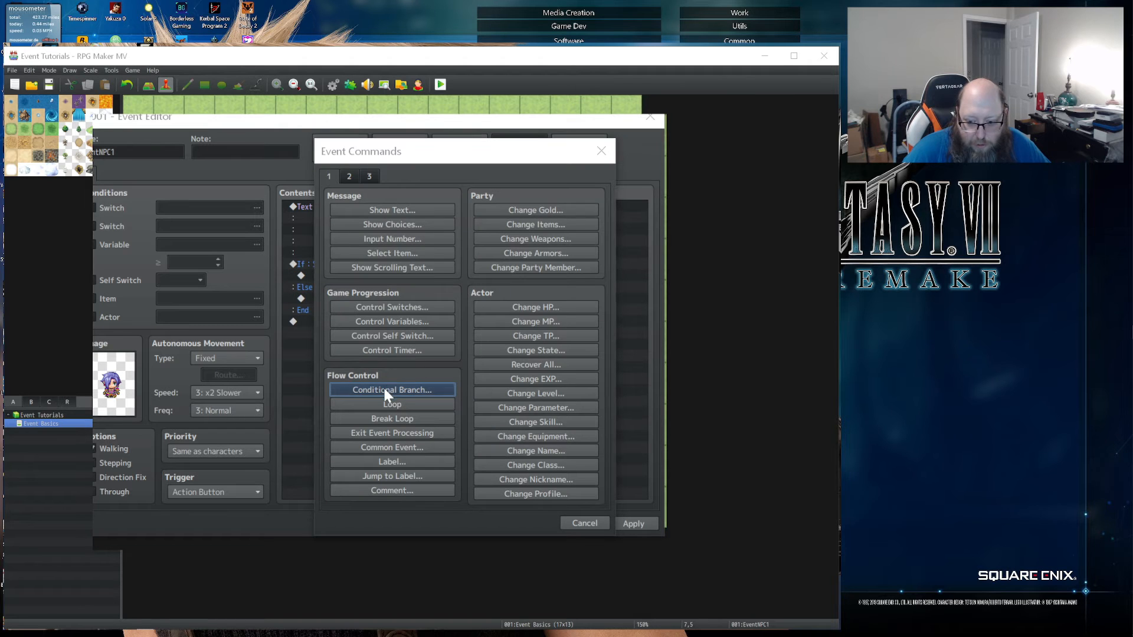
pyautogui.click(384, 390)
pyautogui.click(507, 444)
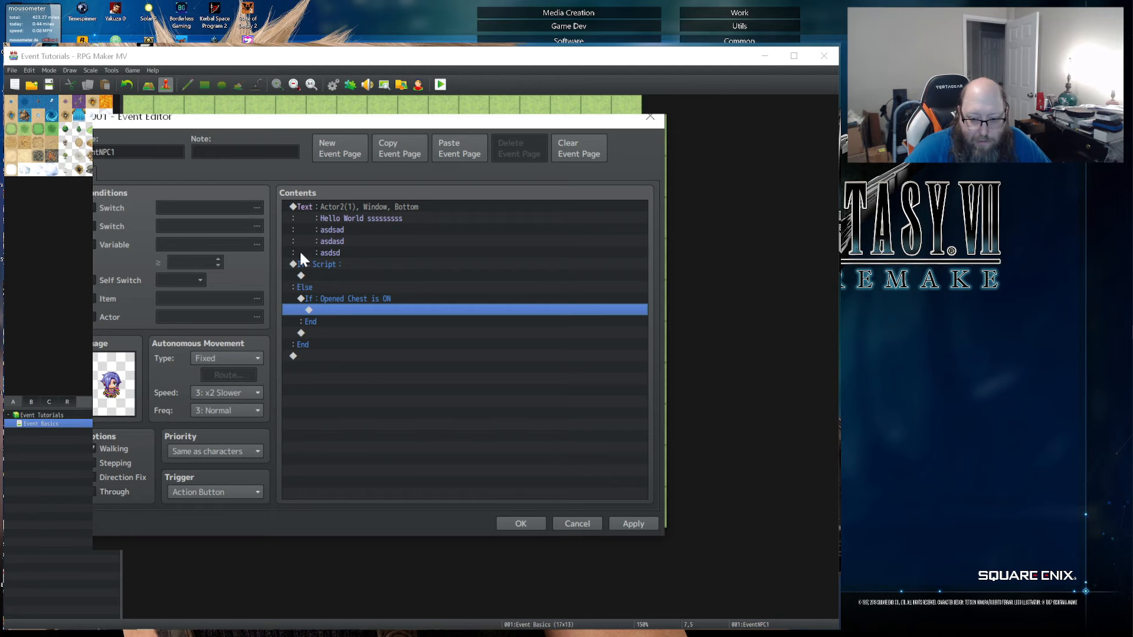
# - Delete the nested Opened Chest branch and the Script conditional branch from the event contents
pyautogui.click(339, 299)
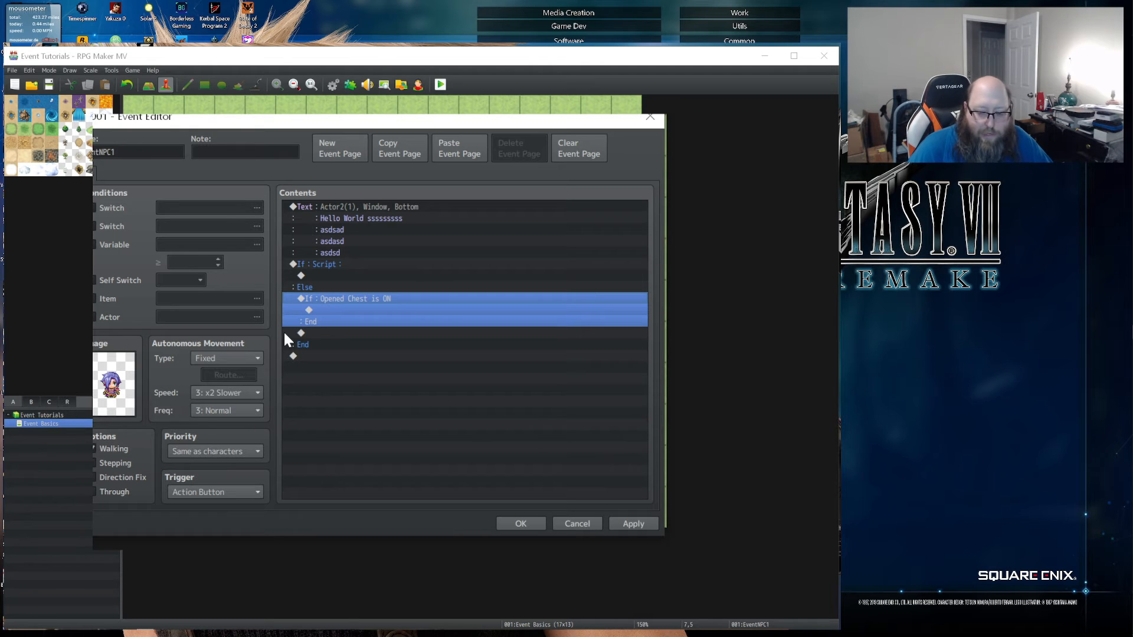
pyautogui.press('Delete')
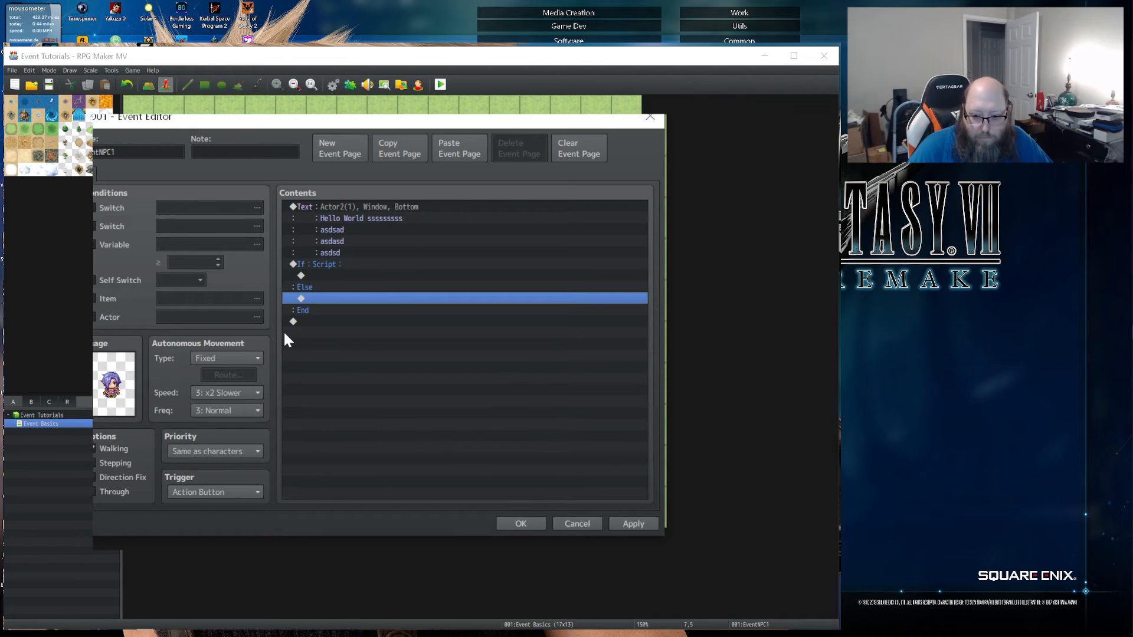
pyautogui.click(306, 265)
pyautogui.press('Delete')
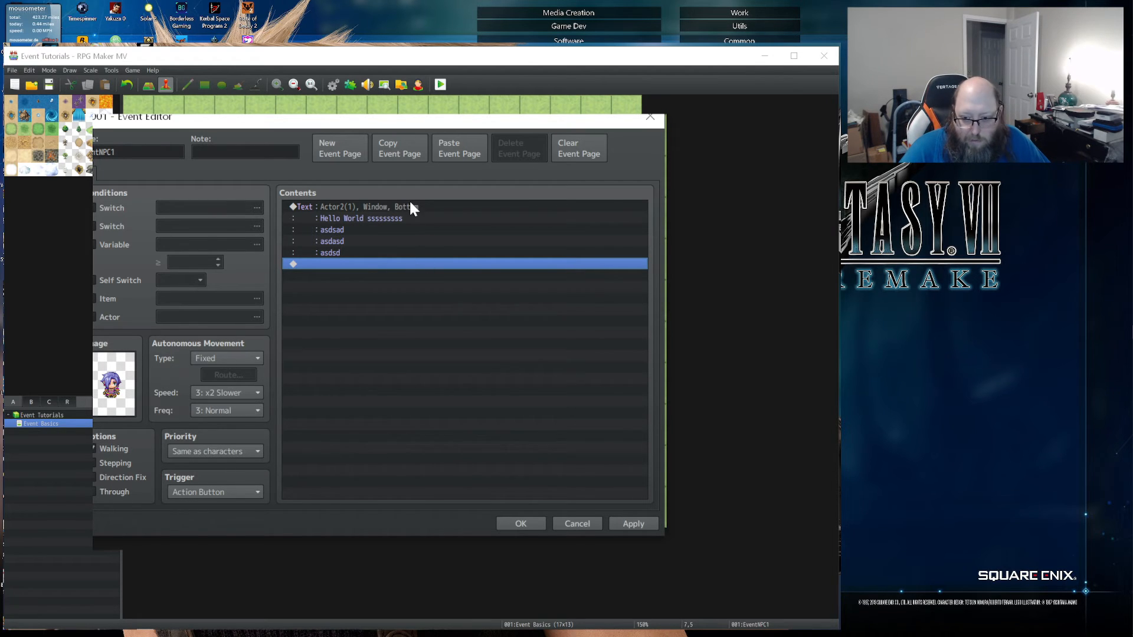
# - Add a Conditional Branch after the text, checking that switch 0001 Opened Chest is ON, with an Else branch
pyautogui.doubleClick(363, 265)
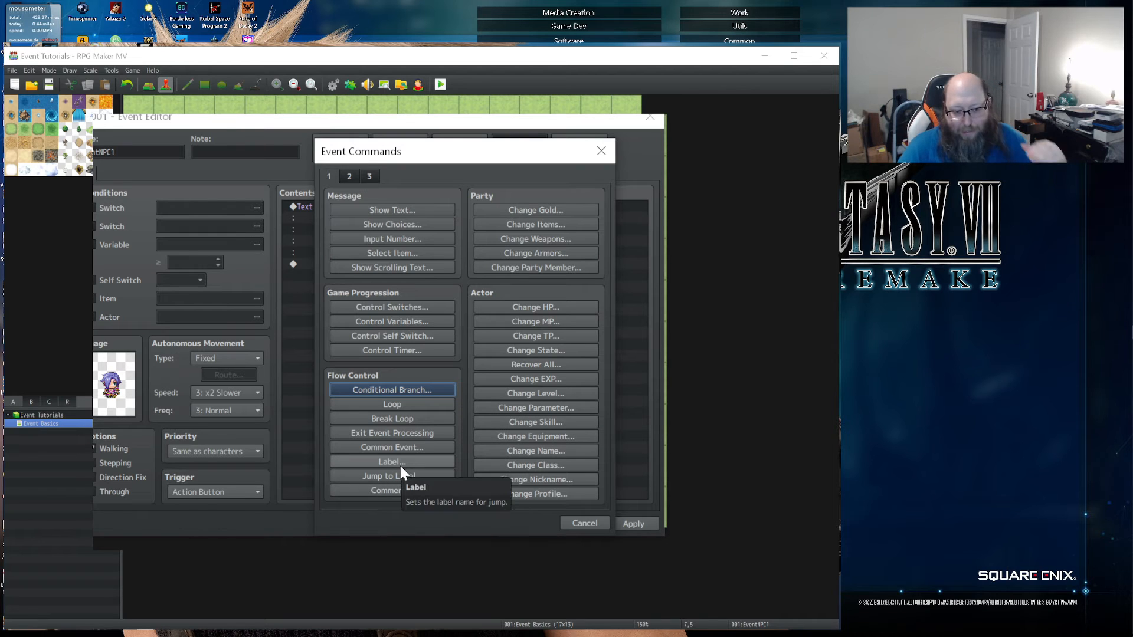
pyautogui.click(389, 390)
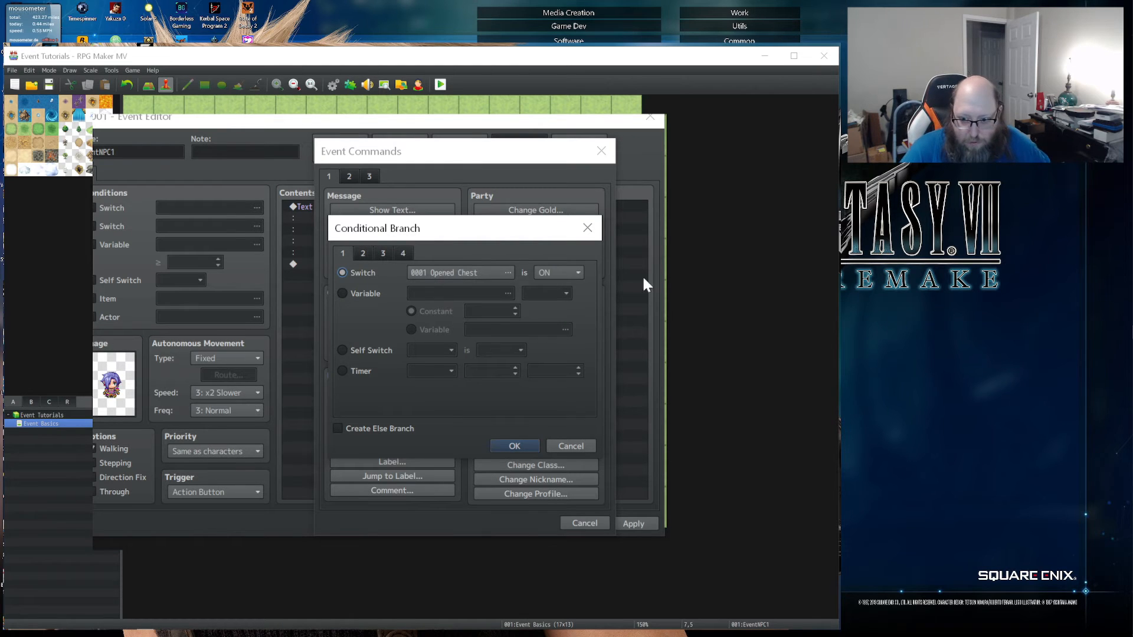
pyautogui.click(394, 431)
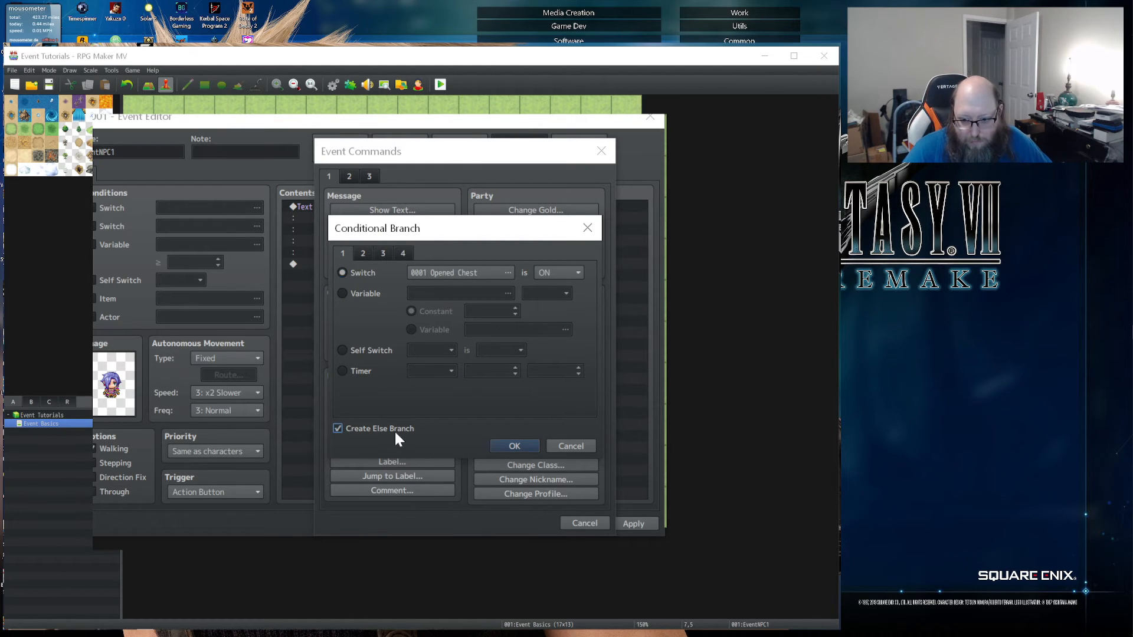
pyautogui.click(498, 445)
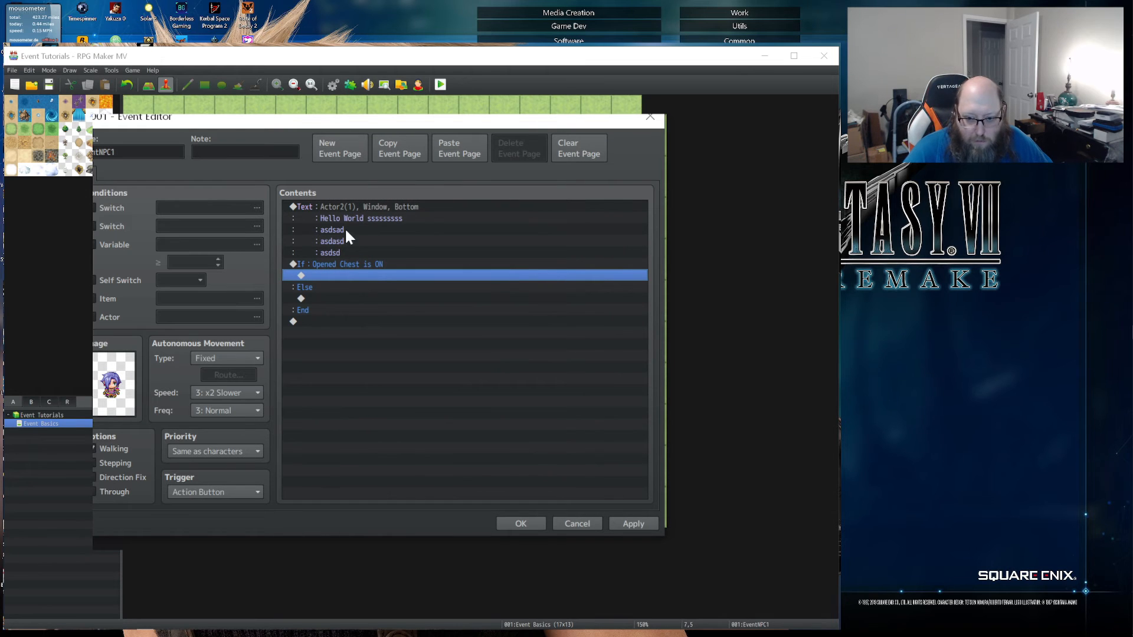
# - Copy the opening Hello World text command into both the If and Else branches of the Opened Chest condition
pyautogui.click(338, 203)
pyautogui.click(442, 217)
pyautogui.click(356, 274)
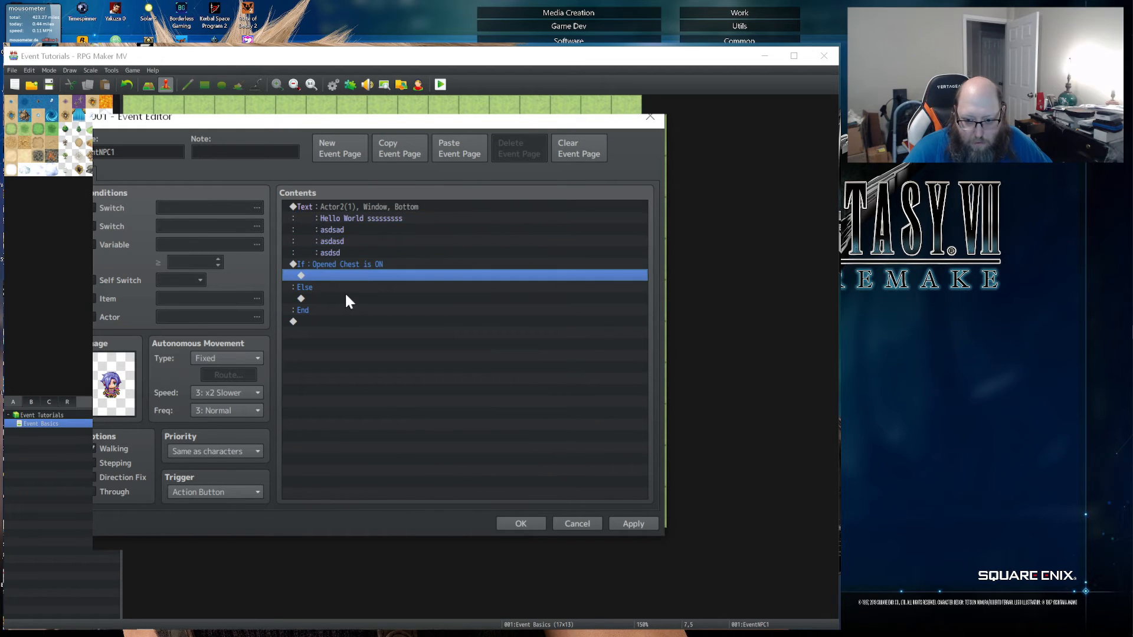
pyautogui.click(360, 206)
pyautogui.hotkey('ctrl', 'c')
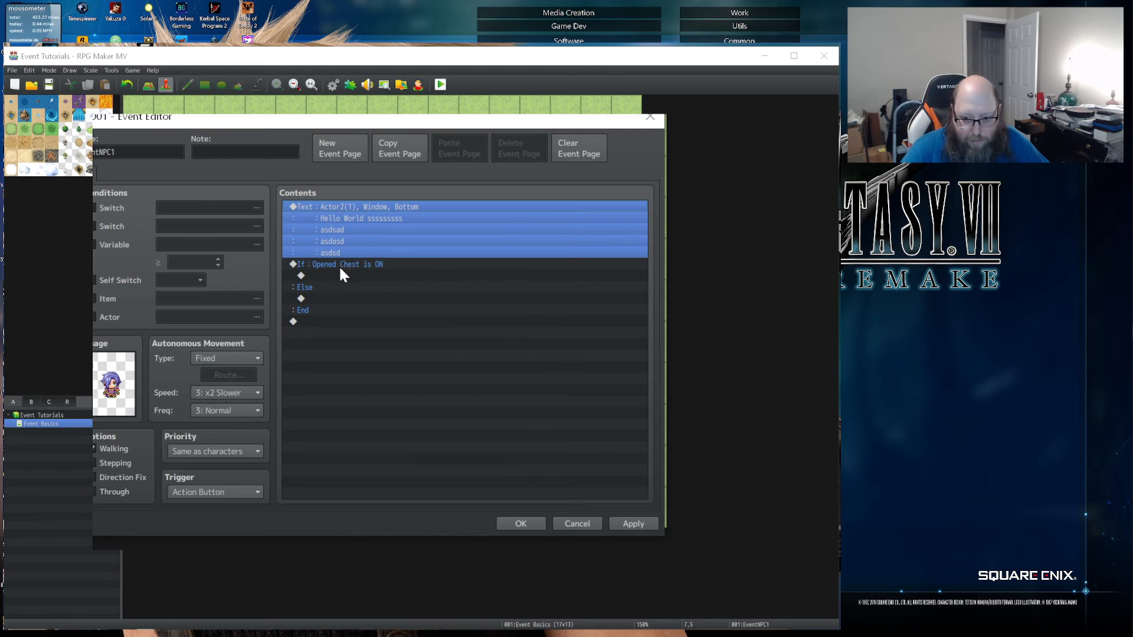
pyautogui.click(336, 274)
pyautogui.hotkey('ctrl', 'v')
pyautogui.click(338, 354)
pyautogui.hotkey('ctrl', 'v')
# - Replace the Else branch's message with "The world says hello" followed by three lines containing "v"
pyautogui.doubleClick(339, 356)
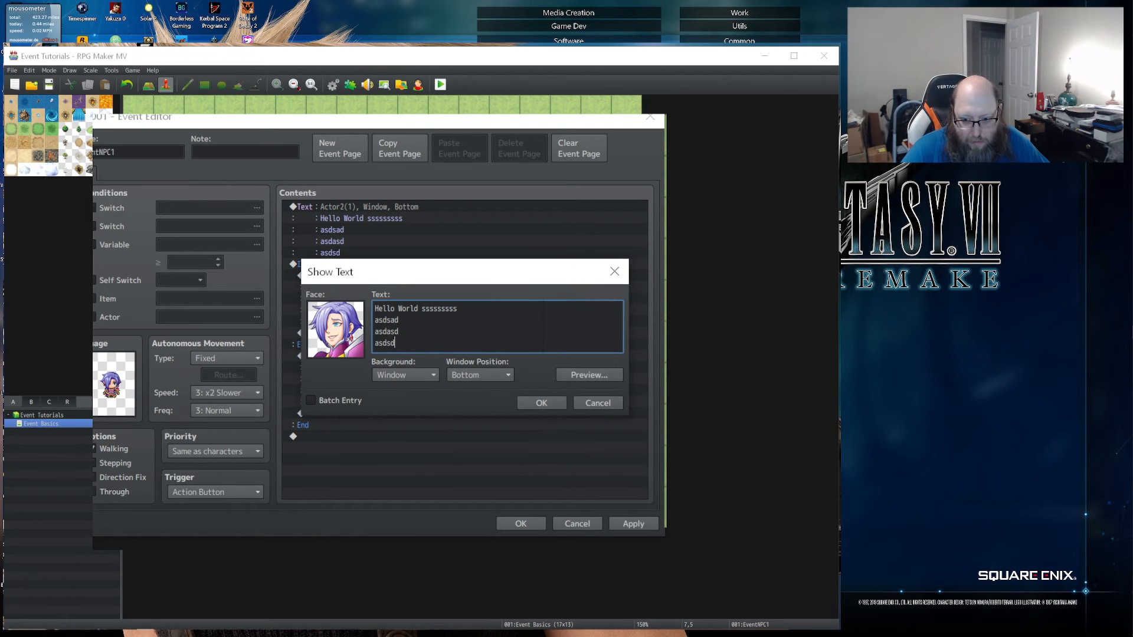
pyautogui.hotkey('ctrl', 'a')
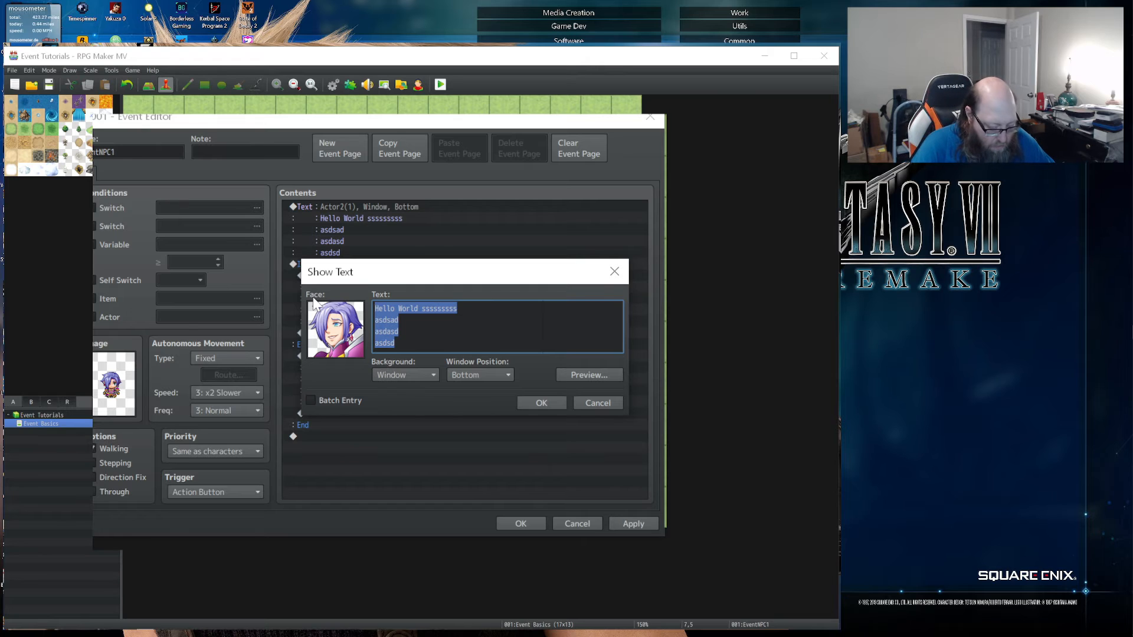
pyautogui.write('The')
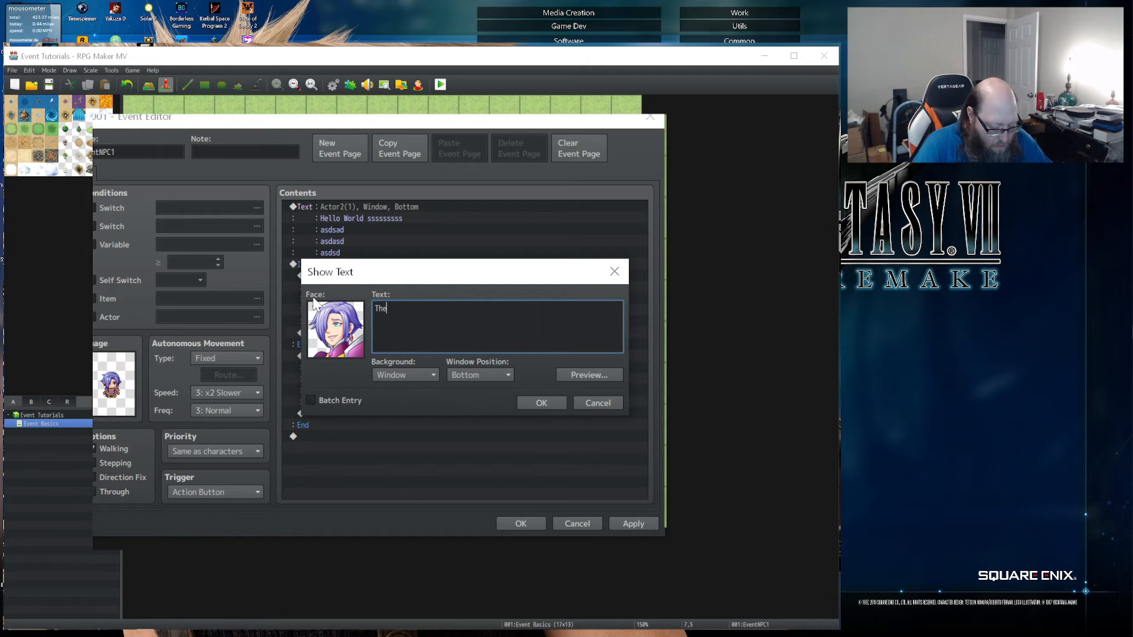
pyautogui.write(' world says hello')
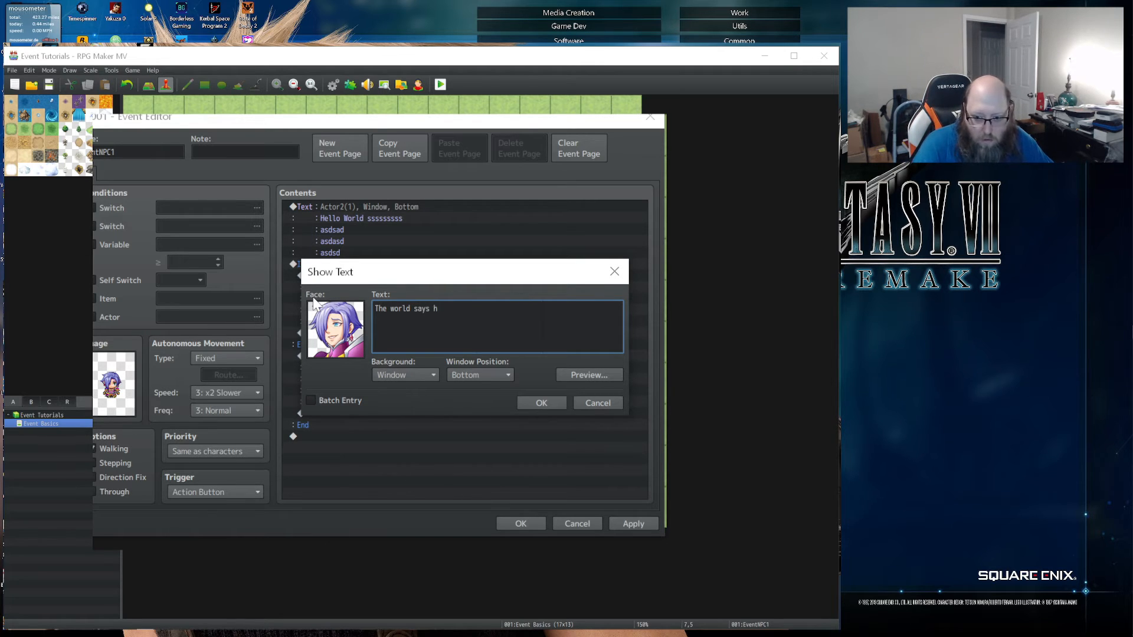
pyautogui.press('Return')
pyautogui.write('v')
pyautogui.press('Return')
pyautogui.write('v')
pyautogui.press('Return')
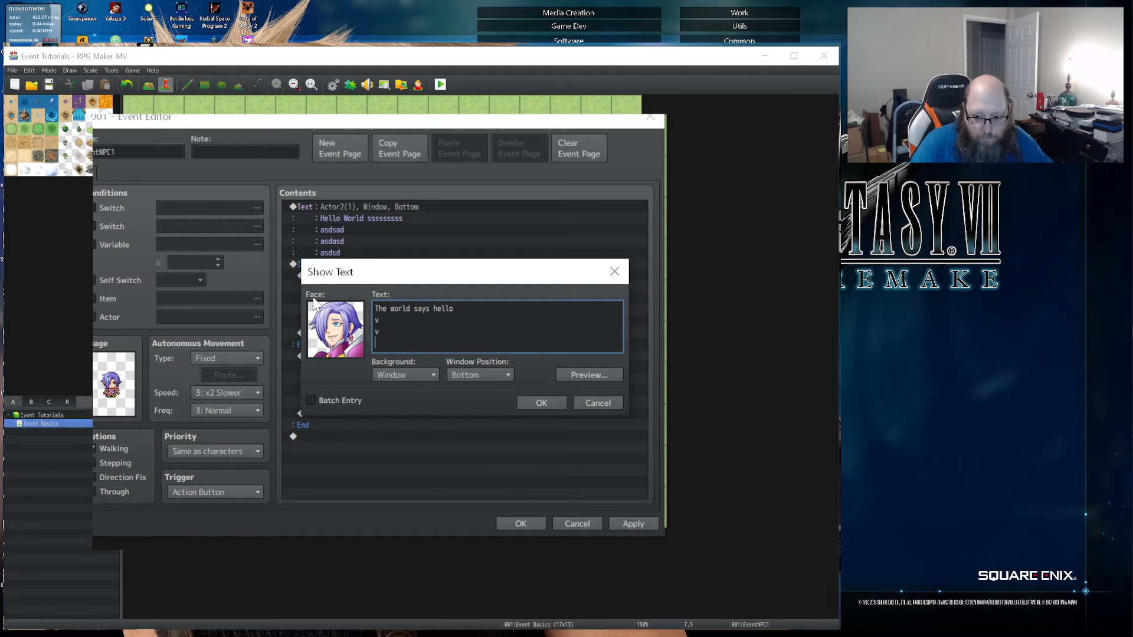
pyautogui.write('v')
pyautogui.press('Return')
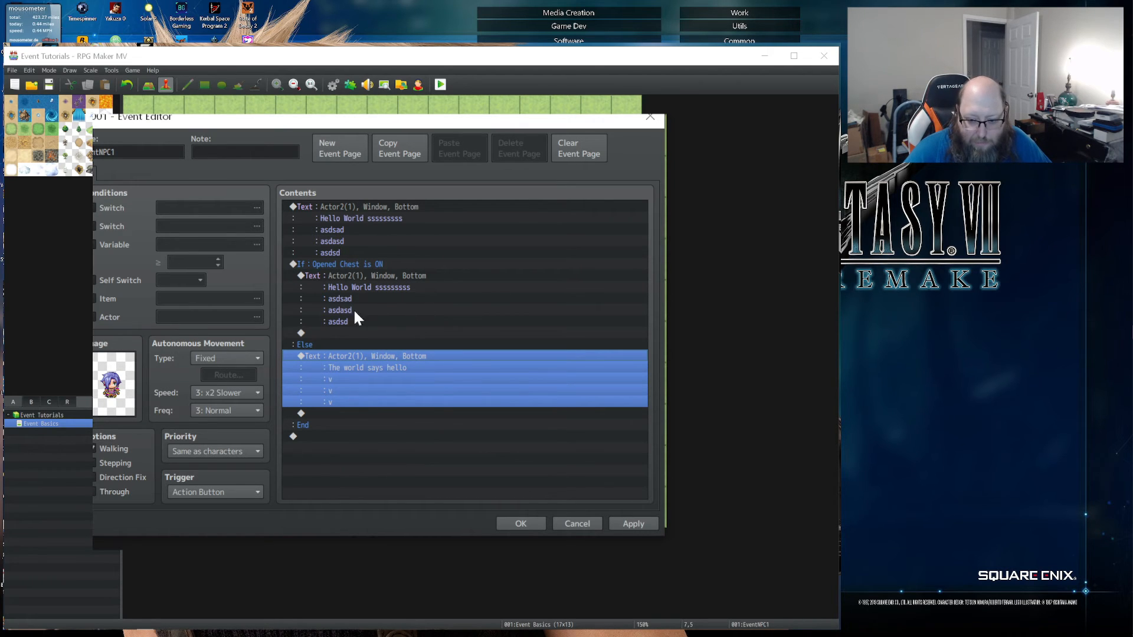
# - Add a Label named CondBranch1True after the end of the conditional branch
pyautogui.click(389, 446)
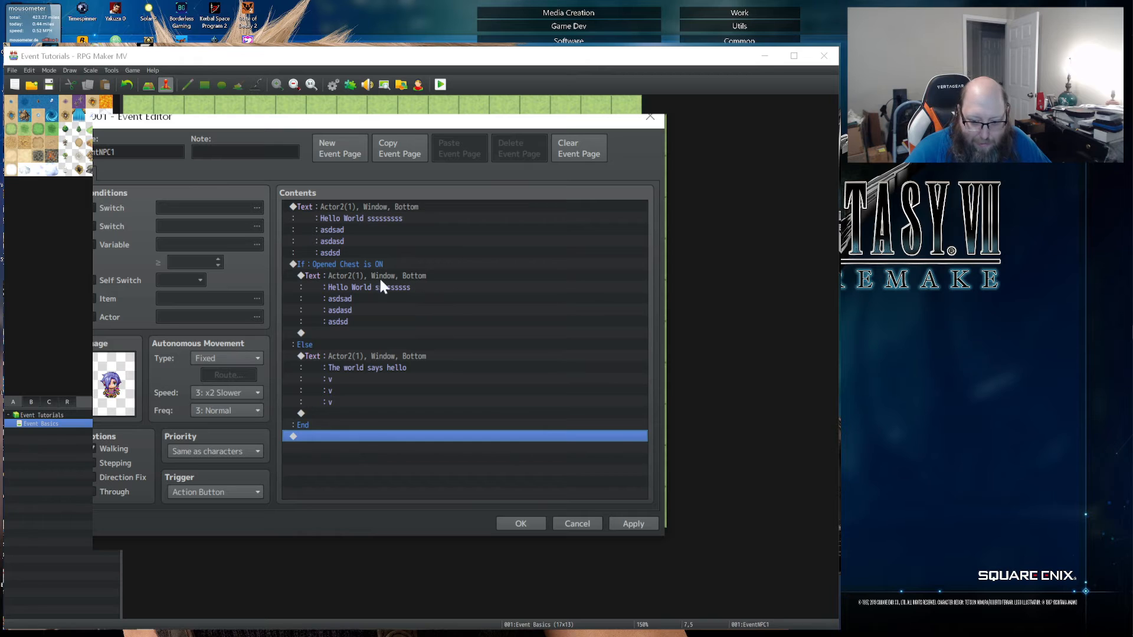
pyautogui.doubleClick(321, 437)
pyautogui.click(377, 462)
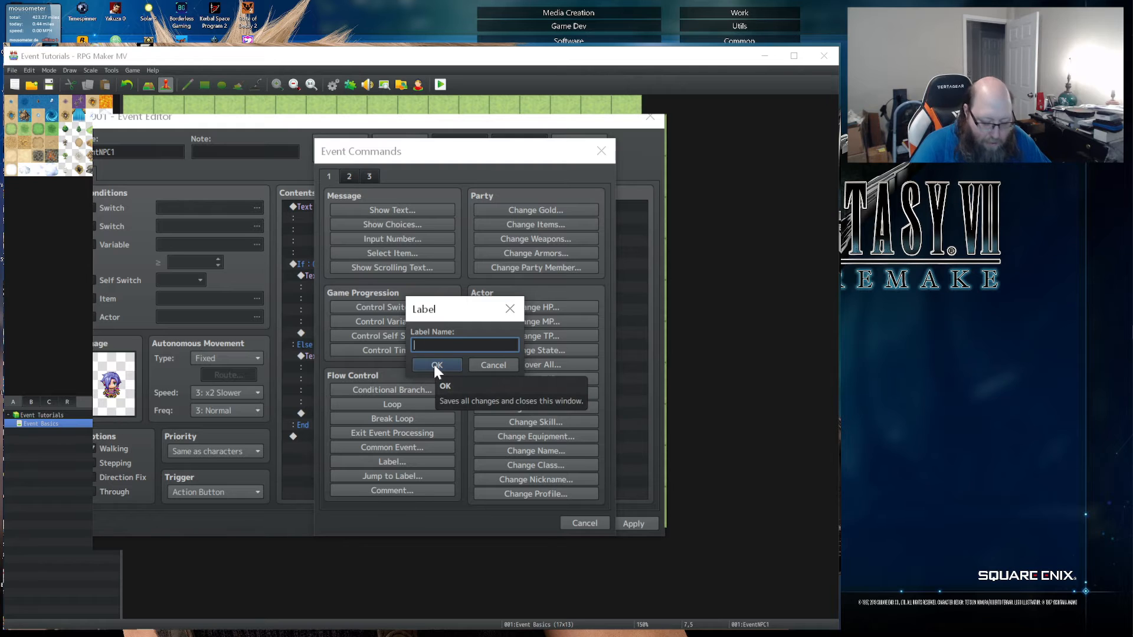
pyautogui.write('CondBranch')
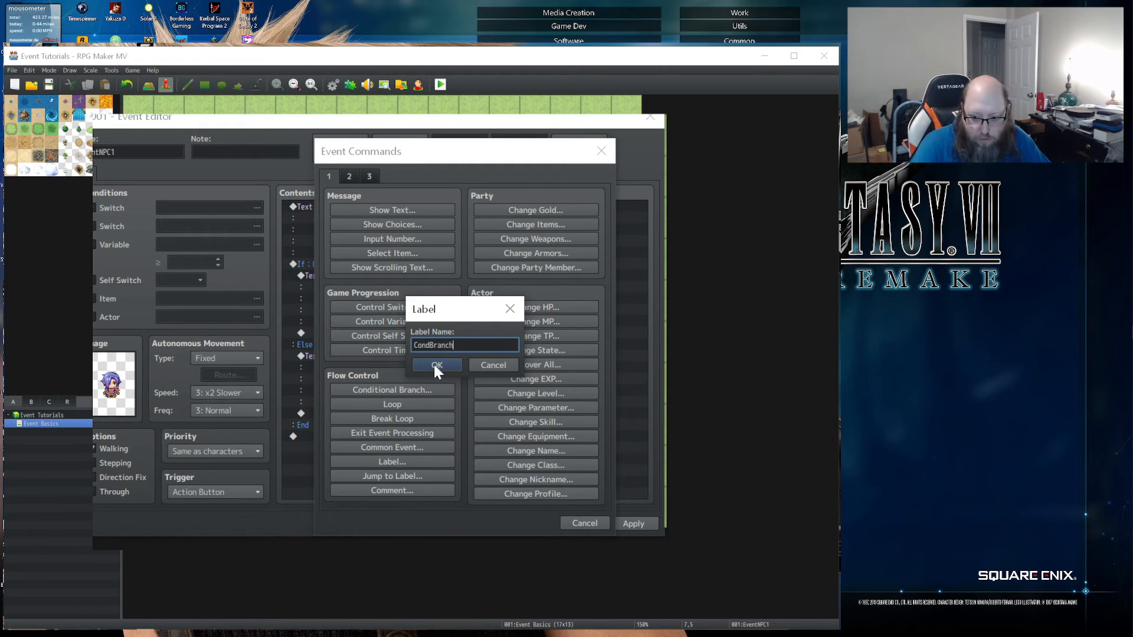
pyautogui.write('1True')
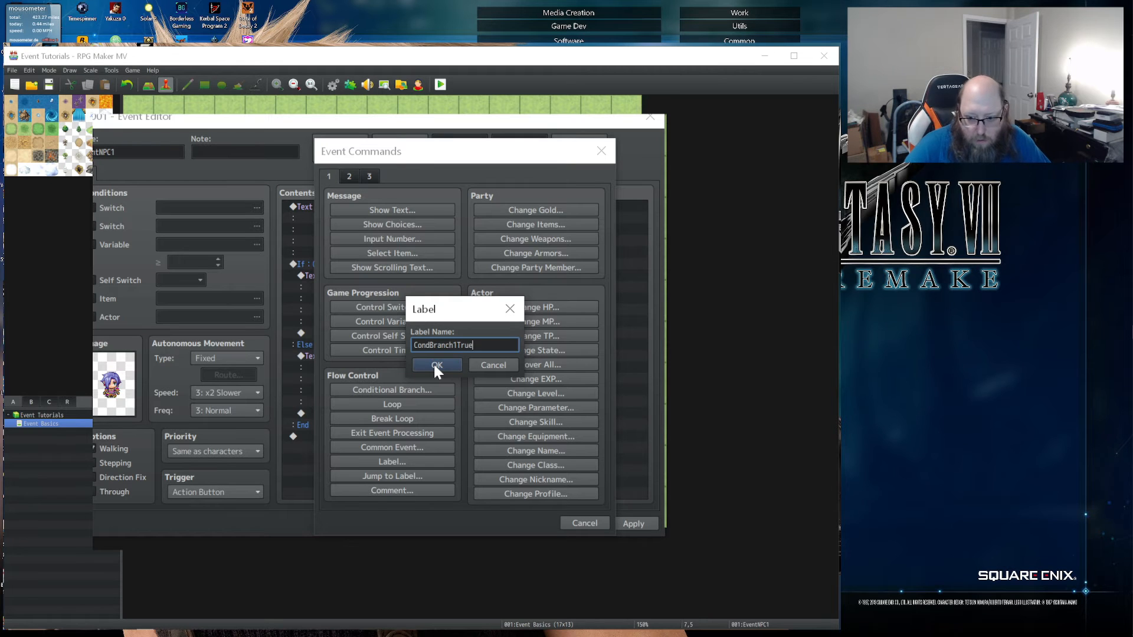
pyautogui.click(436, 364)
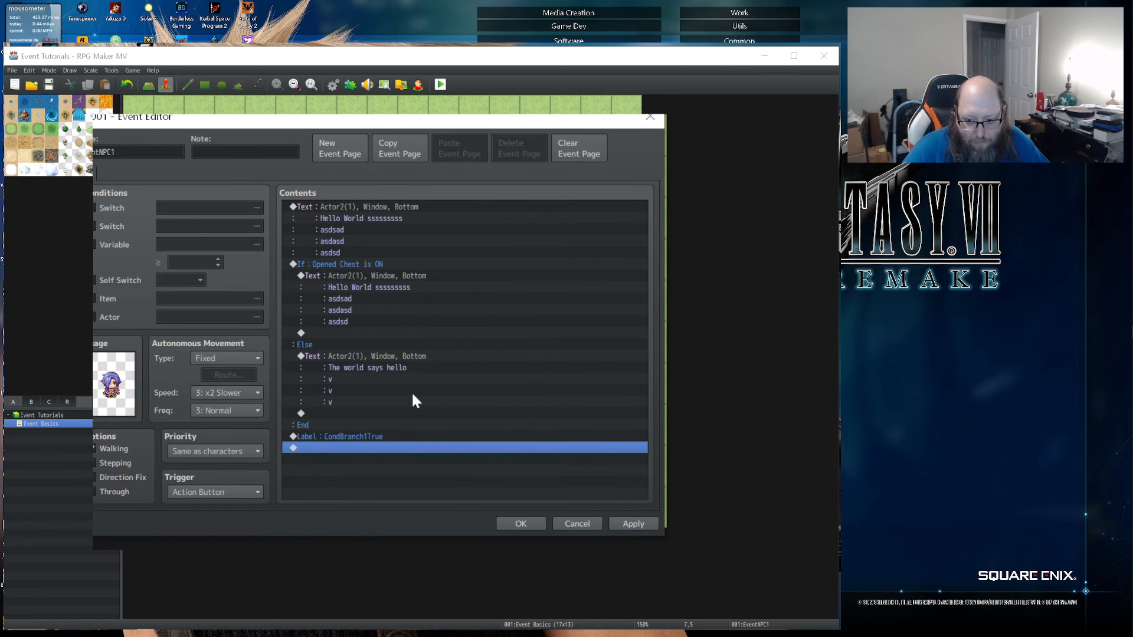
# - Move the If branch's Hello World text to below the CondBranch1True label, leaving that branch empty
pyautogui.click(339, 277)
pyautogui.hotkey('ctrl', 'c')
pyautogui.click(325, 448)
pyautogui.hotkey('ctrl', 'v')
pyautogui.click(359, 253)
pyautogui.click(354, 265)
pyautogui.press('Delete')
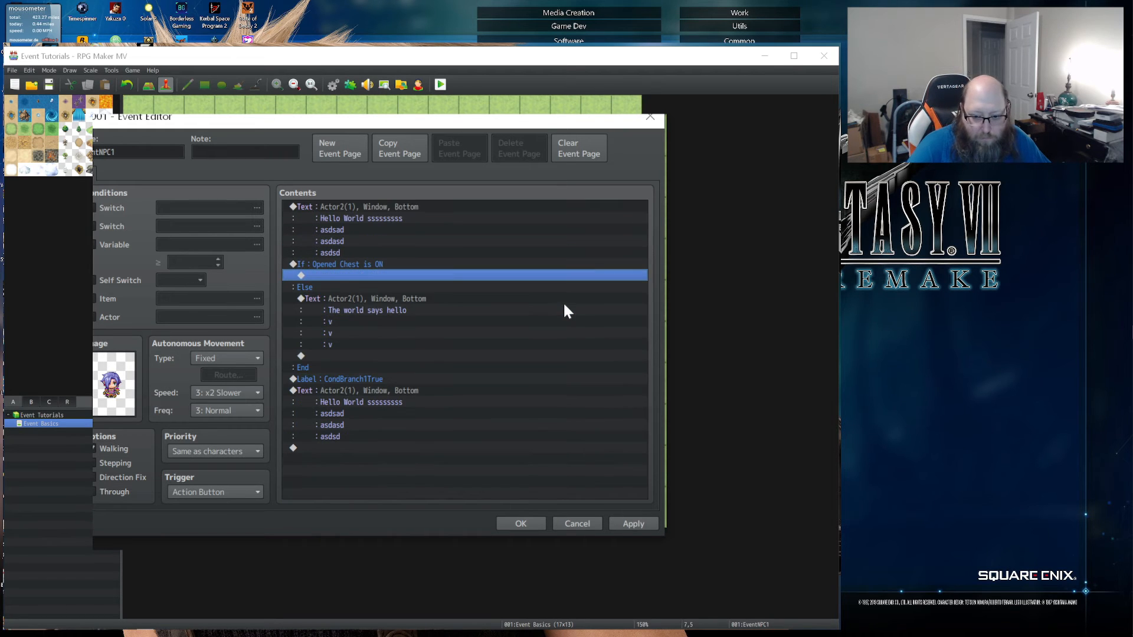
# - Add a Label named CondBranch1False at the end of the event contents
pyautogui.click(339, 448)
pyautogui.doubleClick(336, 446)
pyautogui.click(394, 463)
pyautogui.write('CondBranch1False')
pyautogui.click(437, 364)
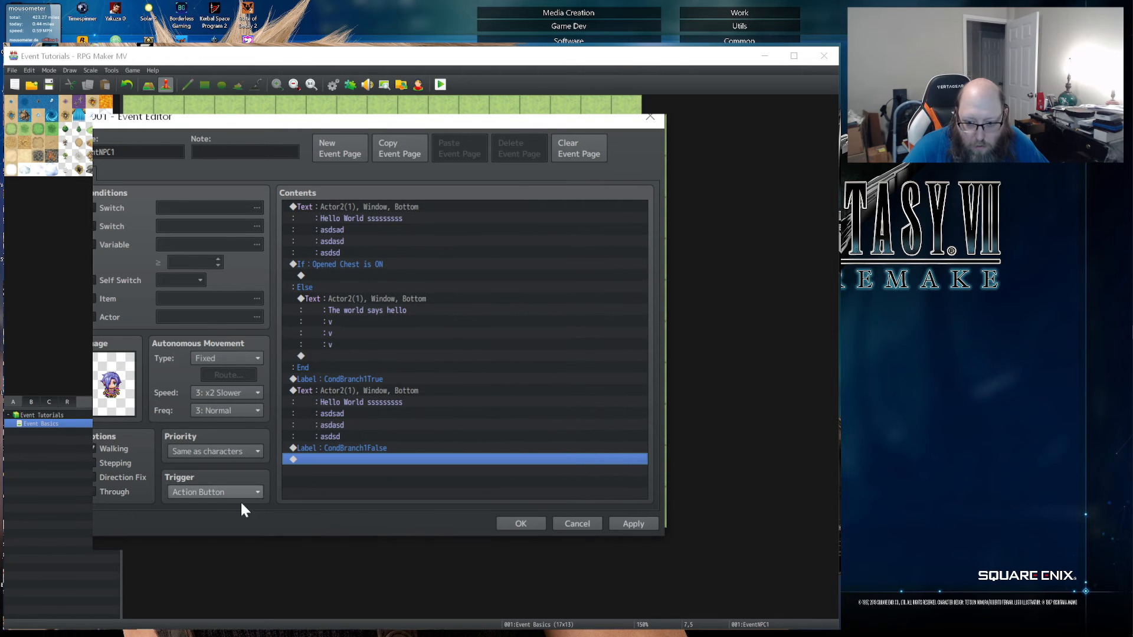
# - Move the Else branch's "The world says hello" text to below the CondBranch1False label
pyautogui.click(364, 302)
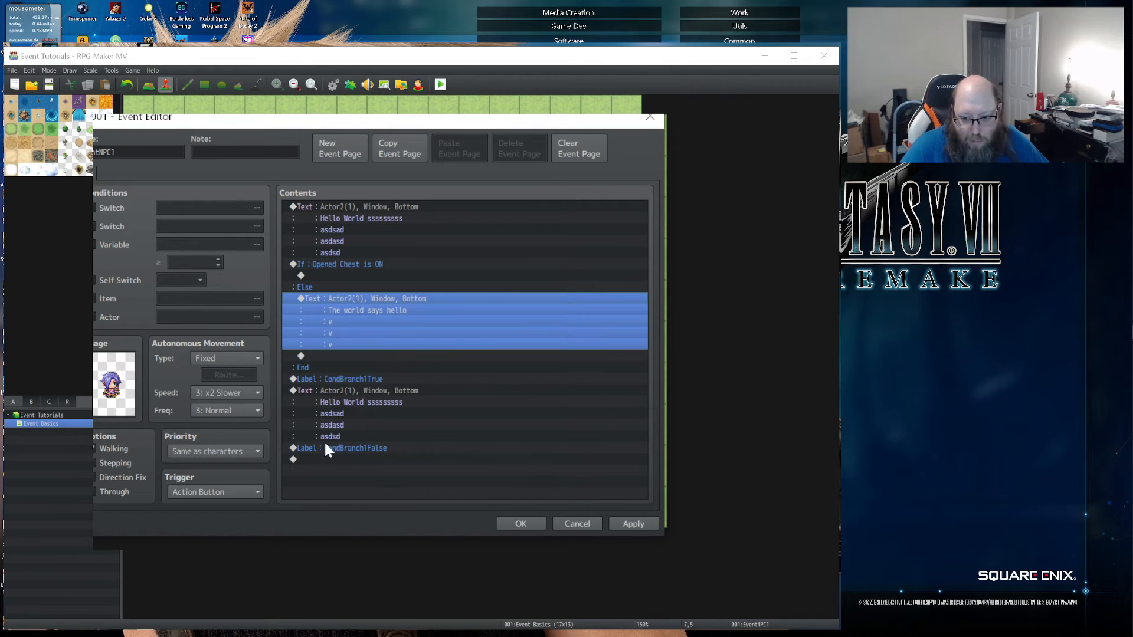
pyautogui.hotkey('ctrl', 'c')
pyautogui.click(328, 457)
pyautogui.hotkey('ctrl', 'v')
pyautogui.click(336, 274)
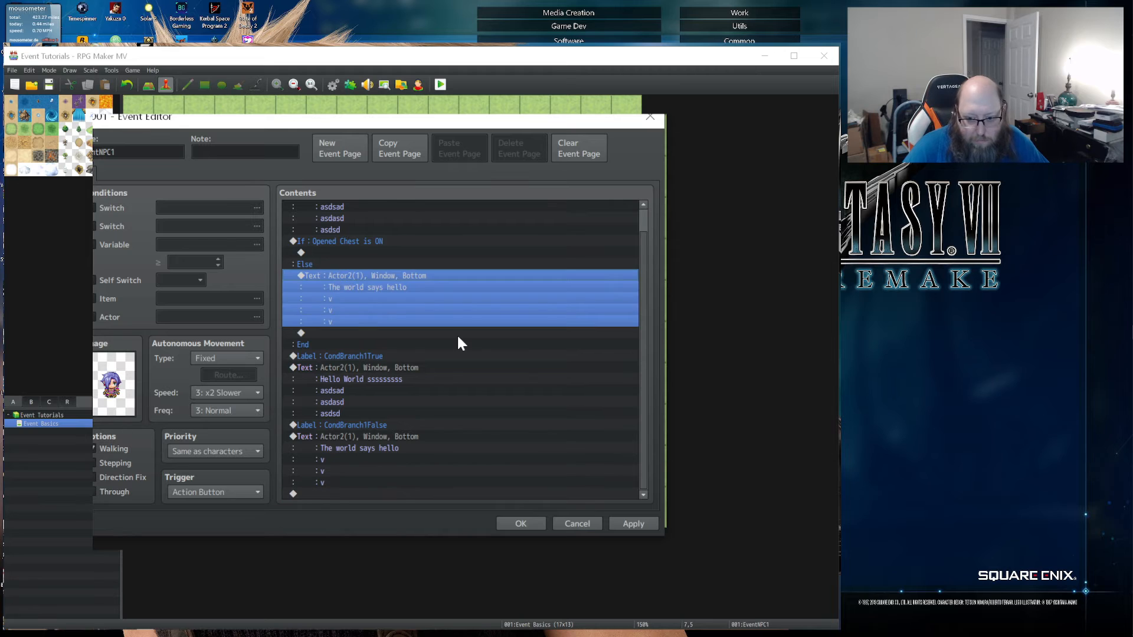
pyautogui.press('Delete')
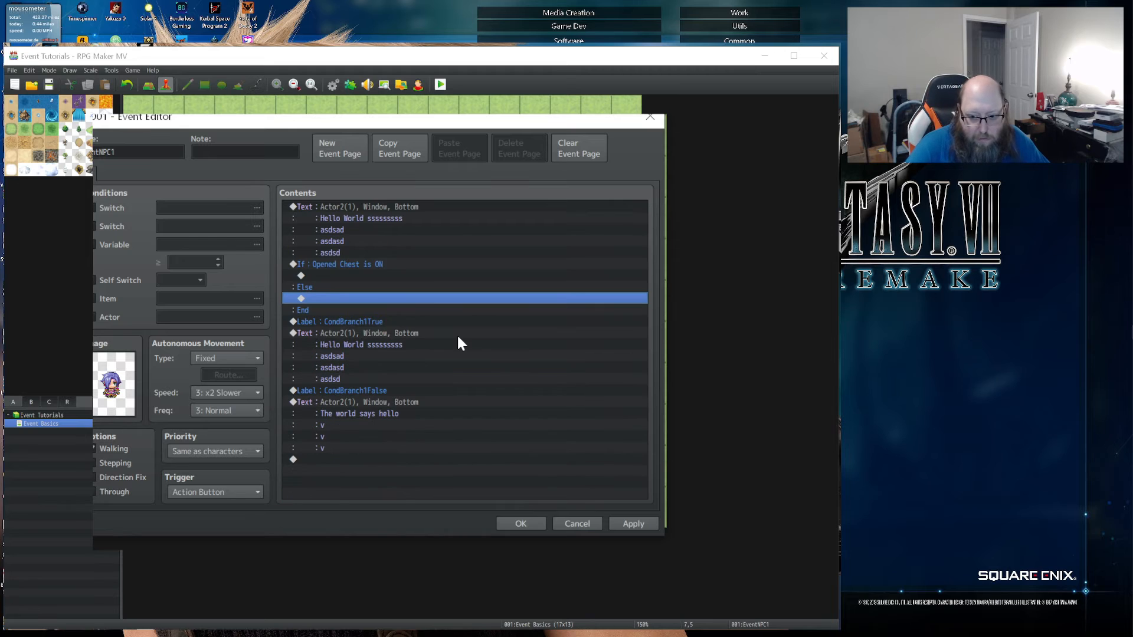
# - Add a Jump to Label command targeting CondBranch1True inside the If branch
pyautogui.doubleClick(332, 274)
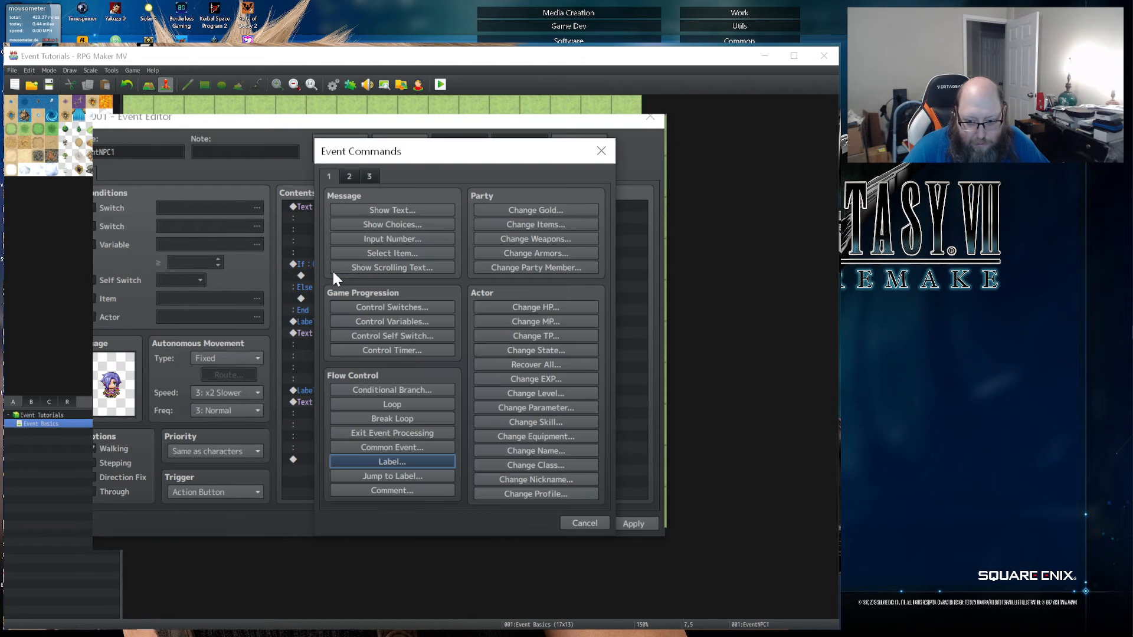
pyautogui.click(390, 474)
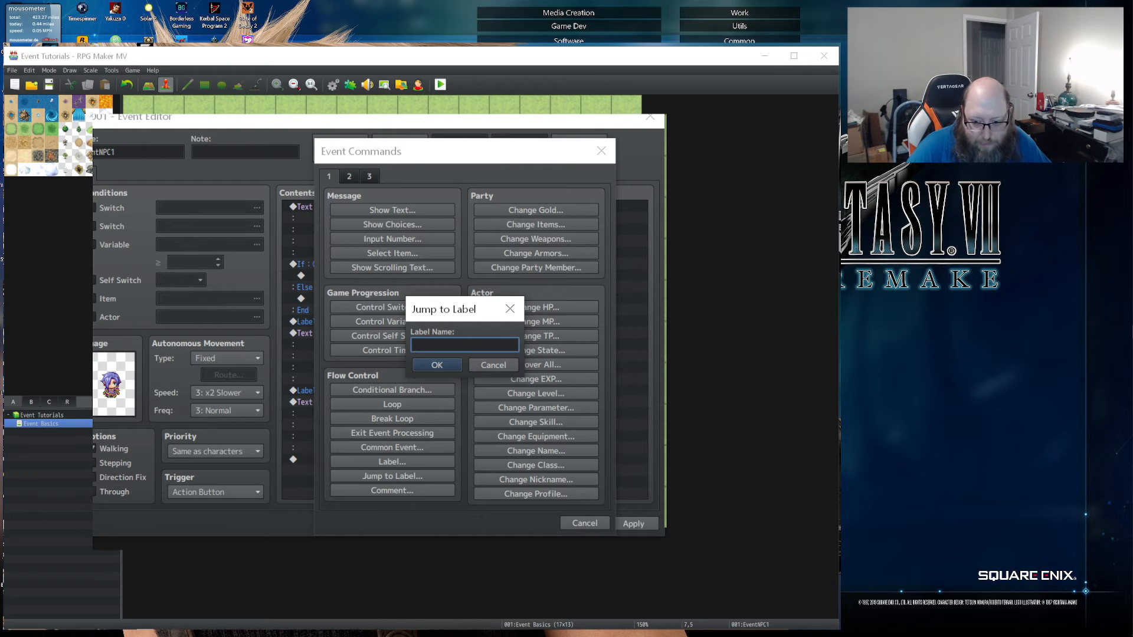
pyautogui.write('ond')
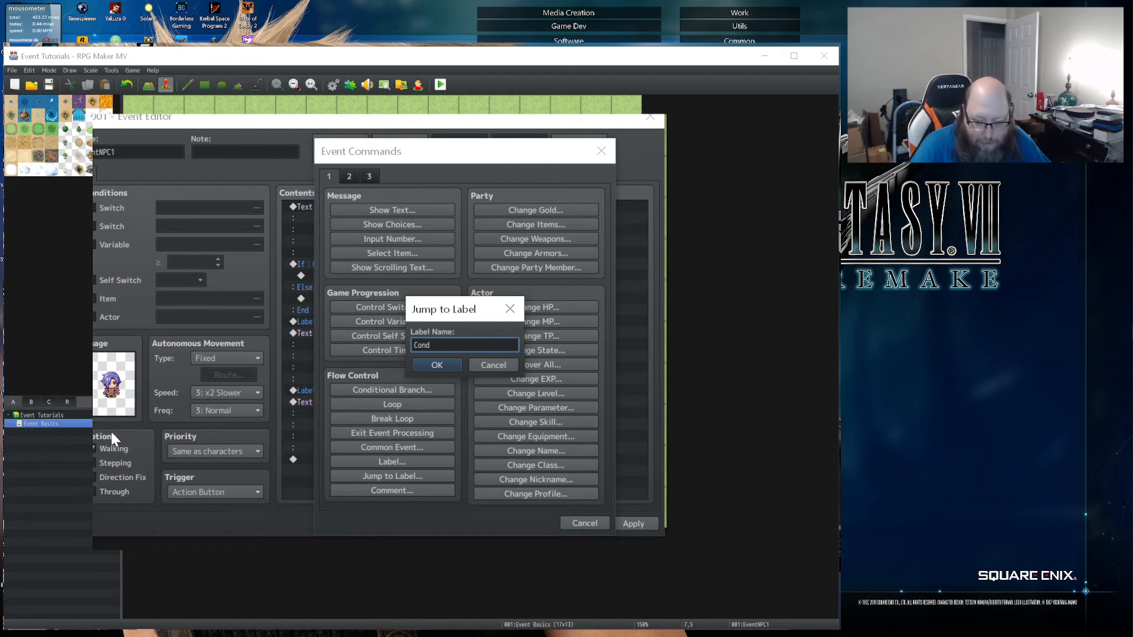
pyautogui.write('Branch1True')
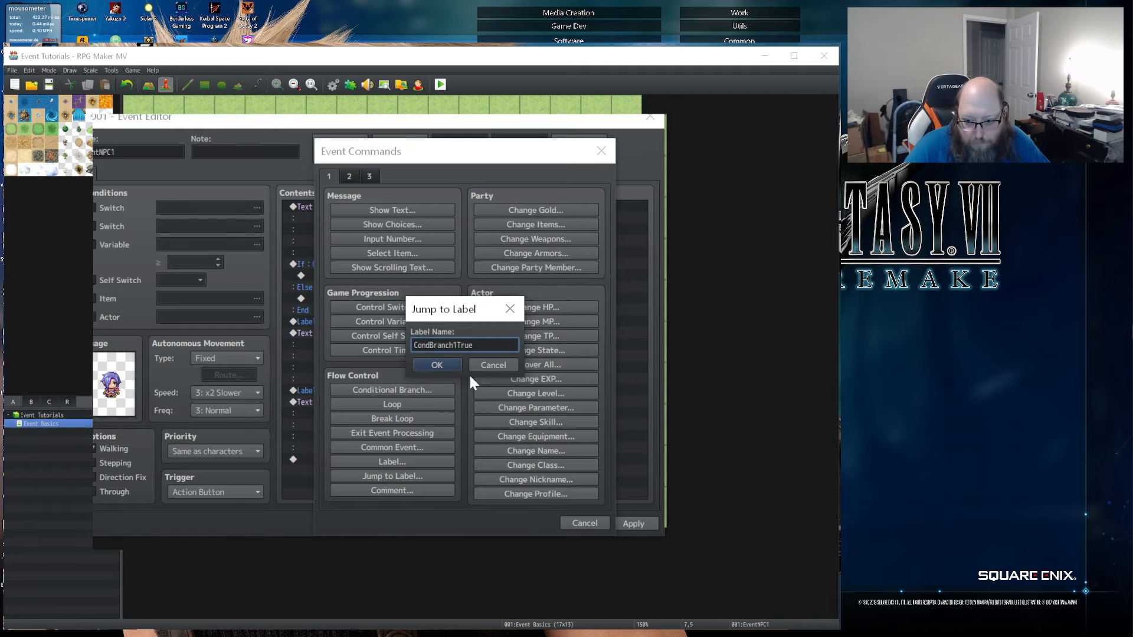
pyautogui.click(459, 366)
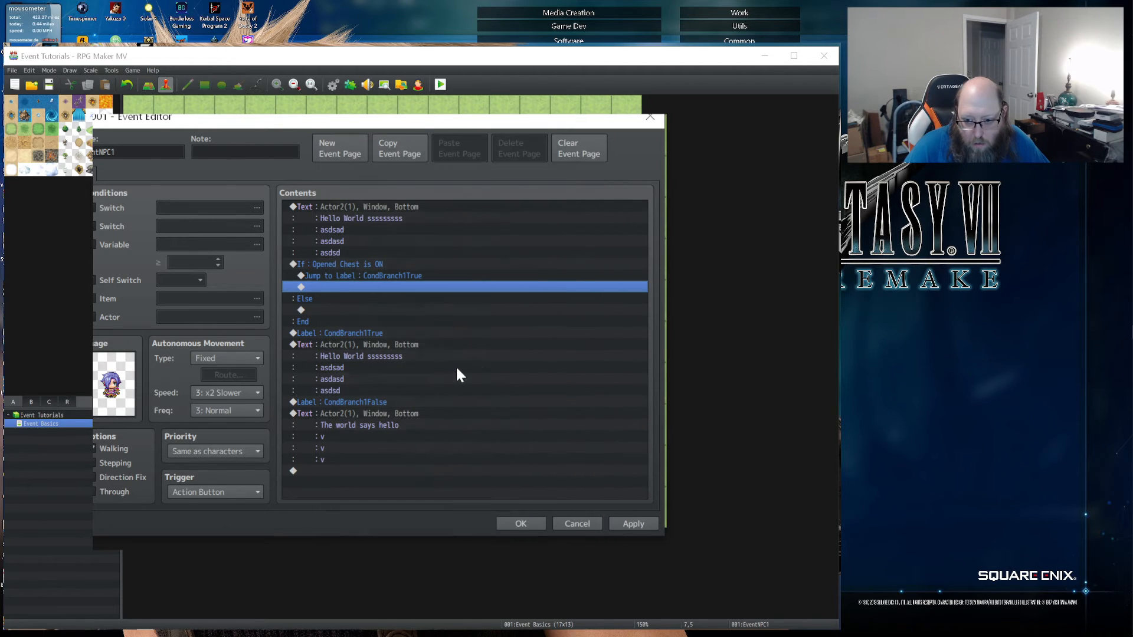
# - Copy the Jump to Label command into the Else branch and change its target to CondBranch1False
pyautogui.click(347, 276)
pyautogui.hotkey('ctrl', 'c')
pyautogui.click(330, 309)
pyautogui.hotkey('ctrl', 'v')
pyautogui.doubleClick(331, 310)
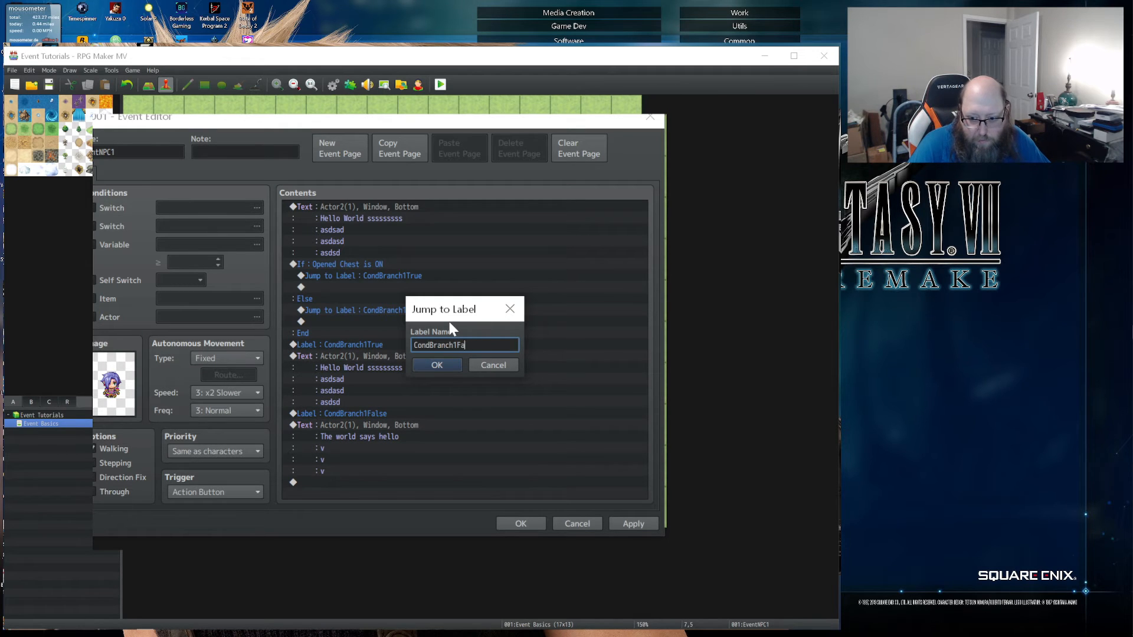
pyautogui.click(435, 363)
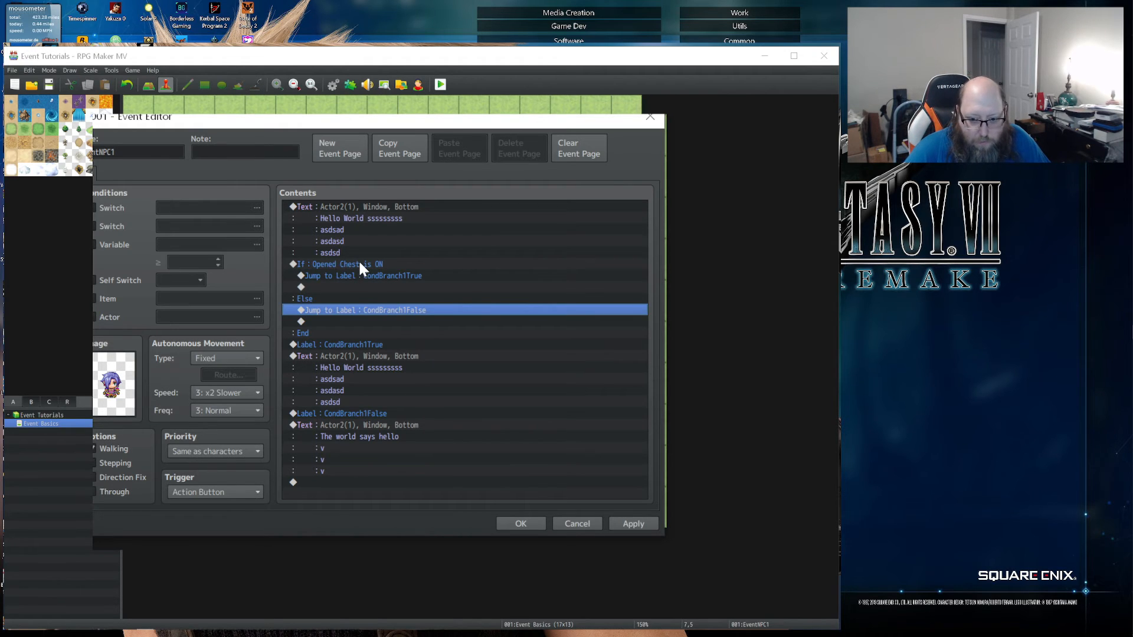
# - Insert an Exit Event Processing command between the Hello World text and the CondBranch1False label
pyautogui.click(357, 276)
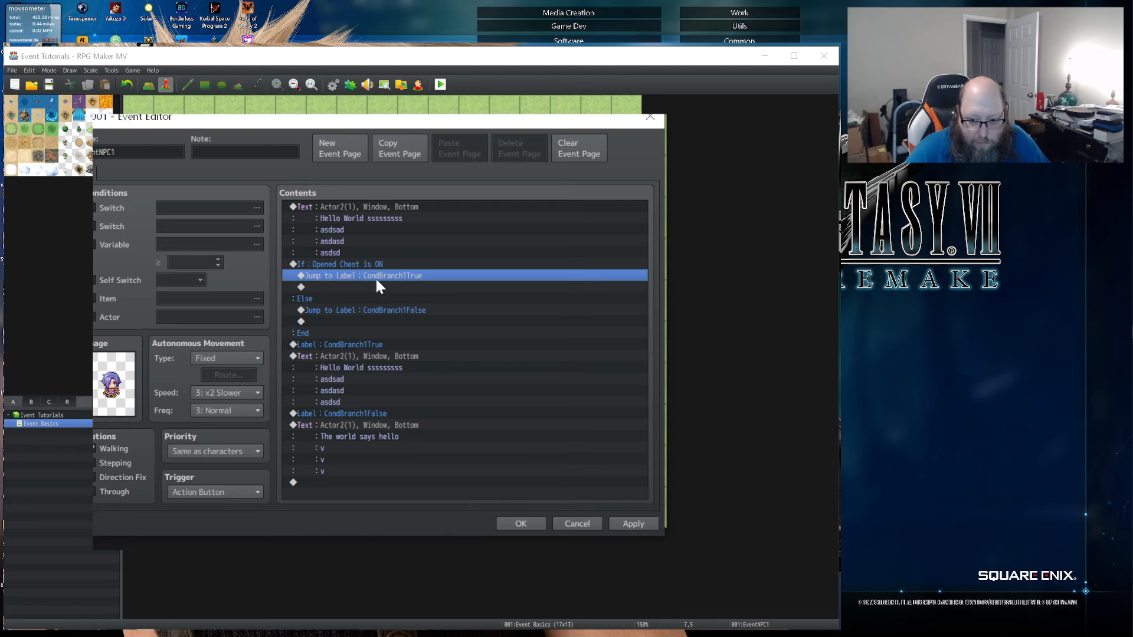
pyautogui.click(352, 354)
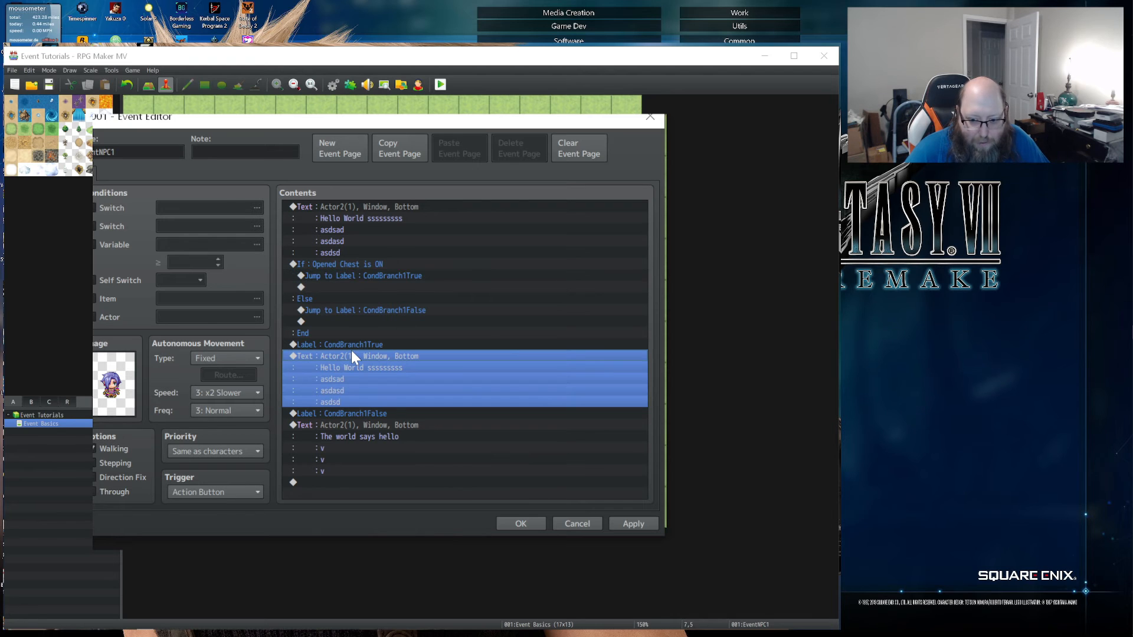
pyautogui.doubleClick(333, 412)
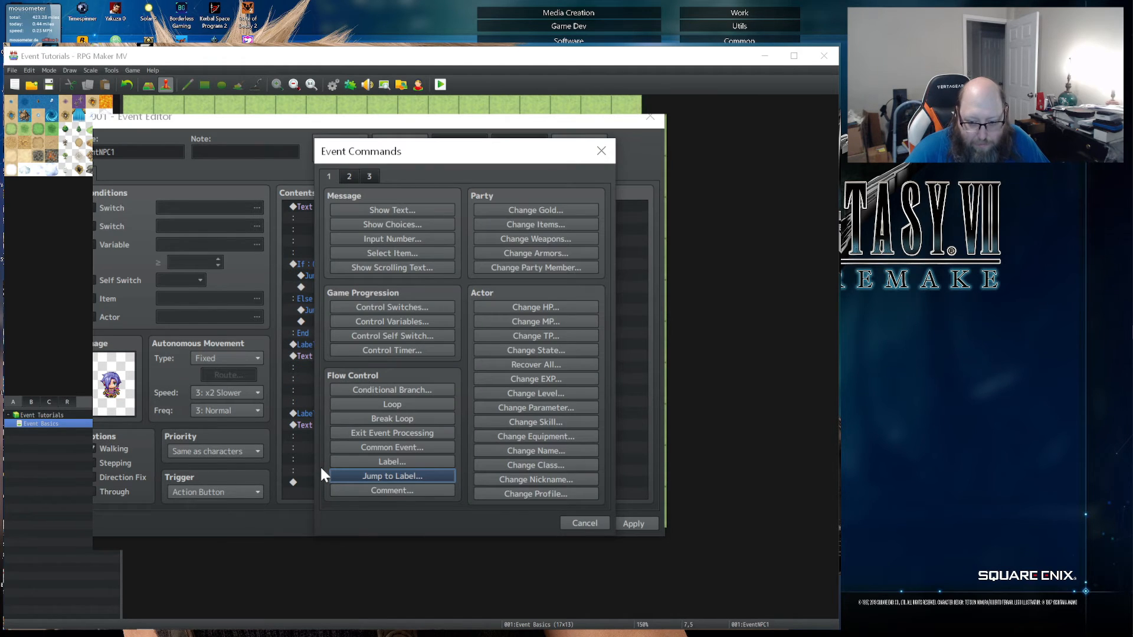
pyautogui.click(389, 434)
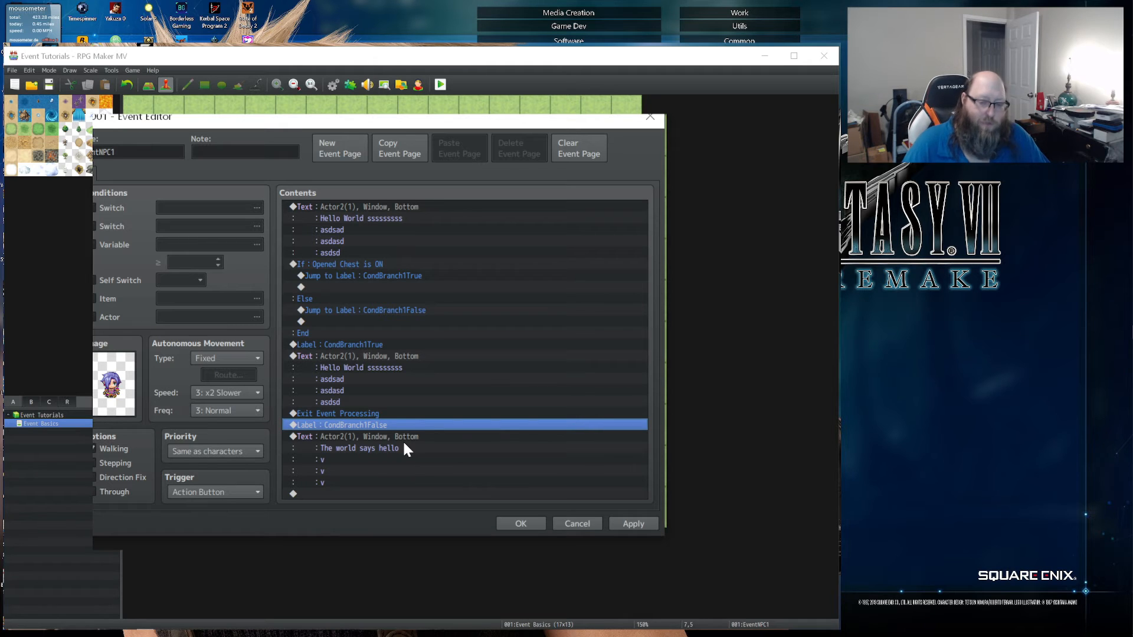
# - Trace the event flow through the CondBranch1True jump, both labelled texts and the Exit Event Processing command
pyautogui.click(344, 361)
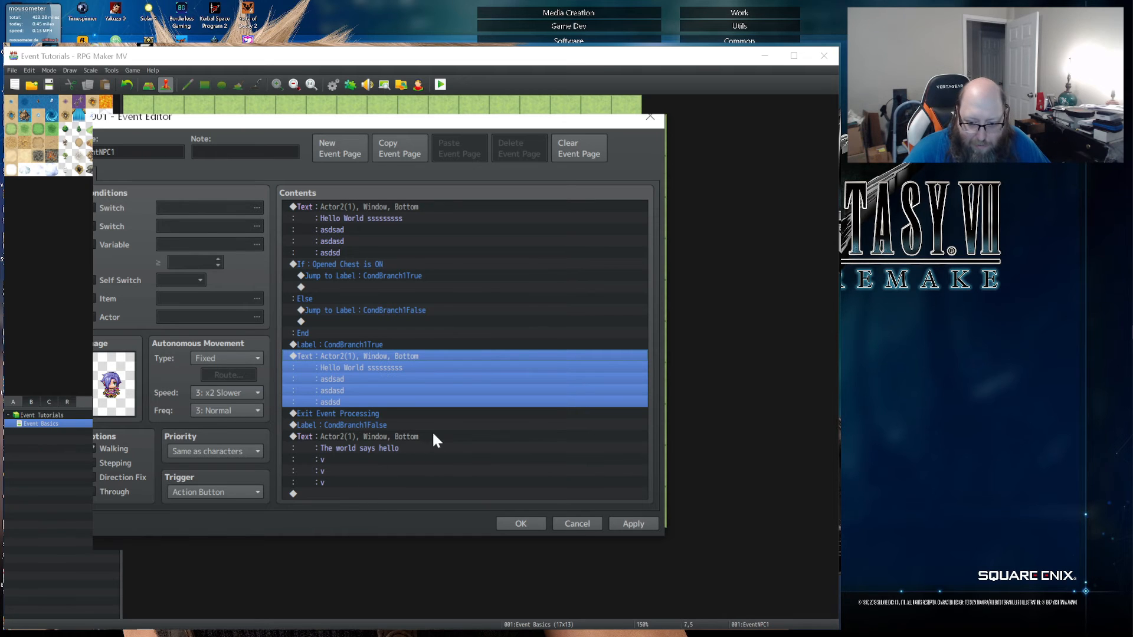
pyautogui.click(351, 438)
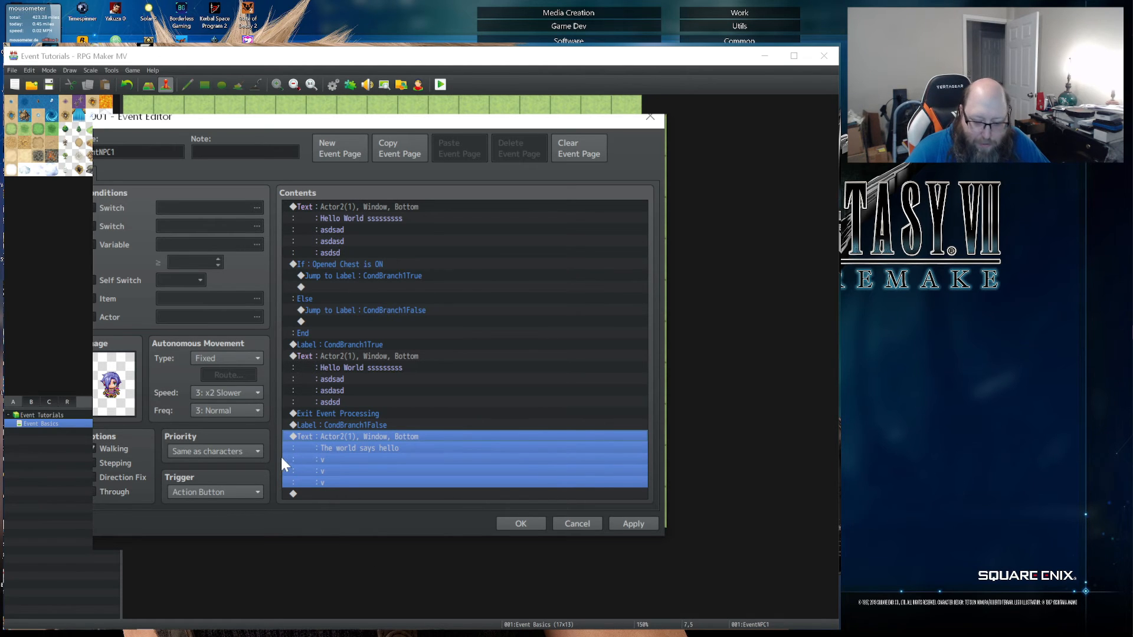
pyautogui.click(362, 414)
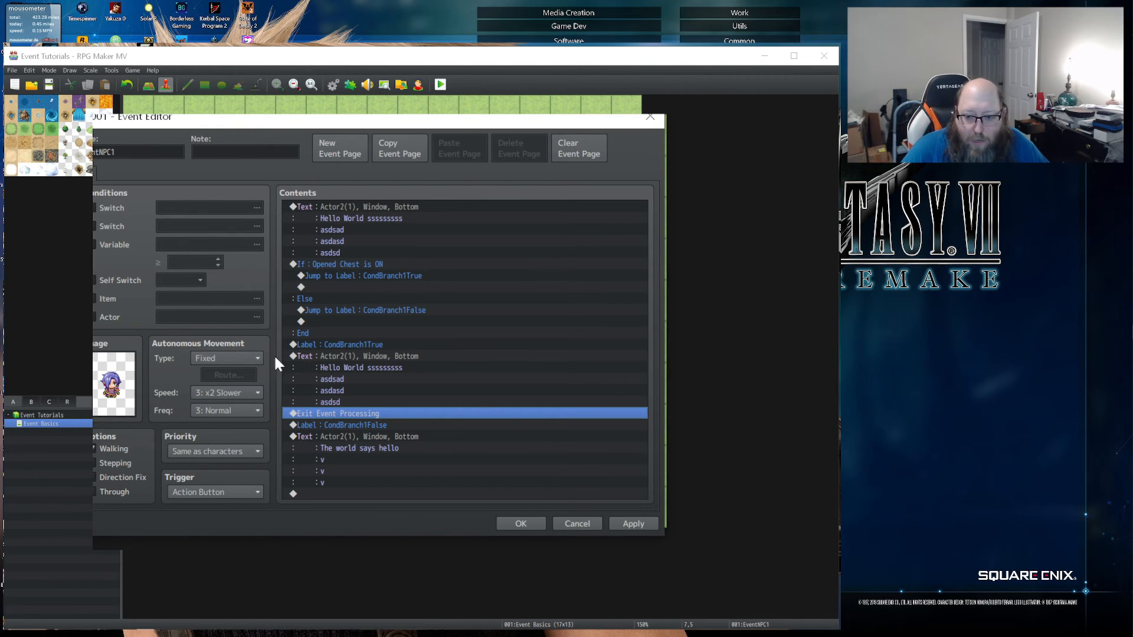
pyautogui.click(372, 277)
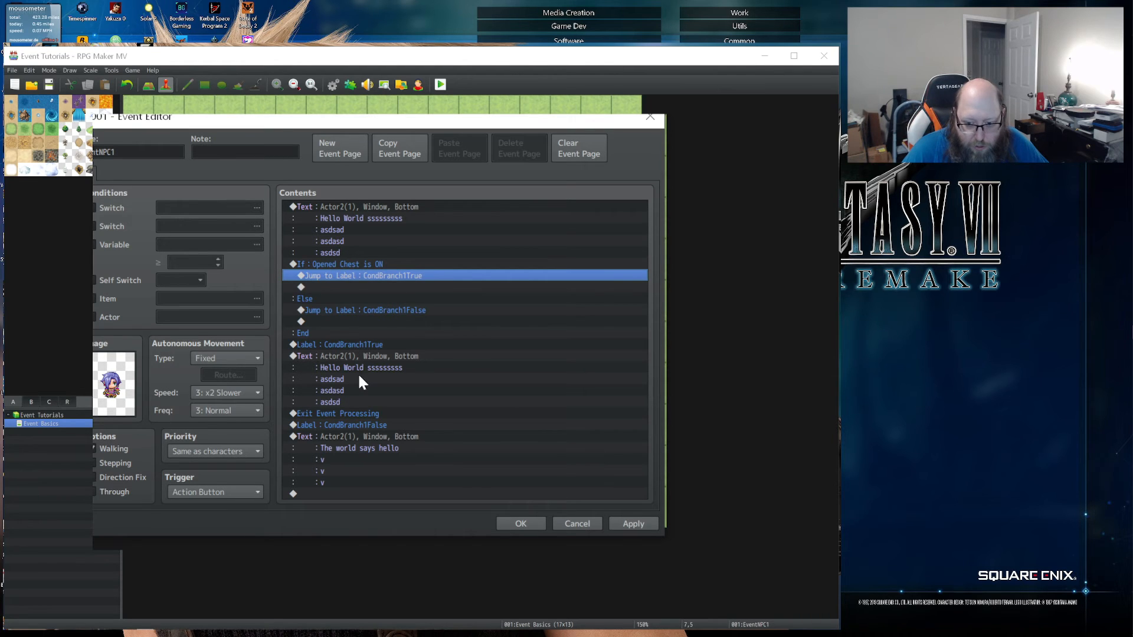
pyautogui.click(342, 367)
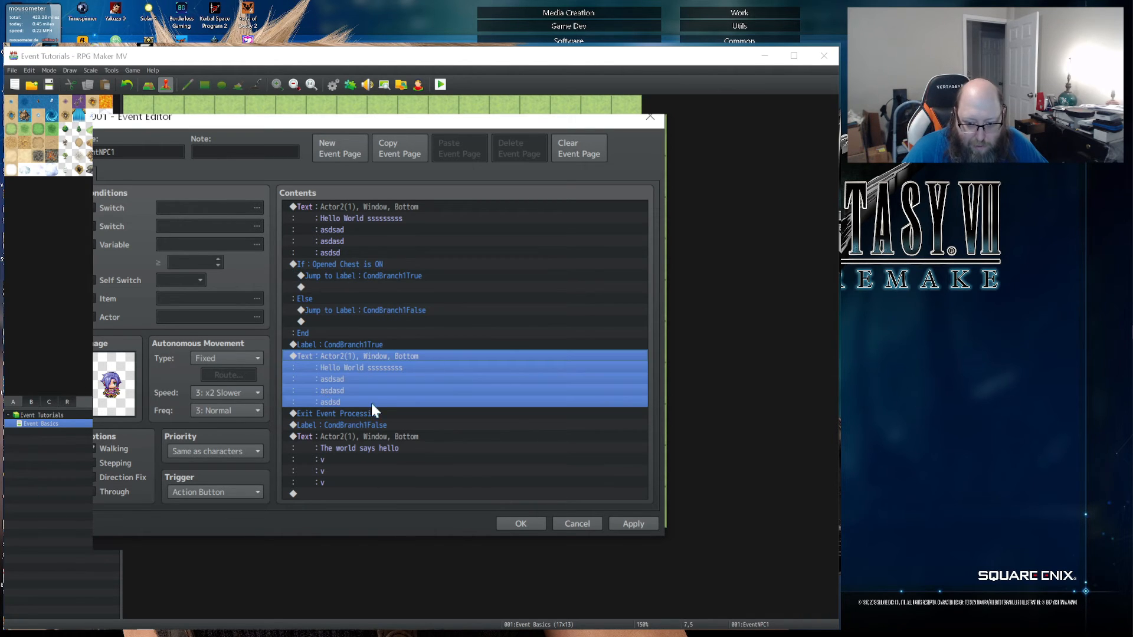
pyautogui.click(349, 415)
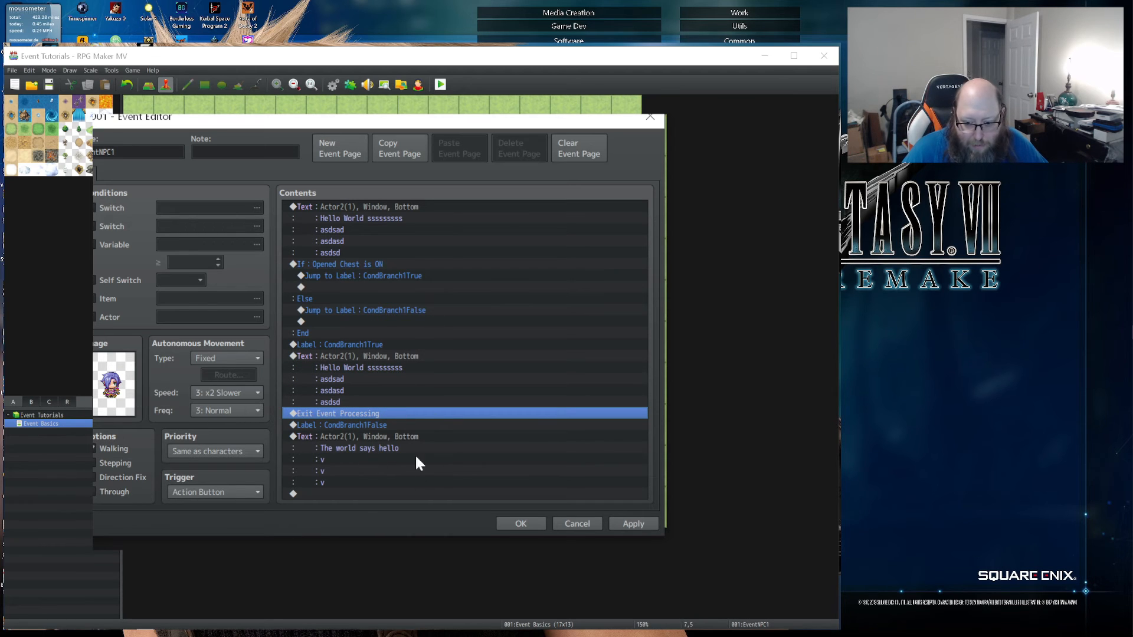
# - Paste a second Exit Event Processing command after the "The world says hello" text at the end of the event
pyautogui.click(324, 423)
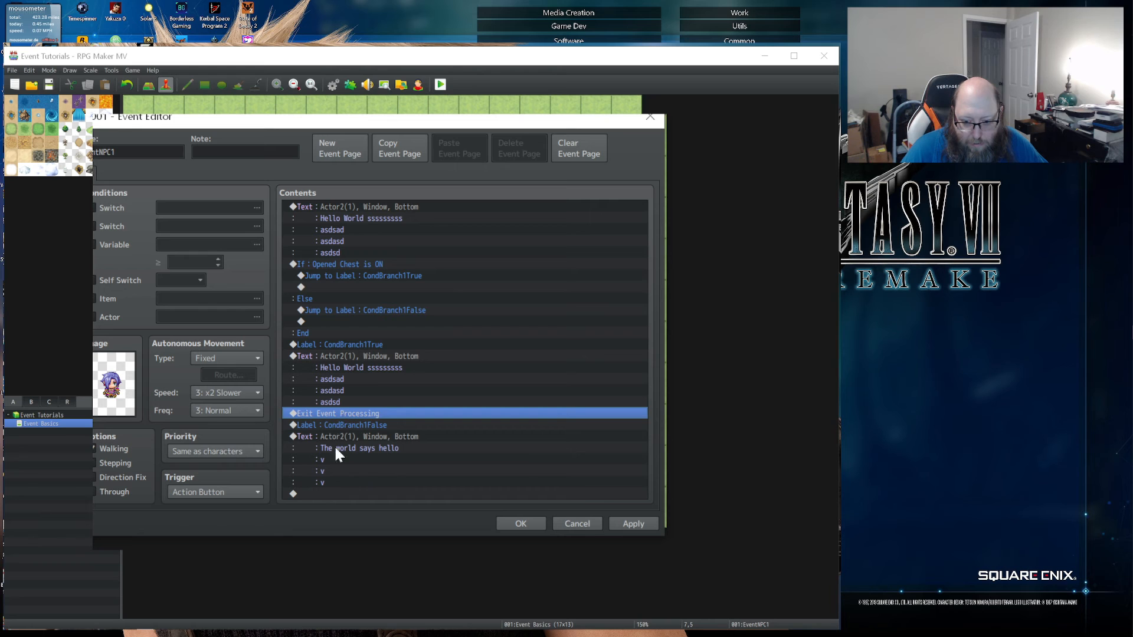
pyautogui.click(322, 494)
pyautogui.hotkey('ctrl', 'v')
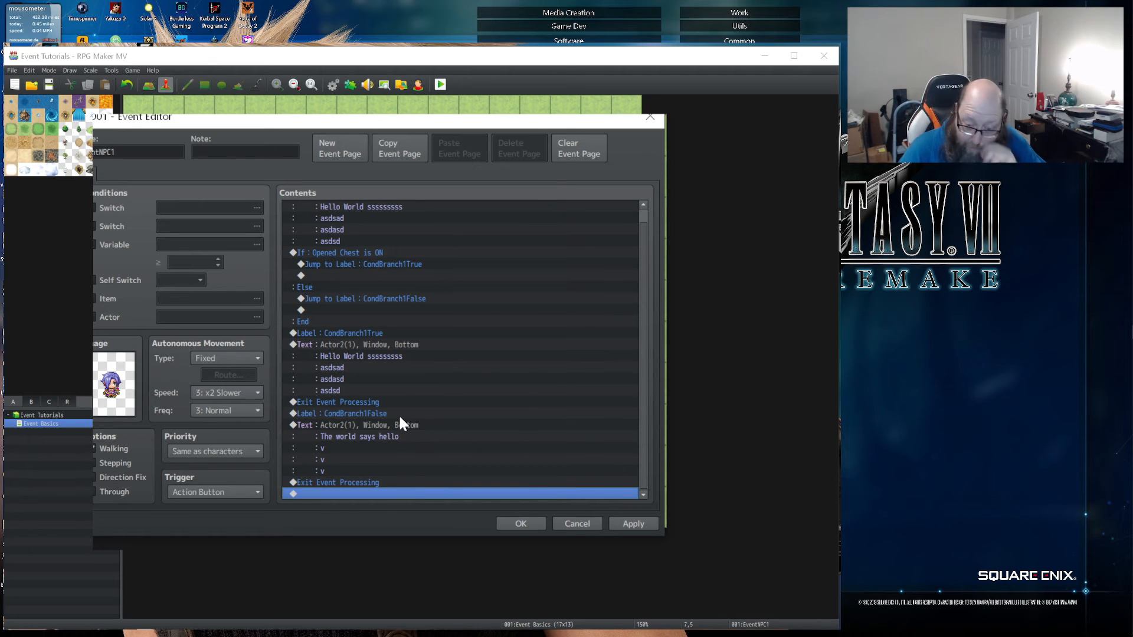
pyautogui.scroll(1, 357, 448)
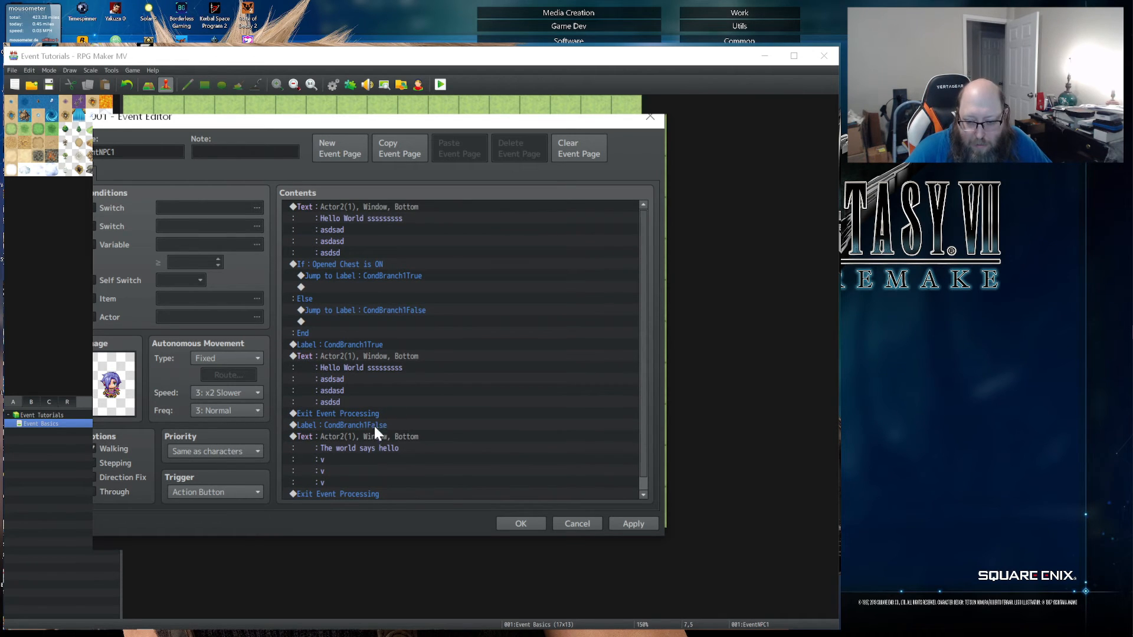
# - Delete every command from the event's contents, starting with the first Hello World text
pyautogui.click(366, 207)
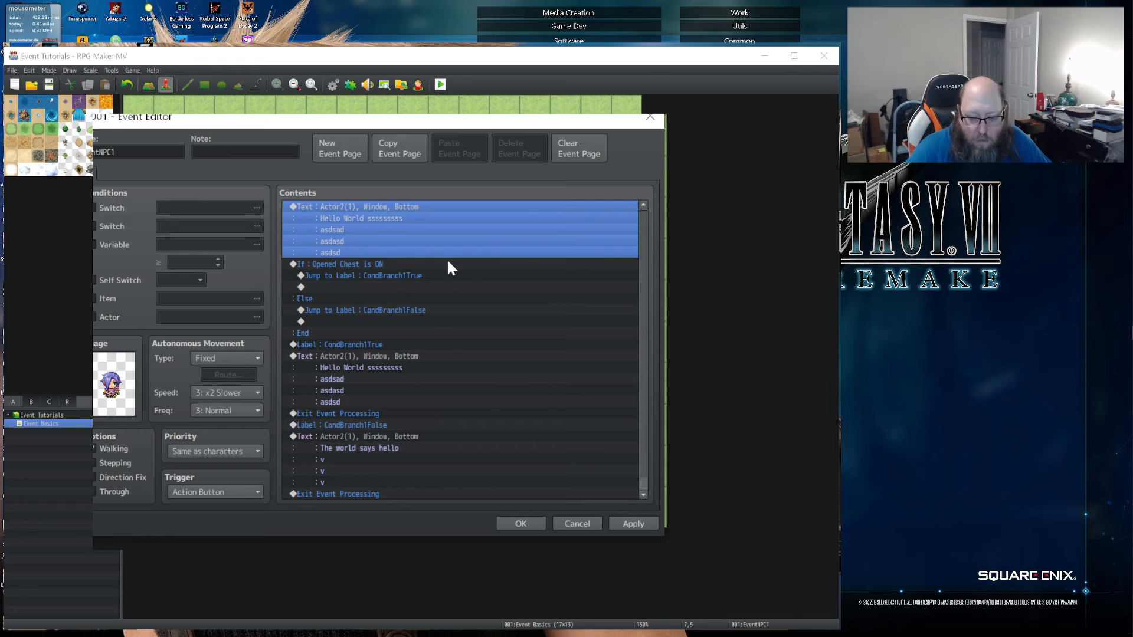
pyautogui.press('Delete')
pyautogui.press('Delete')
pyautogui.press('Delete')
pyautogui.press('Delete')
pyautogui.press('Delete')
pyautogui.press('Delete')
pyautogui.press('Delete')
pyautogui.press('Delete')
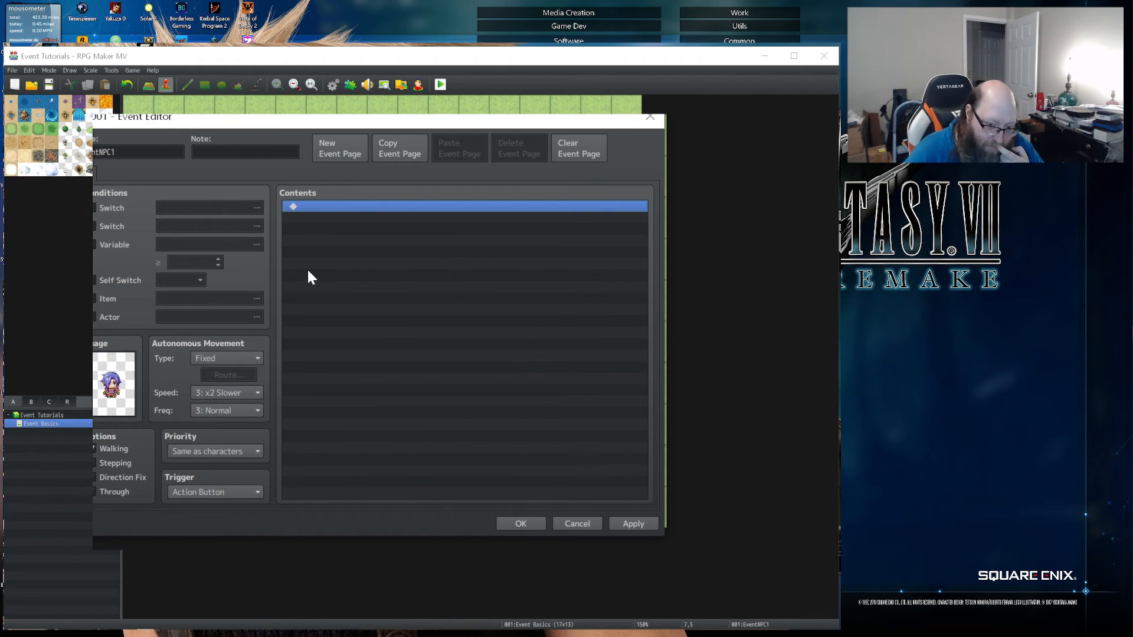
# - Add a Comment command reading "test" to the empty event and delete it again
pyautogui.doubleClick(326, 206)
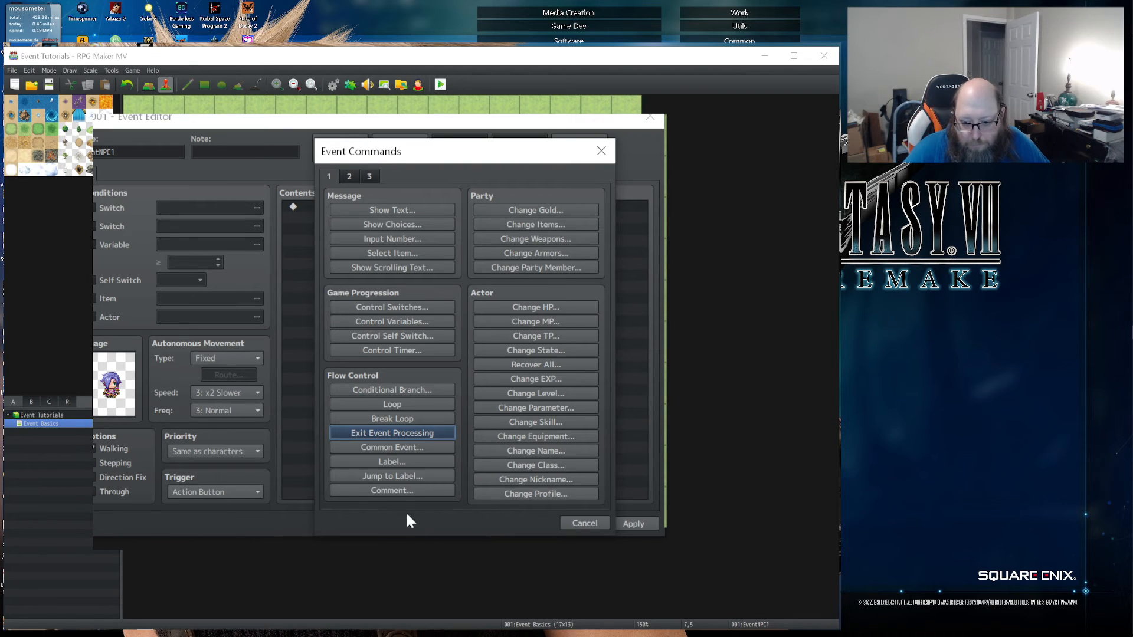
pyautogui.click(402, 491)
pyautogui.write('test')
pyautogui.click(487, 390)
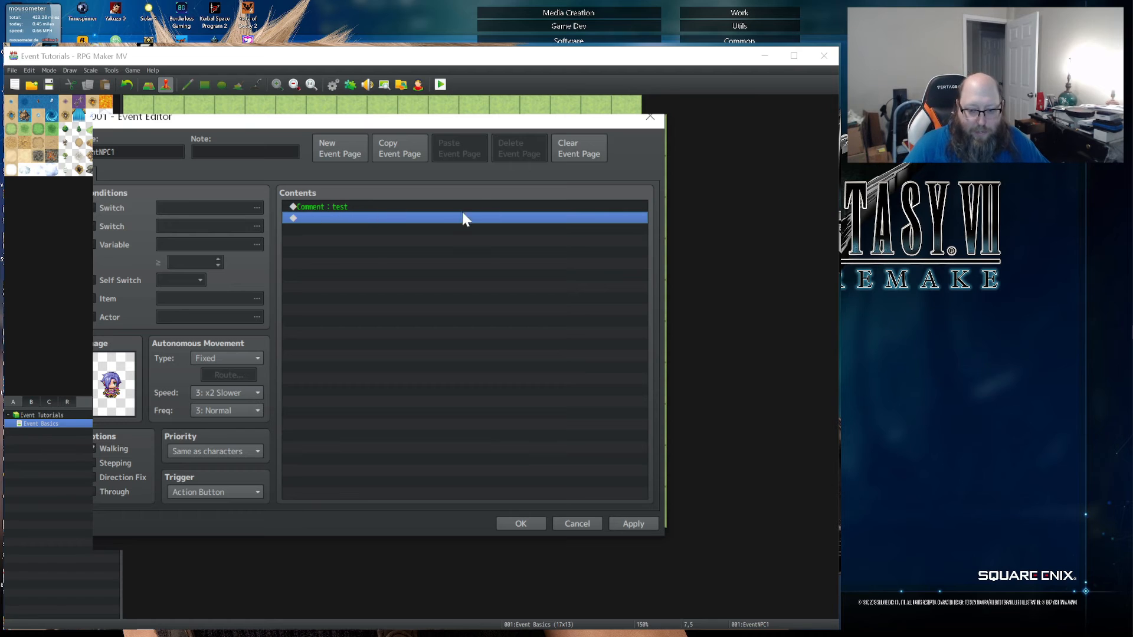
pyautogui.click(368, 207)
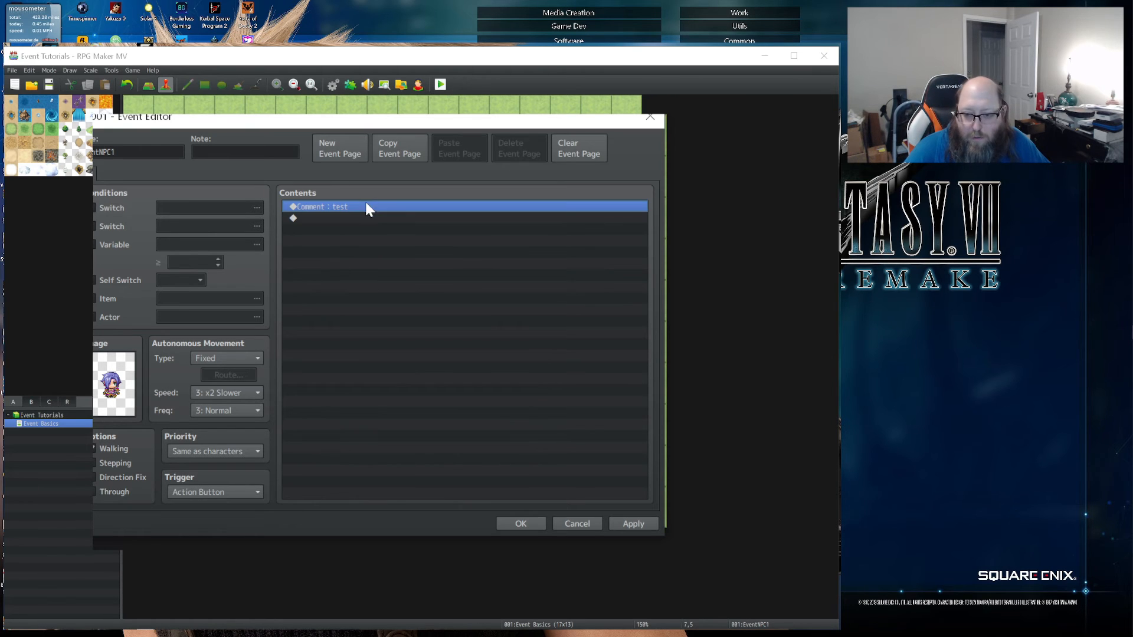
pyautogui.press('Delete')
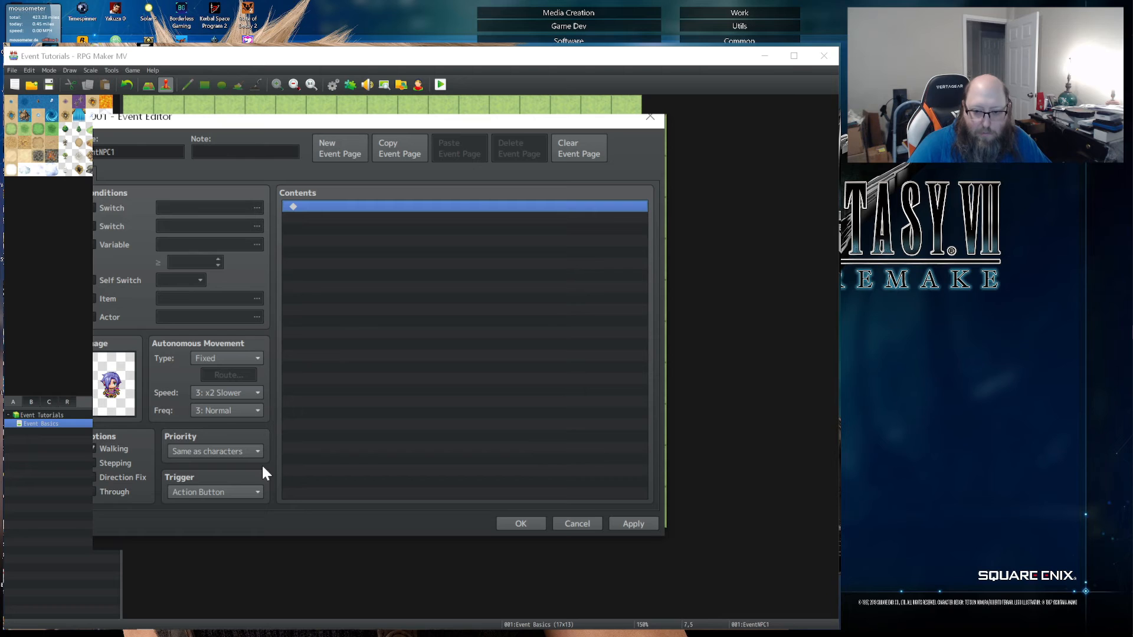
# - Review the options of the Change Weapons and Change Armors commands without adding either to the event
pyautogui.doubleClick(316, 207)
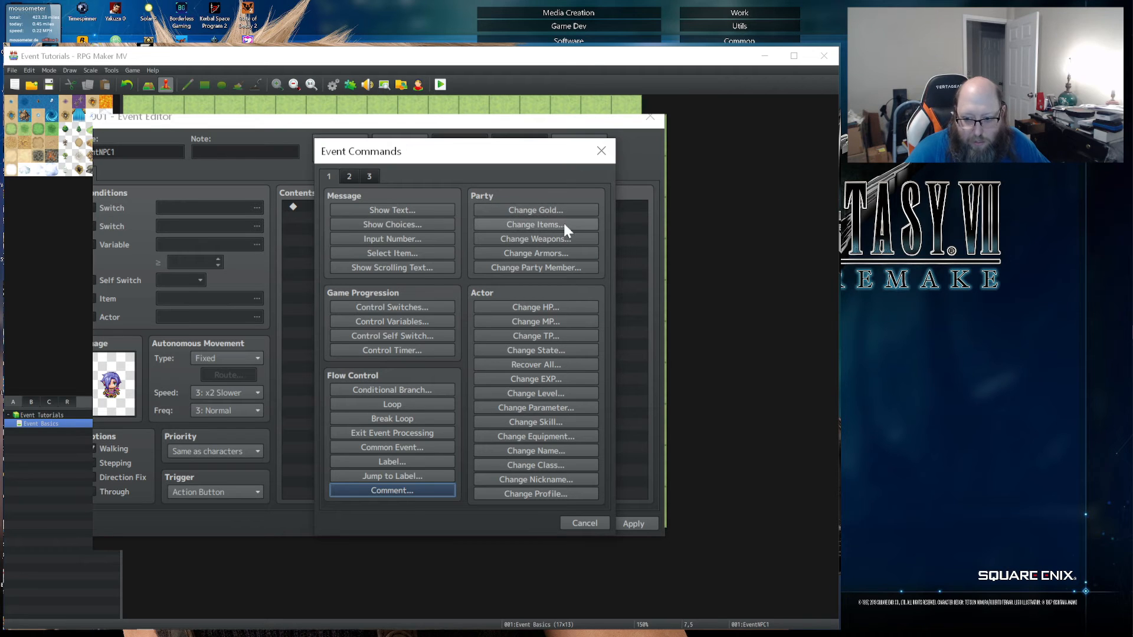
pyautogui.click(528, 242)
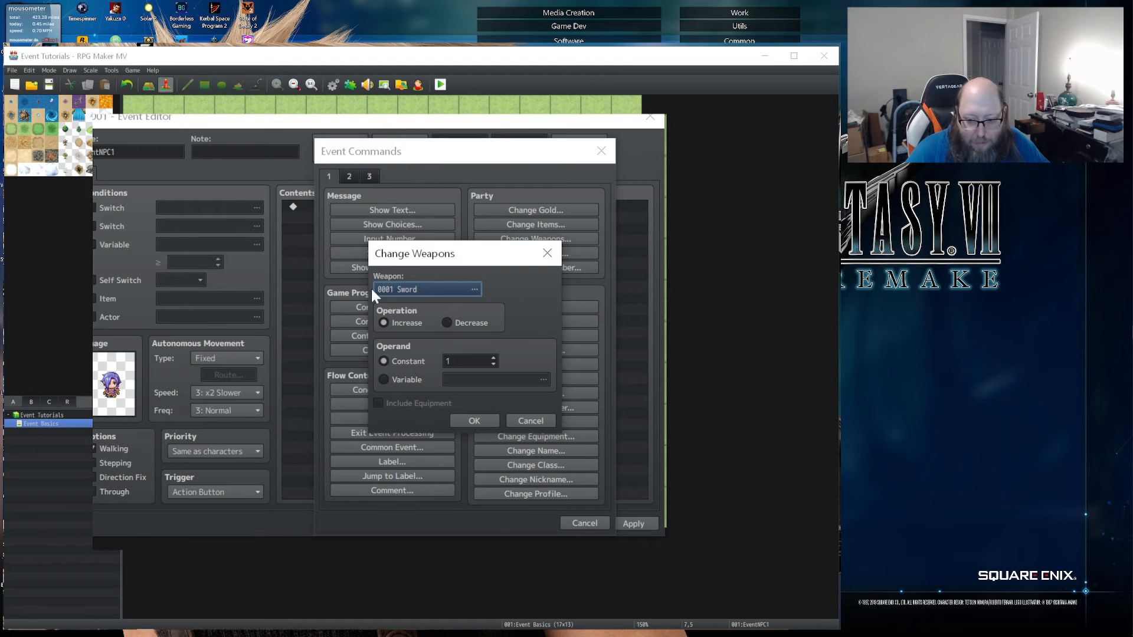
pyautogui.click(535, 419)
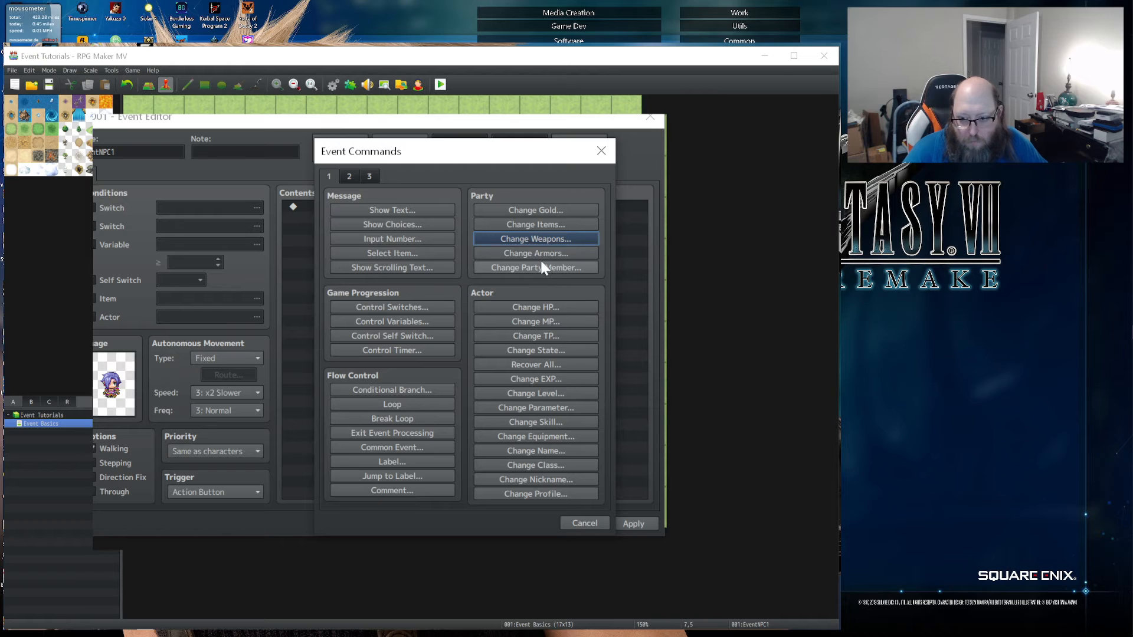
pyautogui.click(519, 253)
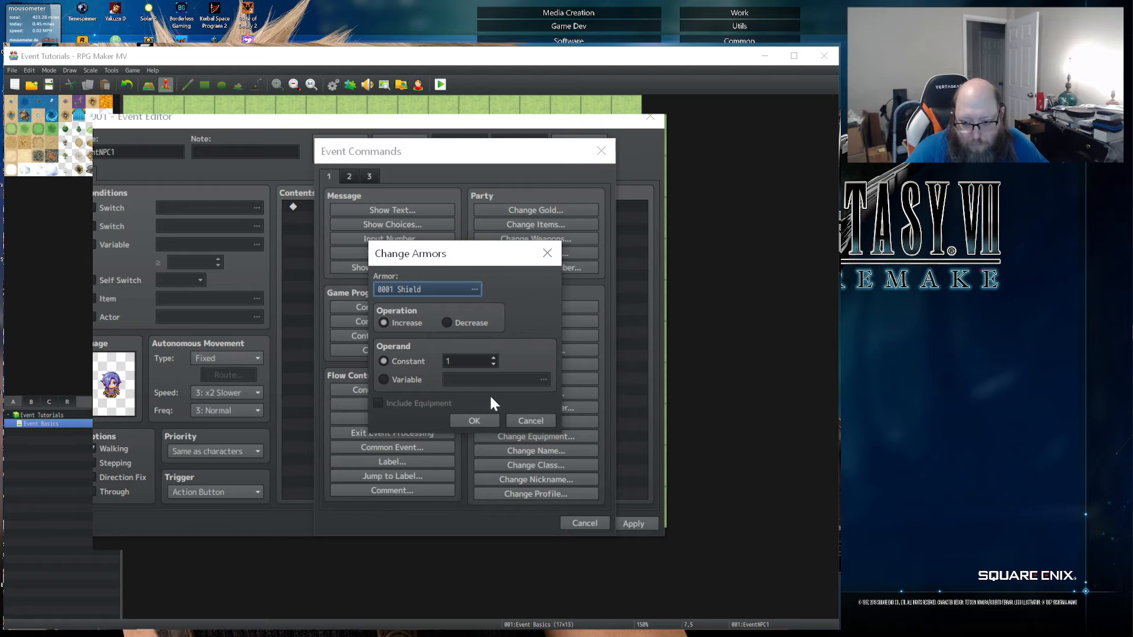
pyautogui.click(551, 421)
# - Review the Change Party Member command's actor, operation and Initialize options, and cancel it
pyautogui.click(522, 268)
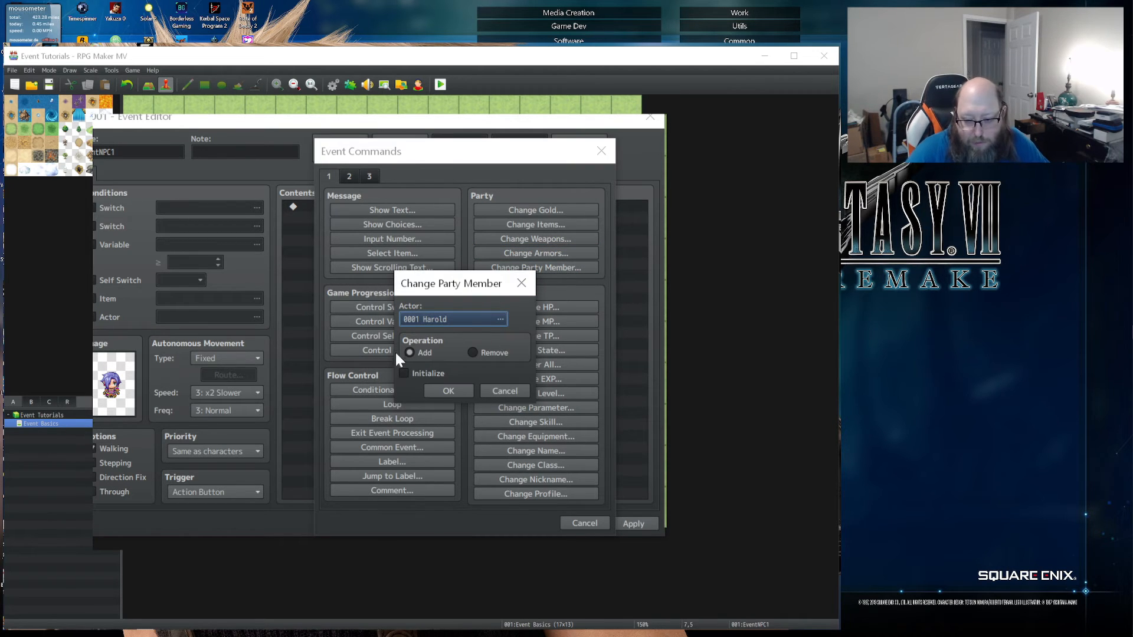
pyautogui.click(413, 374)
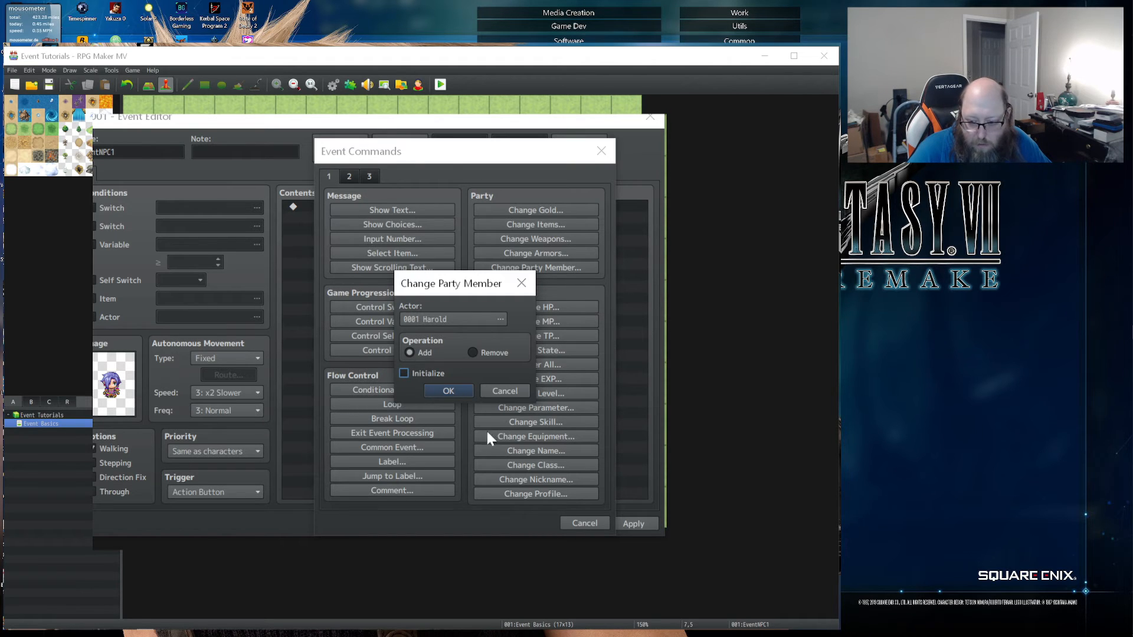
pyautogui.click(522, 392)
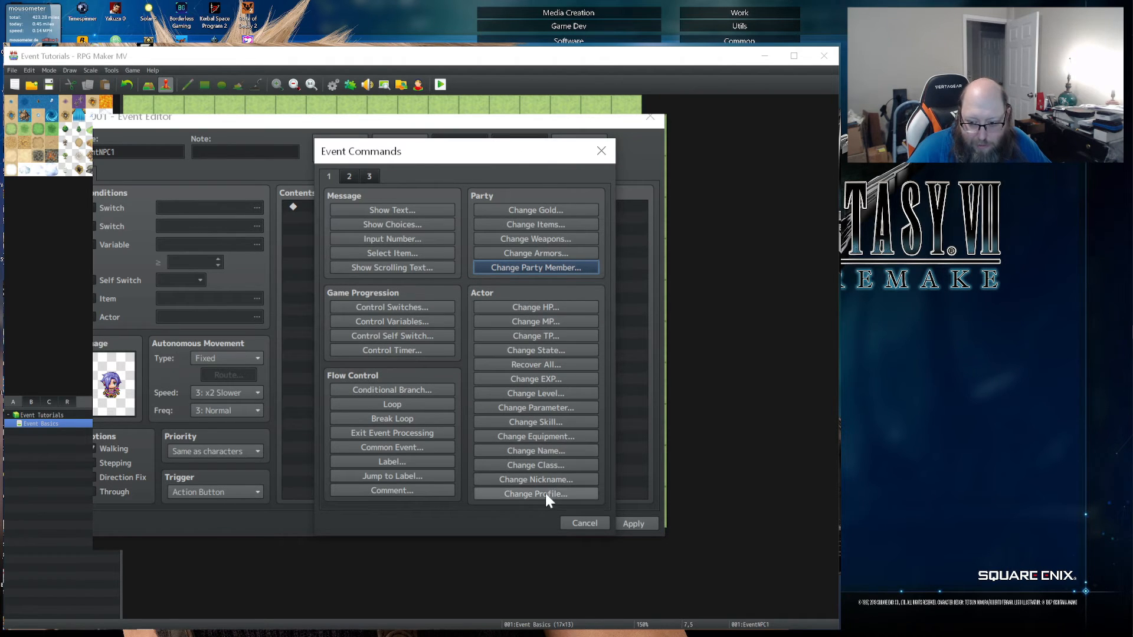
# - Add a Change HP command that increases actor 0001 Harold's HP by a constant of 1
pyautogui.click(533, 307)
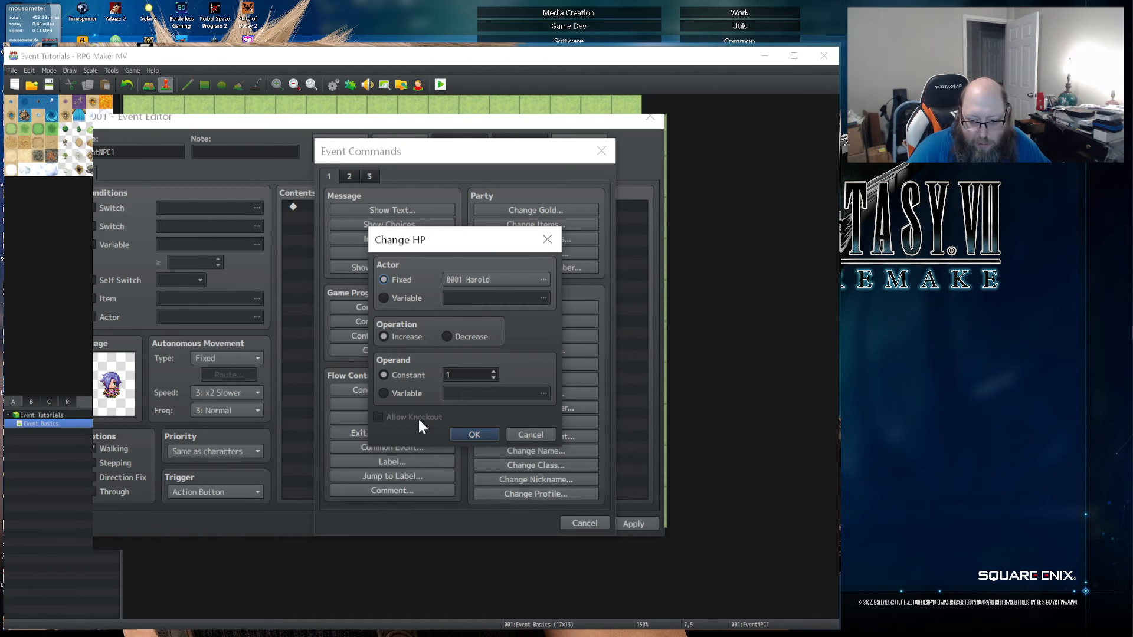
pyautogui.click(475, 434)
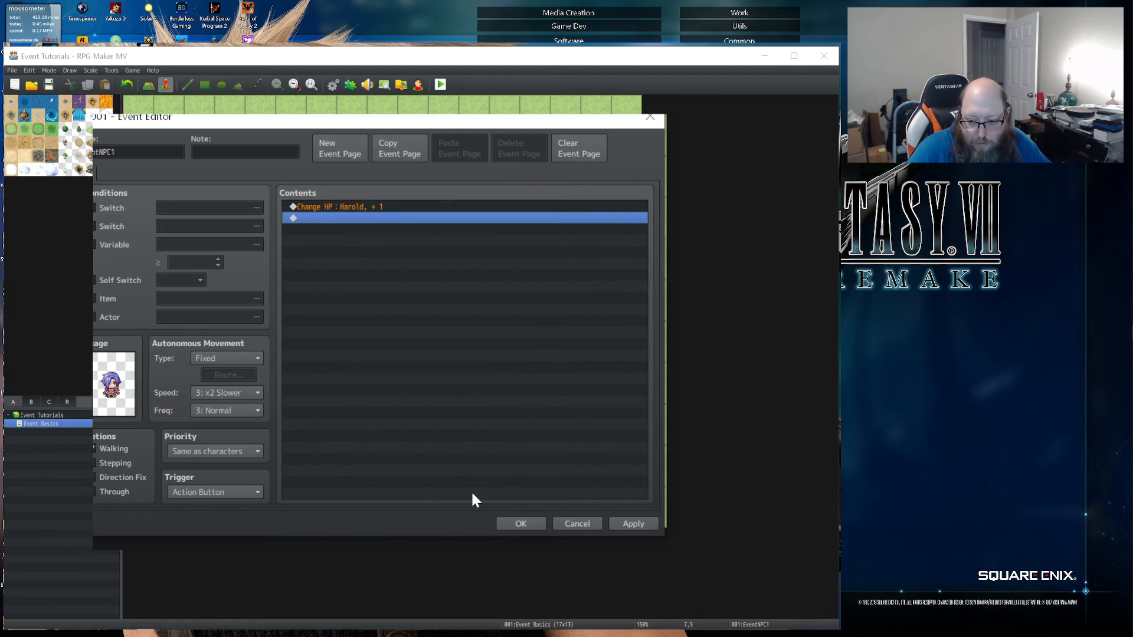
# - Examine the Fade and Direction choices of the Transfer Player command
pyautogui.doubleClick(358, 206)
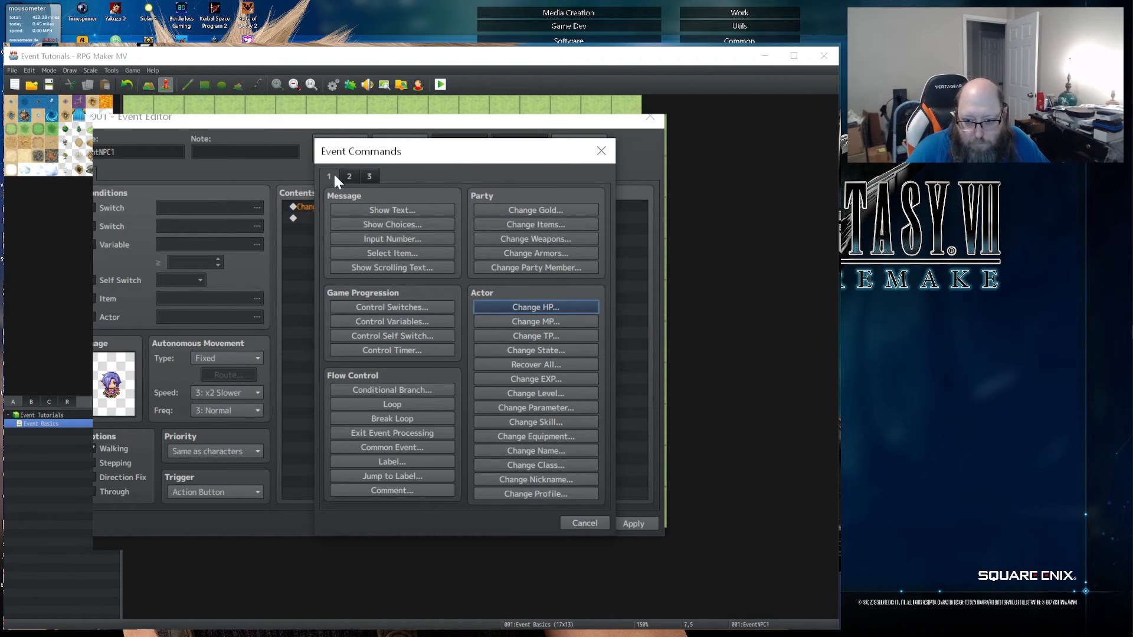
pyautogui.click(349, 176)
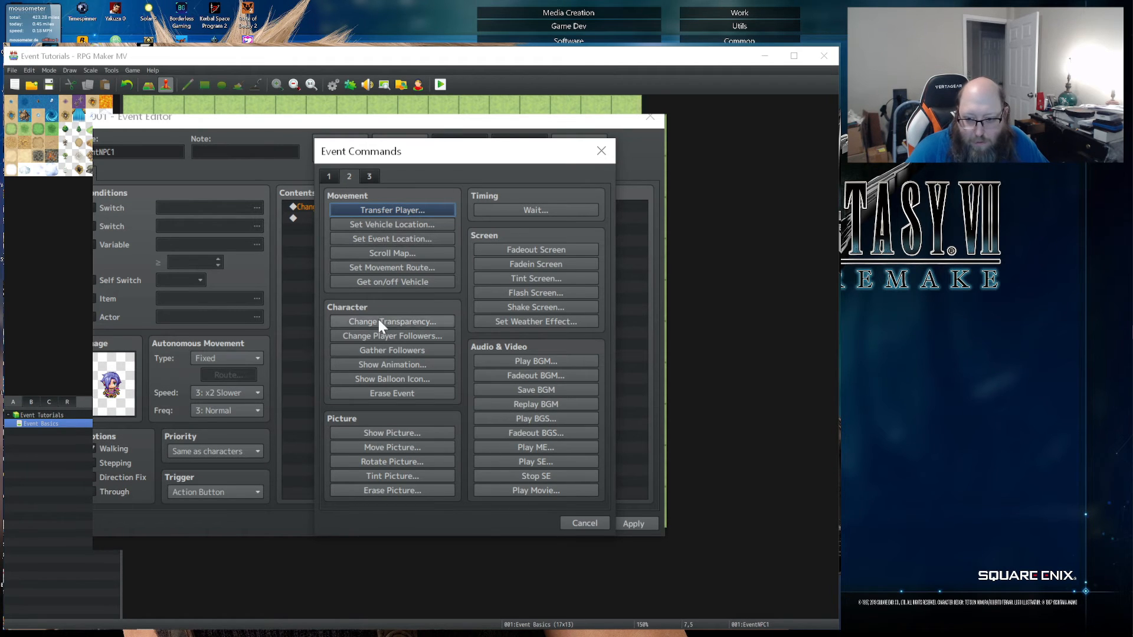
pyautogui.click(396, 216)
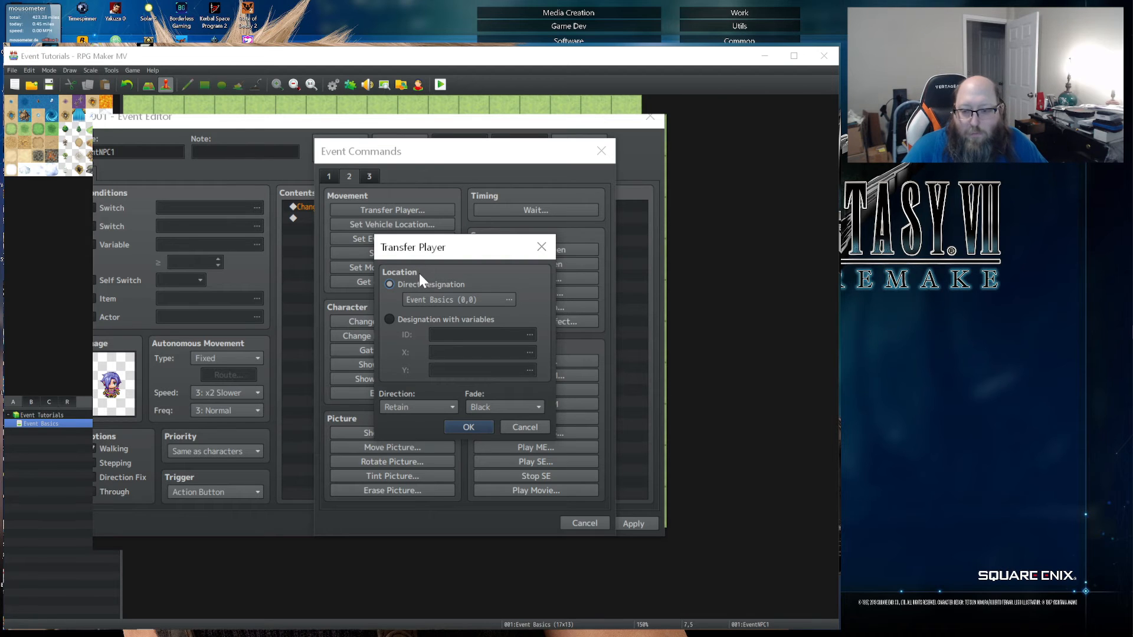
pyautogui.moveTo(419, 273)
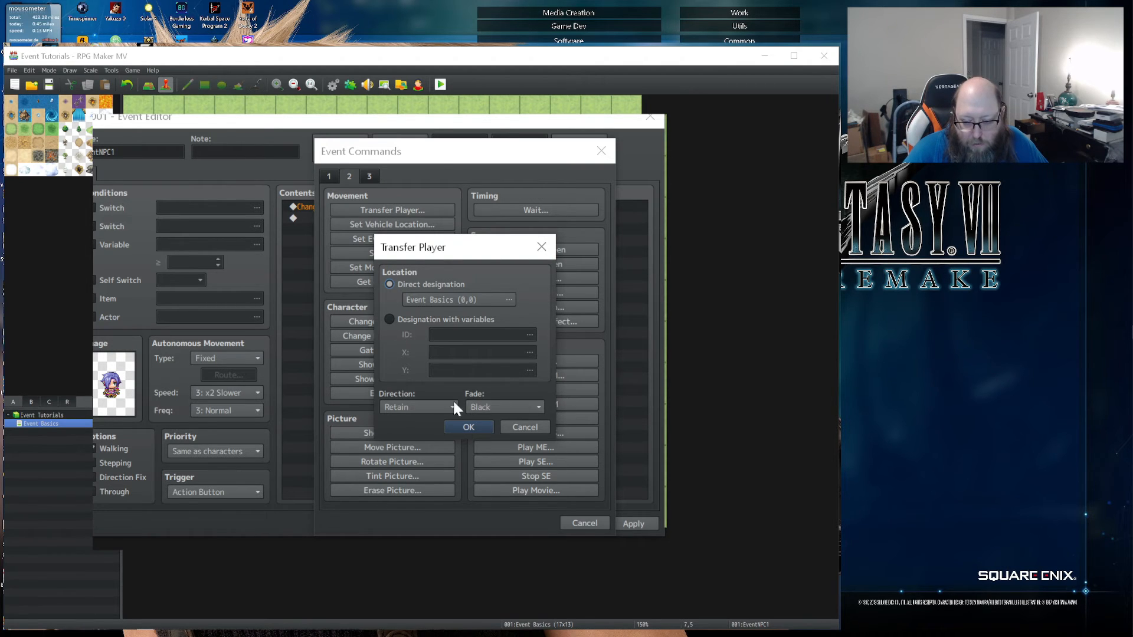
pyautogui.click(520, 407)
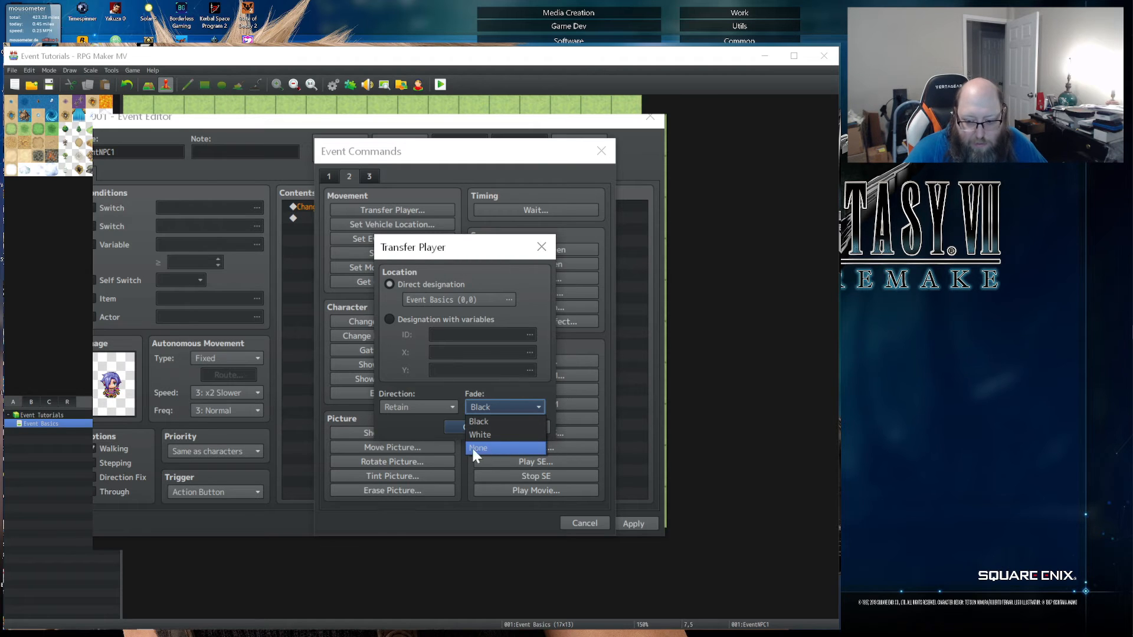
pyautogui.click(441, 389)
pyautogui.click(393, 407)
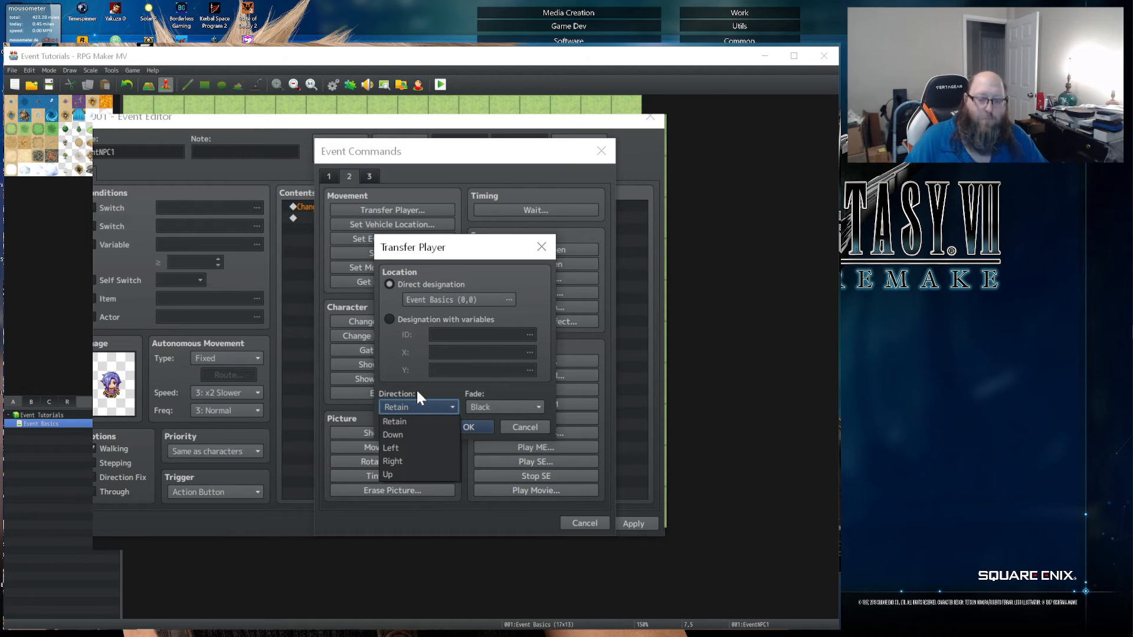
pyautogui.click(416, 388)
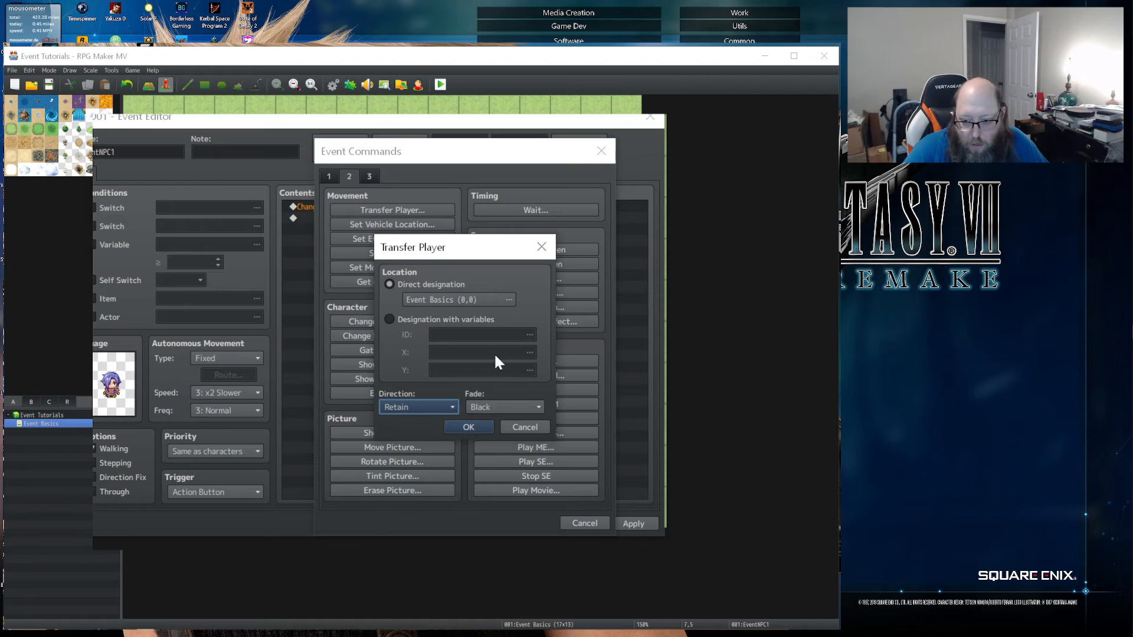
# - Examine Transfer Player's variable and direct location designations, including the map location picker, and cancel the command
pyautogui.click(410, 320)
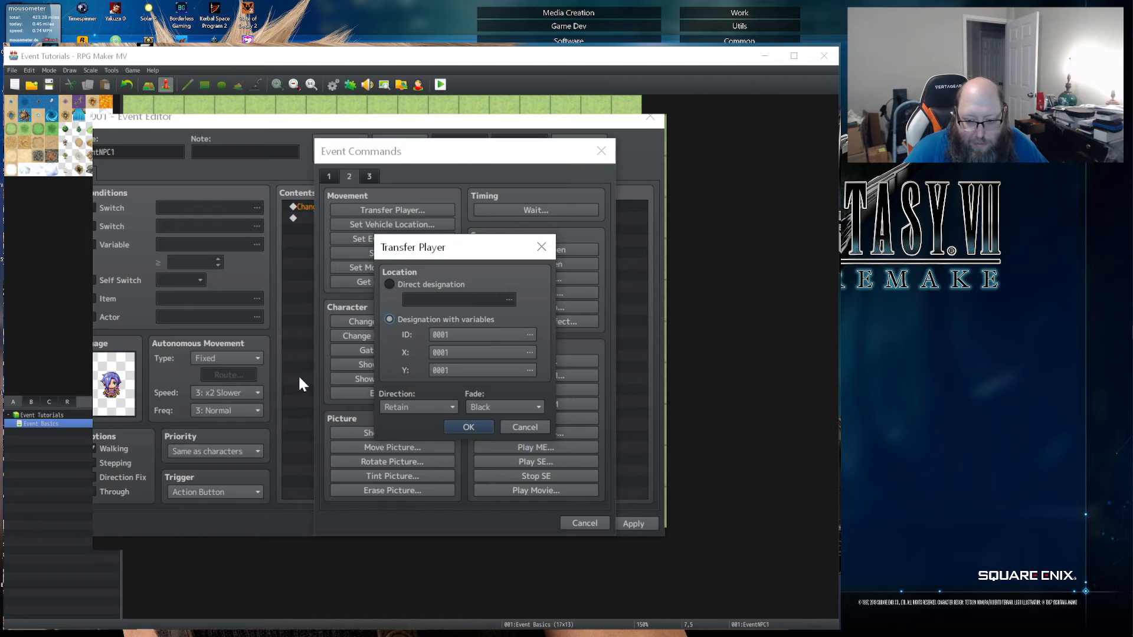
pyautogui.click(408, 284)
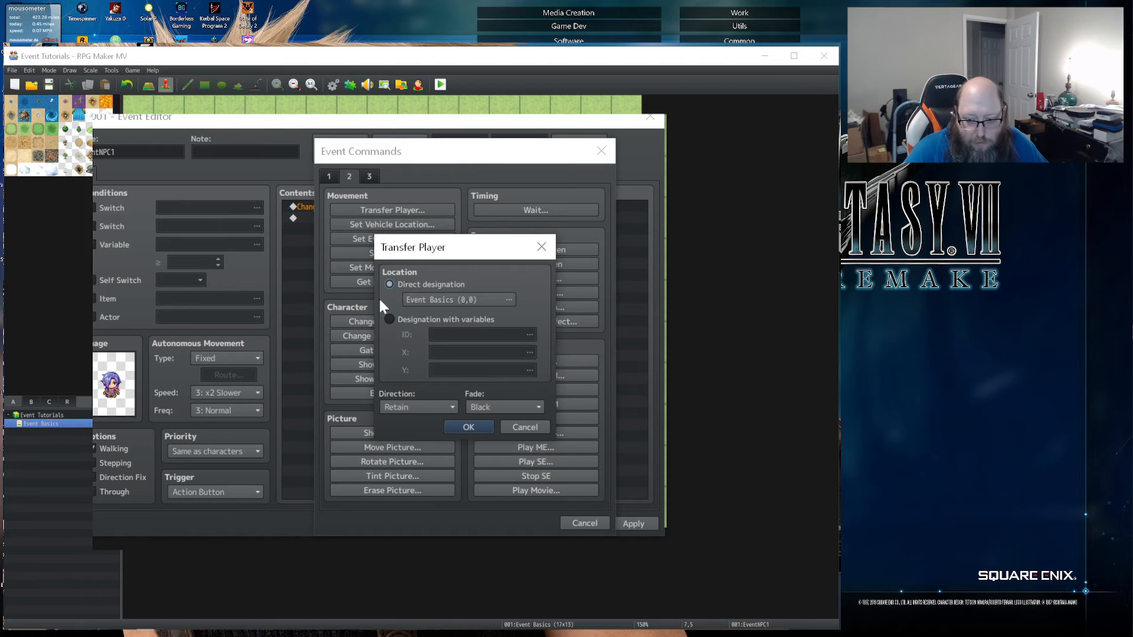
pyautogui.click(507, 300)
pyautogui.moveTo(378, 249); pyautogui.dragTo(358, 306)
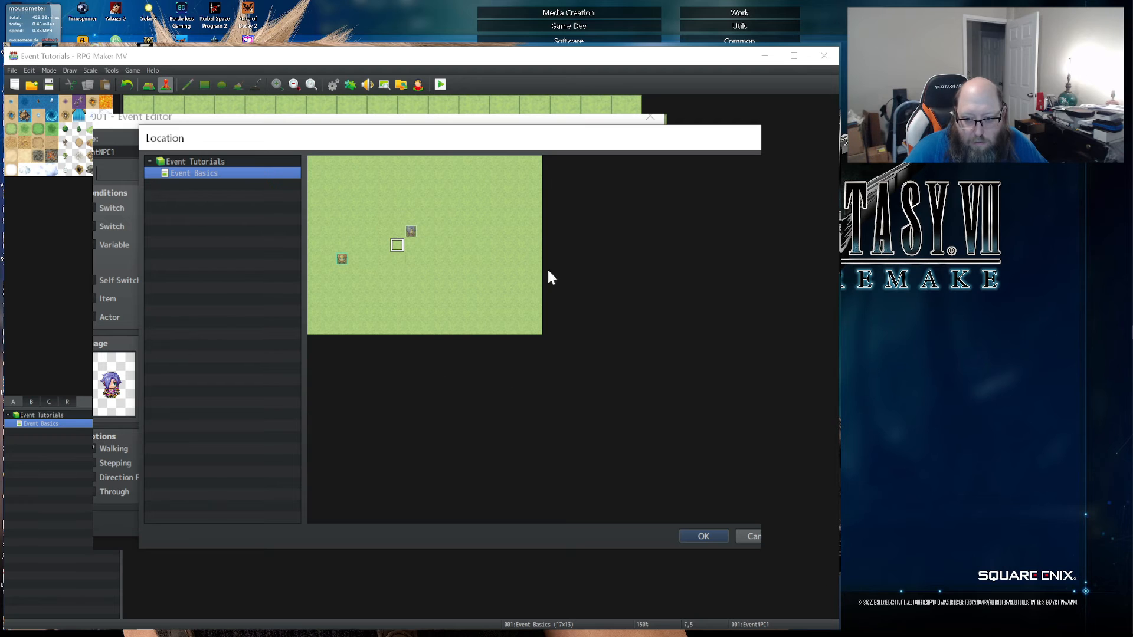
pyautogui.click(748, 536)
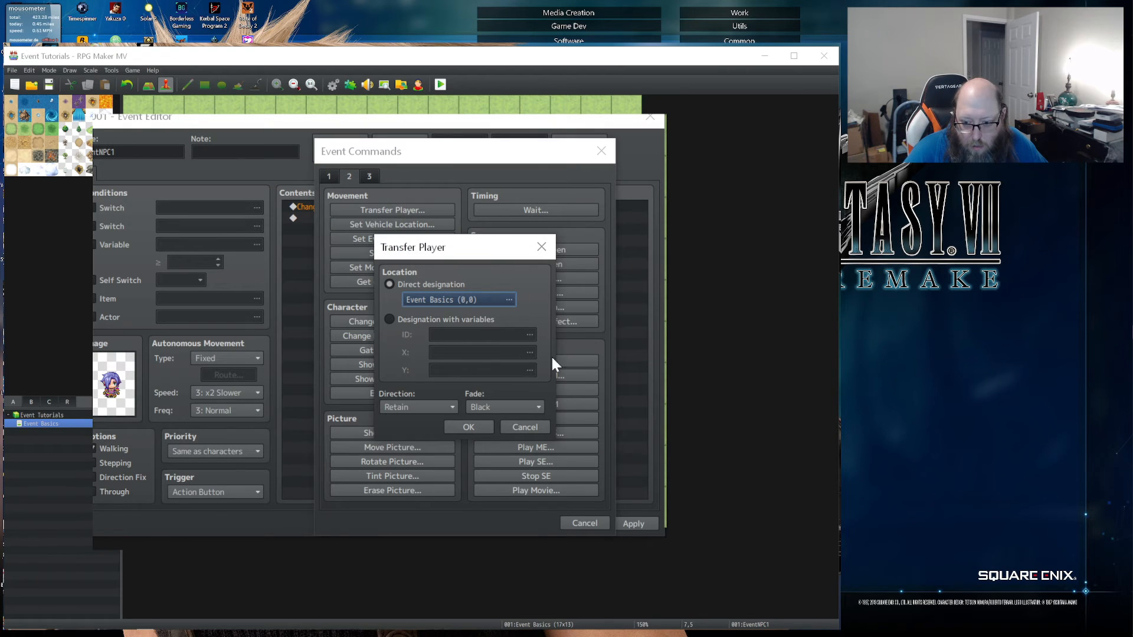
pyautogui.click(540, 426)
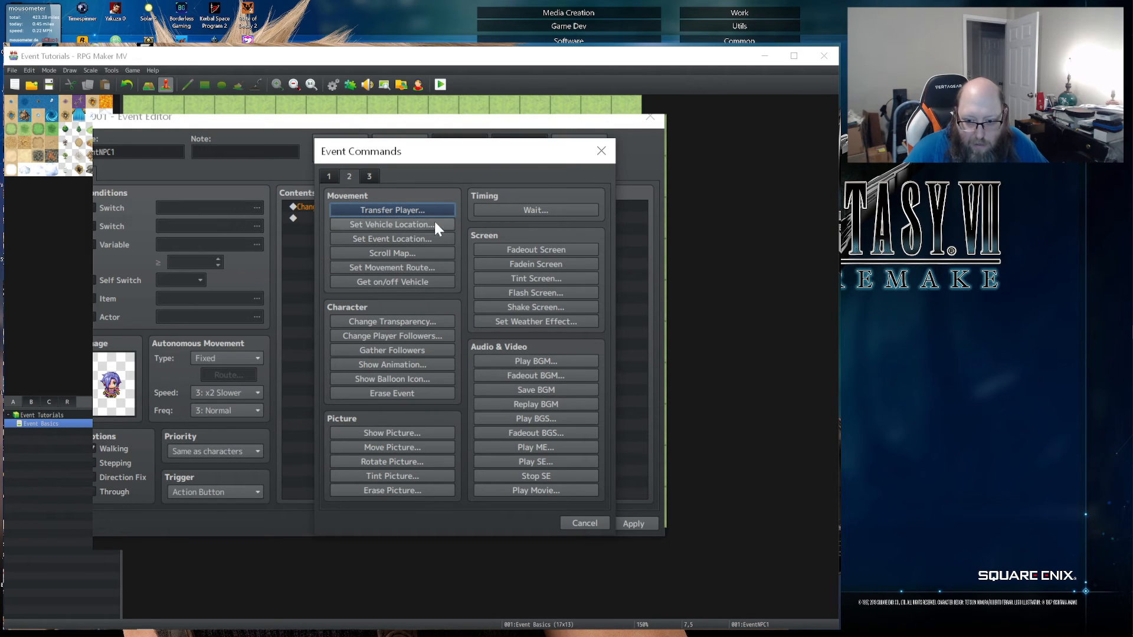
# - Review the Set Vehicle Location and Set Event Location commands, including the option to exchange with another event, and cancel both
pyautogui.click(393, 226)
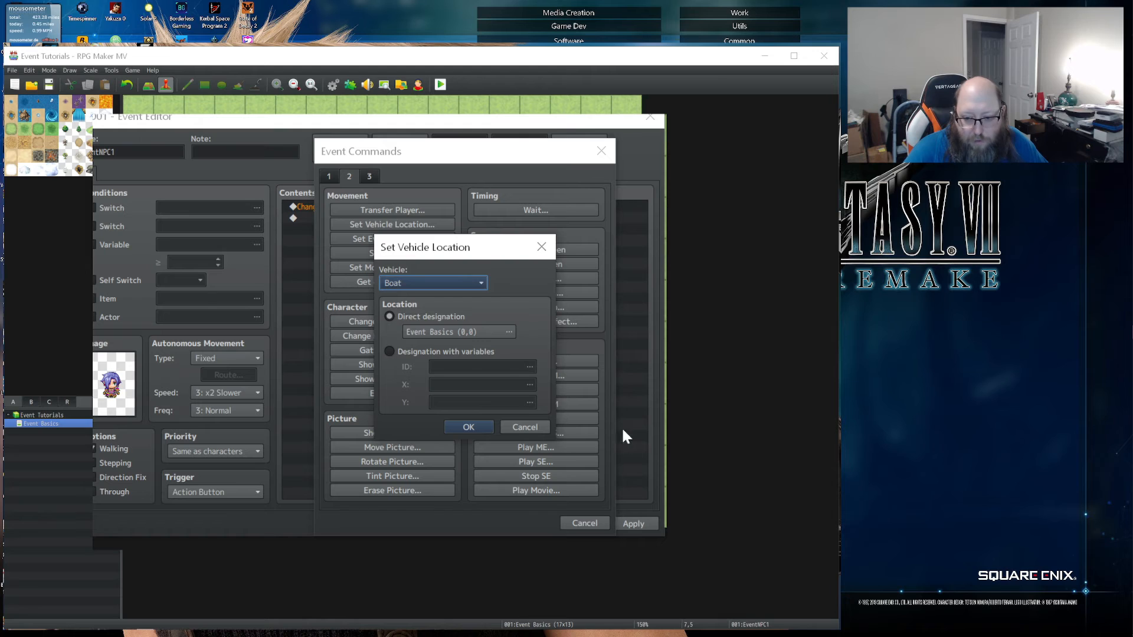
pyautogui.click(525, 426)
pyautogui.click(359, 239)
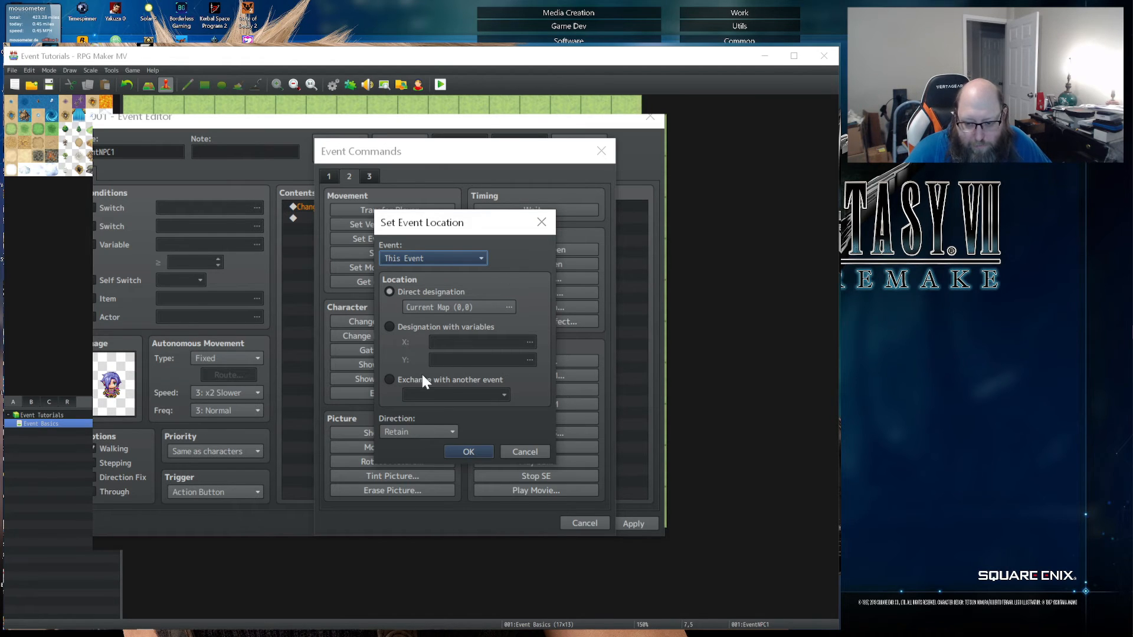
pyautogui.click(402, 380)
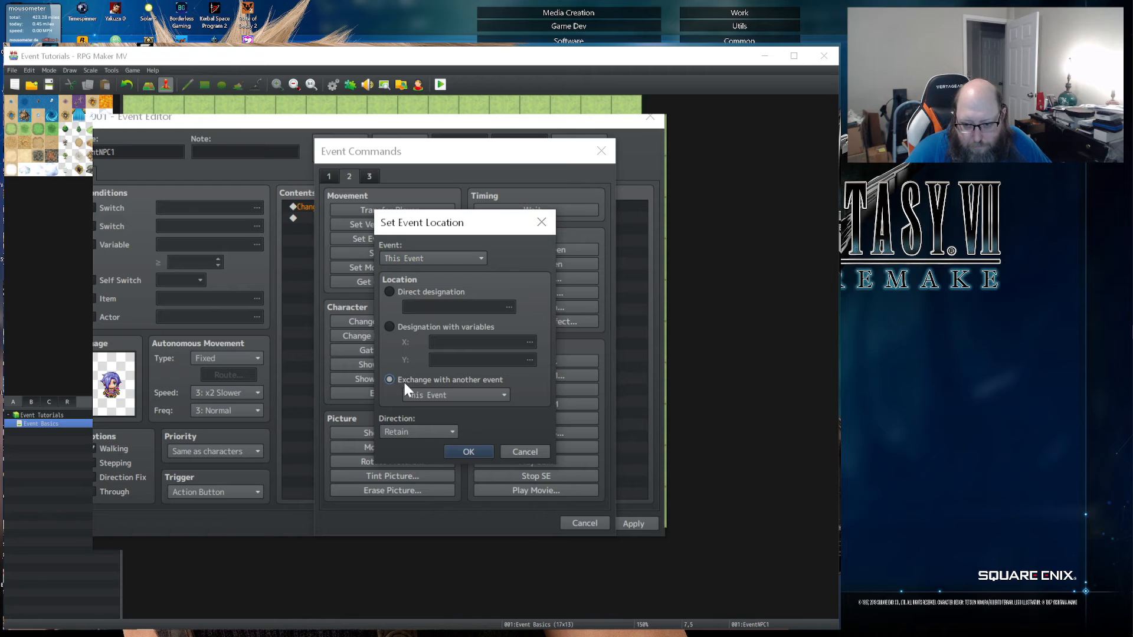
pyautogui.click(496, 395)
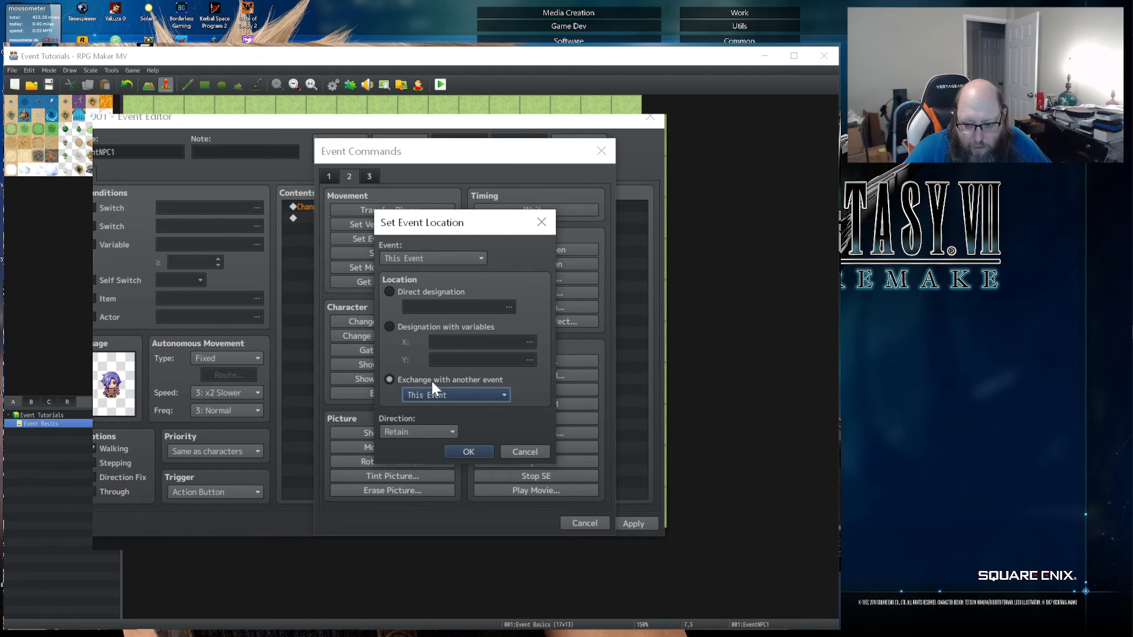
pyautogui.click(391, 379)
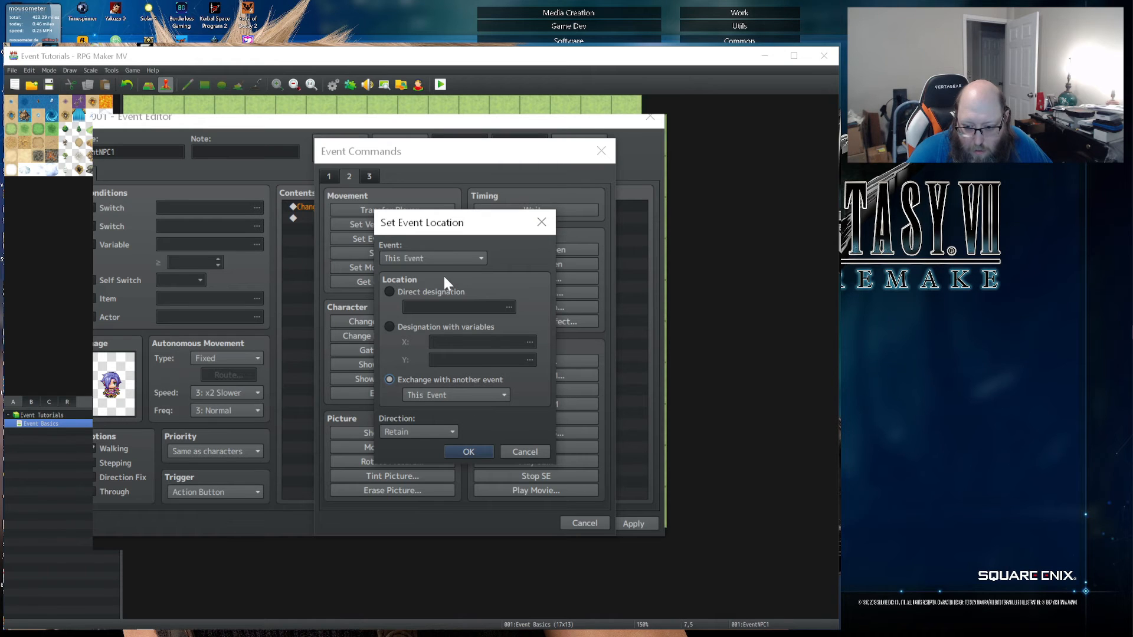
pyautogui.click(530, 450)
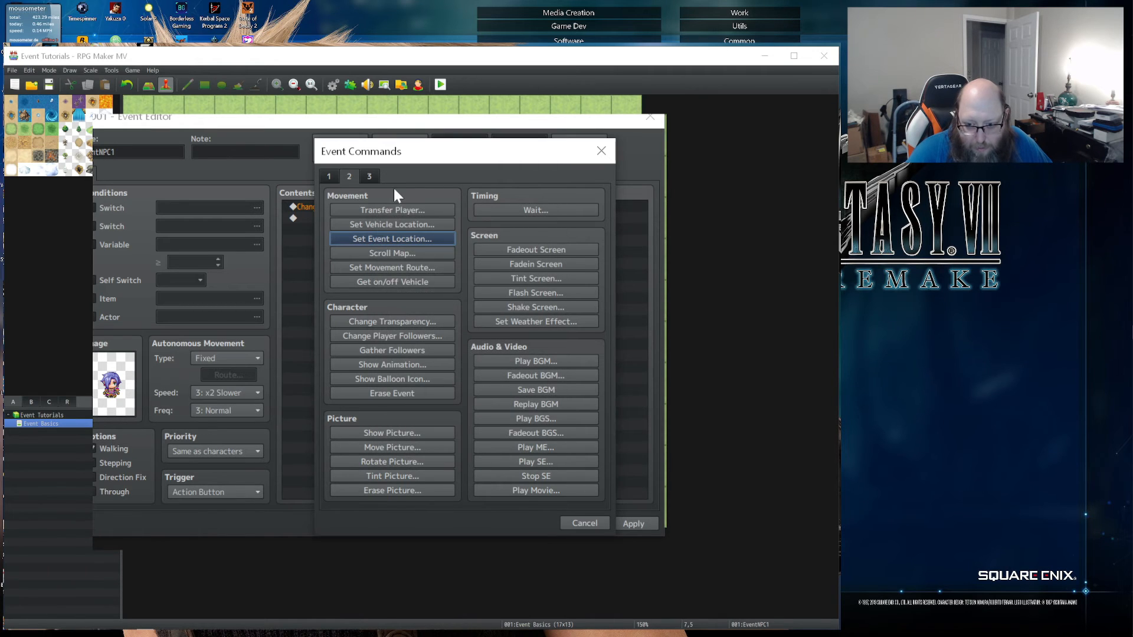
# - Review the Scroll Map command's direction, distance and speed options, and cancel it
pyautogui.click(383, 253)
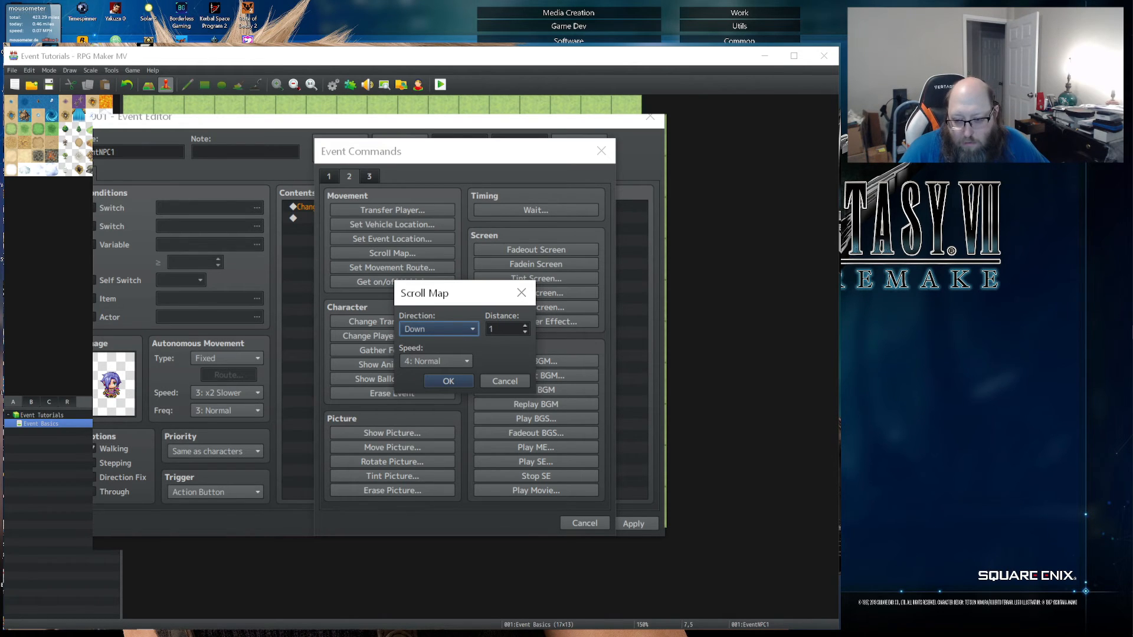
pyautogui.click(499, 381)
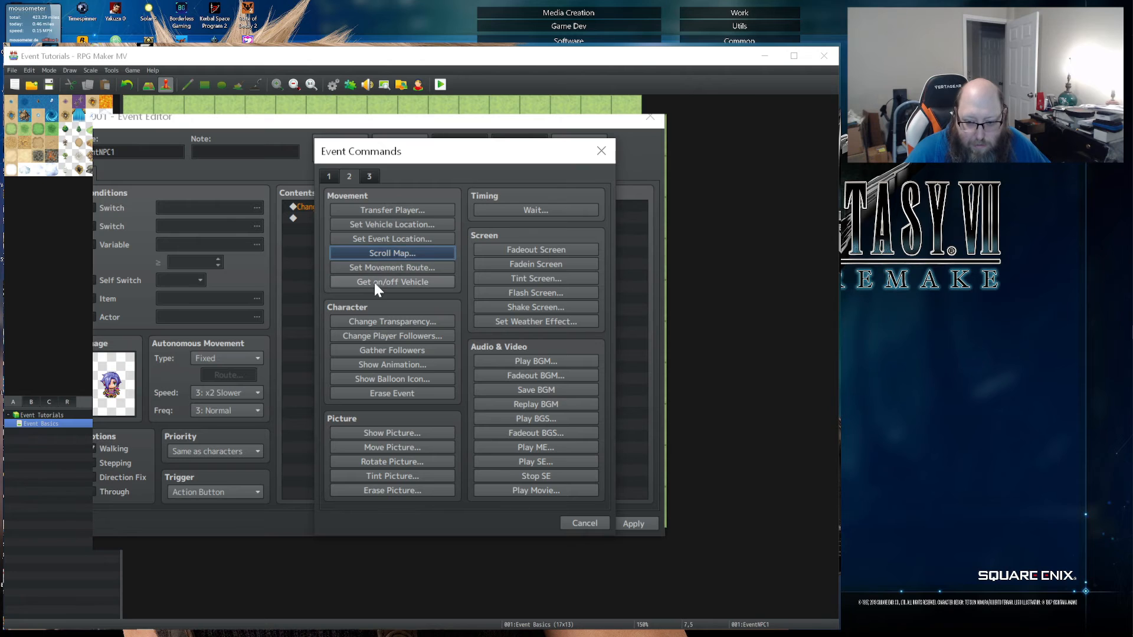
# - Start a Set Movement Route for the player with four Move Down commands and one Move Lower Right
pyautogui.click(382, 265)
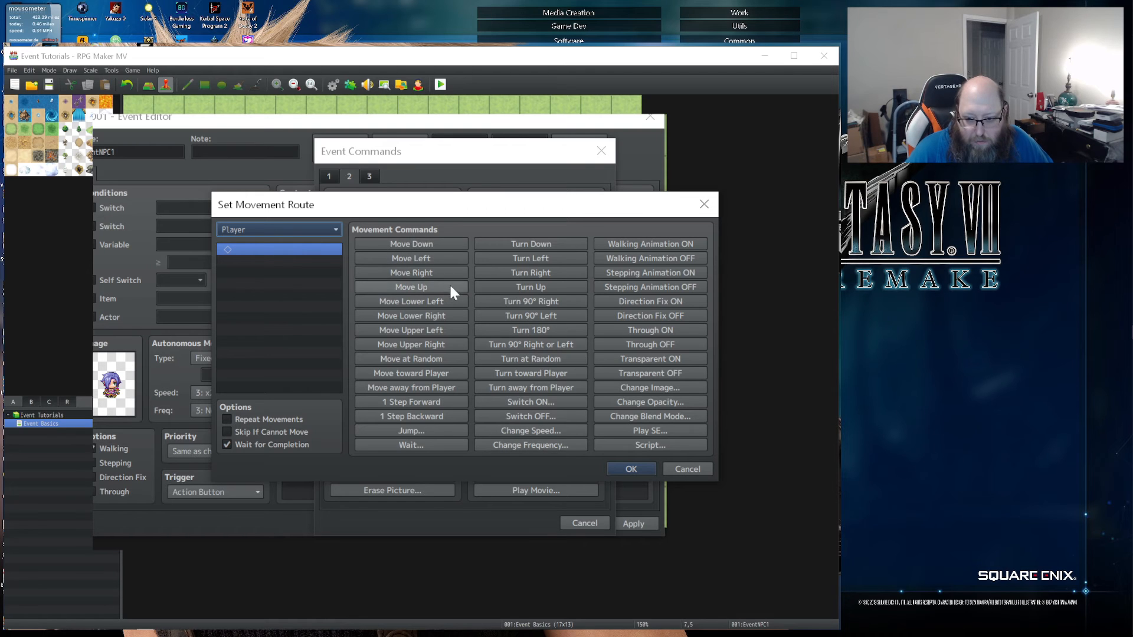
pyautogui.click(389, 244)
pyautogui.click(389, 244)
pyautogui.click(390, 243)
pyautogui.click(389, 243)
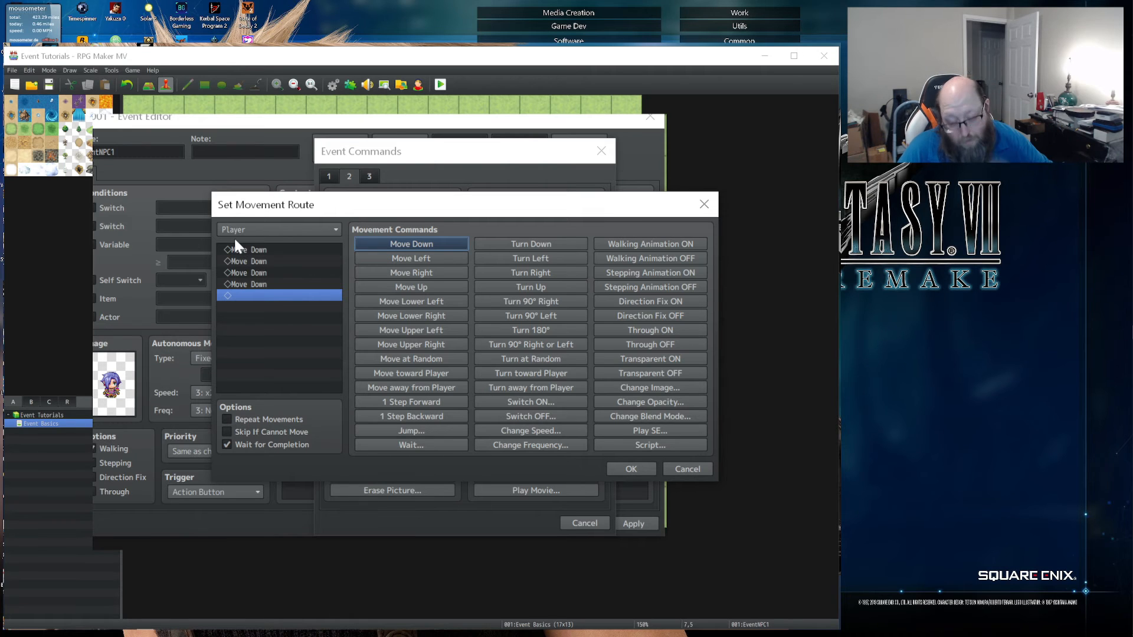
pyautogui.click(444, 315)
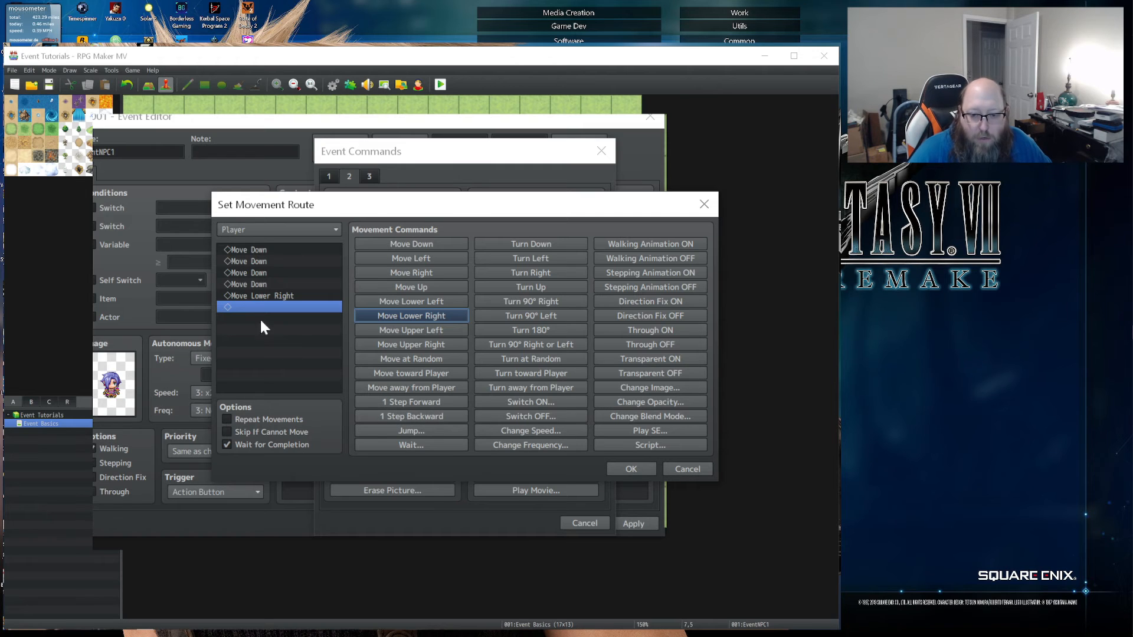
# - Insert Direction Fix ON and Direction Fix OFF before the first Move Down in the player's route
pyautogui.click(250, 250)
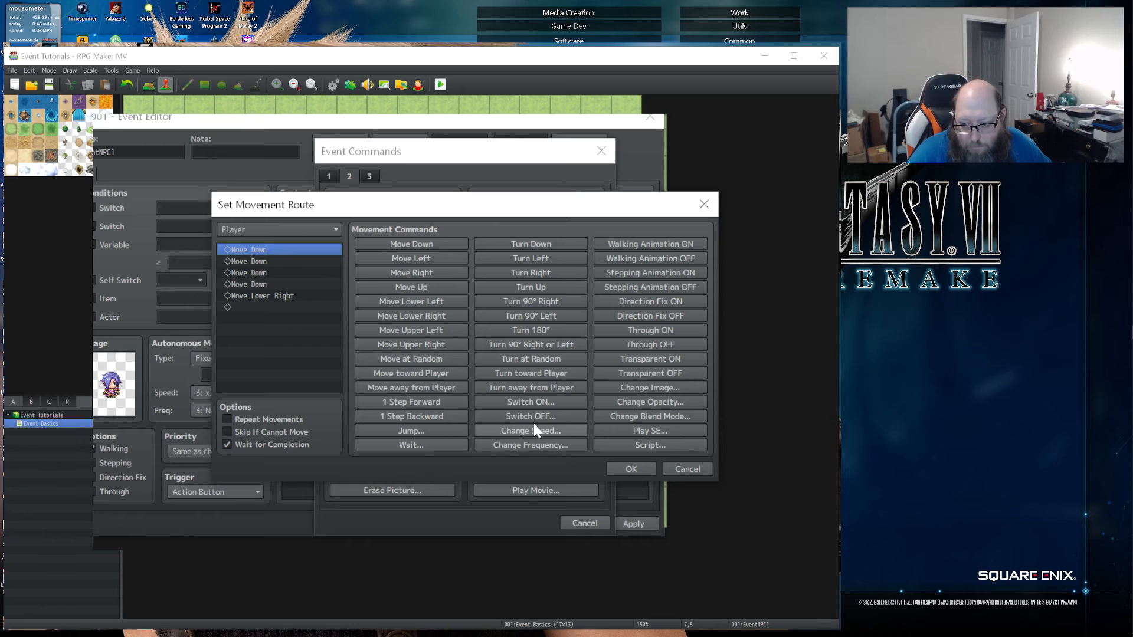
pyautogui.click(646, 302)
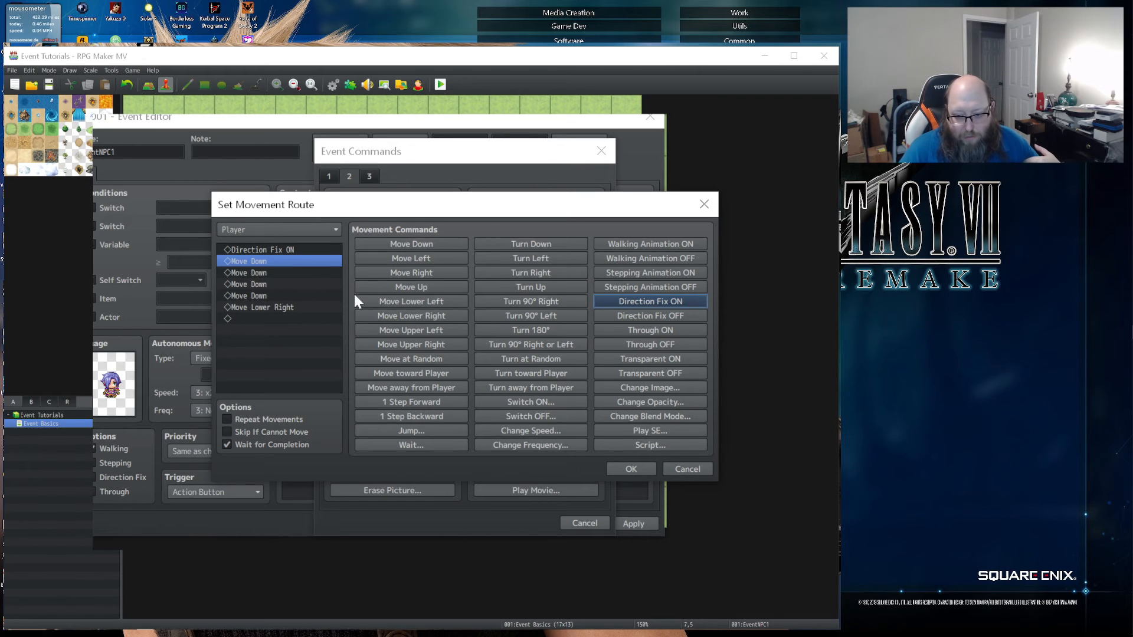
pyautogui.click(597, 315)
pyautogui.click(314, 259)
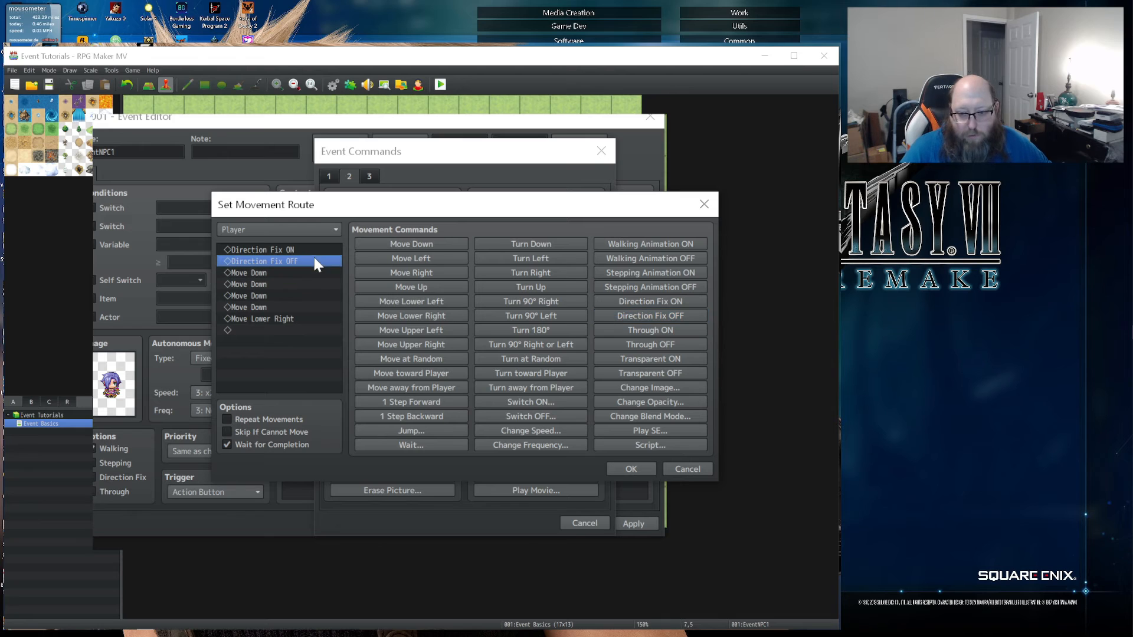
# - Delete every command from the player's movement route
pyautogui.press('Up')
pyautogui.press('Delete')
pyautogui.press('Delete')
pyautogui.press('Delete')
pyautogui.press('Delete')
pyautogui.press('Delete')
pyautogui.press('Delete')
pyautogui.press('Delete')
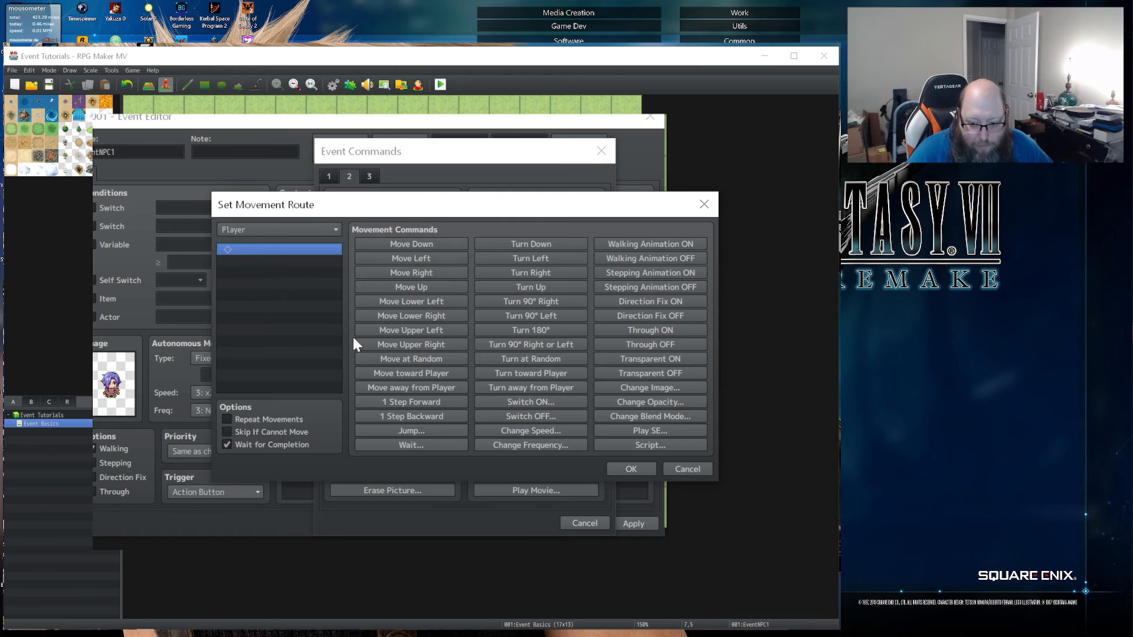
# - Add a Script command reading "Move Down 4" to the player's movement route
pyautogui.click(645, 445)
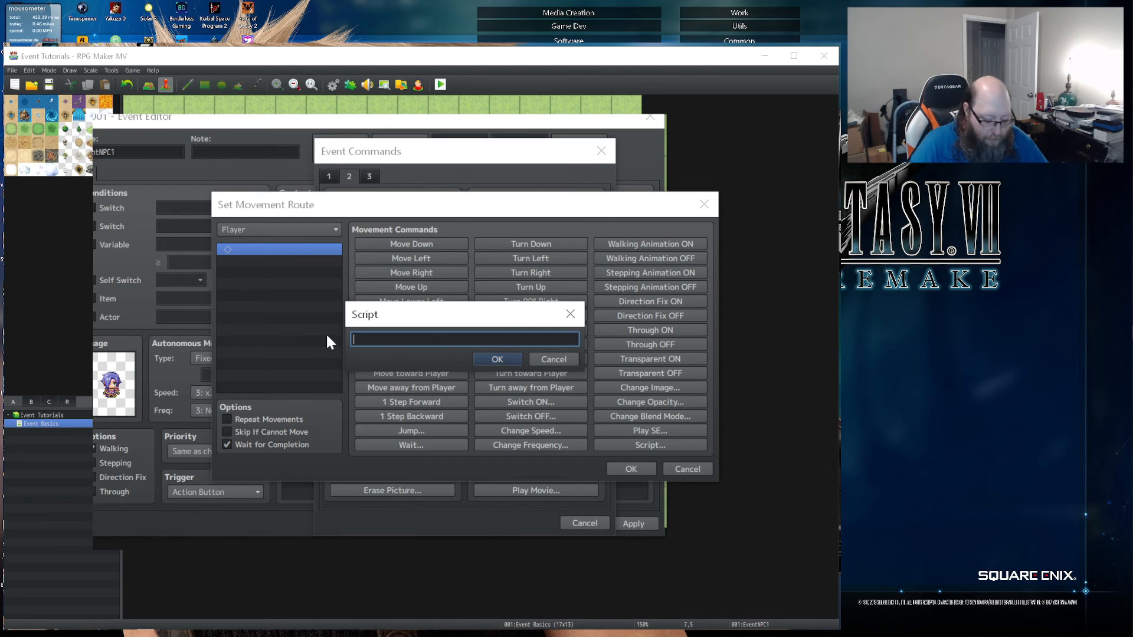
pyautogui.write('Move Down 45')
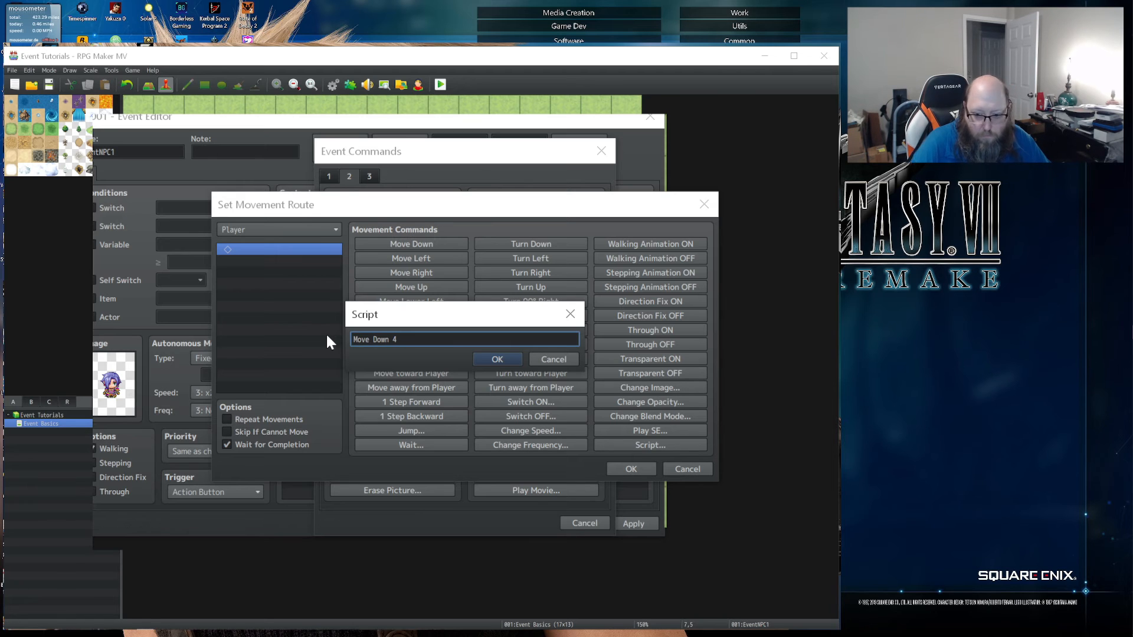
pyautogui.click(491, 358)
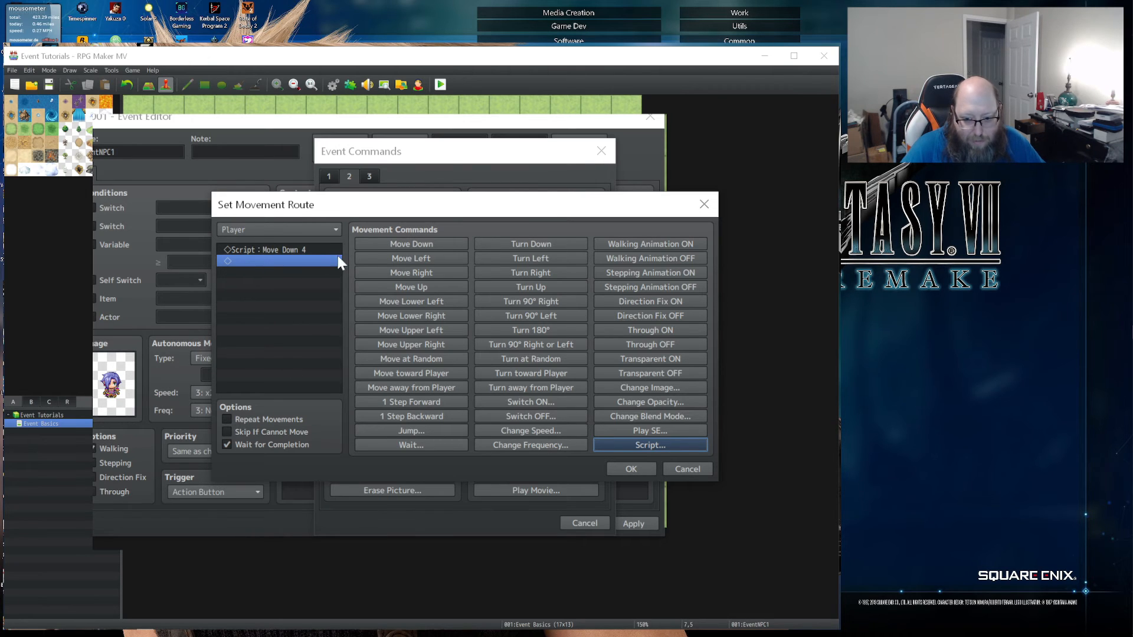
# - Add four Move Down commands below the script line in the movement route
pyautogui.click(423, 246)
pyautogui.click(423, 246)
pyautogui.click(423, 246)
pyautogui.click(422, 246)
pyautogui.click(282, 248)
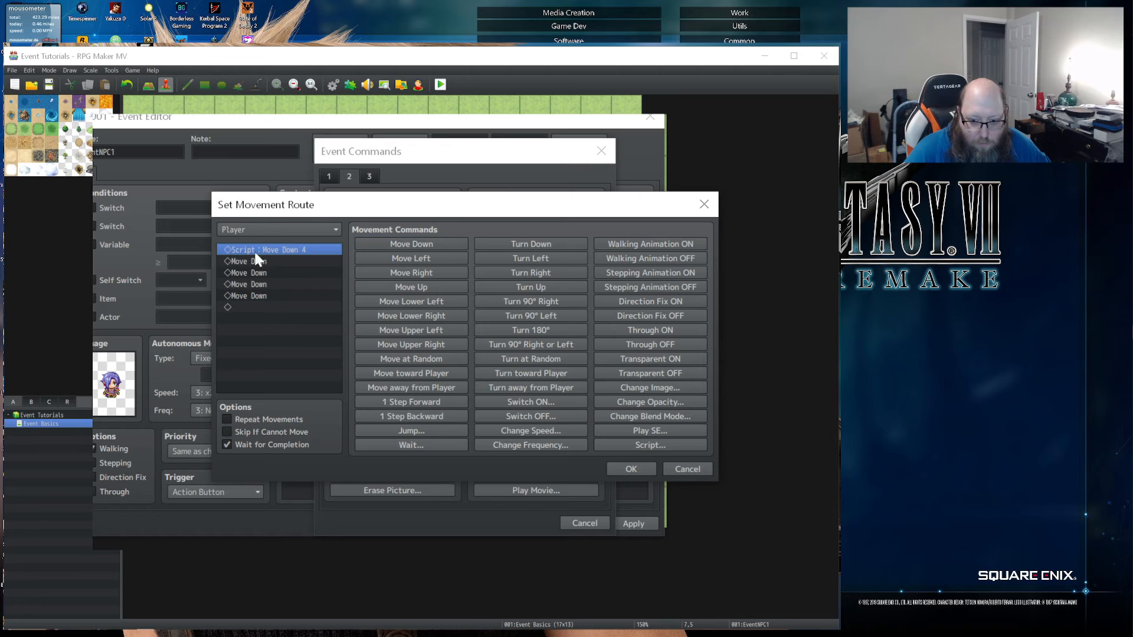
# - Delete the four Move Down commands below the script line
pyautogui.click(283, 260)
pyautogui.press('Delete')
pyautogui.press('Delete')
pyautogui.press('Delete')
pyautogui.press('Delete')
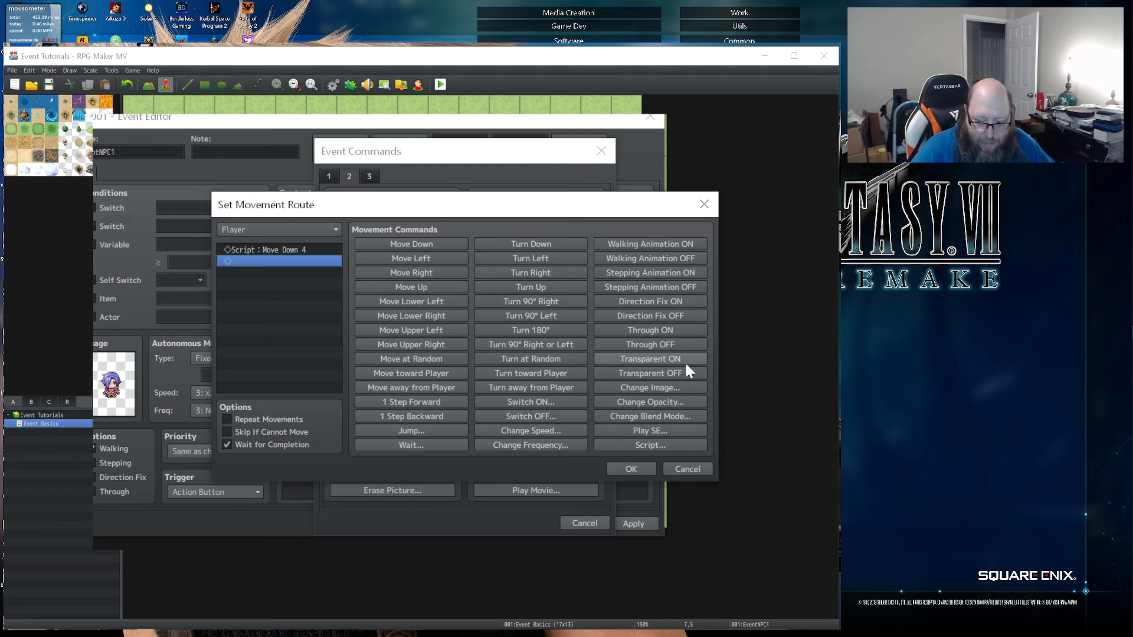
# - Browse the character sheets offered by the Change Image movement command, including Actor1, Actor2, Nature, People3 and !Other2
pyautogui.click(671, 387)
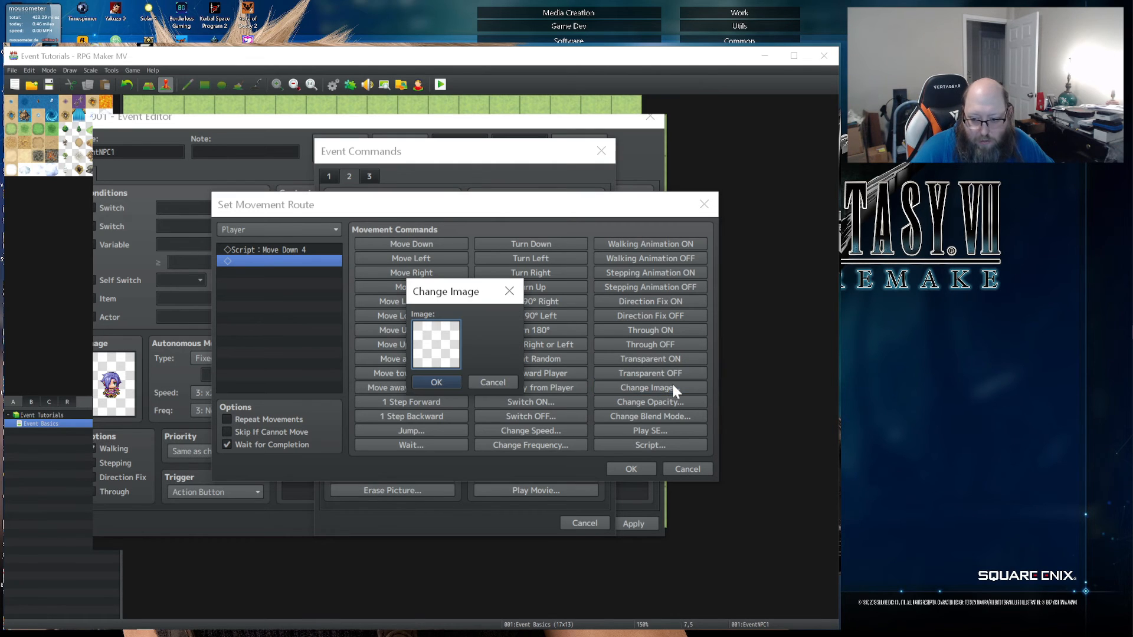
pyautogui.doubleClick(442, 355)
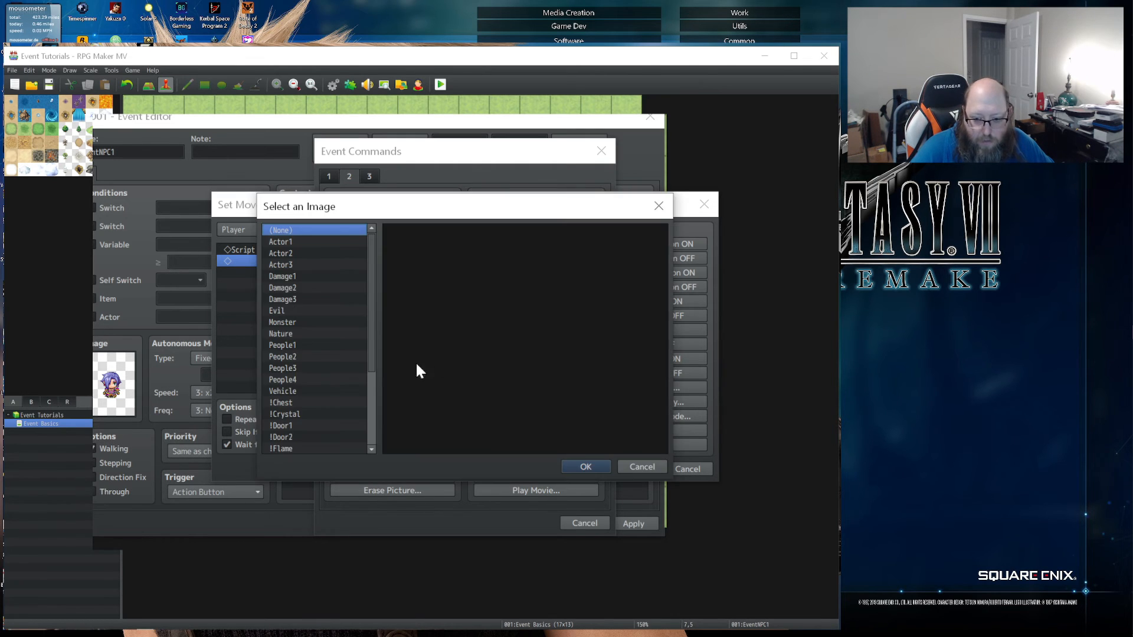
pyautogui.click(291, 253)
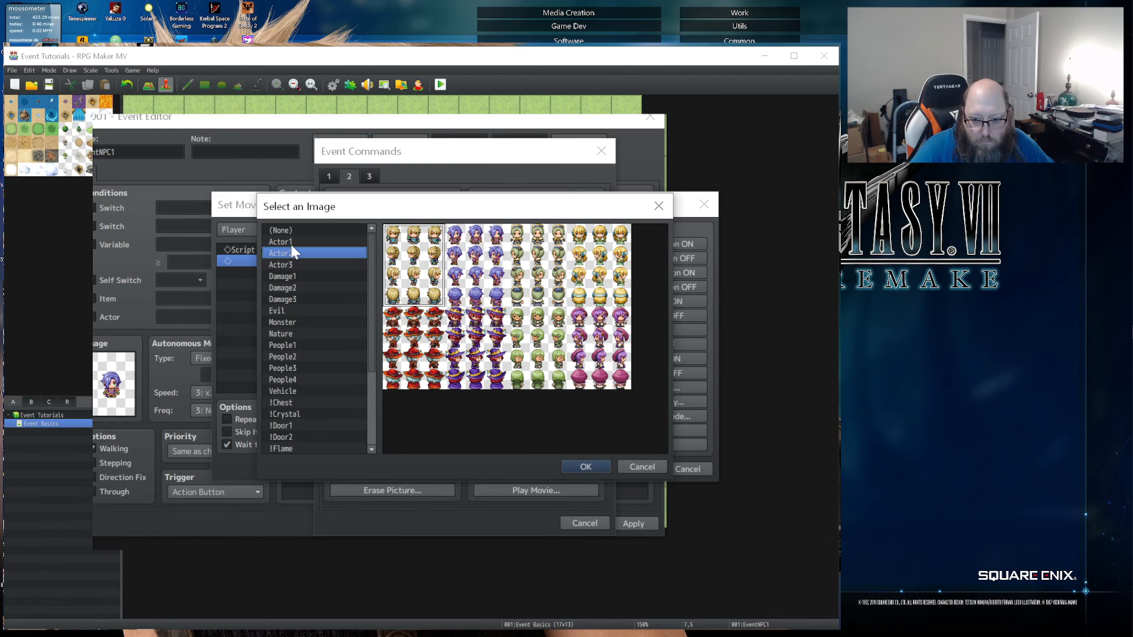
pyautogui.click(291, 244)
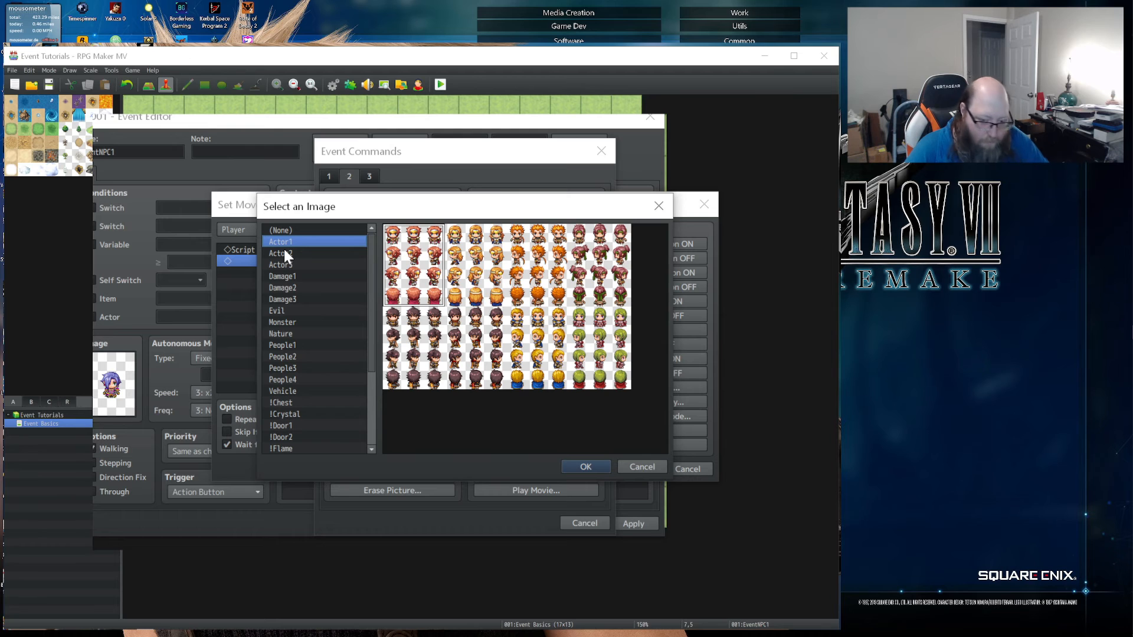
pyautogui.click(284, 333)
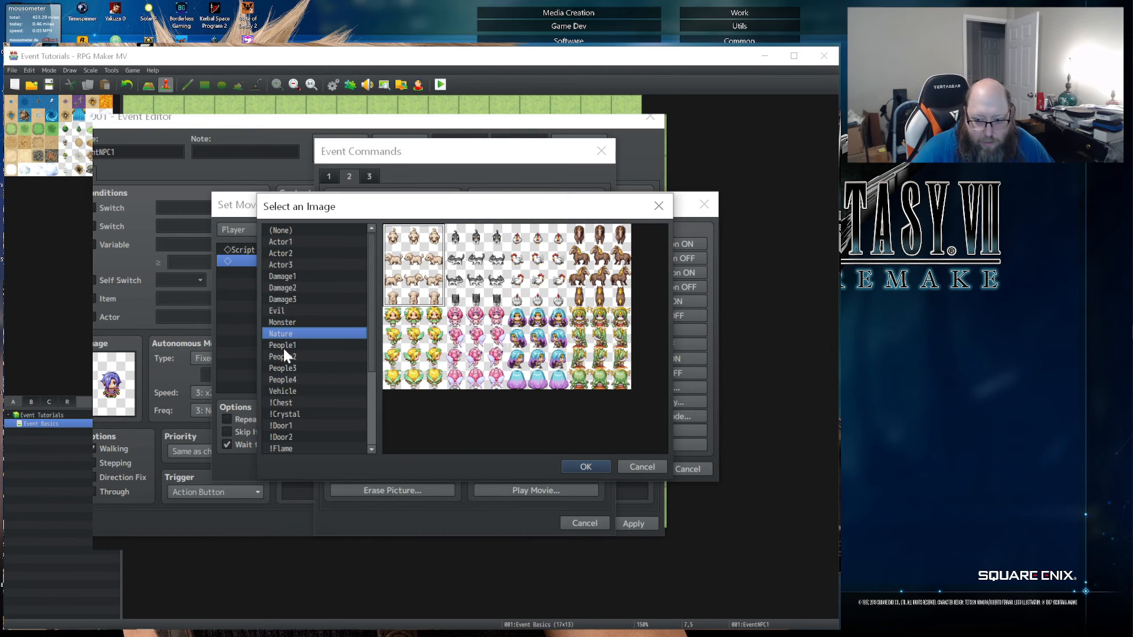
pyautogui.click(297, 367)
pyautogui.scroll(-3, 298, 369)
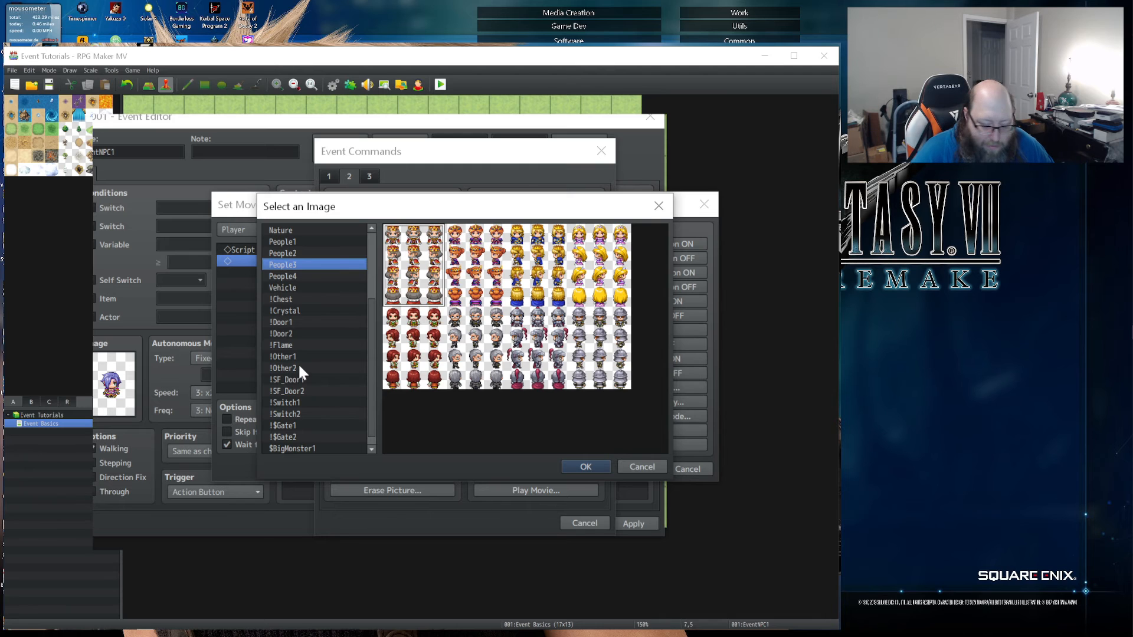
pyautogui.click(302, 398)
pyautogui.scroll(-1, 302, 398)
pyautogui.click(303, 398)
pyautogui.click(300, 322)
pyautogui.click(285, 353)
pyautogui.click(285, 370)
pyautogui.click(287, 352)
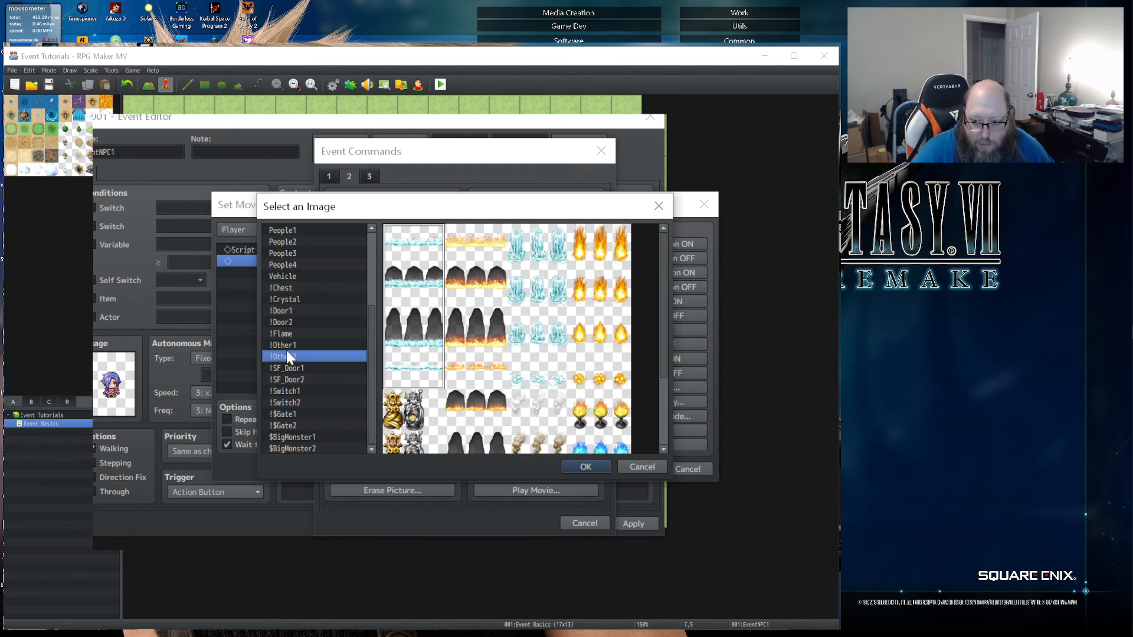
# - Examine the coloured brazier flame frames in the !Other2 sheet, and cancel the image change
pyautogui.scroll(-3, 596, 353)
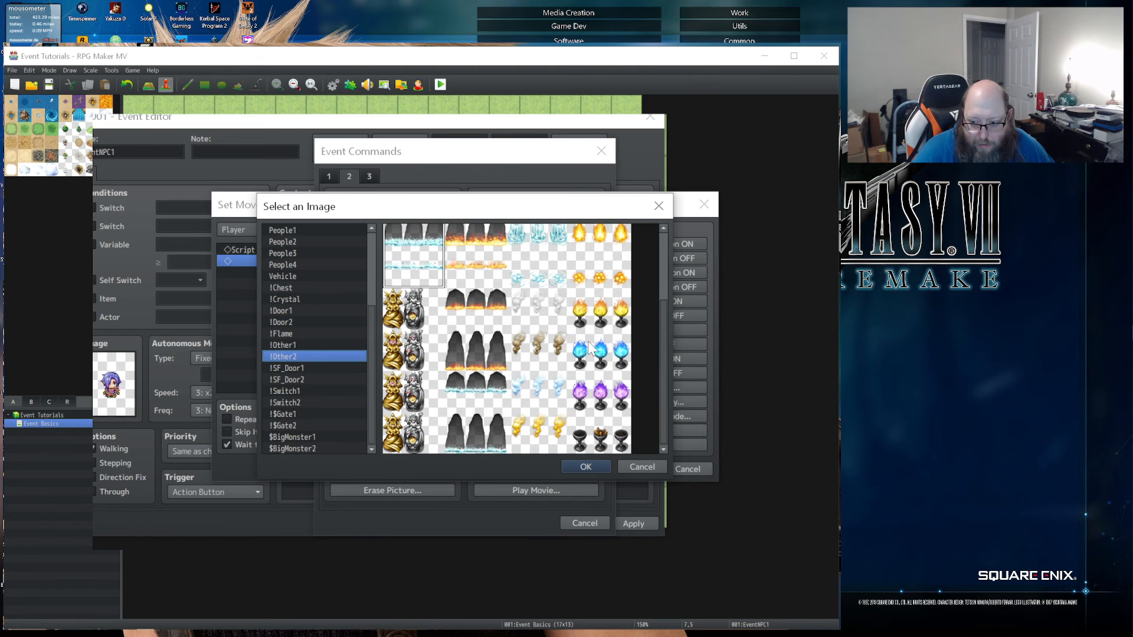
pyautogui.click(601, 326)
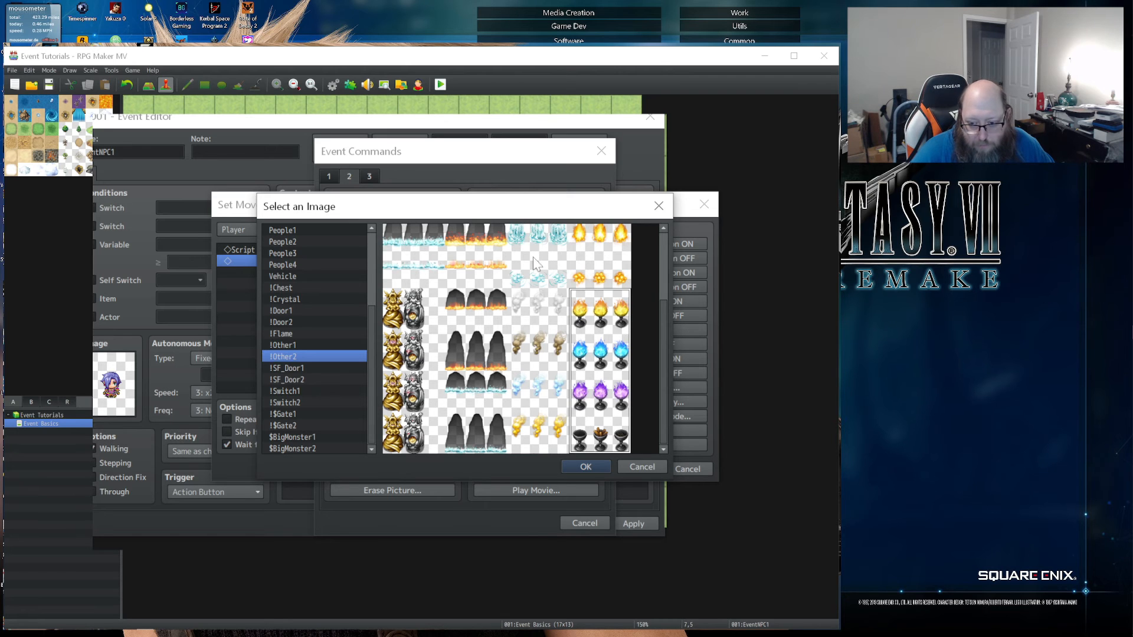
pyautogui.scroll(1, 523, 391)
pyautogui.scroll(2, 524, 391)
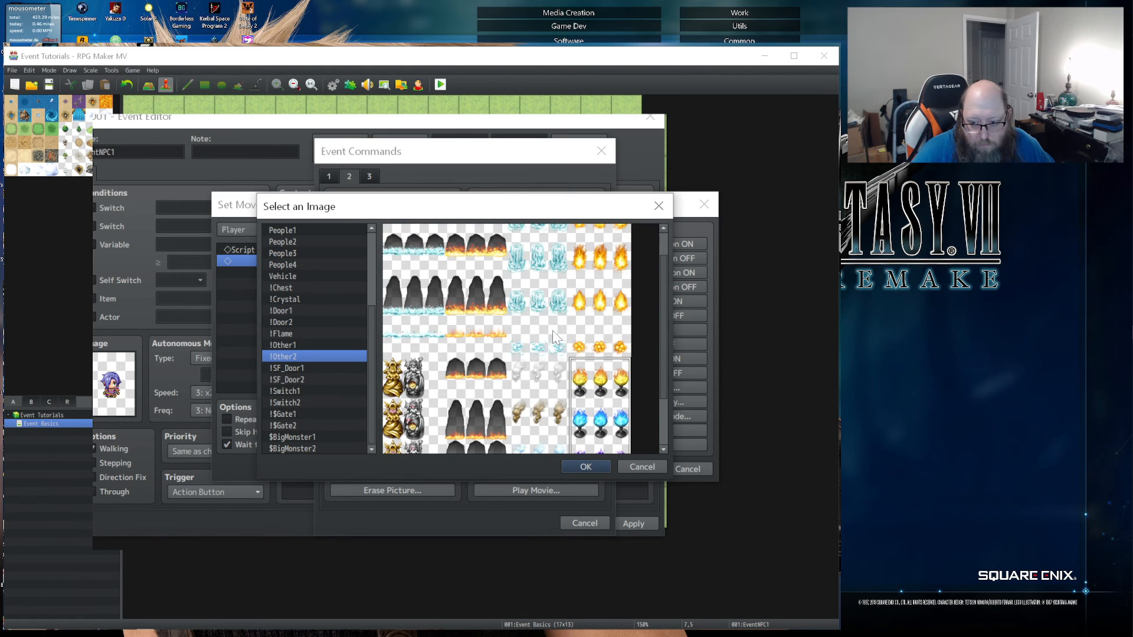
pyautogui.scroll(2, 553, 341)
pyautogui.scroll(-3, 551, 341)
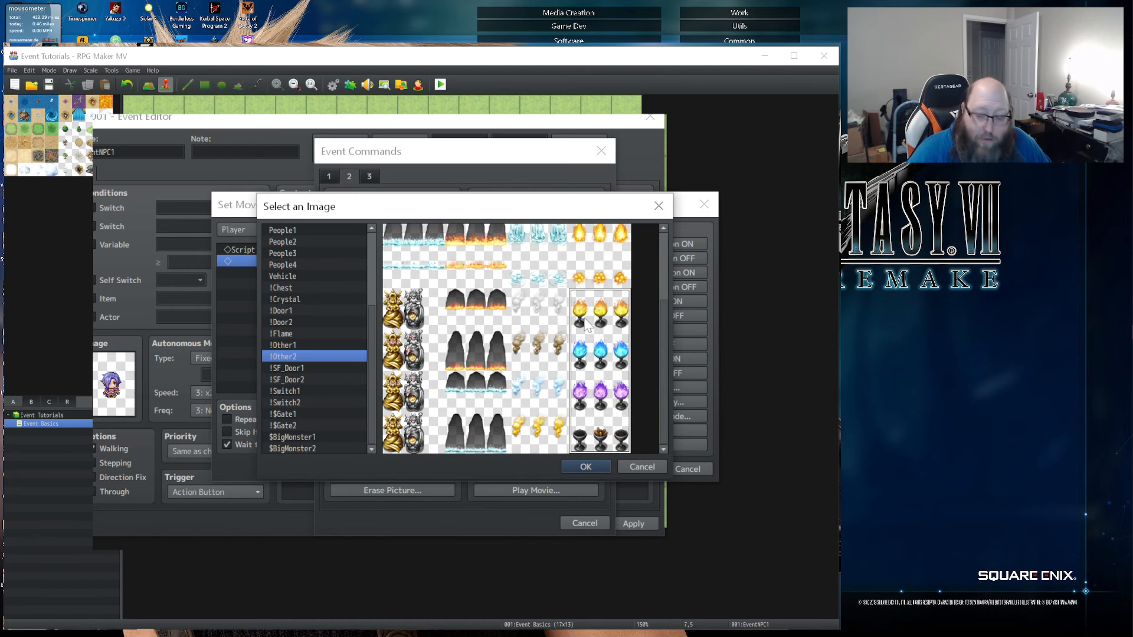
pyautogui.click(635, 466)
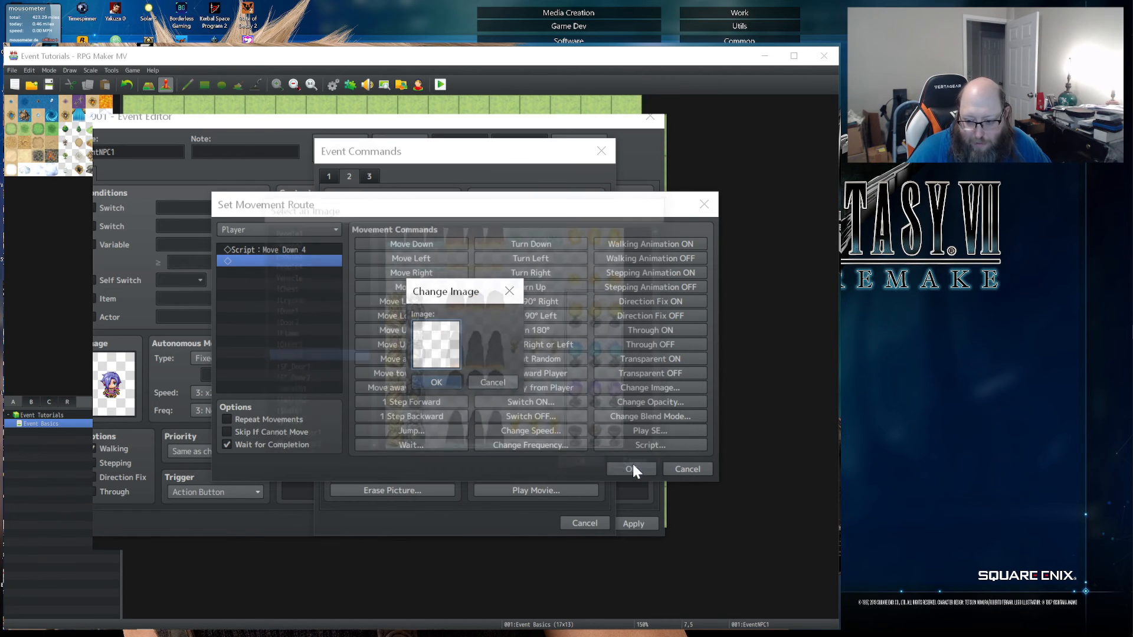
pyautogui.click(477, 383)
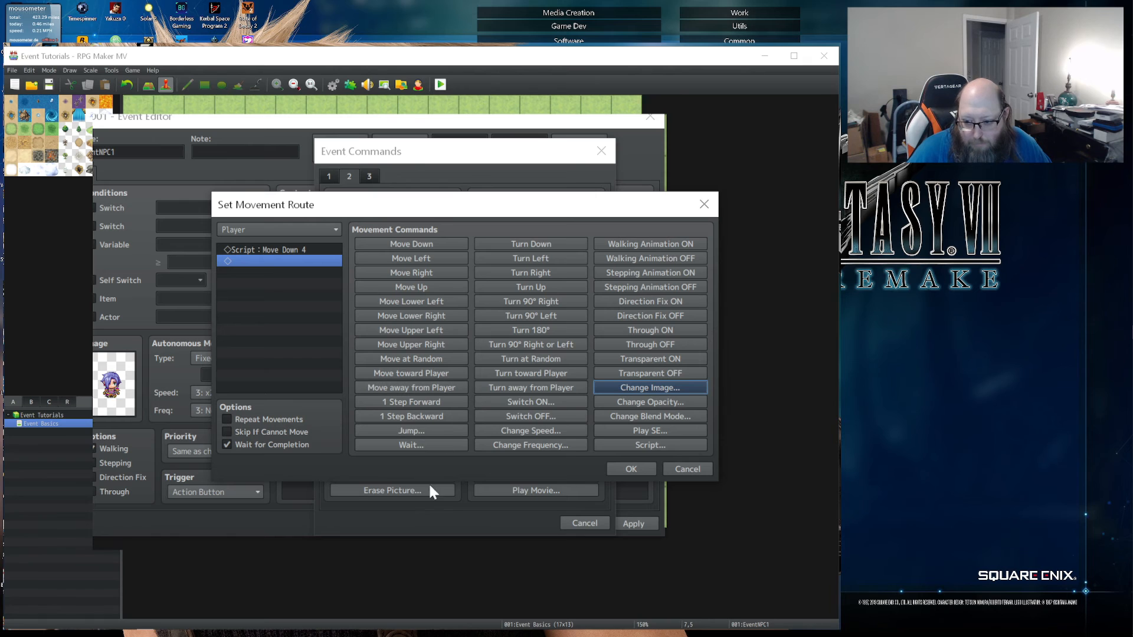
# - Review the Change Opacity movement command's opacity setting, and cancel it
pyautogui.click(656, 402)
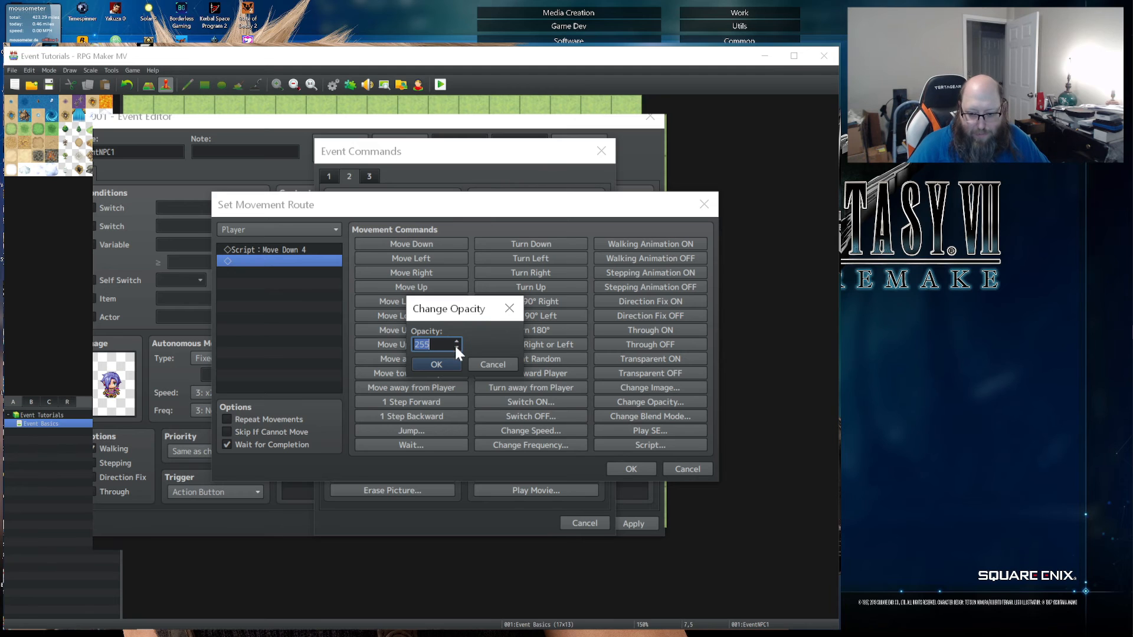
pyautogui.click(497, 361)
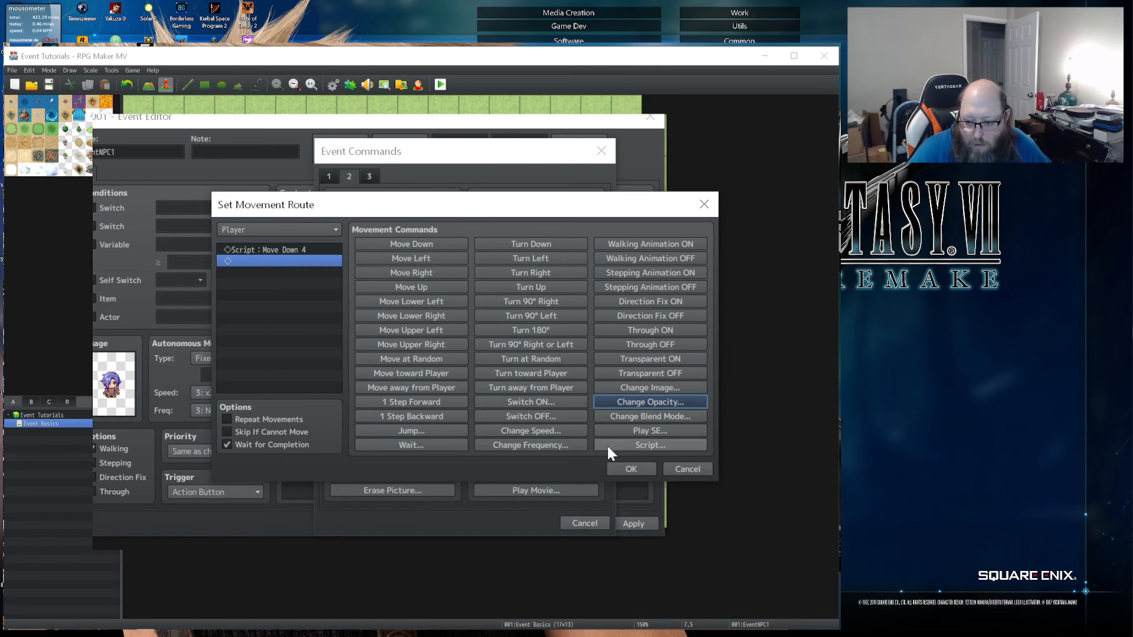
# - Review the blend modes offered by the Change Blend Mode movement command, and cancel the movement route
pyautogui.click(636, 417)
pyautogui.click(437, 345)
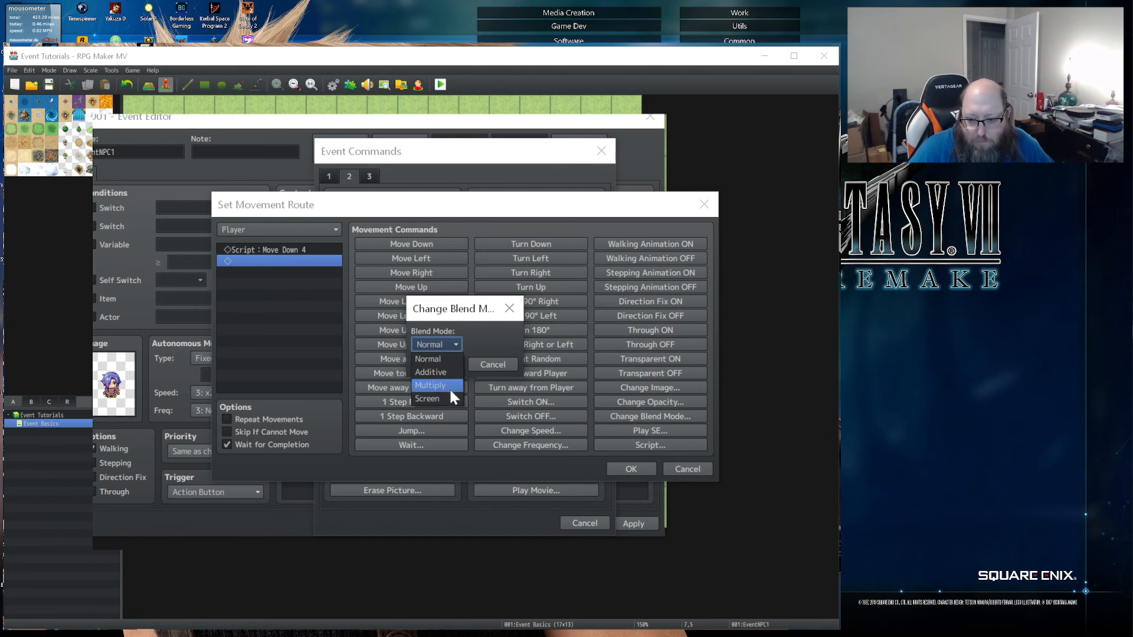
pyautogui.click(499, 366)
pyautogui.click(499, 366)
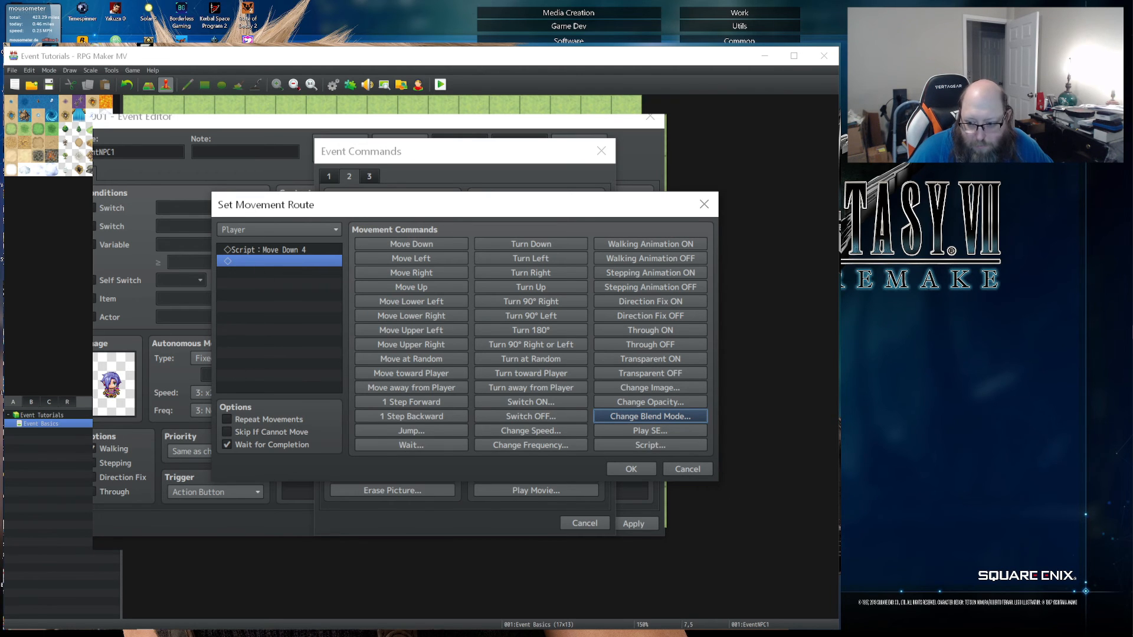
pyautogui.click(695, 469)
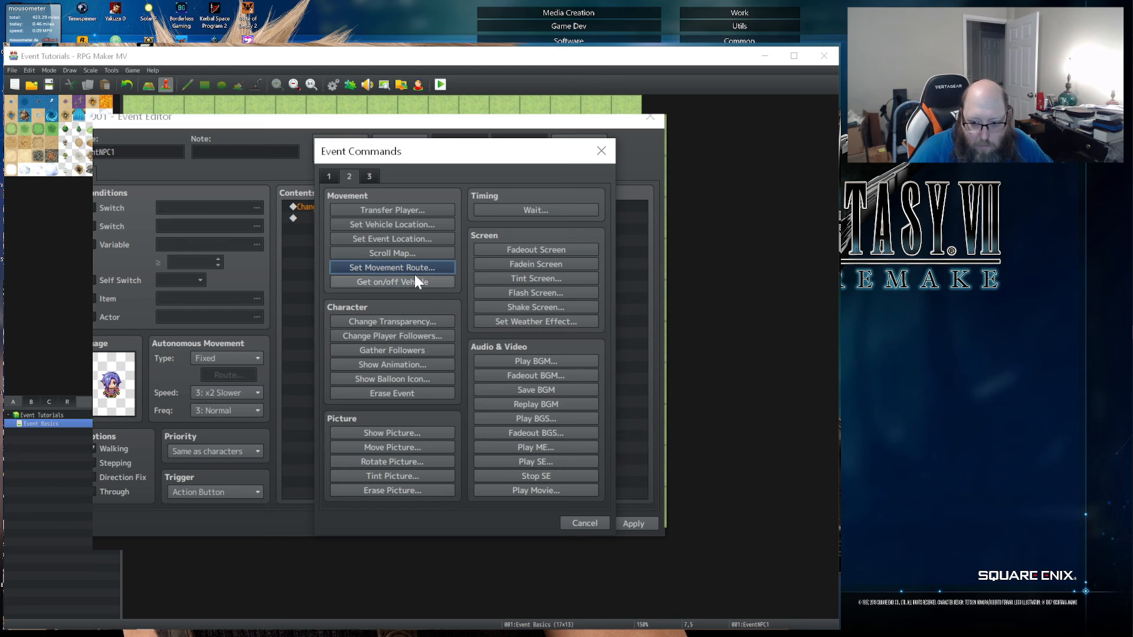
# - Insert a Get on/off Vehicle command above Change HP, and review the Change Transparency options without adding that command
pyautogui.click(386, 281)
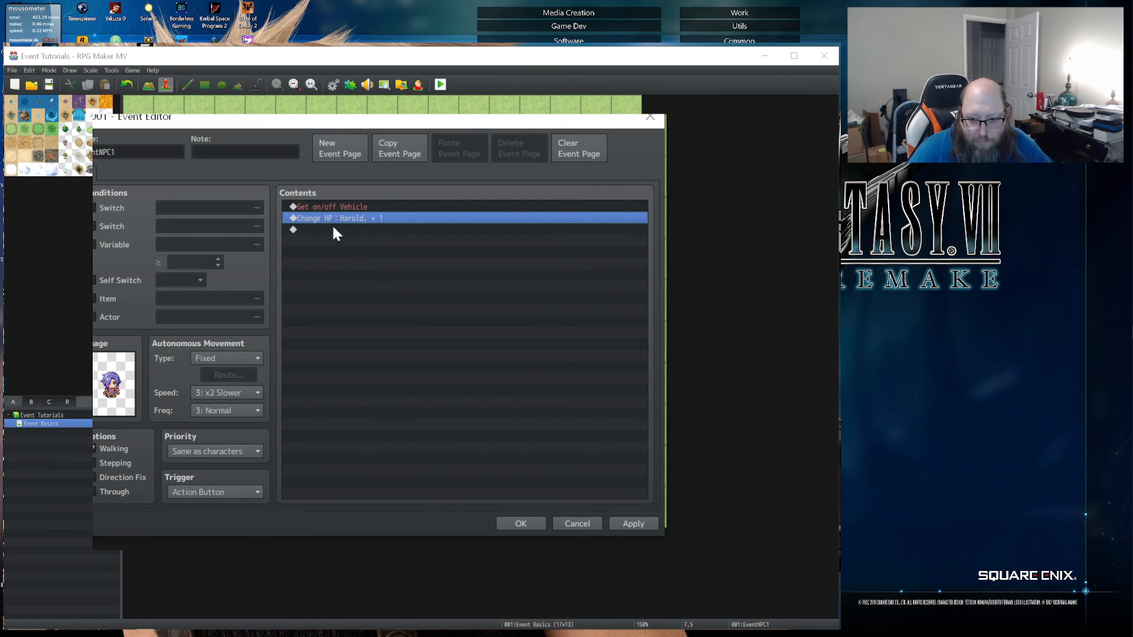
pyautogui.doubleClick(327, 207)
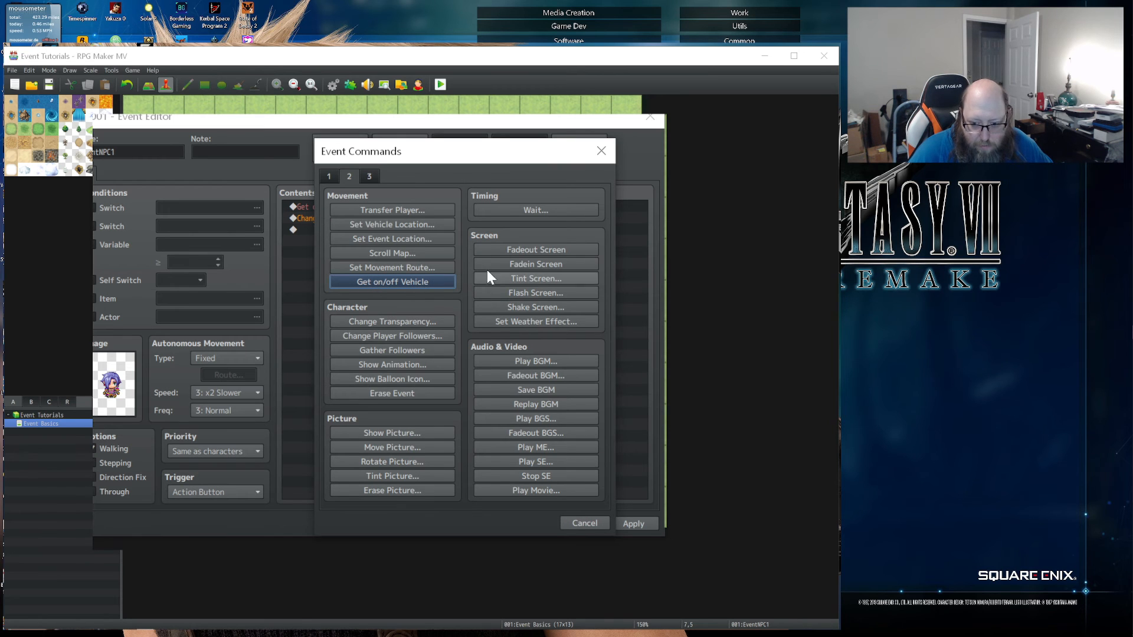
pyautogui.click(402, 322)
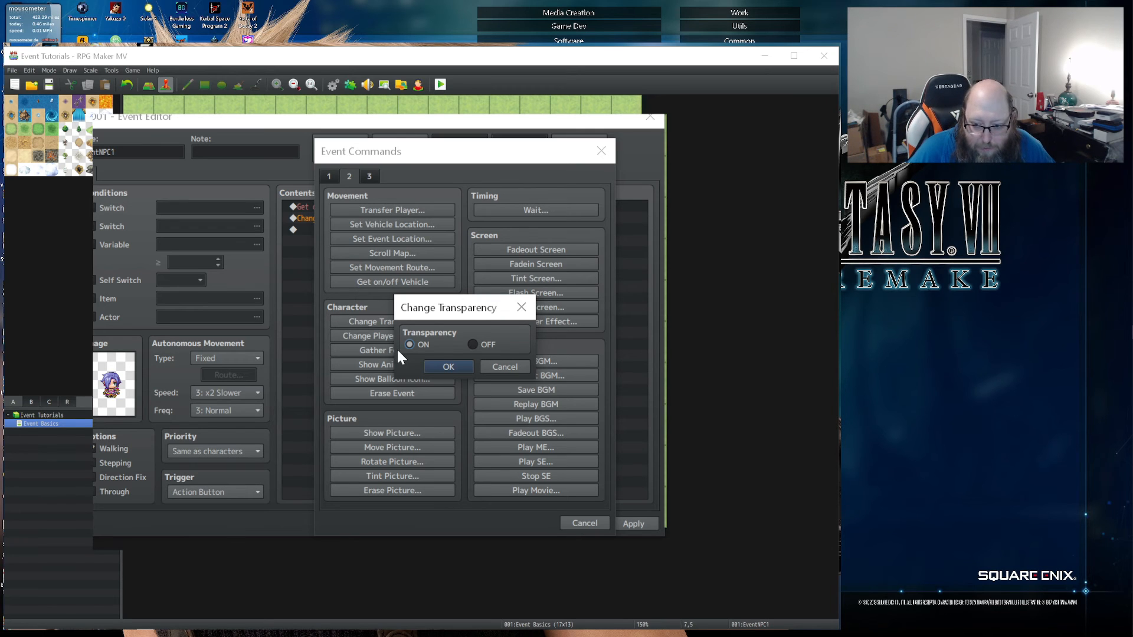
pyautogui.click(493, 368)
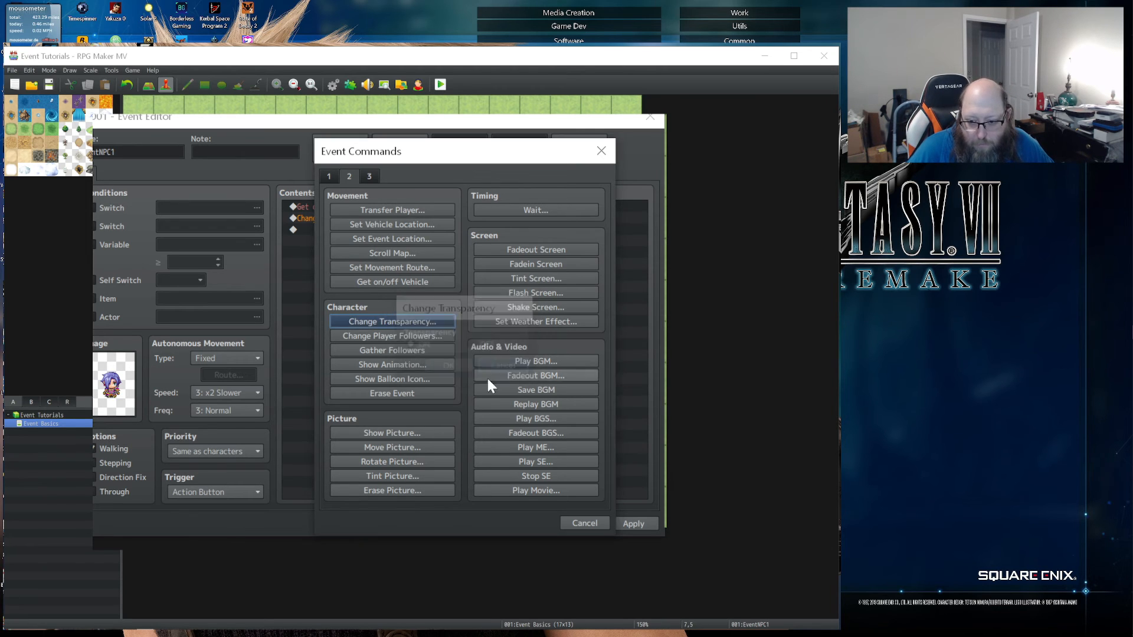
# - Review the Change Player Followers options without applying them, and insert a Gather Followers command above Get on/off Vehicle
pyautogui.click(423, 334)
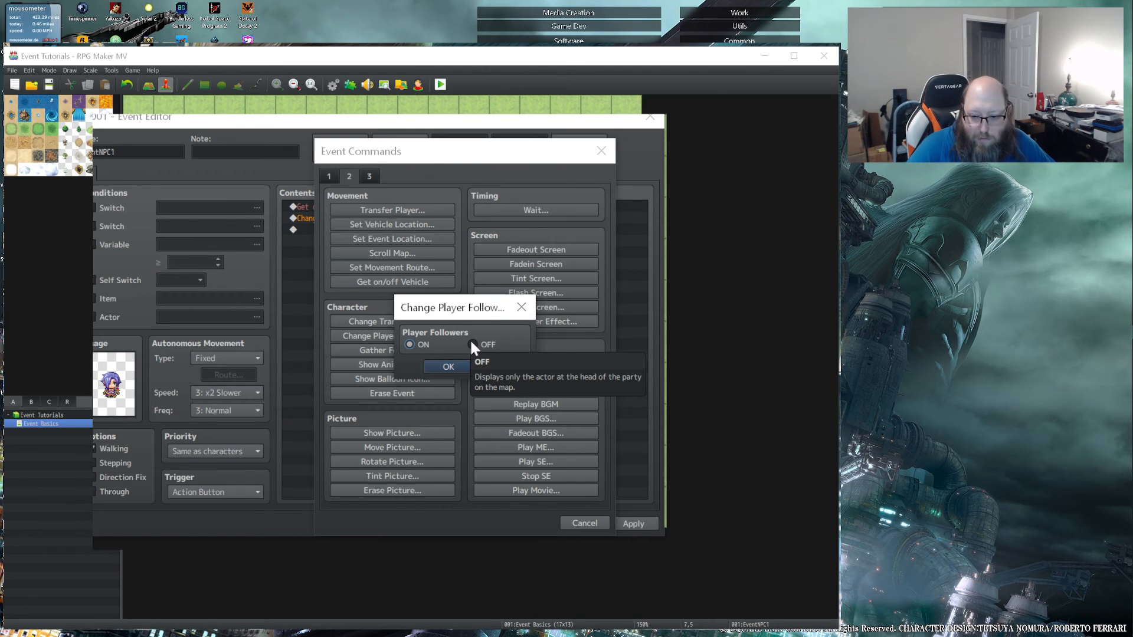
pyautogui.click(494, 367)
pyautogui.click(415, 350)
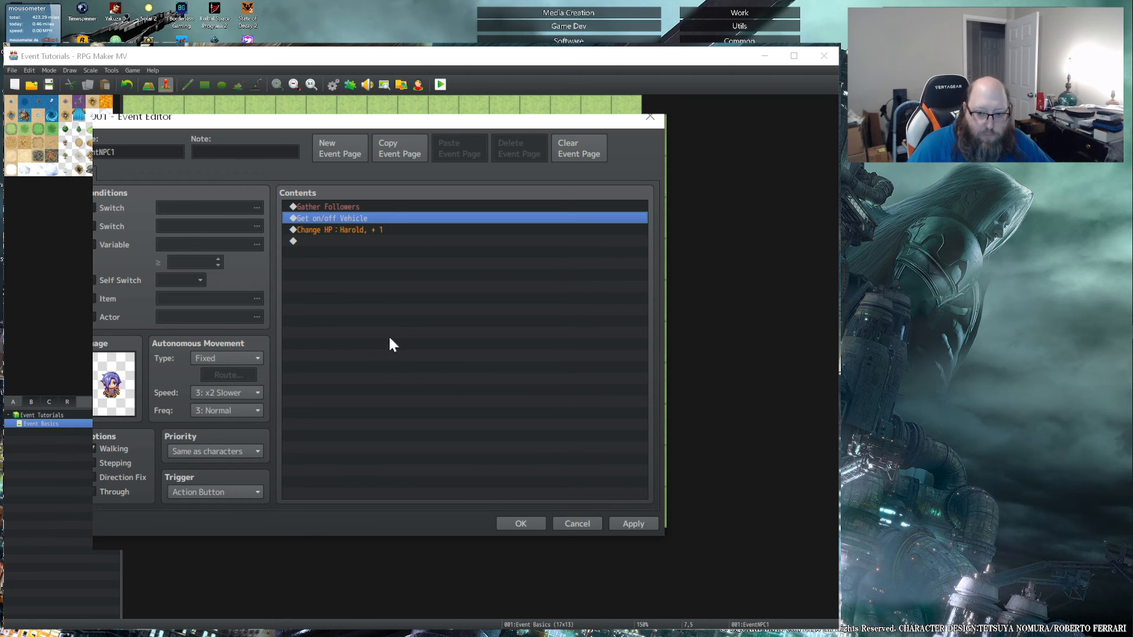
# - Review the Show Animation command and its list of selectable animations, and cancel it
pyautogui.doubleClick(359, 207)
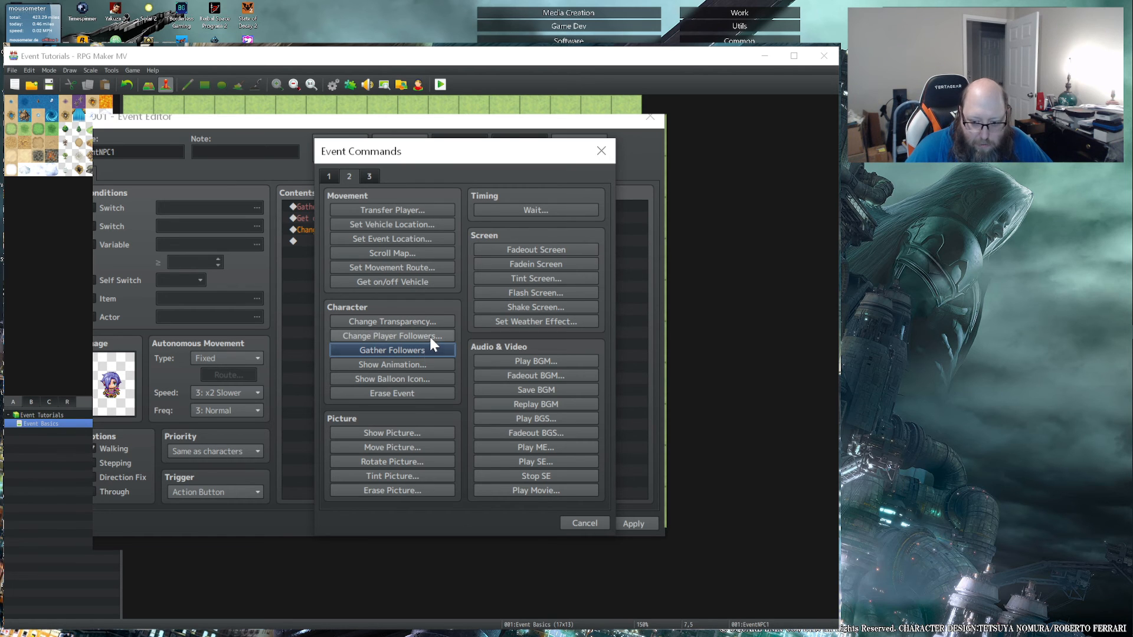
pyautogui.click(404, 365)
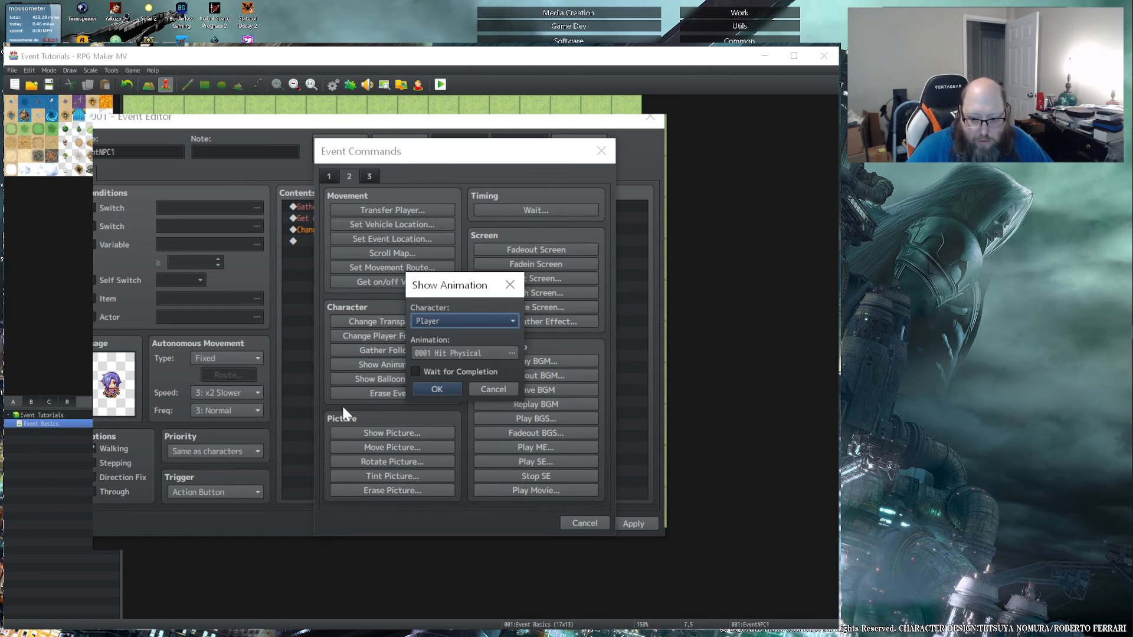
pyautogui.click(474, 351)
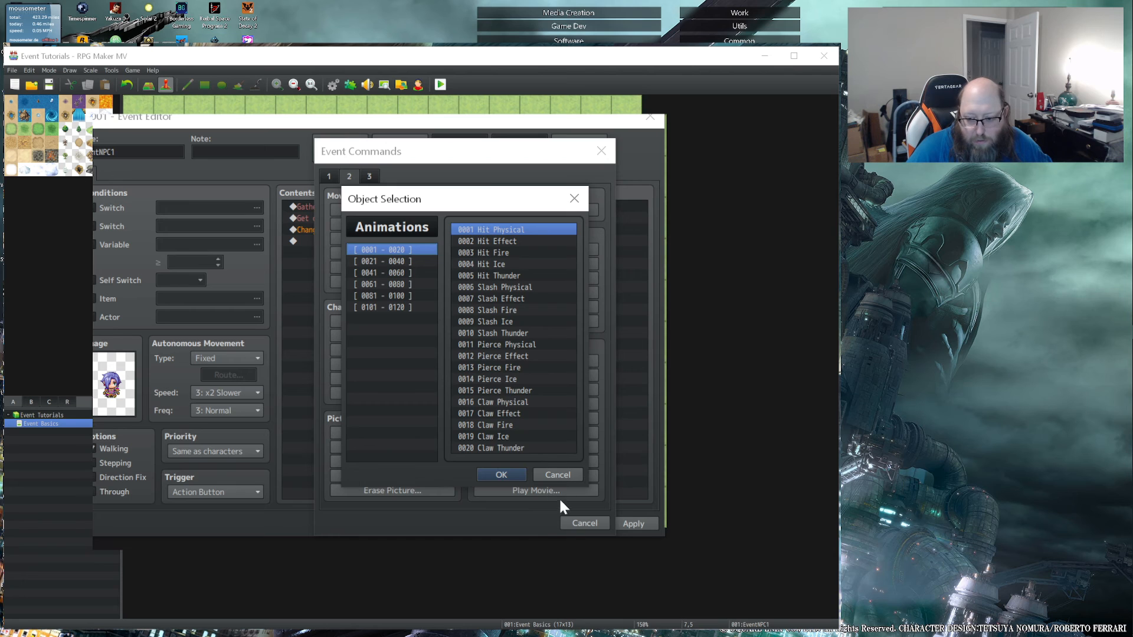
pyautogui.click(548, 478)
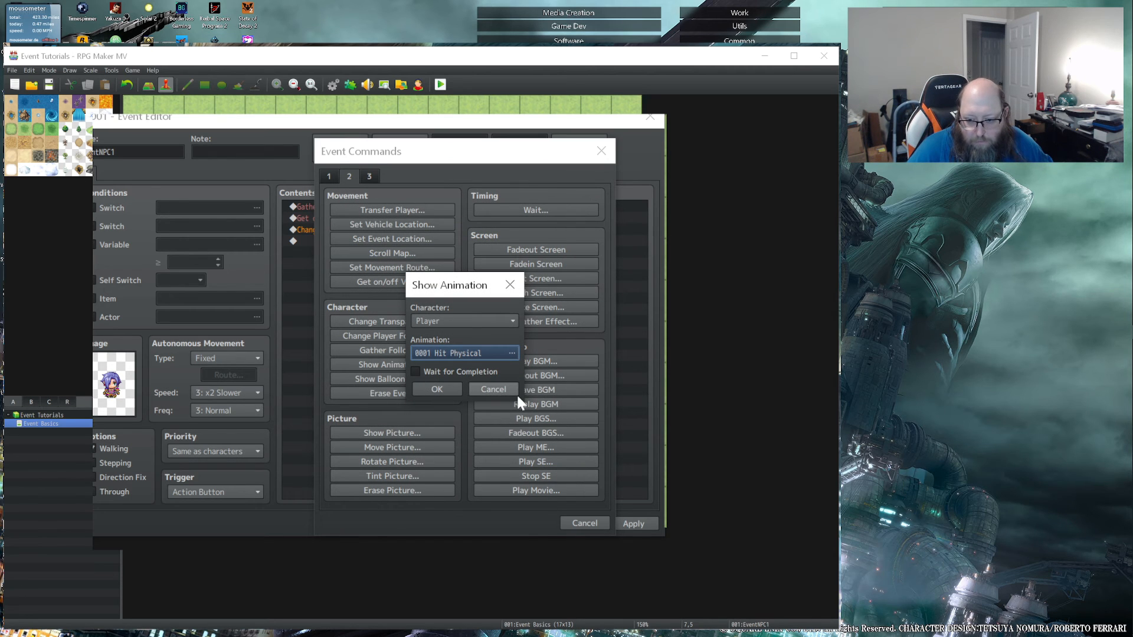
pyautogui.click(514, 392)
# - Review the target characters and balloon icons offered by the Show Balloon Icon command, and cancel it
pyautogui.click(402, 379)
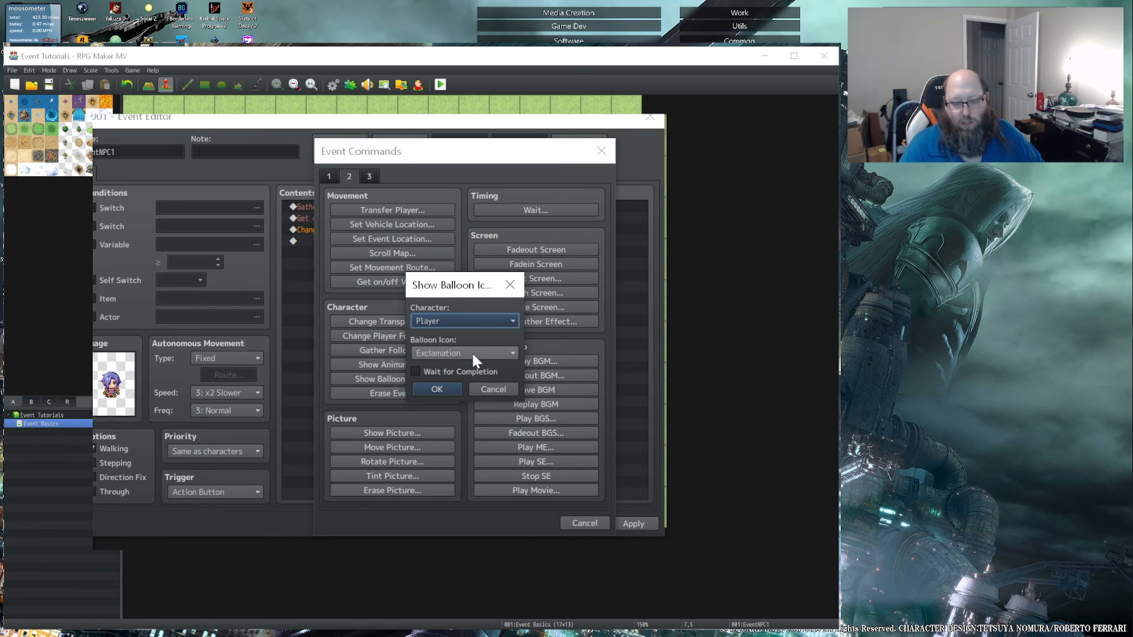
pyautogui.click(450, 323)
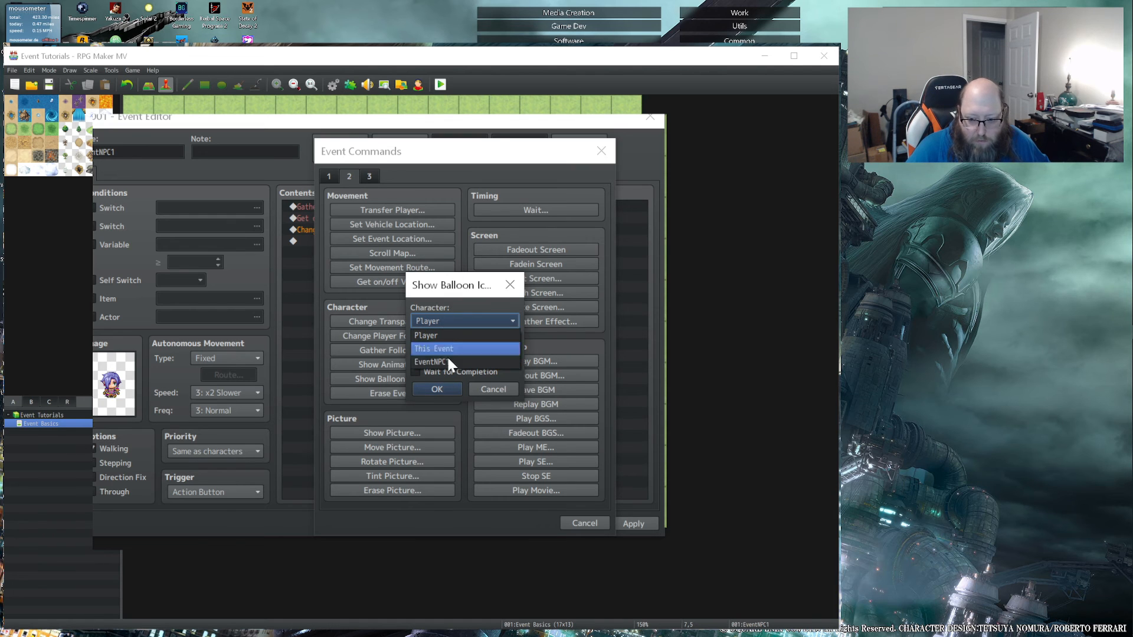
pyautogui.click(479, 380)
pyautogui.click(463, 352)
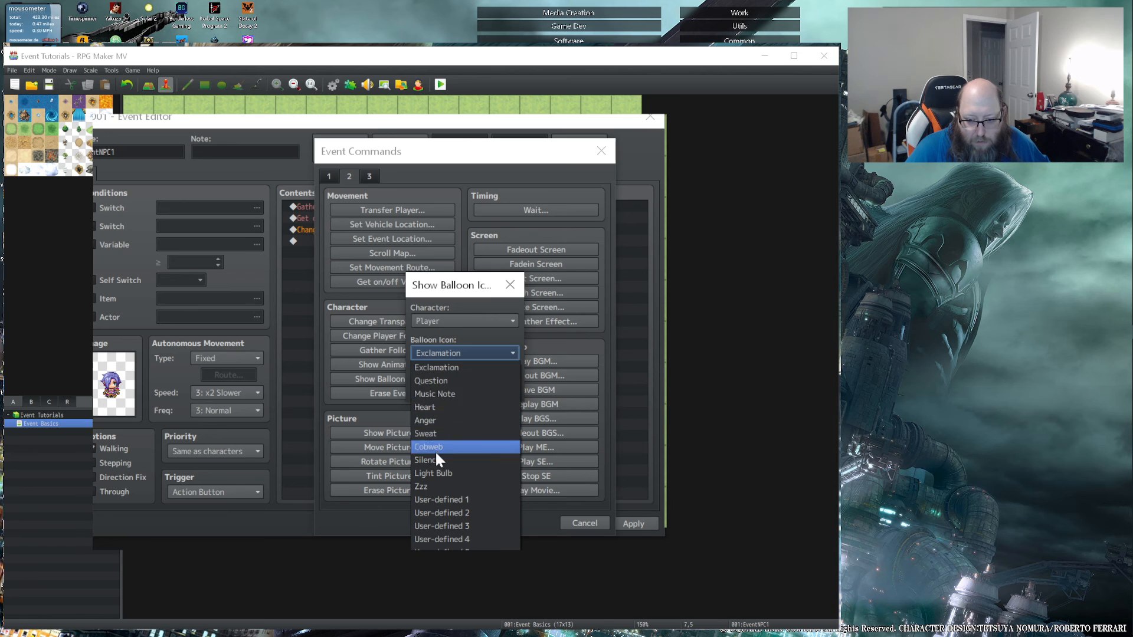
pyautogui.click(418, 163)
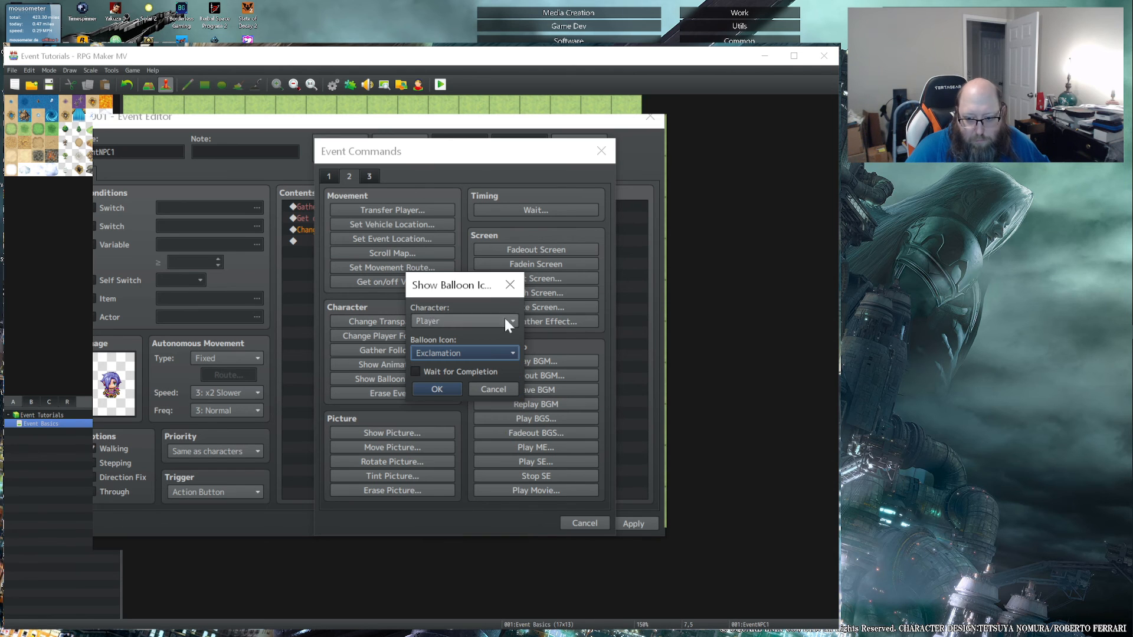
pyautogui.press('Escape')
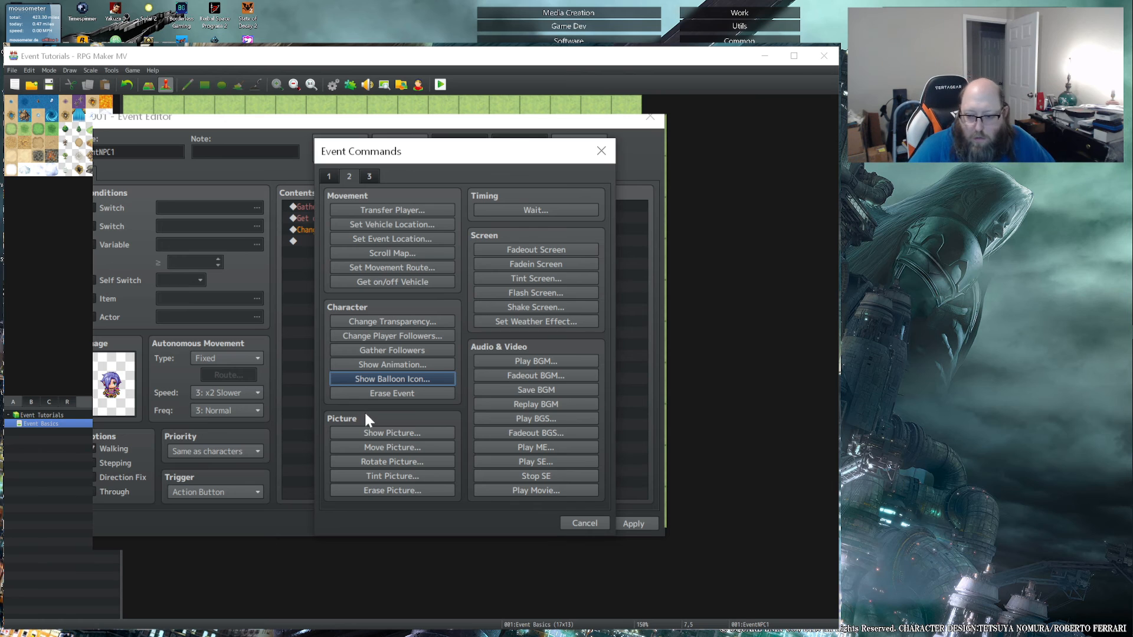
# - Insert an Erase Event command above Gather Followers in the event contents
pyautogui.click(402, 391)
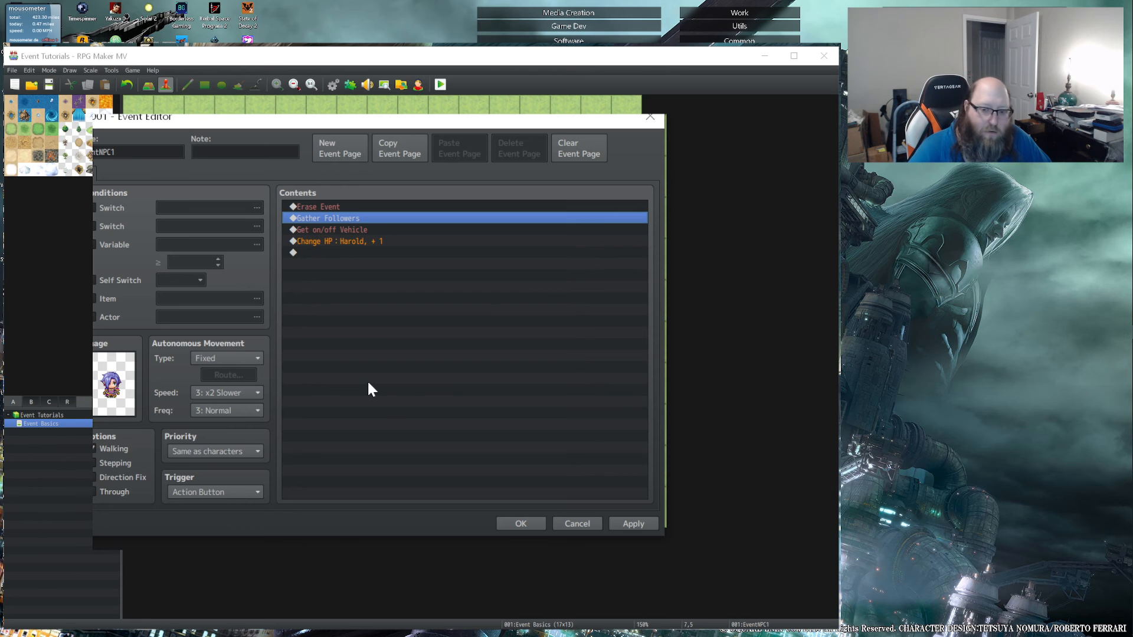
pyautogui.click(334, 208)
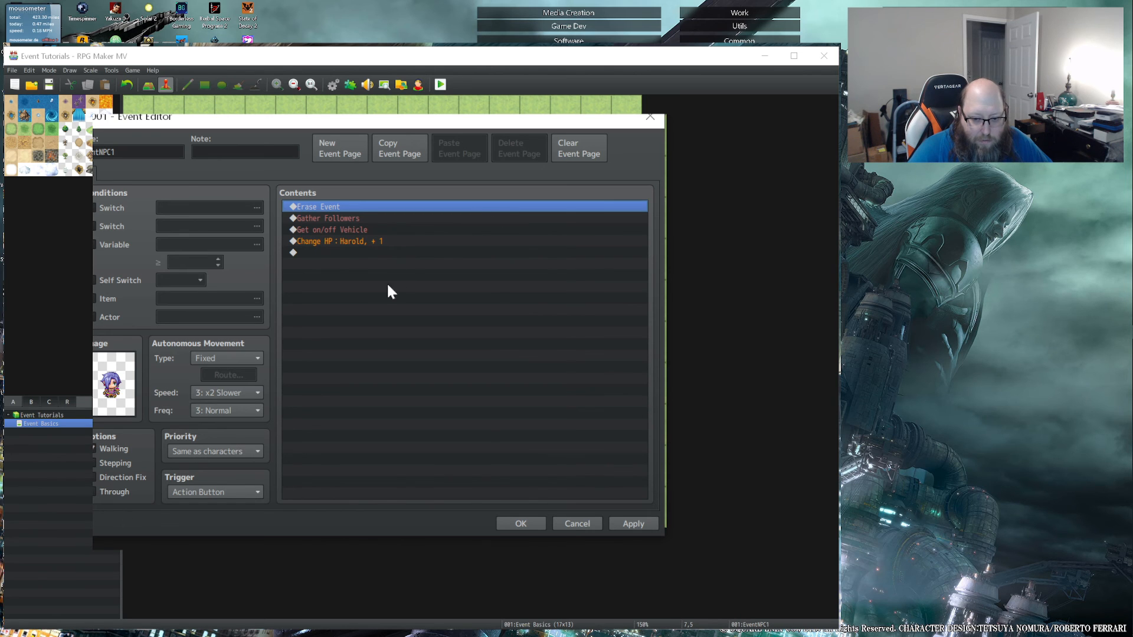
# - Review the Show Picture command's settings and its image selection, and cancel it
pyautogui.doubleClick(320, 209)
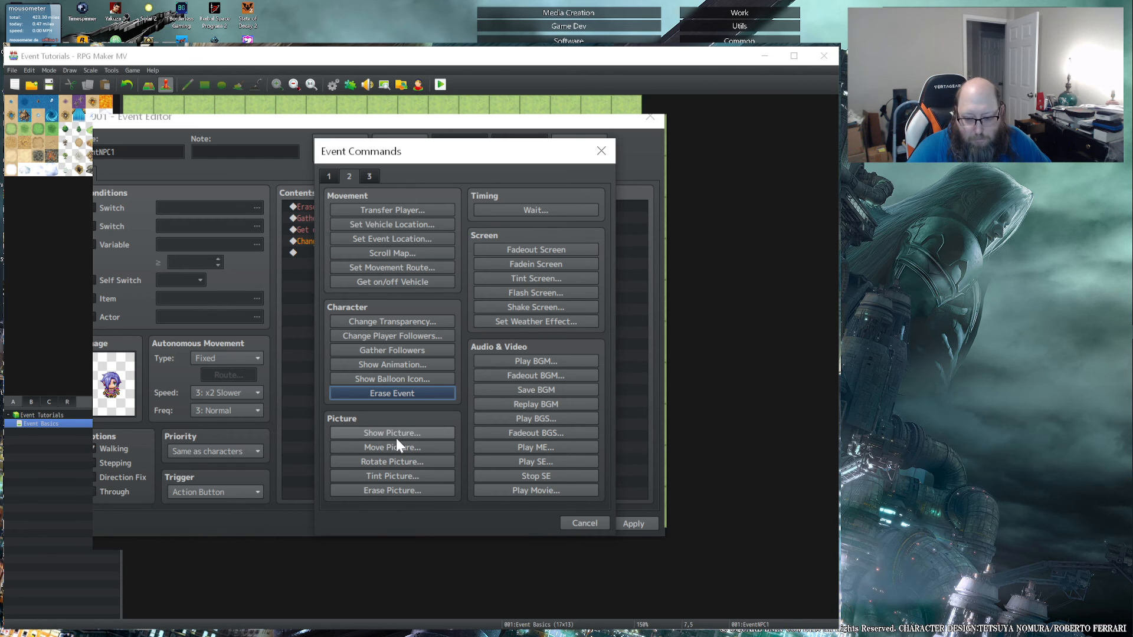
pyautogui.click(397, 433)
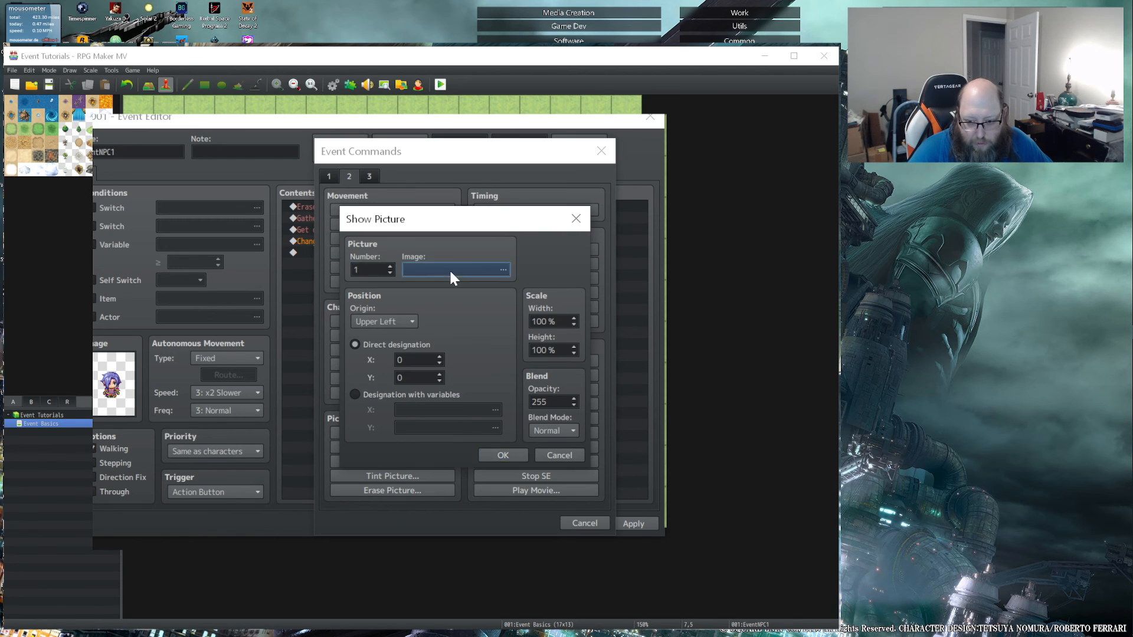
pyautogui.doubleClick(451, 270)
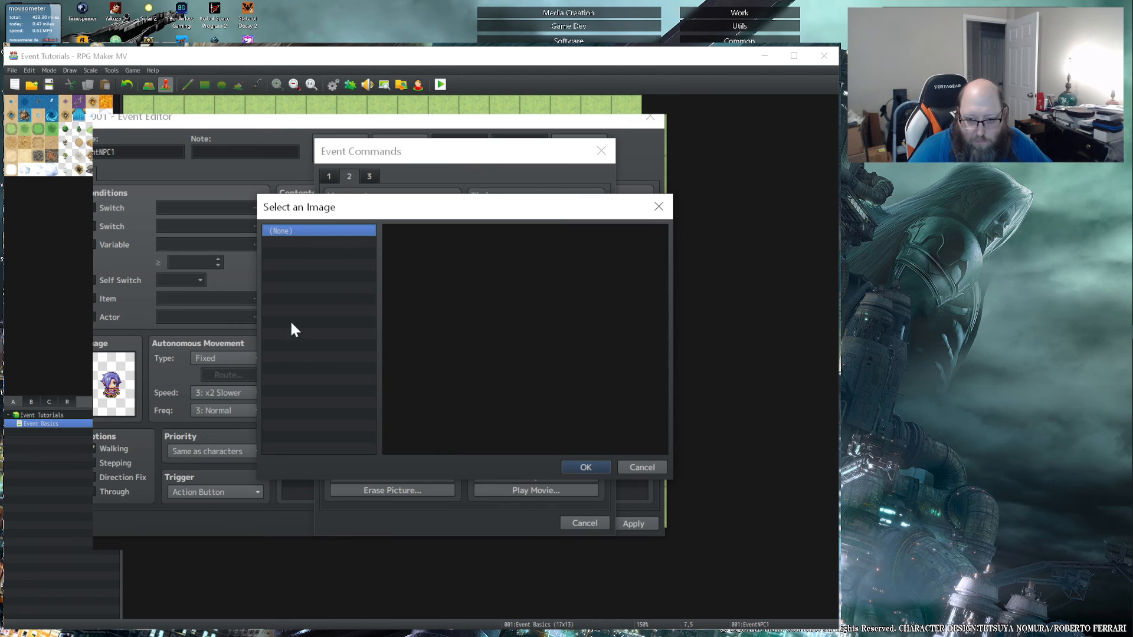
pyautogui.click(640, 467)
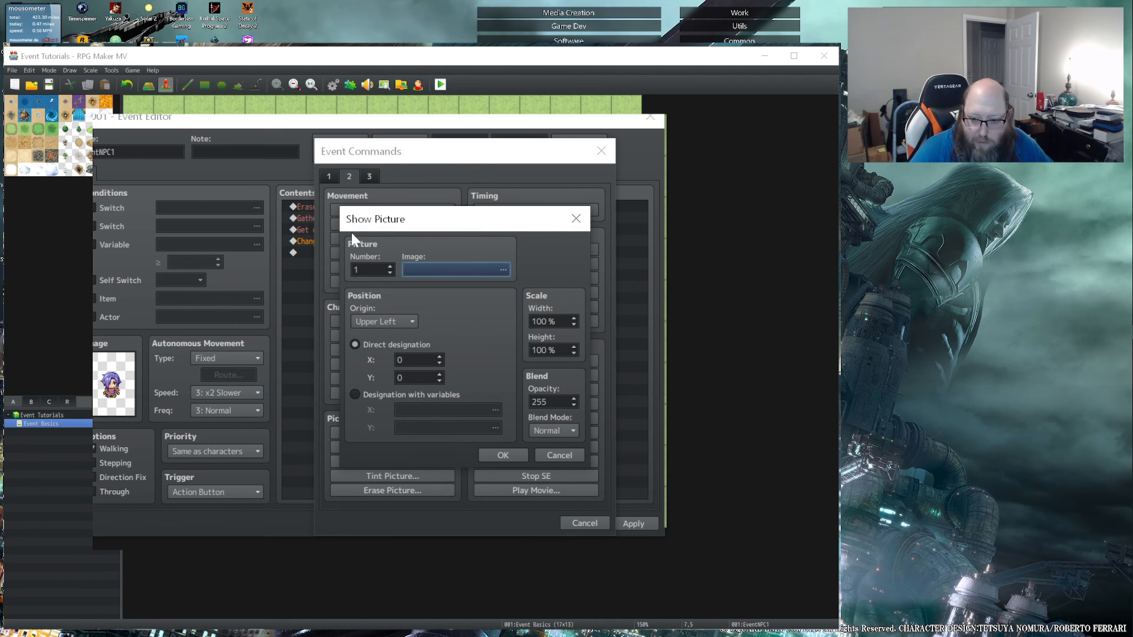
pyautogui.click(564, 455)
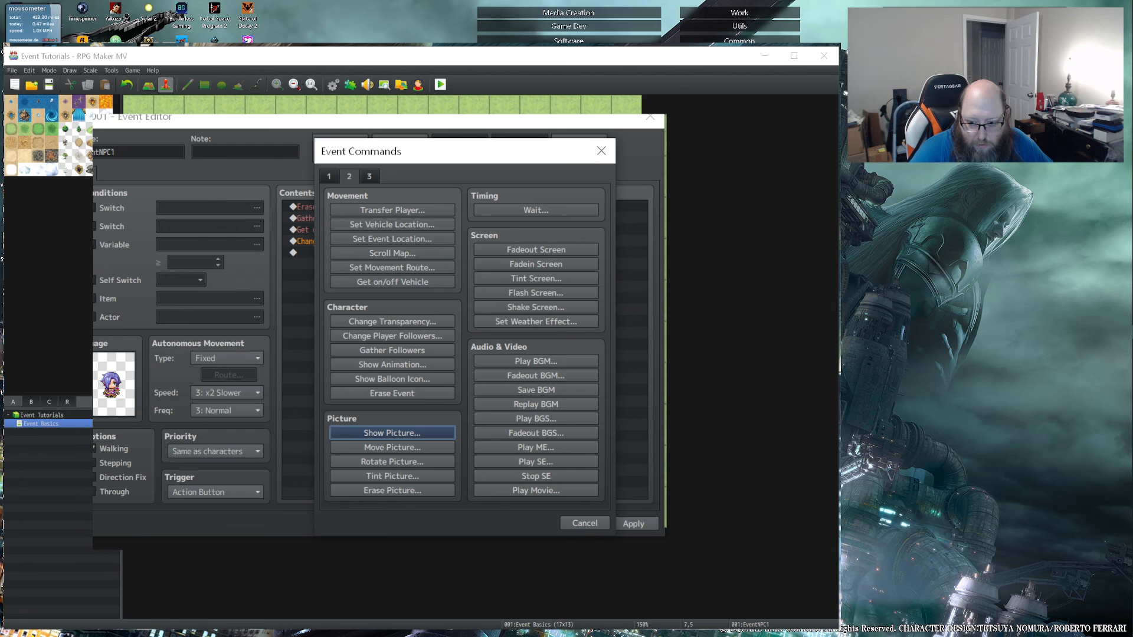
# - Review the Wait command's duration and the Tint Screen command's color tone settings, cancelling both
pyautogui.click(489, 208)
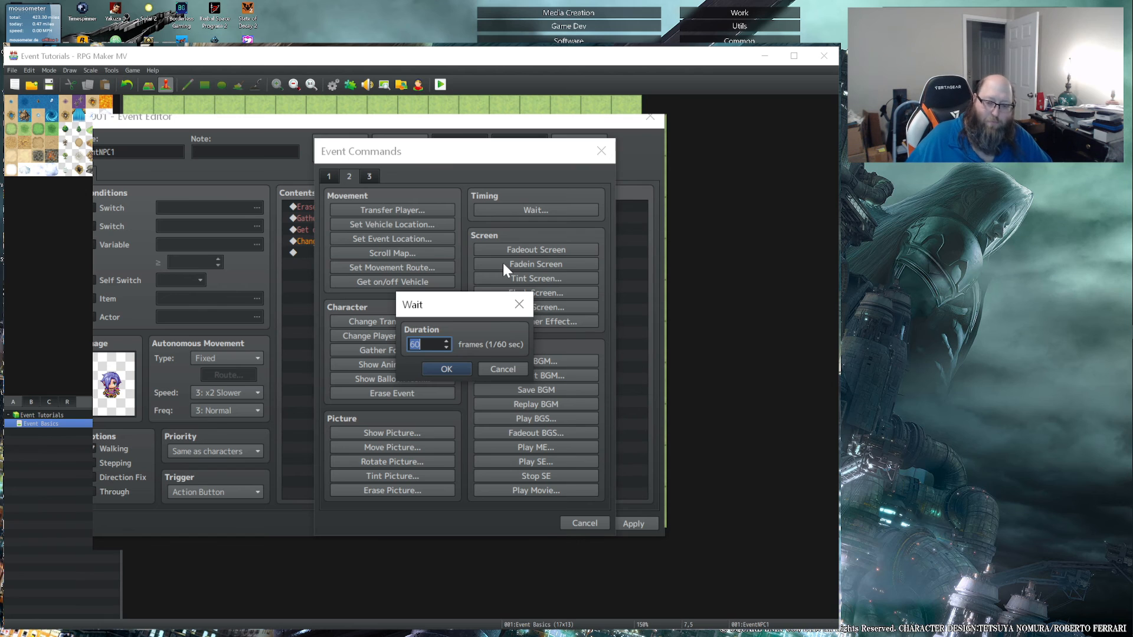
pyautogui.click(496, 371)
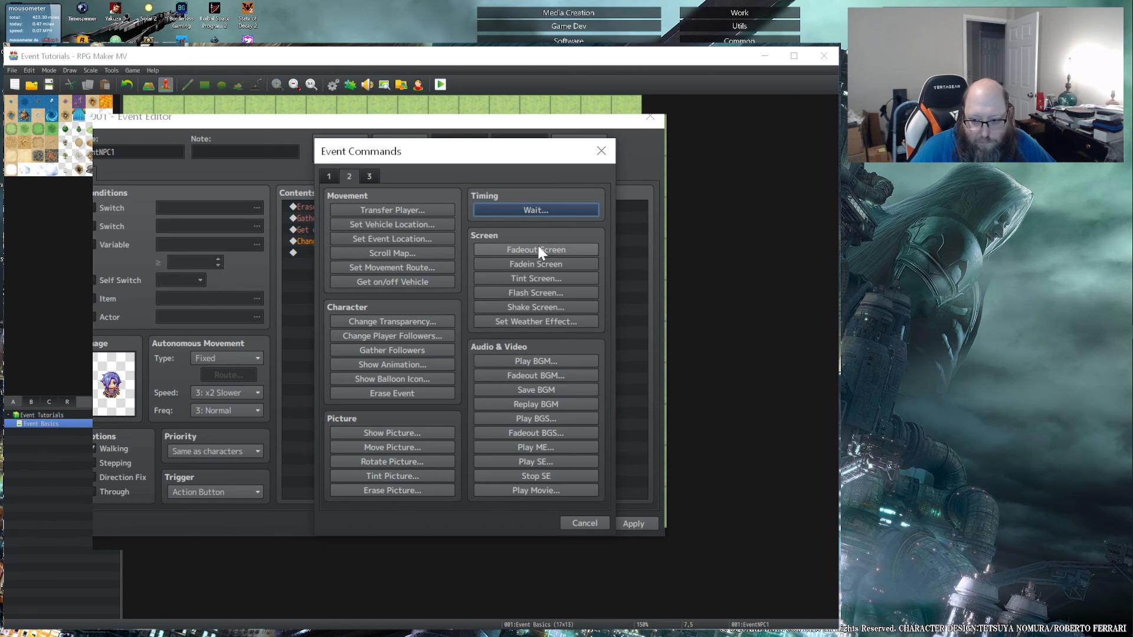
pyautogui.click(549, 279)
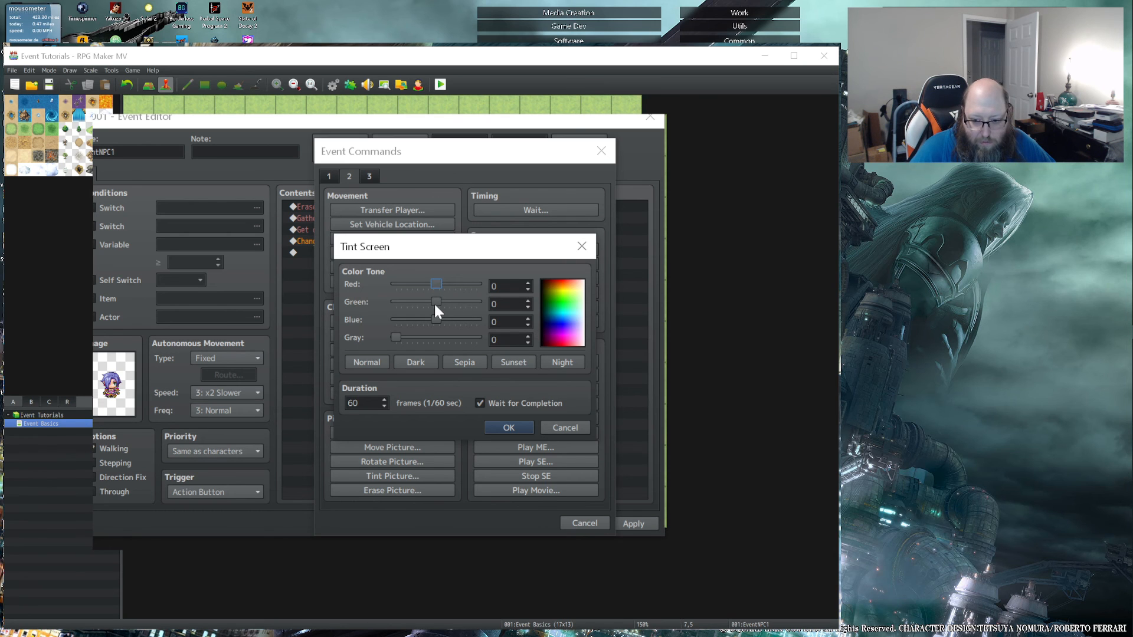
pyautogui.click(578, 427)
# - Review the Flash Screen command's color, intensity and duration settings, and cancel it
pyautogui.click(530, 294)
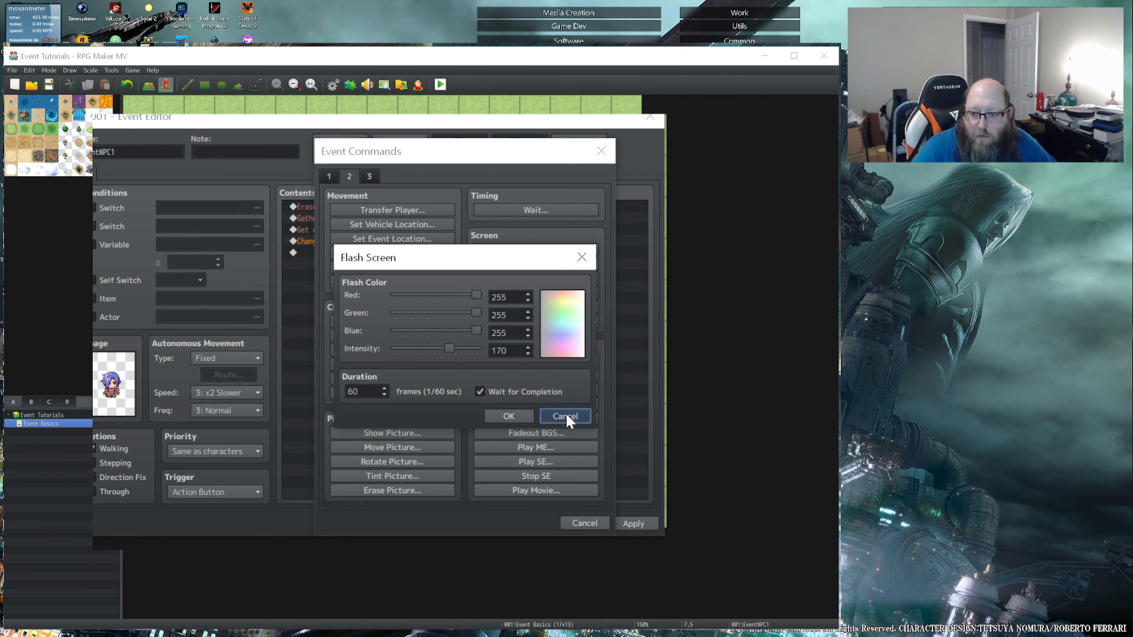
pyautogui.click(566, 417)
pyautogui.click(548, 292)
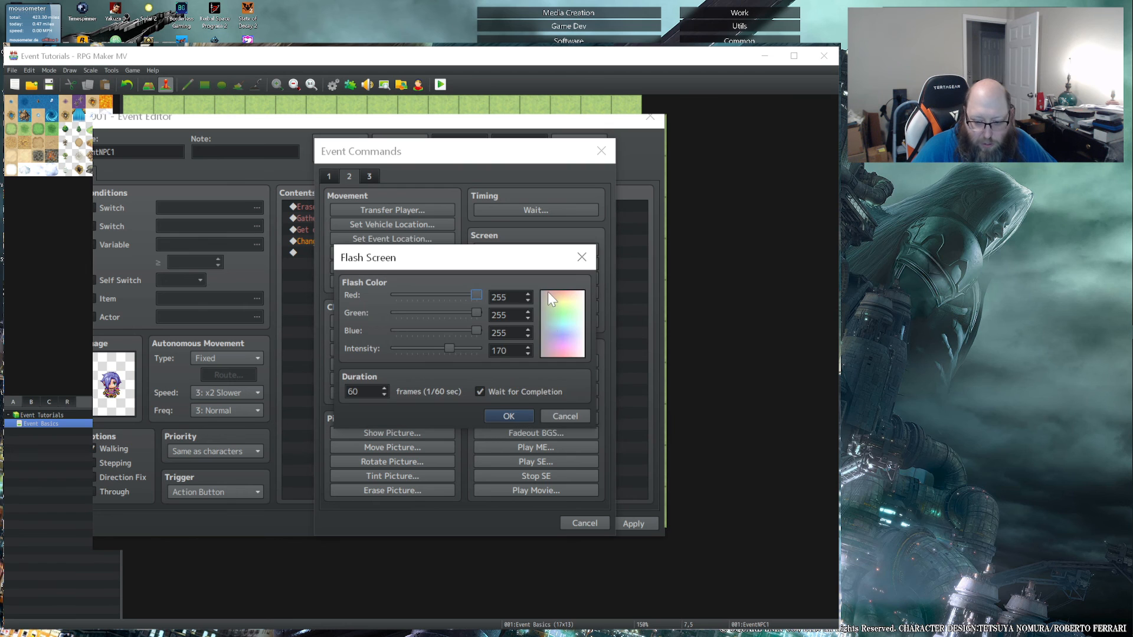
pyautogui.click(568, 415)
# - Review the Shake Screen and Set Weather Effect commands' settings, cancelling both
pyautogui.click(521, 308)
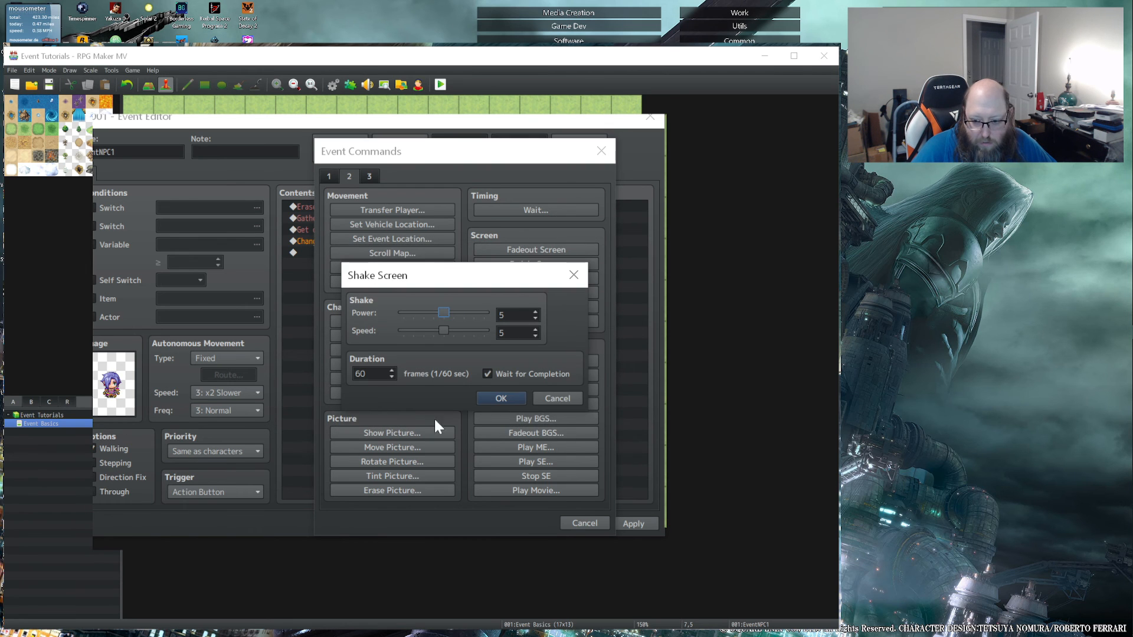
pyautogui.click(574, 396)
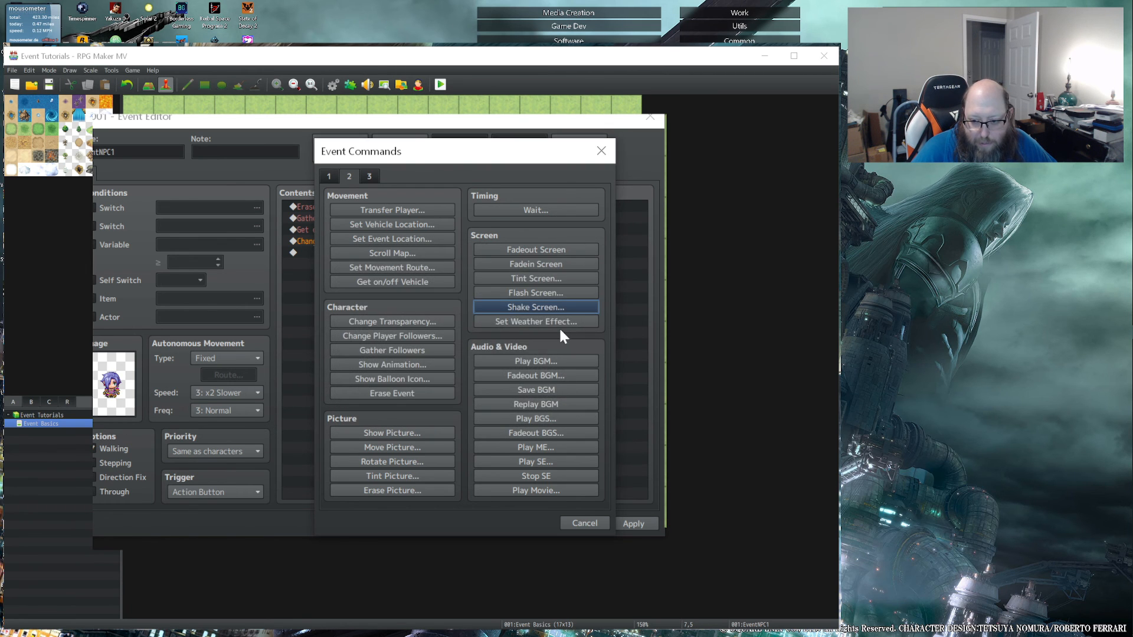
pyautogui.click(550, 323)
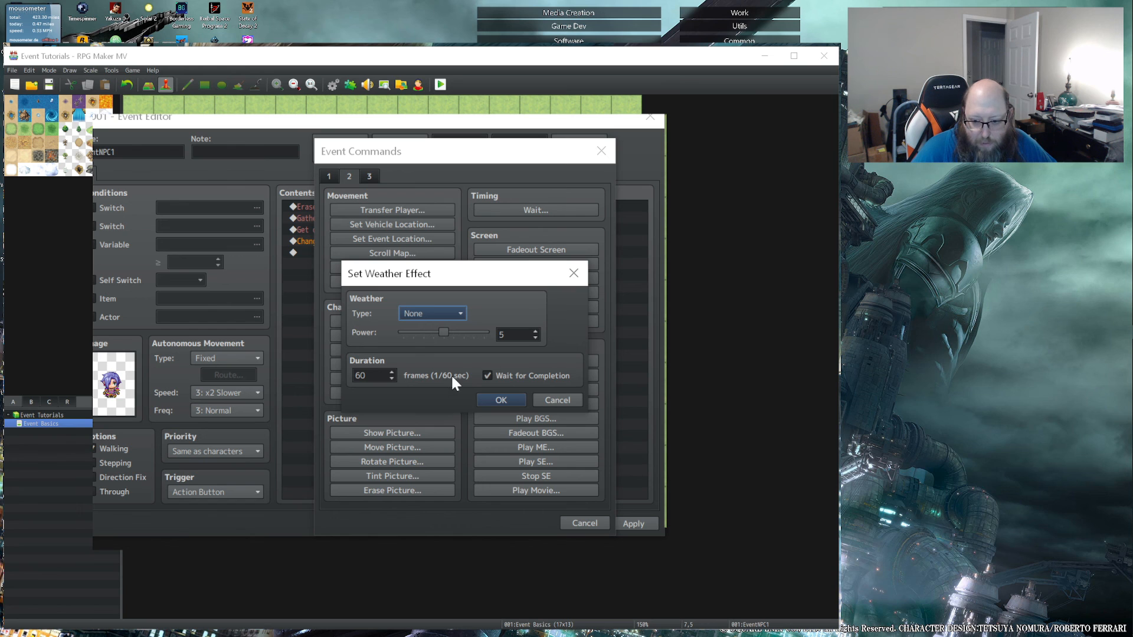
pyautogui.click(558, 400)
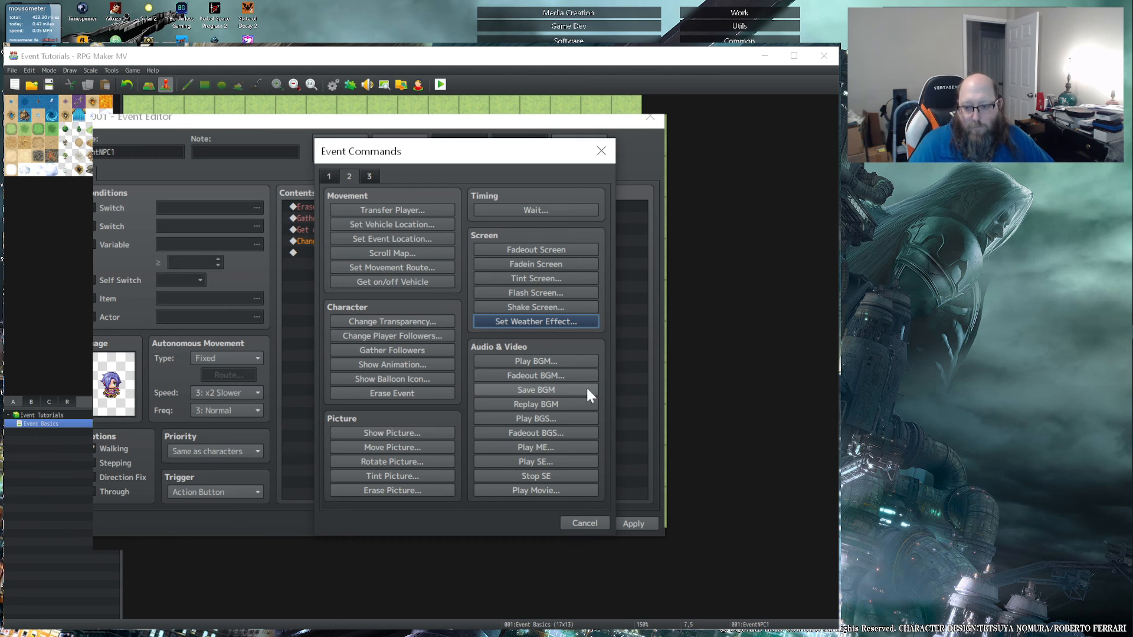
# - Insert a Save BGM command above Erase Event in the event contents
pyautogui.click(548, 389)
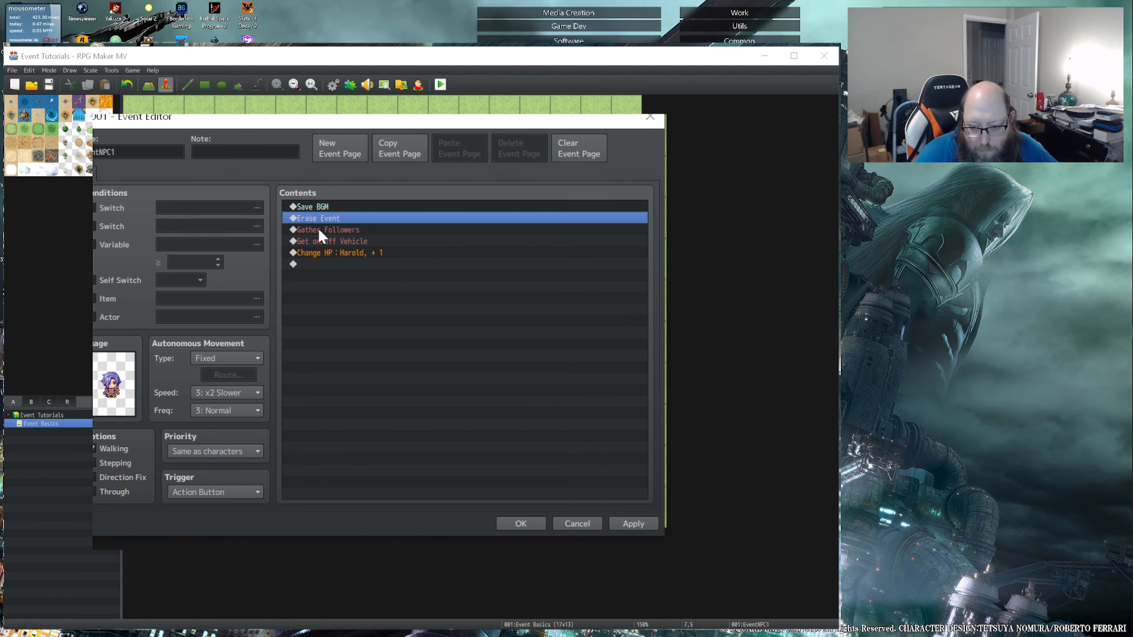
# - Open the event command list at the Save BGM line, review the Play Movie command's file choices, and cancel it
pyautogui.click(327, 207)
pyautogui.doubleClick(328, 207)
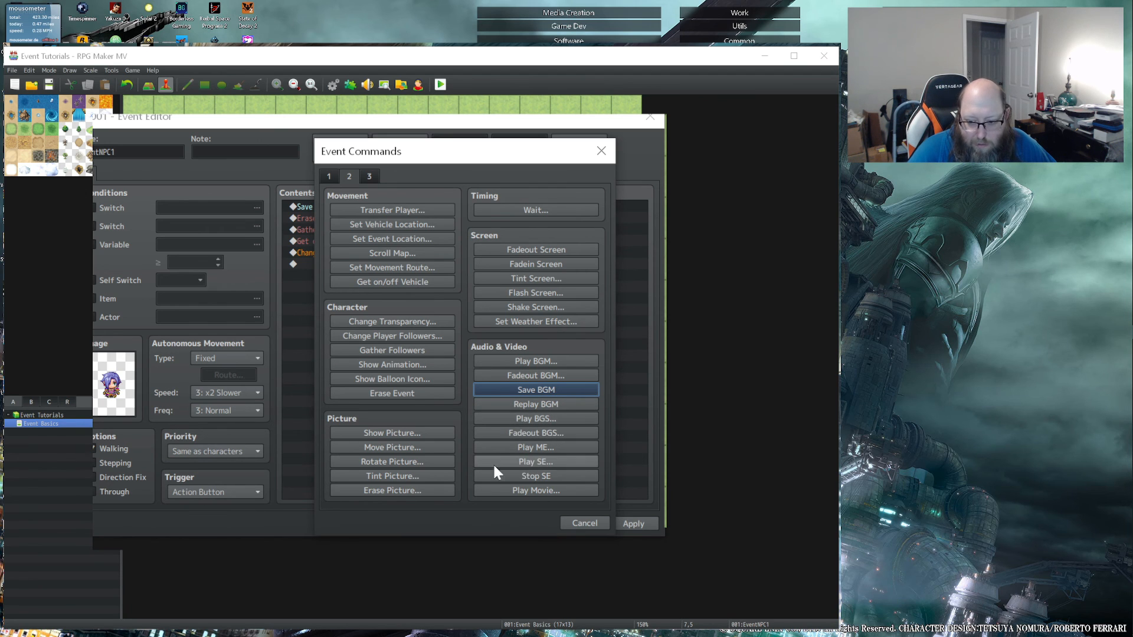
pyautogui.click(560, 492)
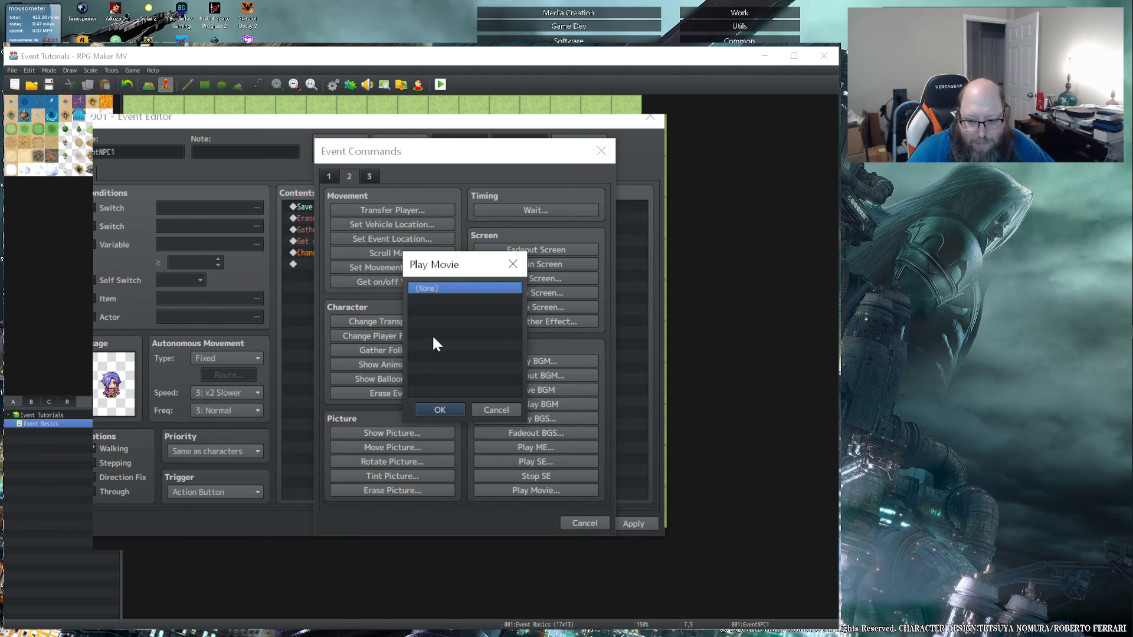
pyautogui.click(495, 411)
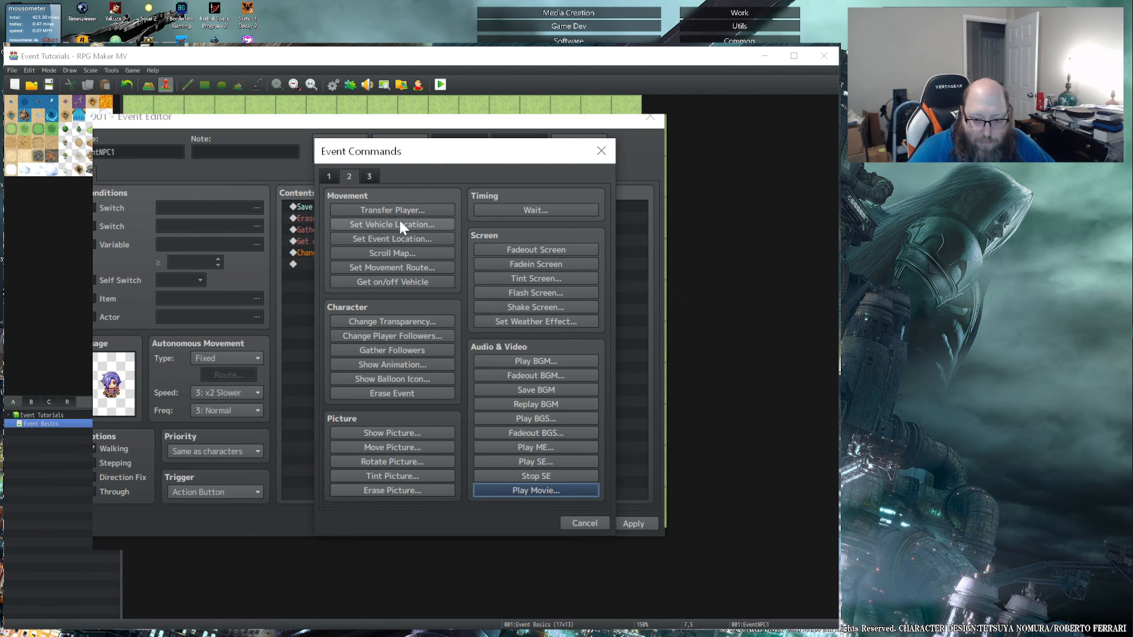
# - Review the Change Save Access and Change Menu Access commands' disable and enable options, cancelling both
pyautogui.click(368, 176)
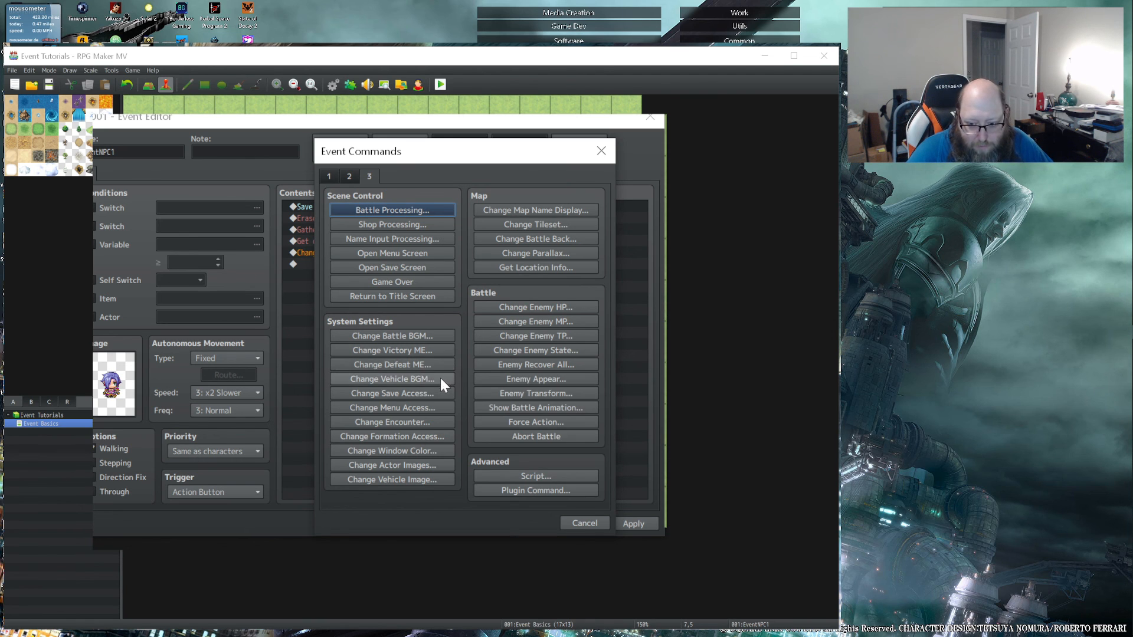
pyautogui.click(396, 395)
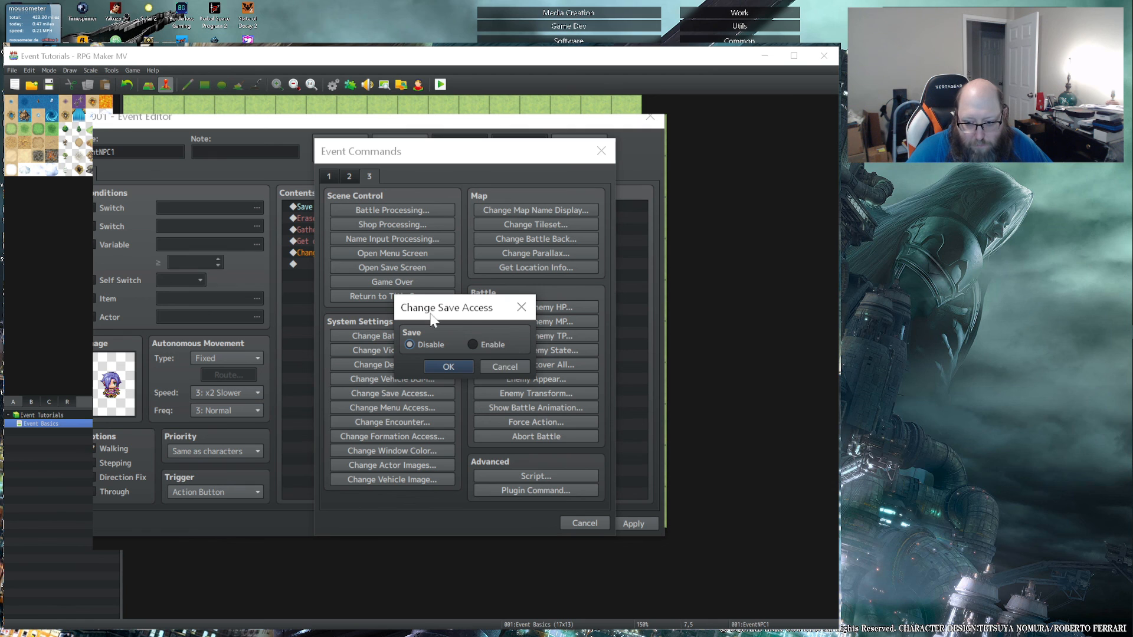
pyautogui.click(490, 364)
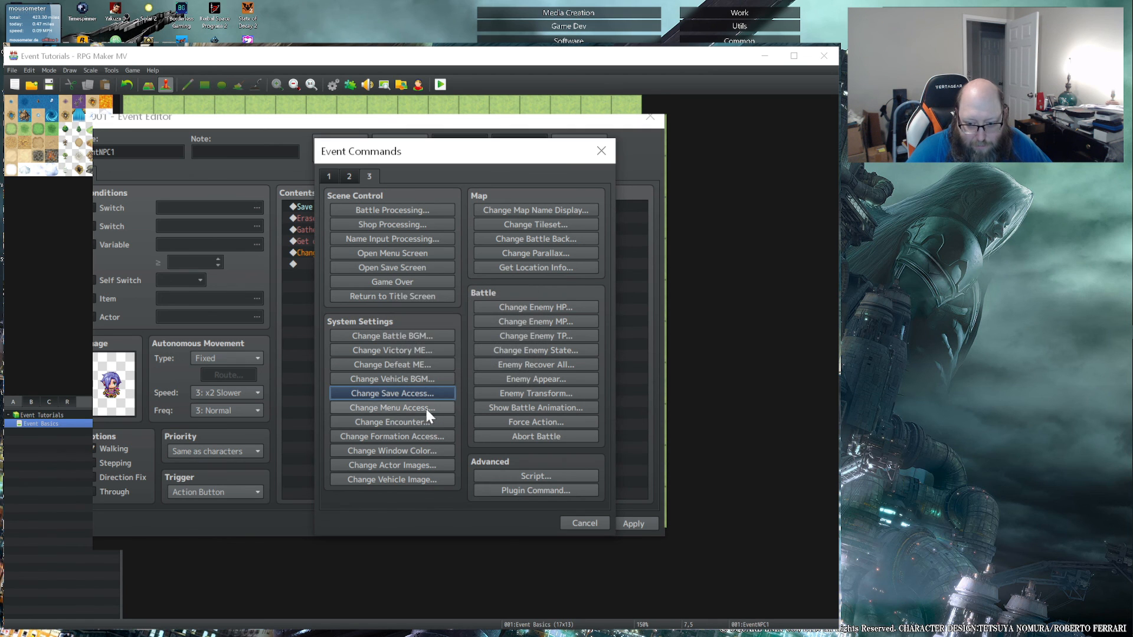
pyautogui.click(361, 408)
pyautogui.click(527, 366)
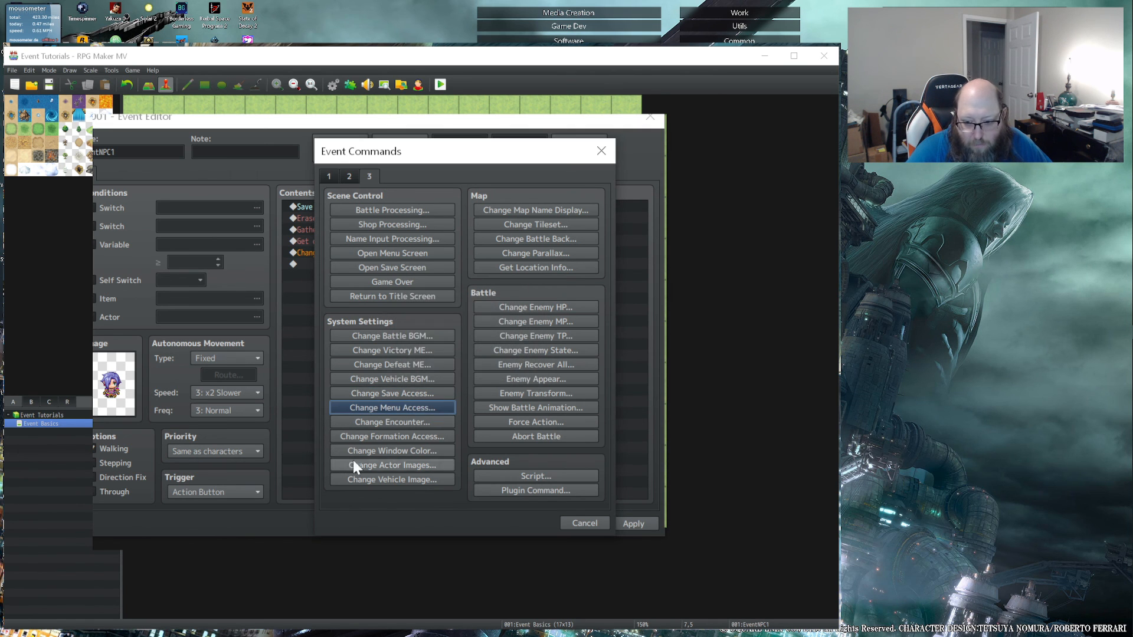
# - Review the Change Encounter and Change Formation Access commands' disable and enable options, cancelling both
pyautogui.click(394, 423)
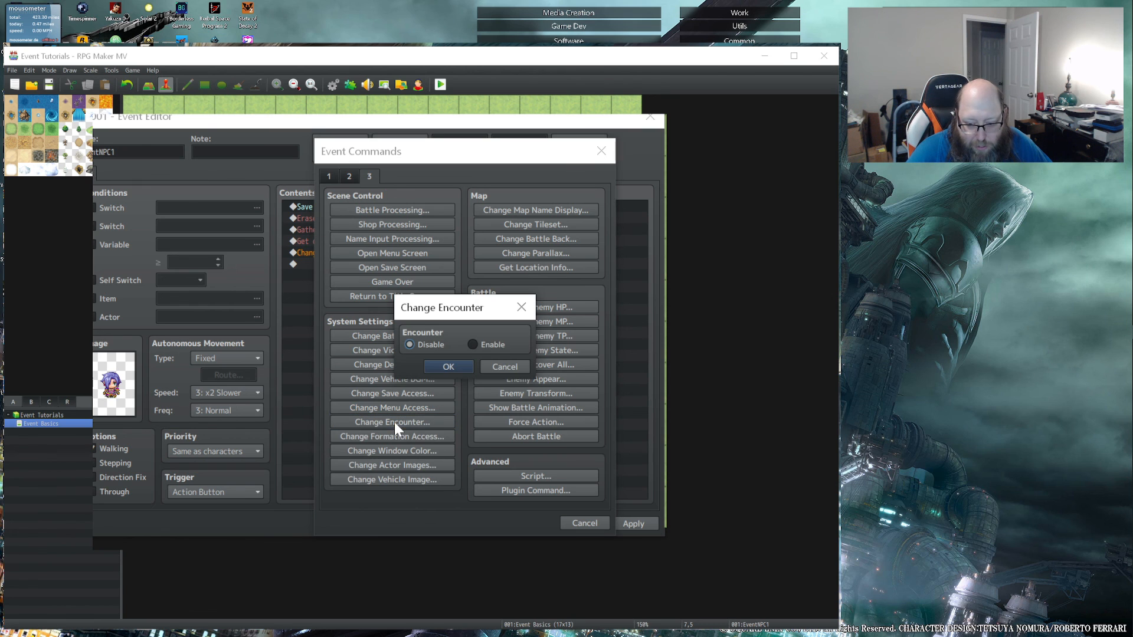
pyautogui.click(506, 366)
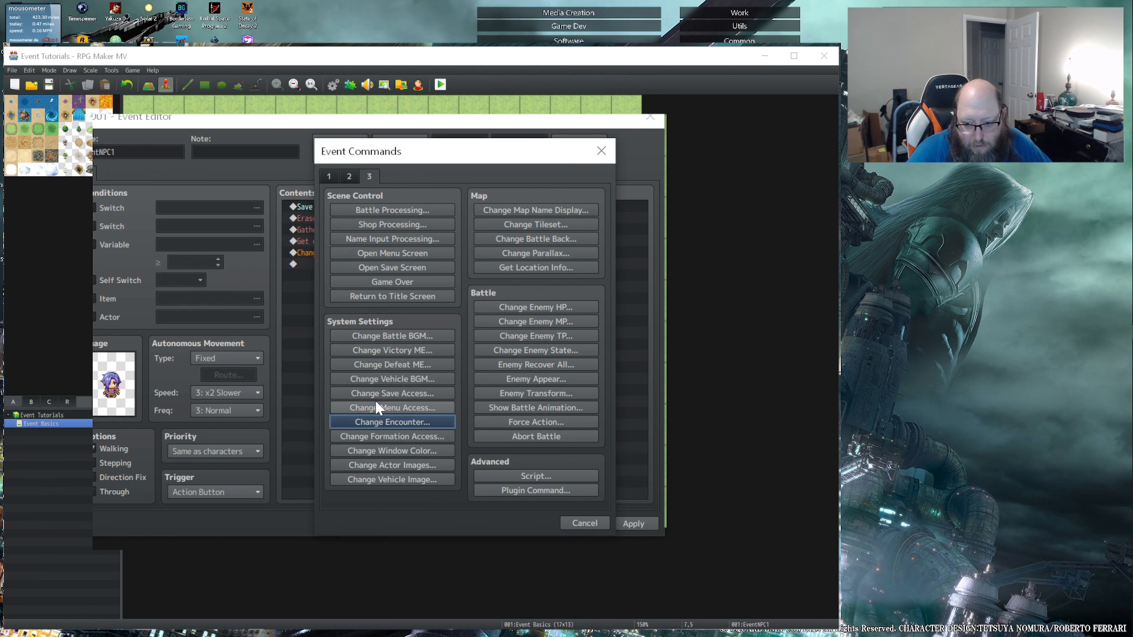
pyautogui.click(377, 438)
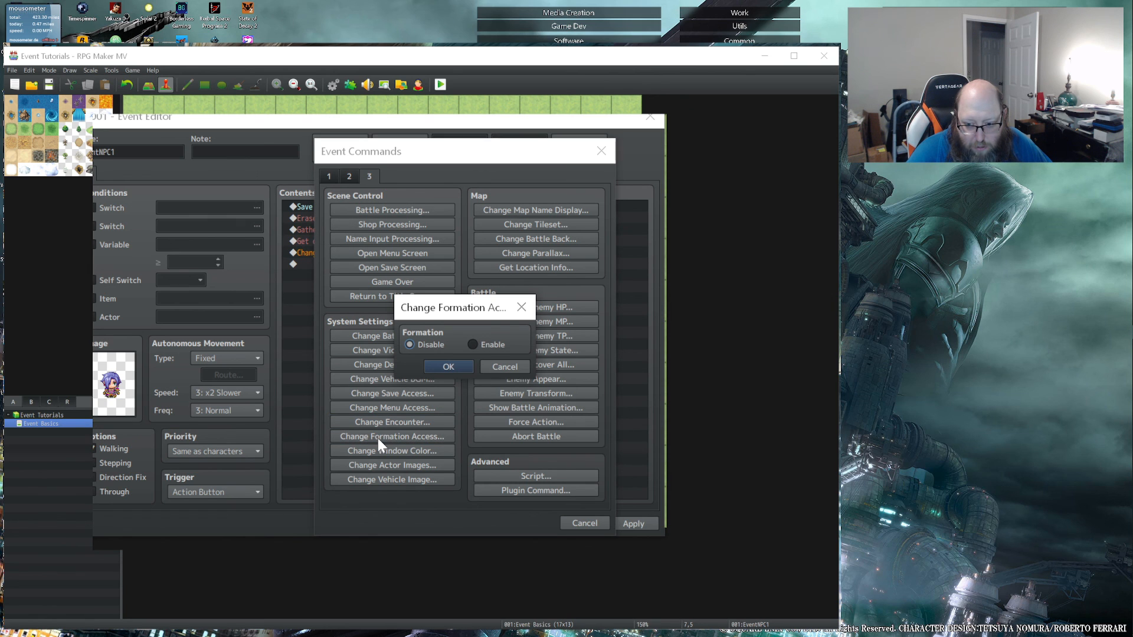
pyautogui.click(491, 364)
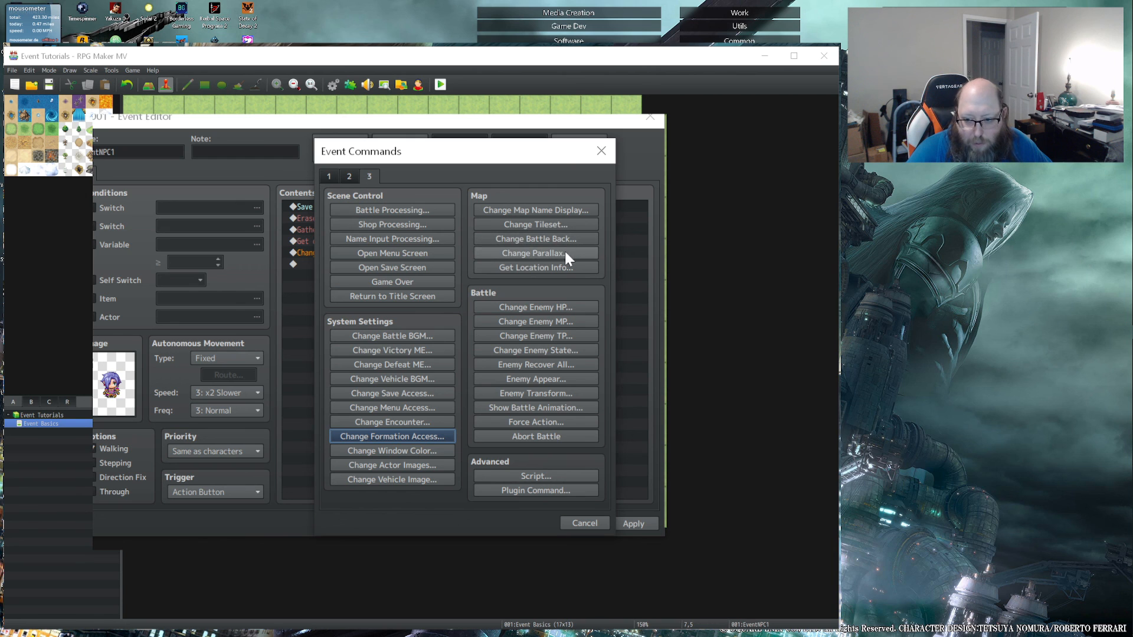
# - Try the Get Location Info command with info type Event ID and location (7,5) on the current map, and cancel it
pyautogui.click(550, 268)
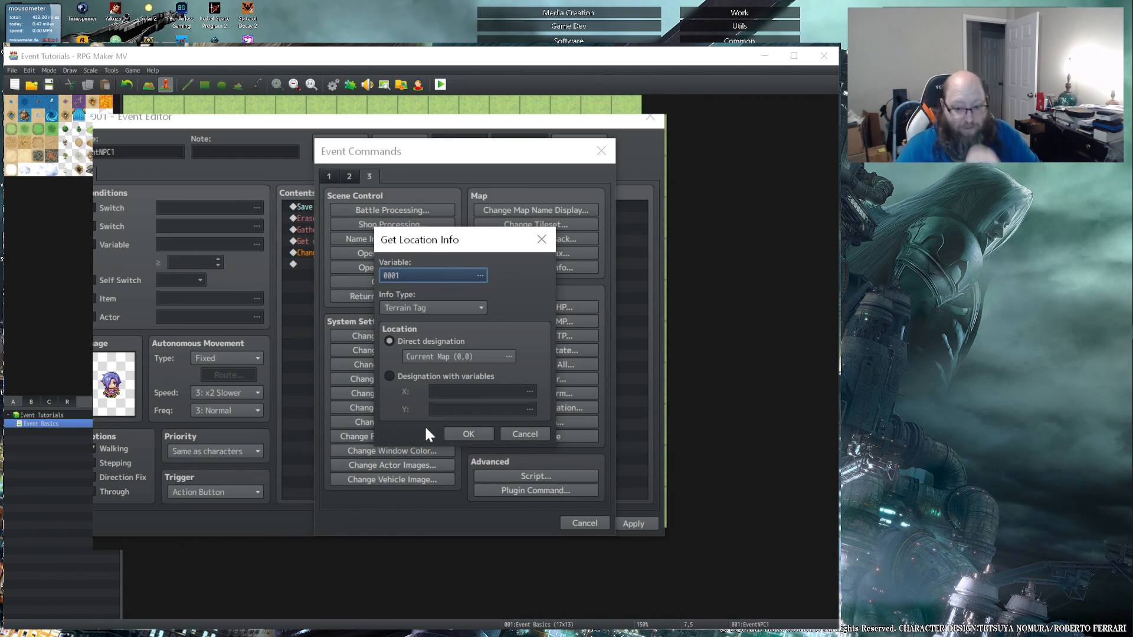
pyautogui.click(454, 307)
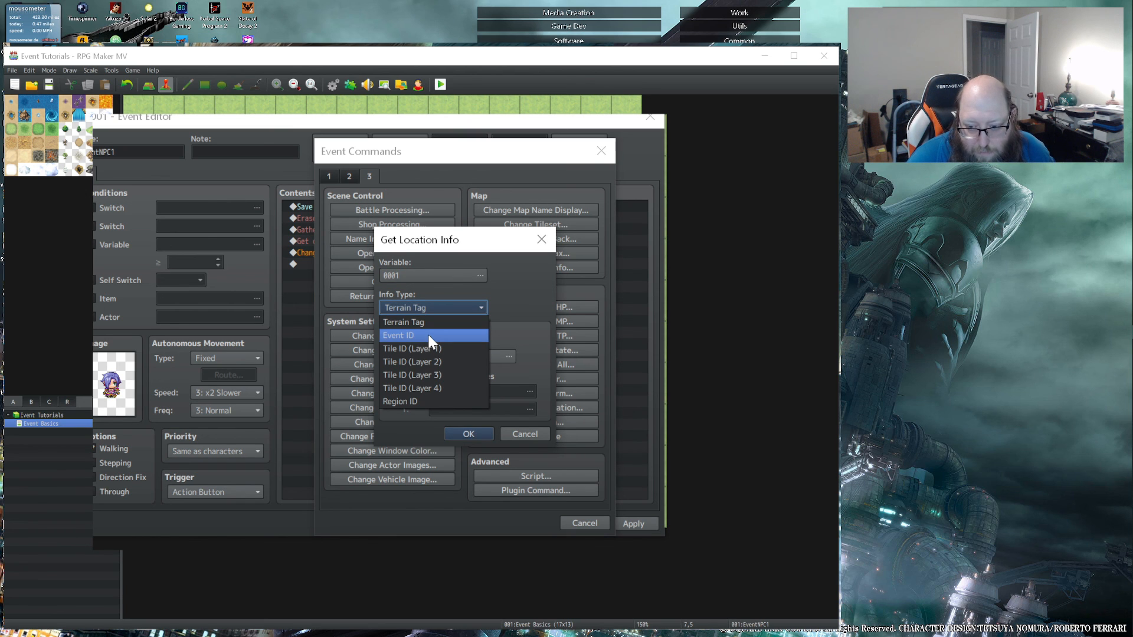
pyautogui.click(427, 332)
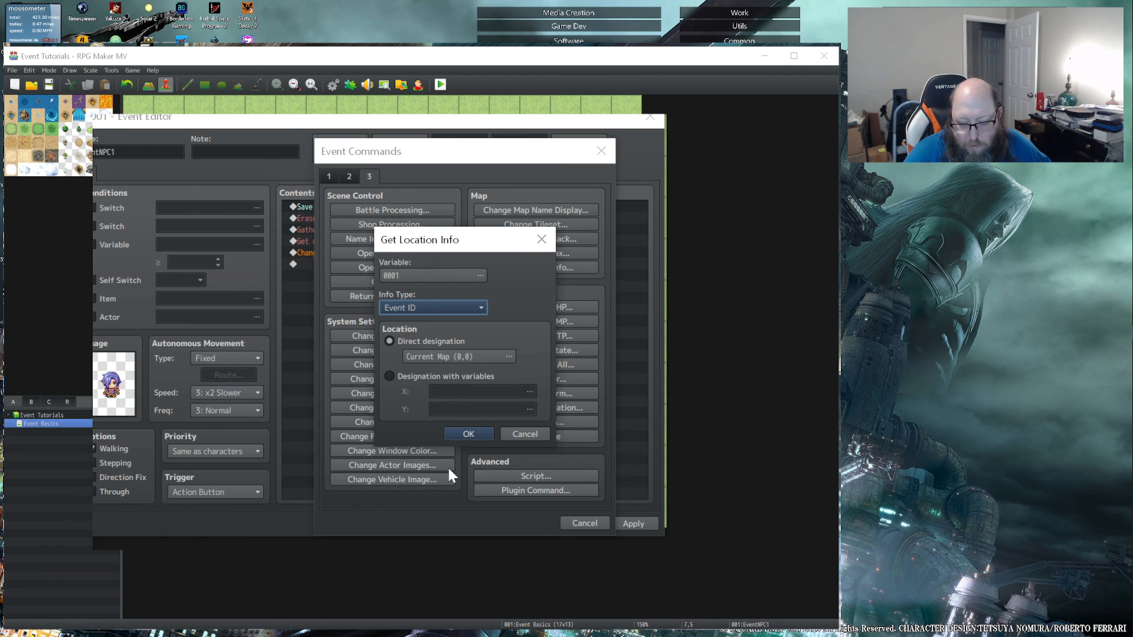
pyautogui.click(508, 357)
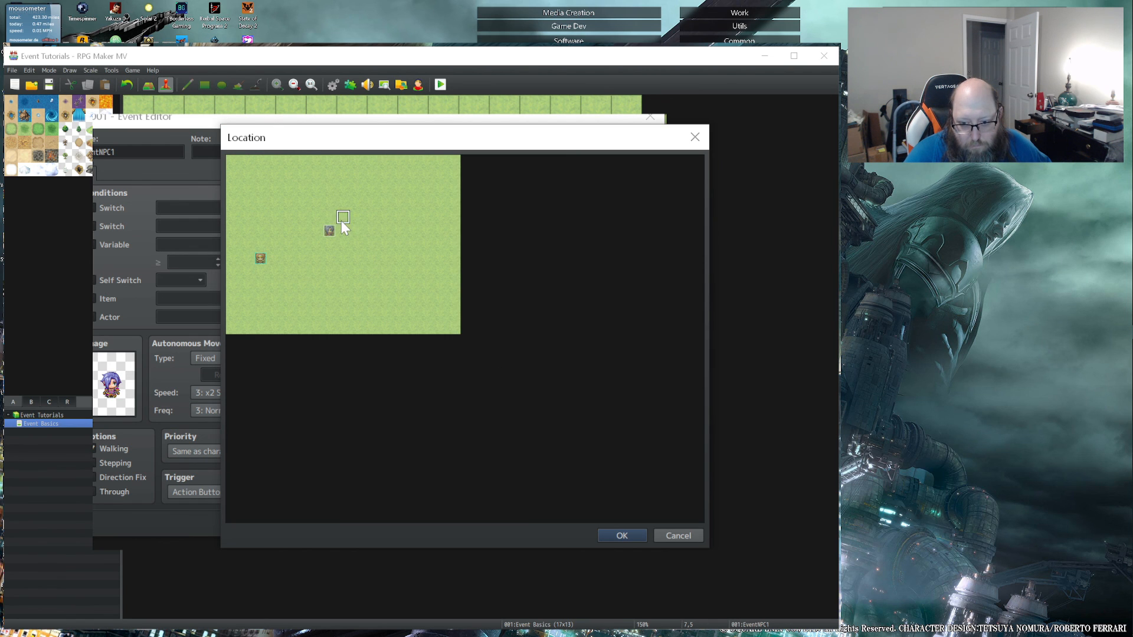
pyautogui.click(627, 534)
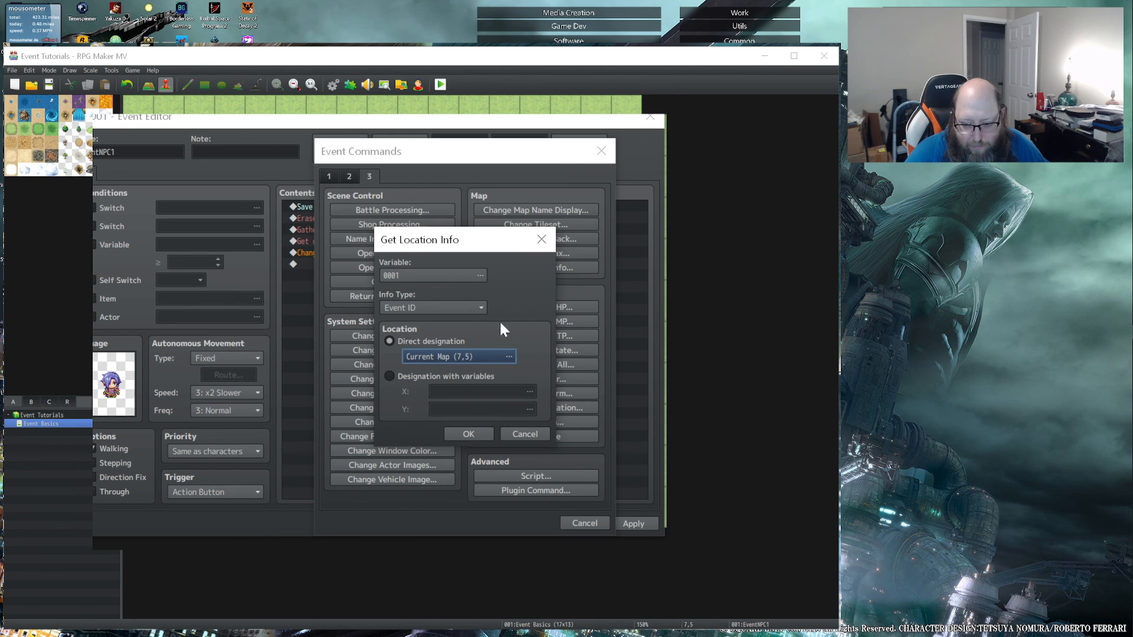
pyautogui.click(533, 436)
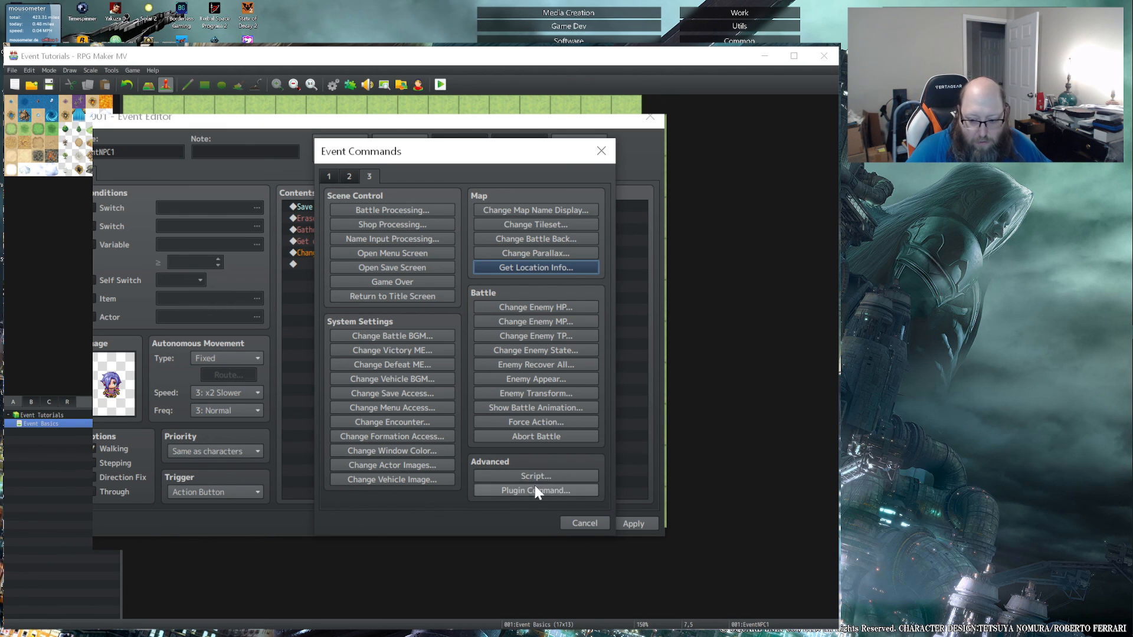
# - Review the Plugin Command's text entry, cancel it, and close the event command list without adding a command
pyautogui.click(519, 491)
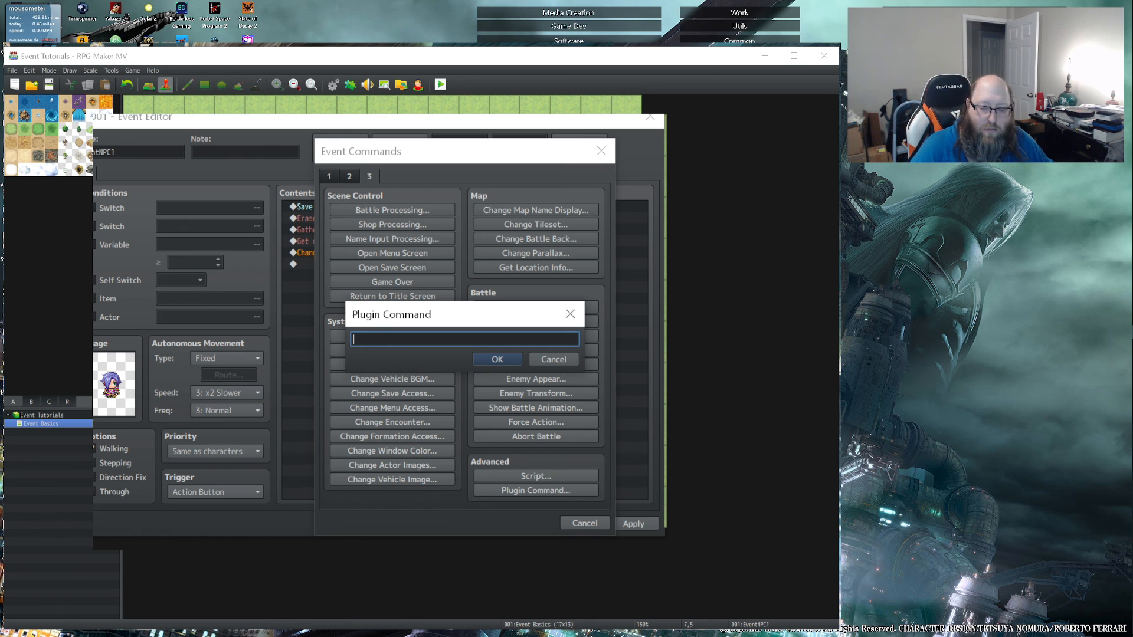
pyautogui.click(560, 361)
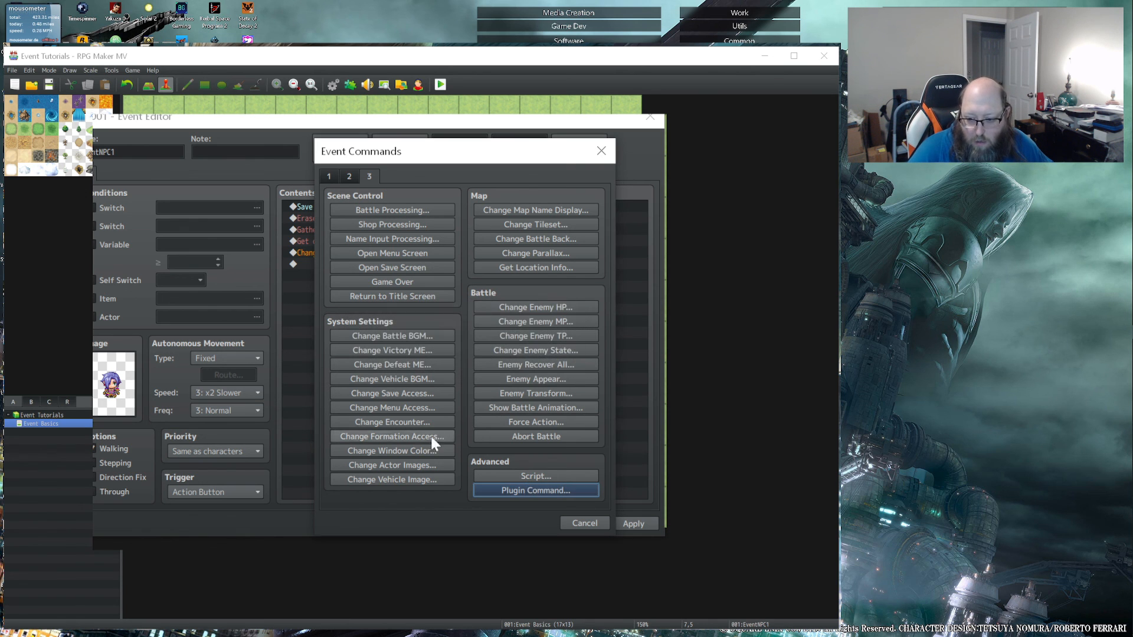
pyautogui.click(595, 522)
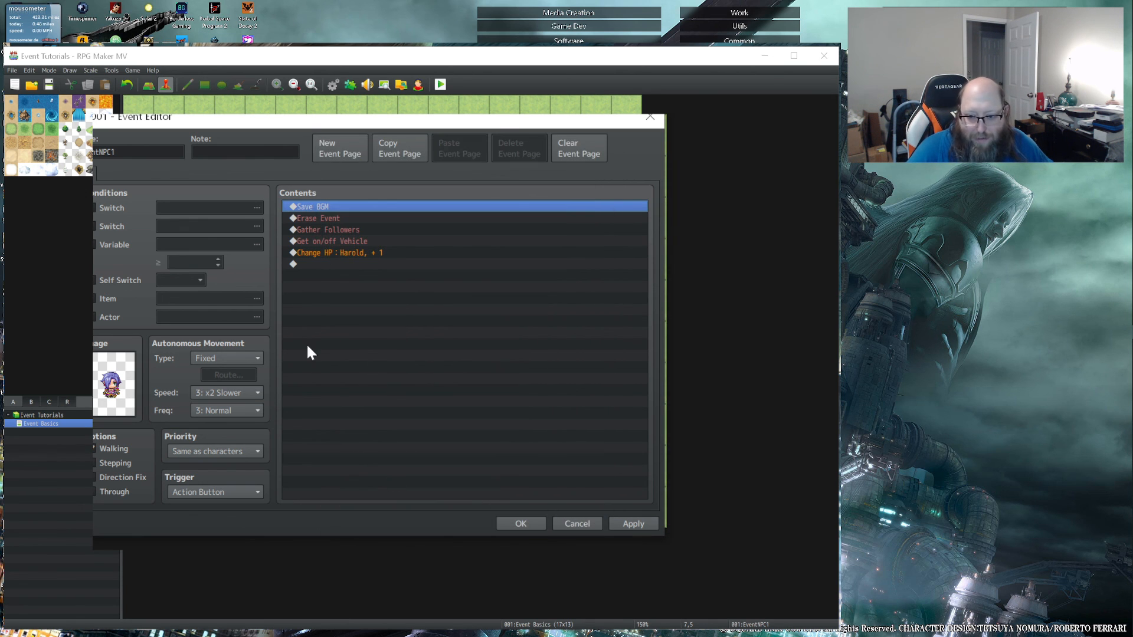